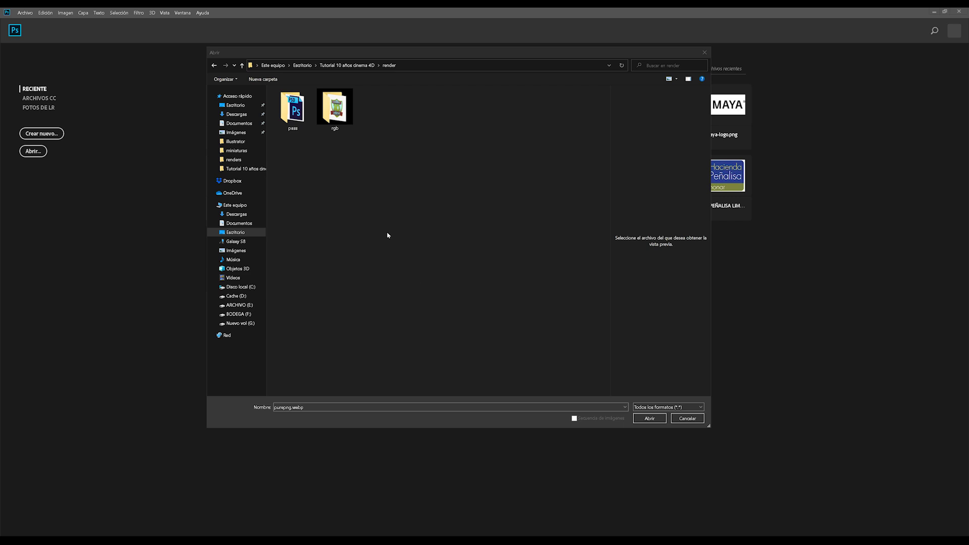
# Open logo render 1.png from render > rgb, keep its embedded profile, and view it at 100%.
pyautogui.click(309, 119)
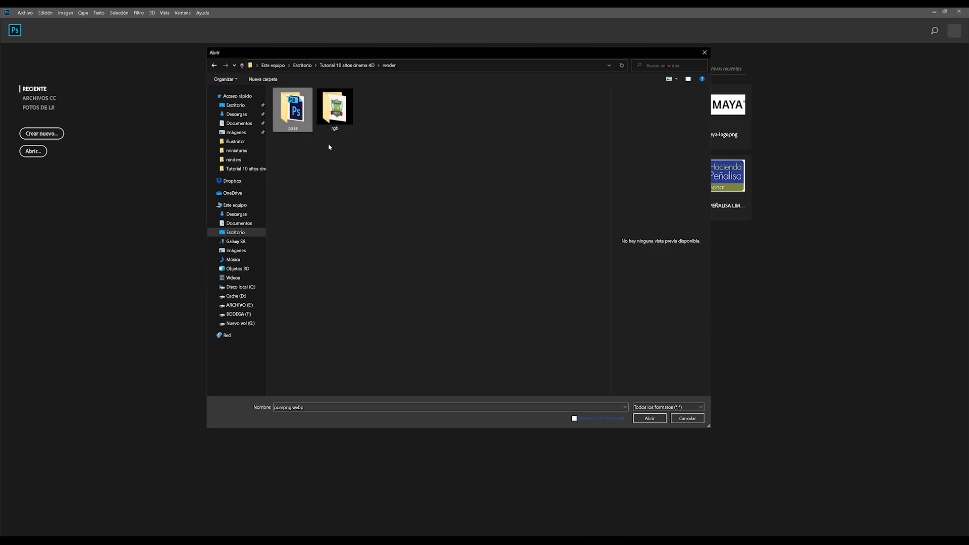
pyautogui.click(337, 113)
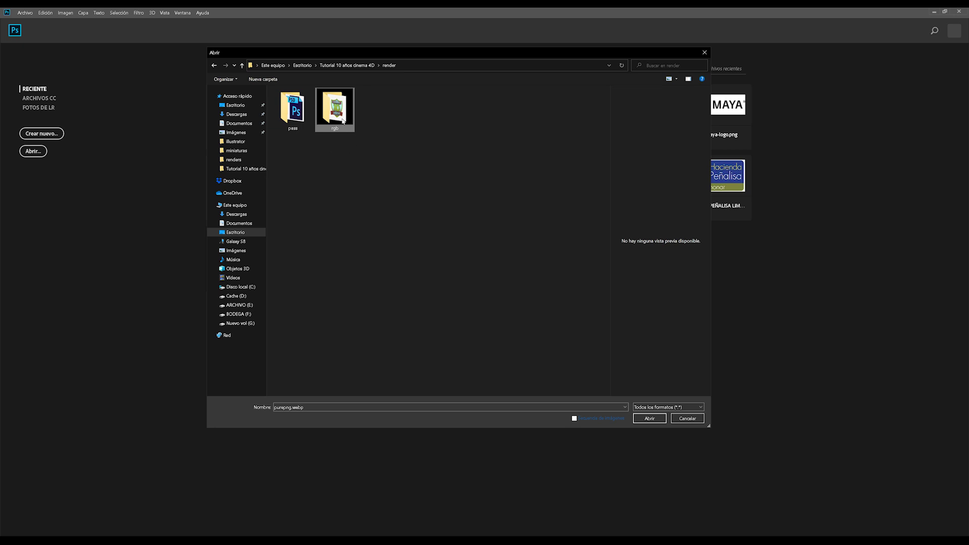
pyautogui.doubleClick(342, 120)
pyautogui.click(308, 136)
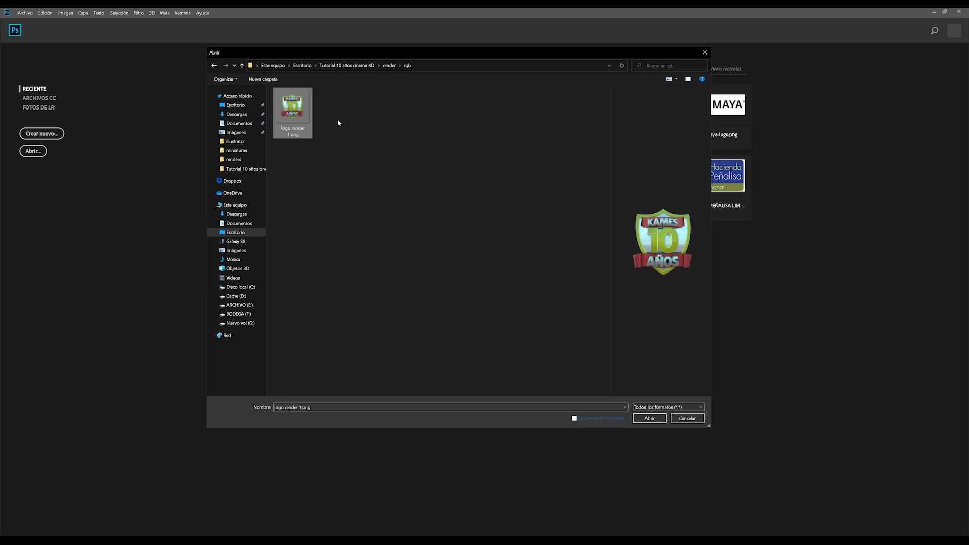
pyautogui.click(649, 418)
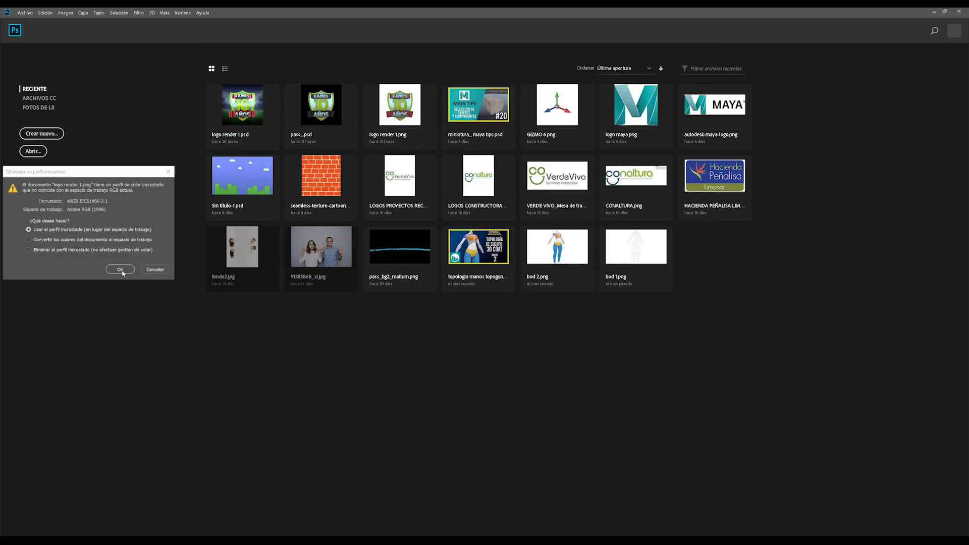
pyautogui.click(120, 270)
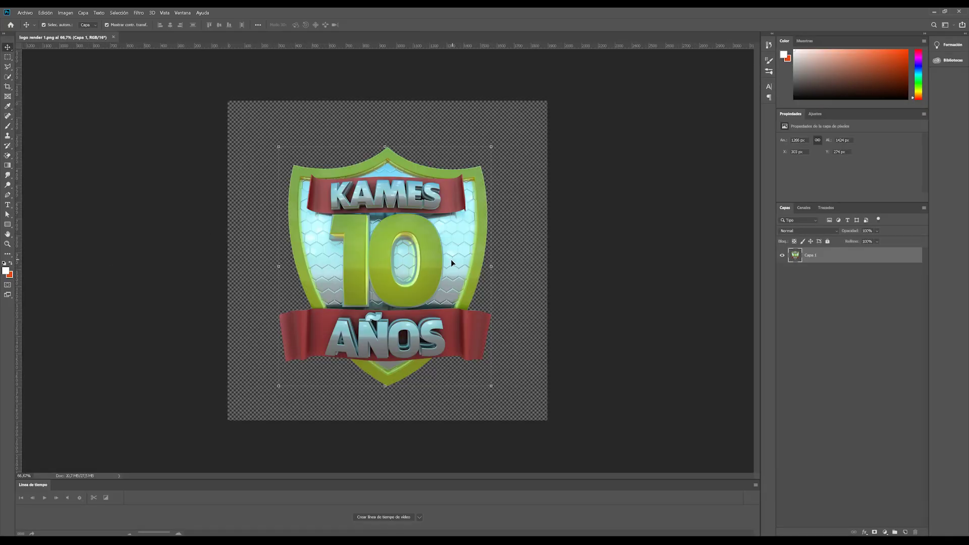
pyautogui.hotkey('ctrl', '1')
pyautogui.moveTo(435, 264); pyautogui.dragTo(429, 231)
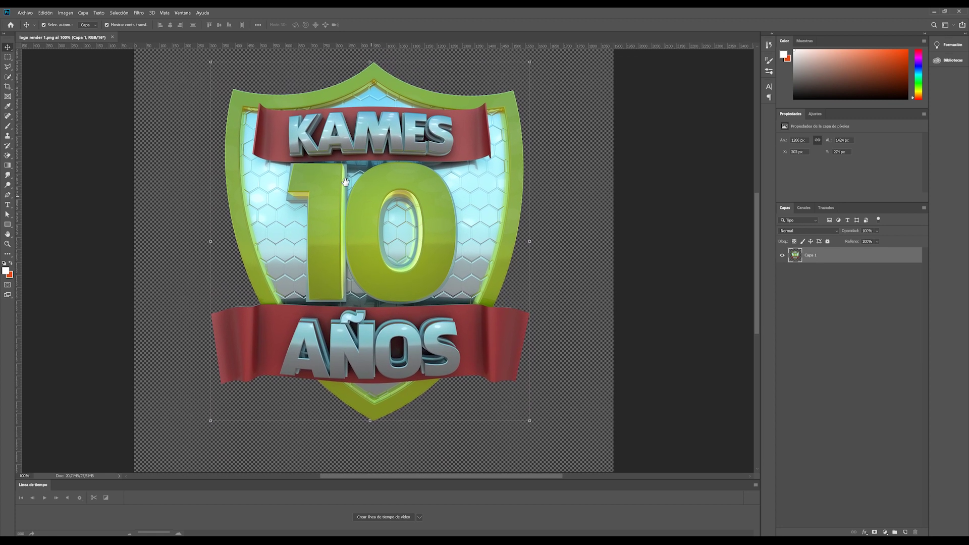
pyautogui.scroll(1, 311, 253)
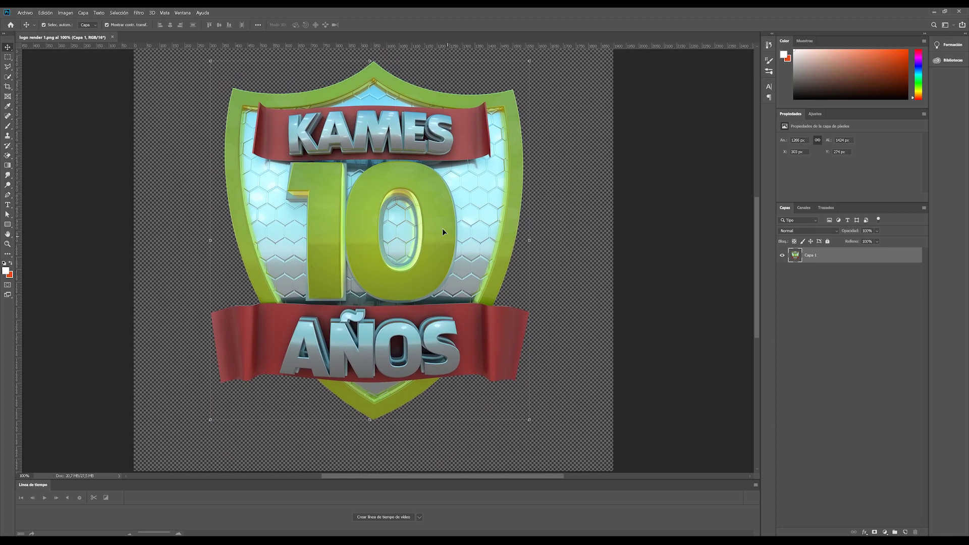
pyautogui.scroll(2, 442, 231)
# Open pass_psd from the render > pass folder, keeping its embedded colour profile.
pyautogui.click(25, 12)
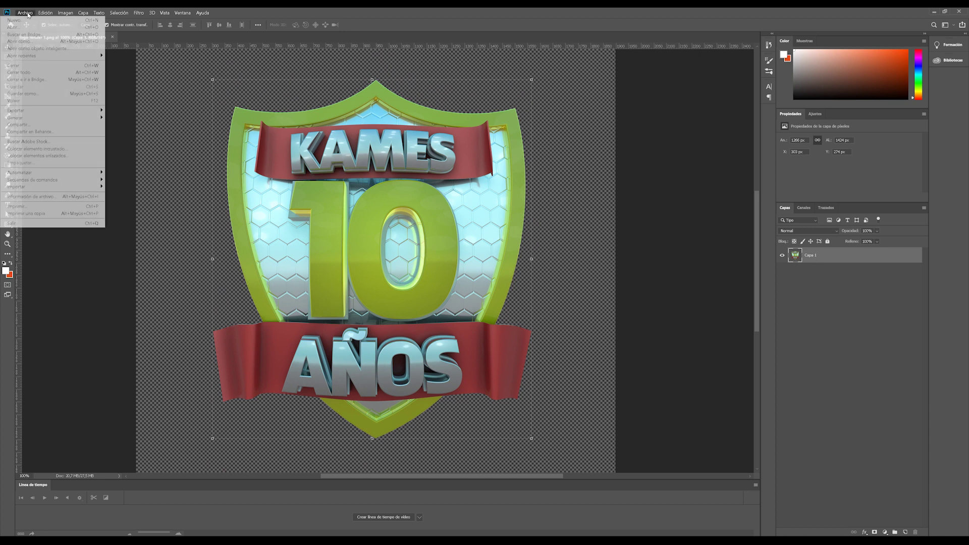
pyautogui.click(30, 28)
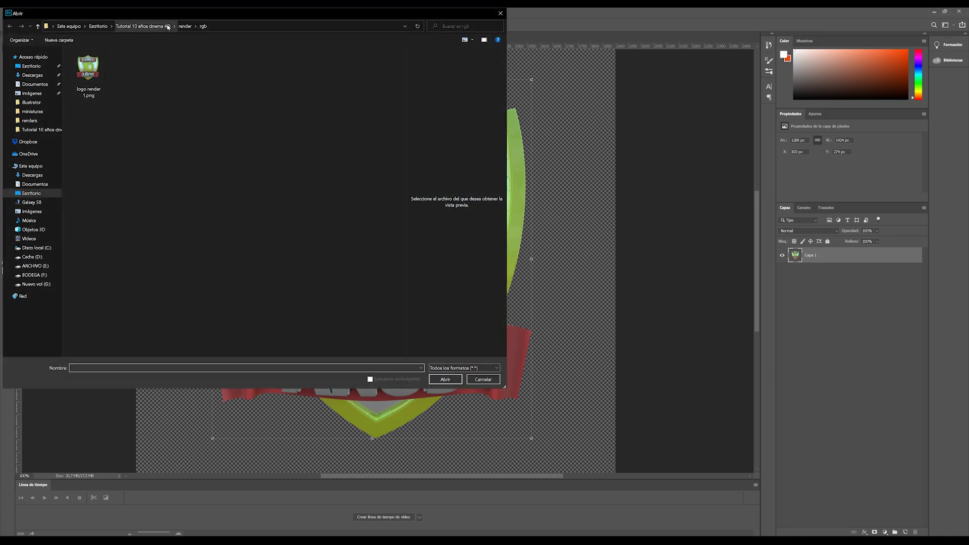
pyautogui.click(185, 26)
pyautogui.doubleClick(89, 71)
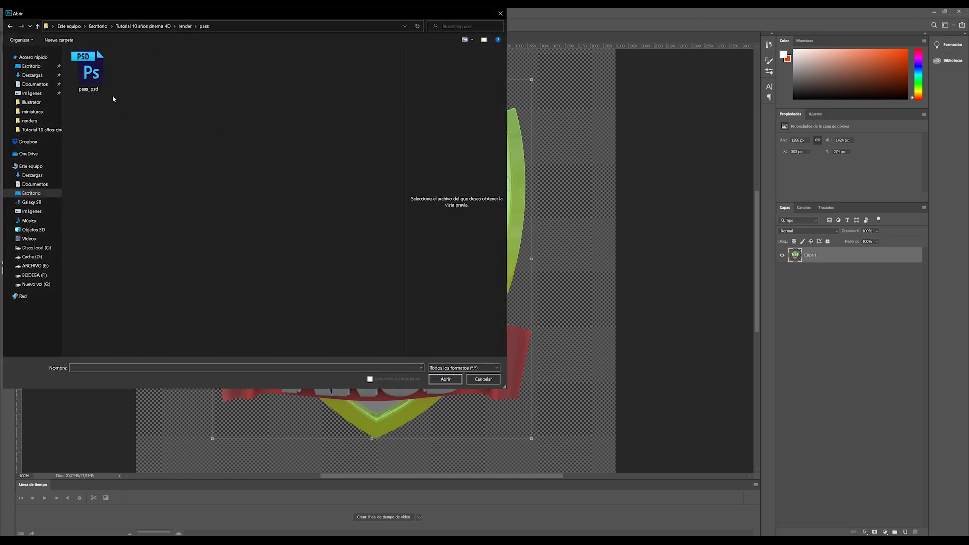
pyautogui.click(99, 61)
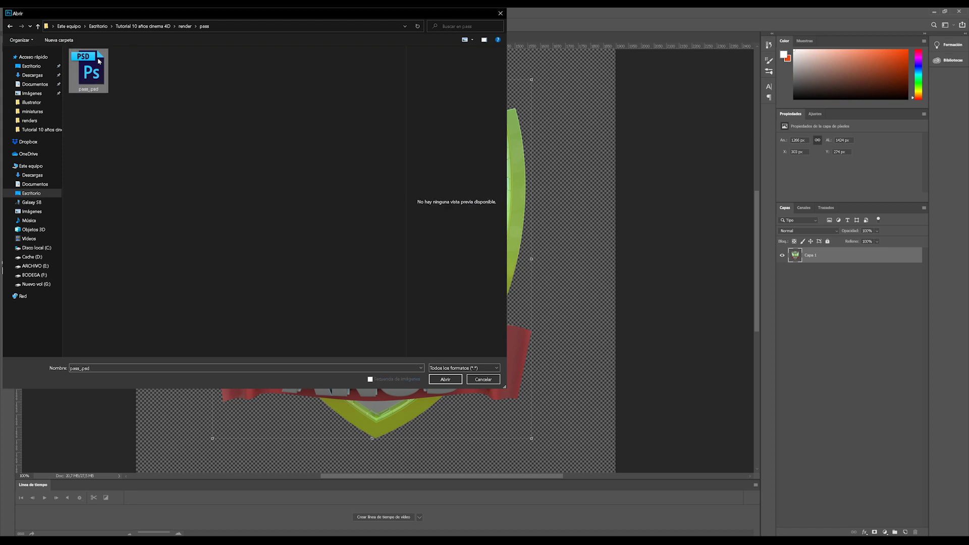
pyautogui.click(440, 379)
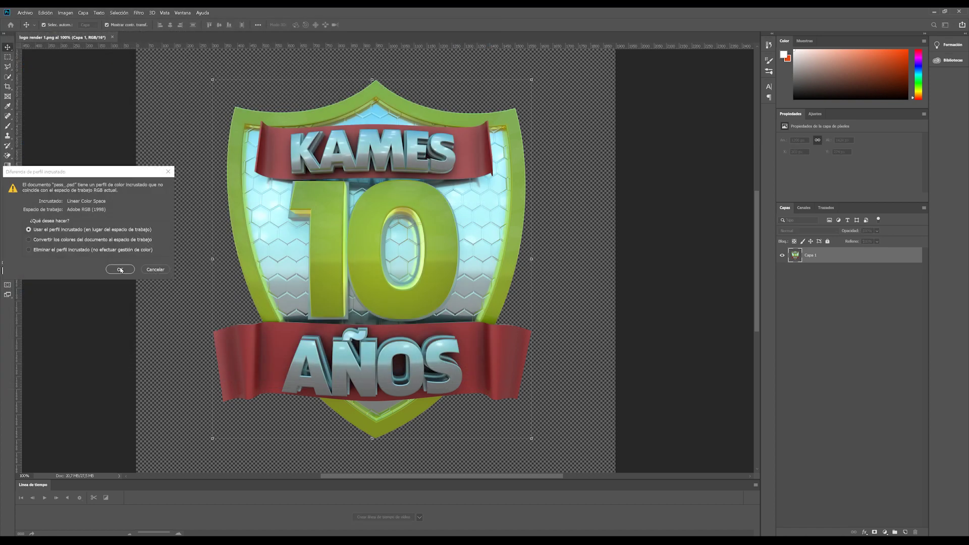
pyautogui.click(120, 269)
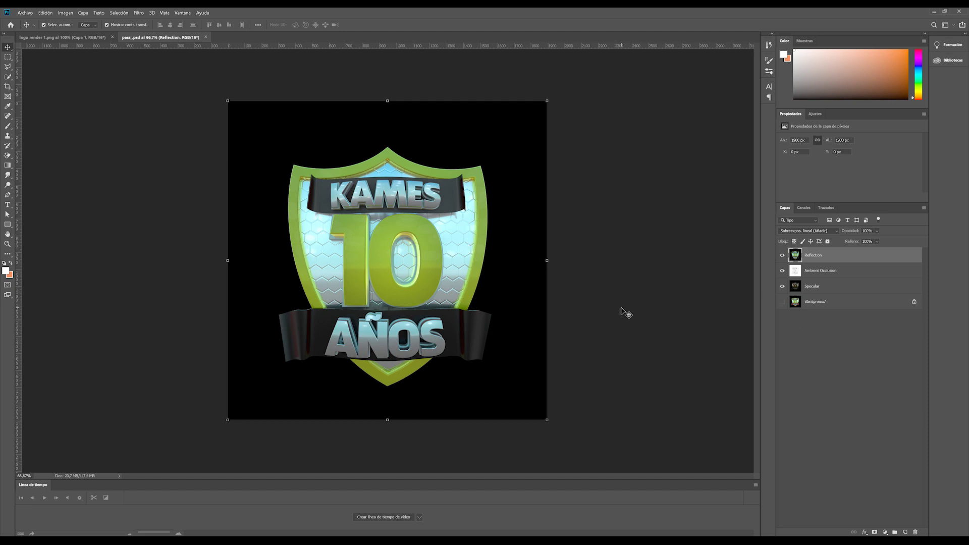
# Toggle the Reflection pass on and off, then hide the Ambient Occlusion and Specular passes.
pyautogui.click(782, 255)
pyautogui.click(782, 255)
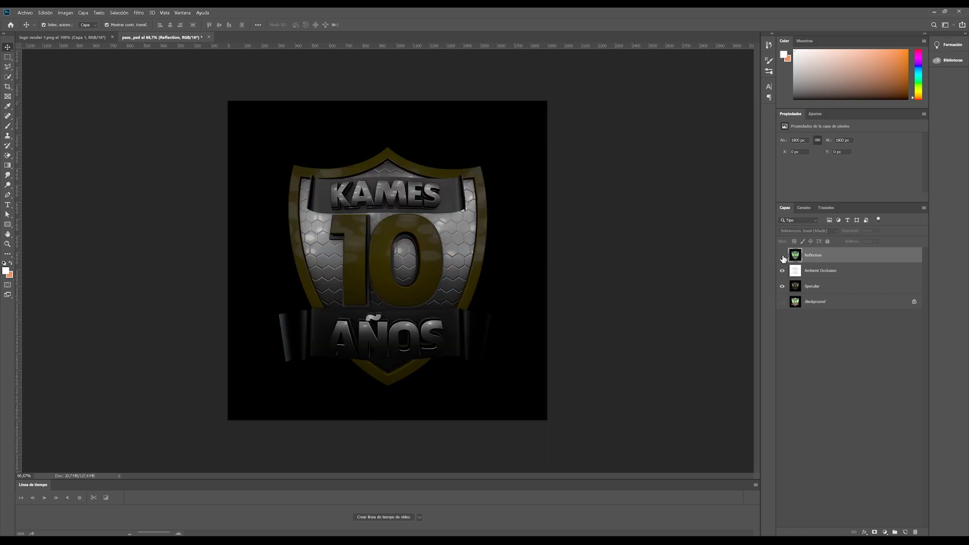
pyautogui.click(782, 256)
pyautogui.click(782, 255)
pyautogui.click(782, 270)
pyautogui.click(782, 256)
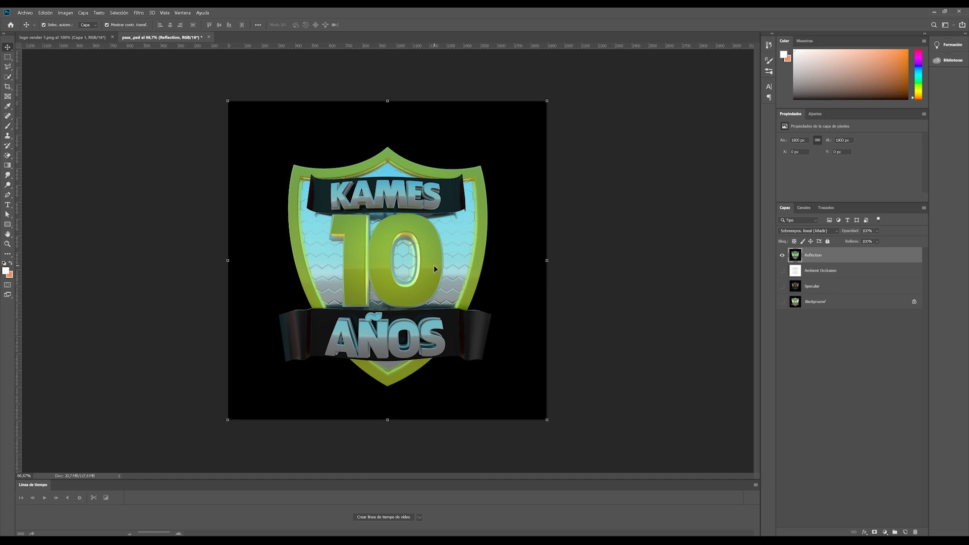
# View Ambient Occlusion, Specular and Background each alone, ending with every layer hidden.
pyautogui.click(782, 255)
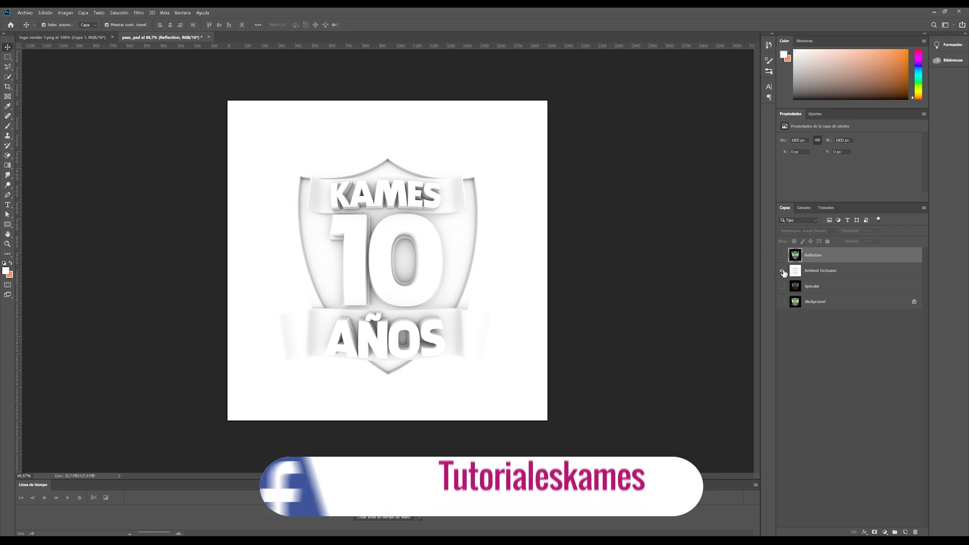
pyautogui.click(782, 272)
pyautogui.click(782, 270)
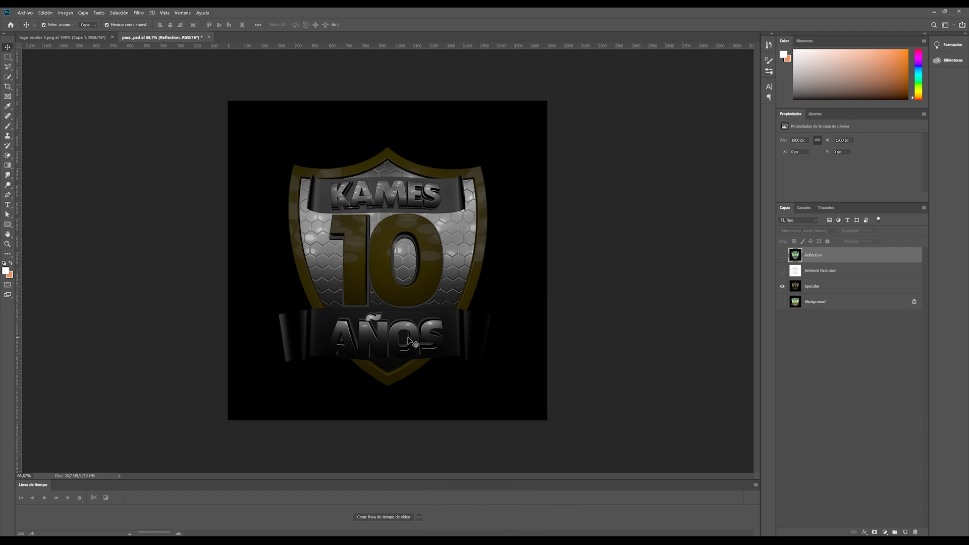
pyautogui.click(782, 286)
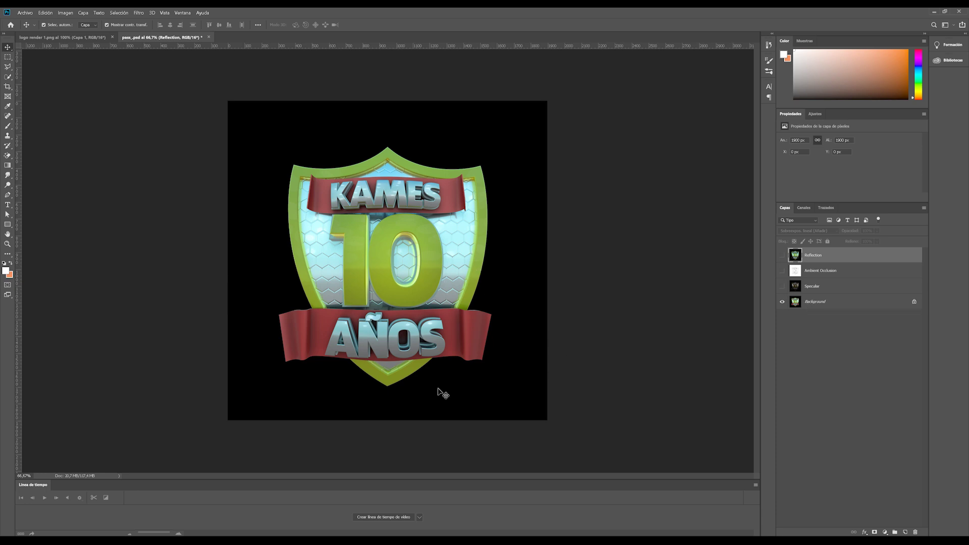
pyautogui.click(782, 303)
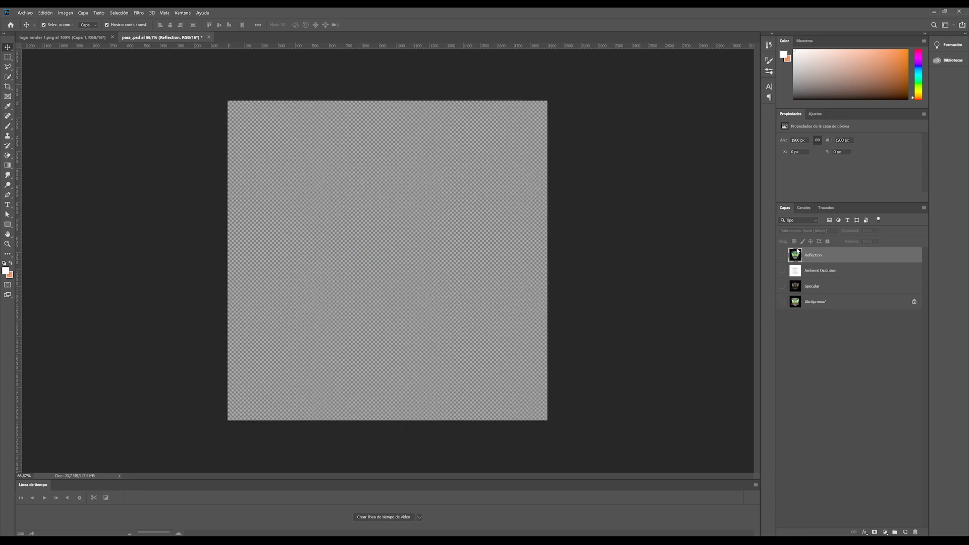
# Inspect pass_psd's Alpha shield mask channel on its own.
pyautogui.click(804, 208)
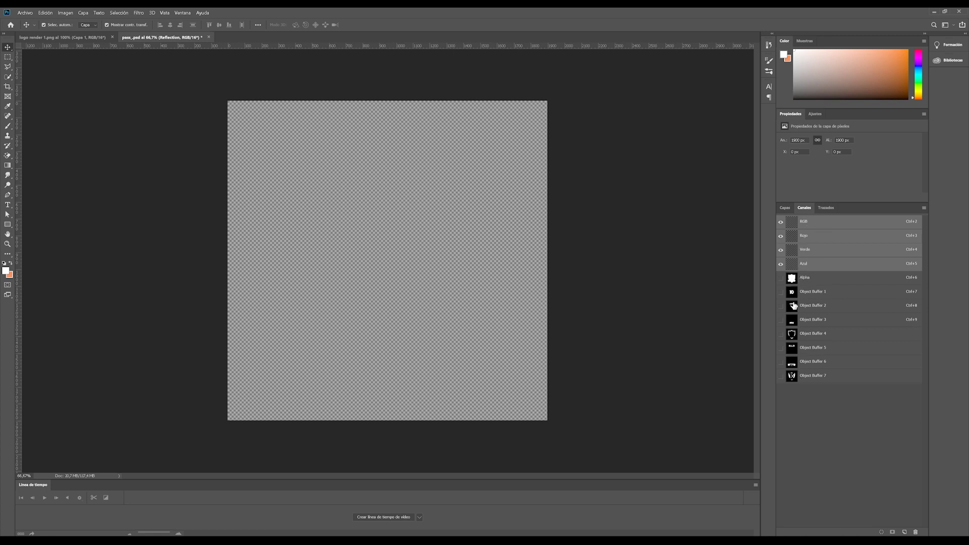
pyautogui.click(781, 278)
pyautogui.click(803, 282)
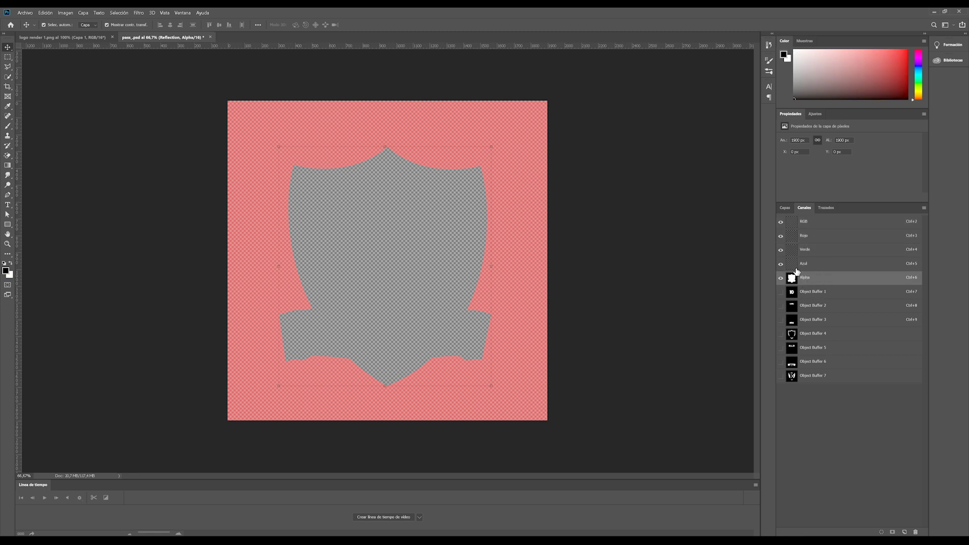
pyautogui.click(797, 274)
# Step through the Object Buffer masks (10, KAMES, AÑOS, shield, Object Buffer 7), then return to logo render 1.png.
pyautogui.click(813, 294)
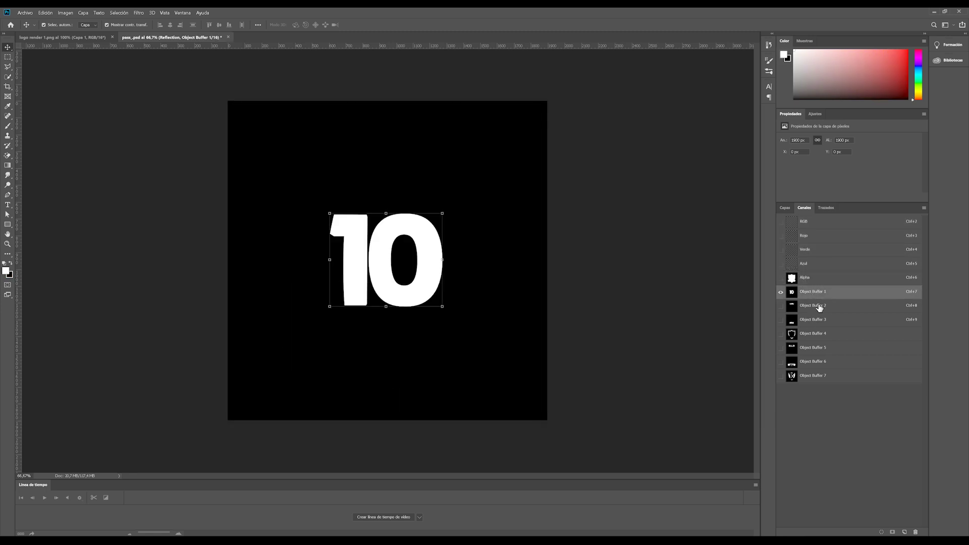
pyautogui.click(819, 307)
pyautogui.click(822, 335)
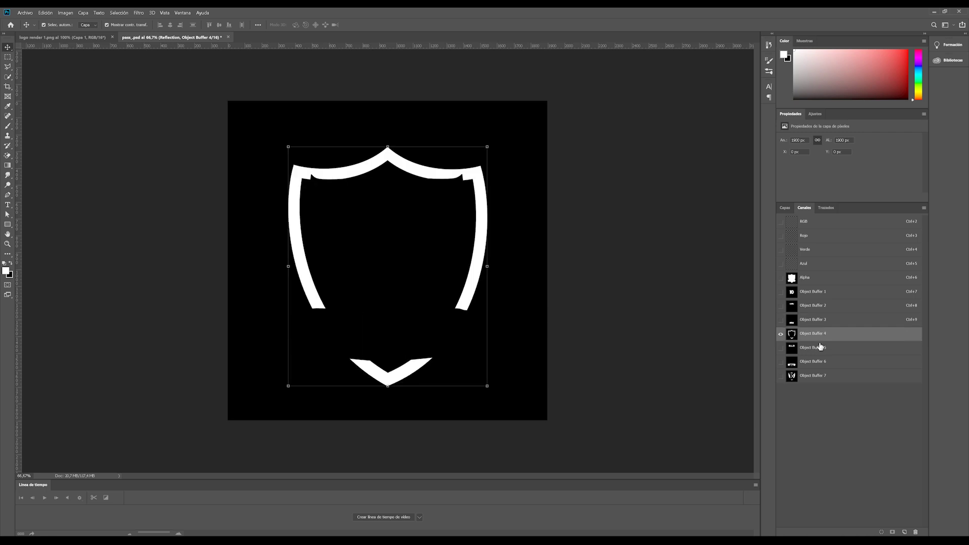
pyautogui.click(815, 362)
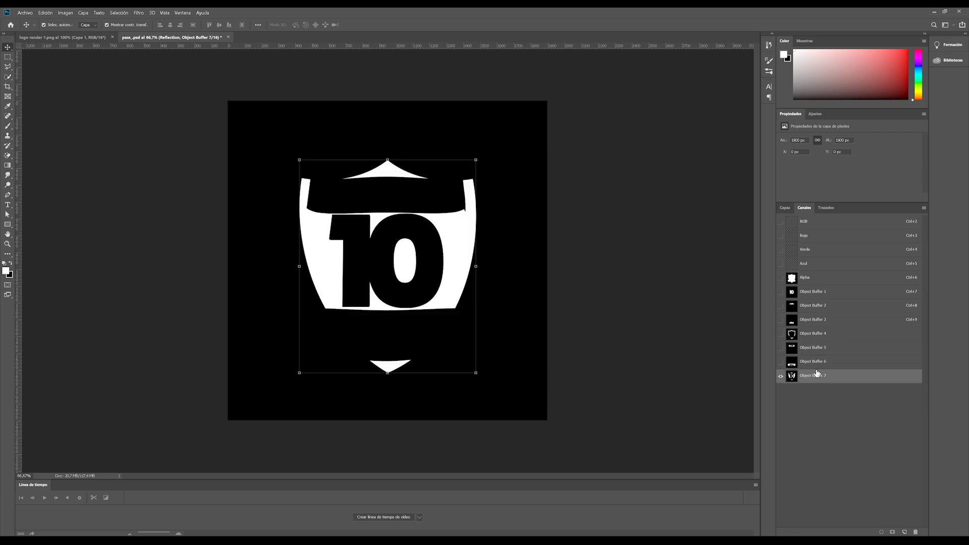
pyautogui.click(62, 37)
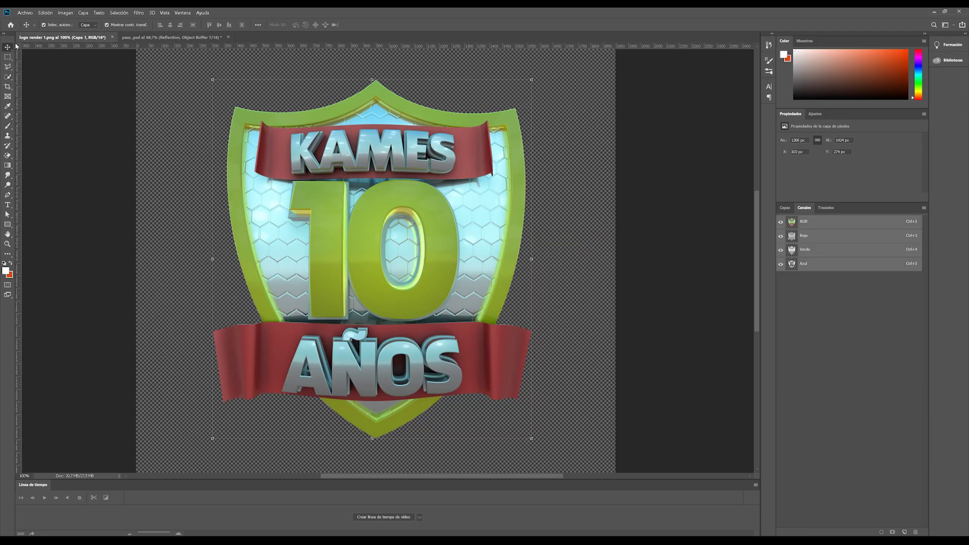
# Duplicate Capa 1 with Ctrl+J into Capa 1 copia, then switch back to pass_.psd.
pyautogui.click(784, 208)
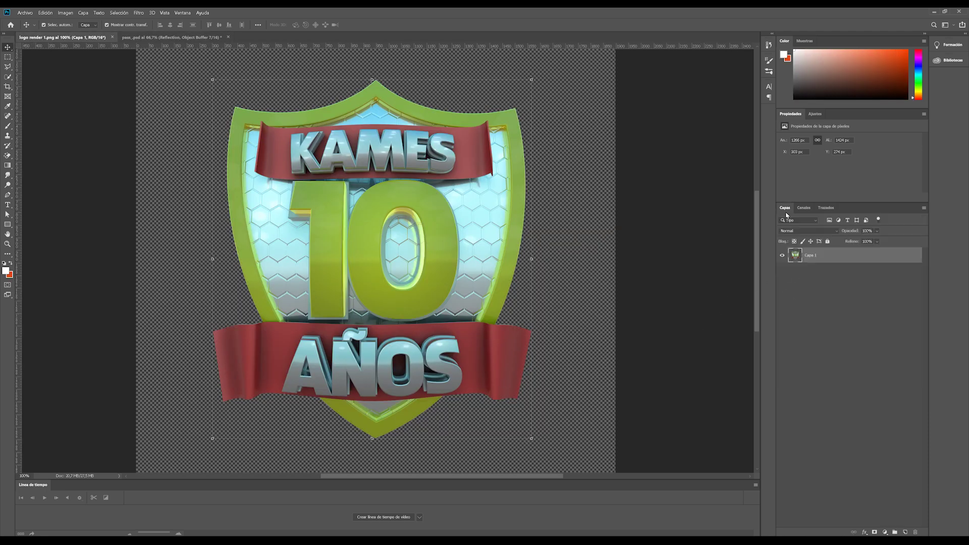
pyautogui.click(832, 286)
pyautogui.click(819, 260)
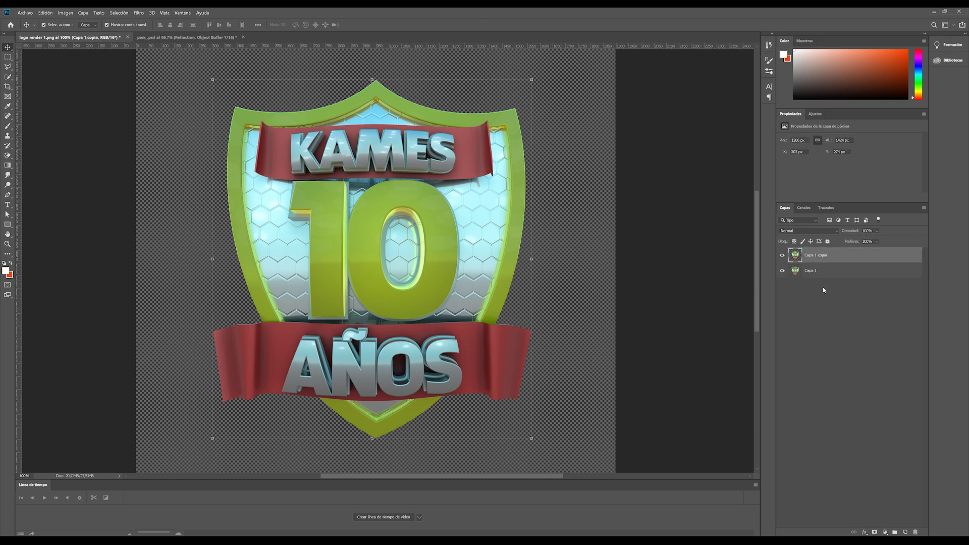
pyautogui.hotkey('ctrl', 'j')
pyautogui.click(852, 275)
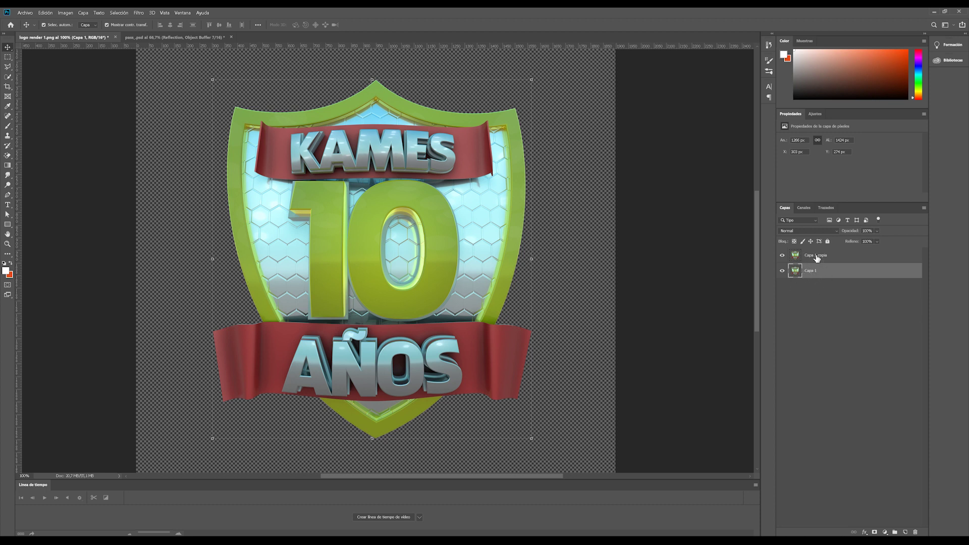
pyautogui.click(817, 258)
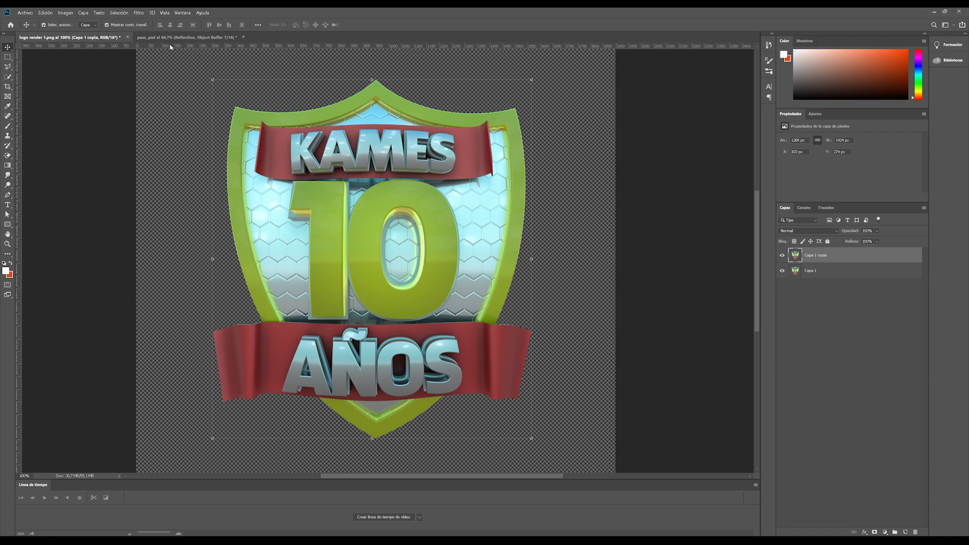
pyautogui.click(186, 38)
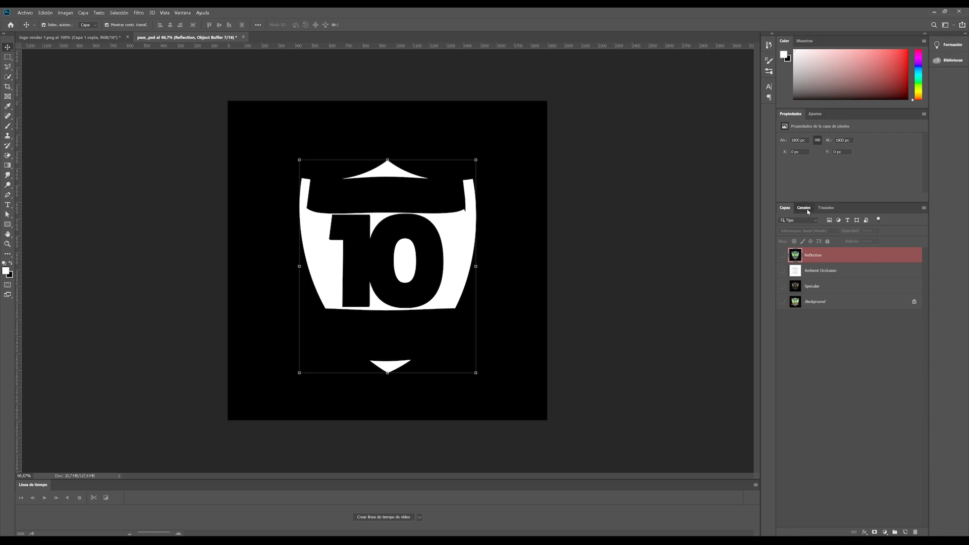
# Duplicate the Object Buffer 1 channel into logo render 1.png and switch to that document.
pyautogui.click(804, 207)
pyautogui.click(812, 293)
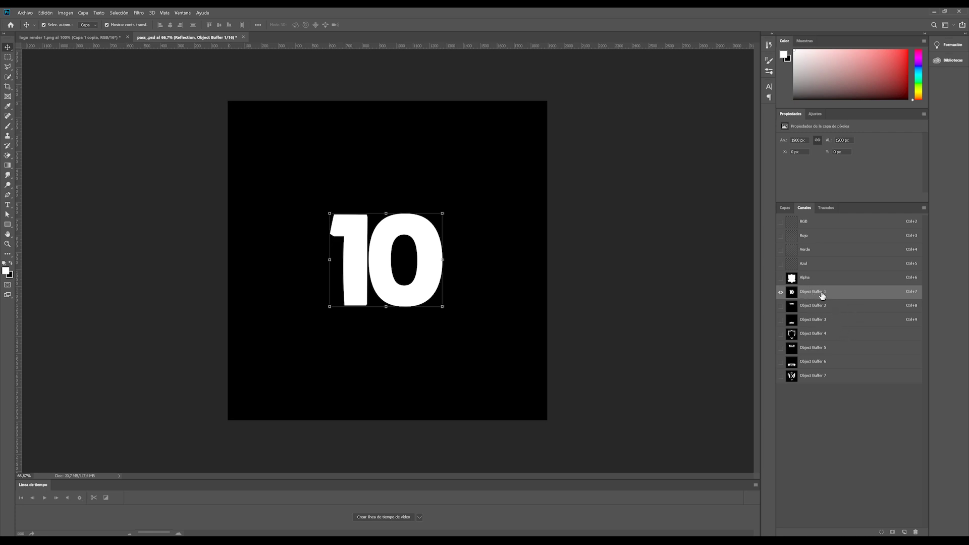
pyautogui.rightClick(807, 294)
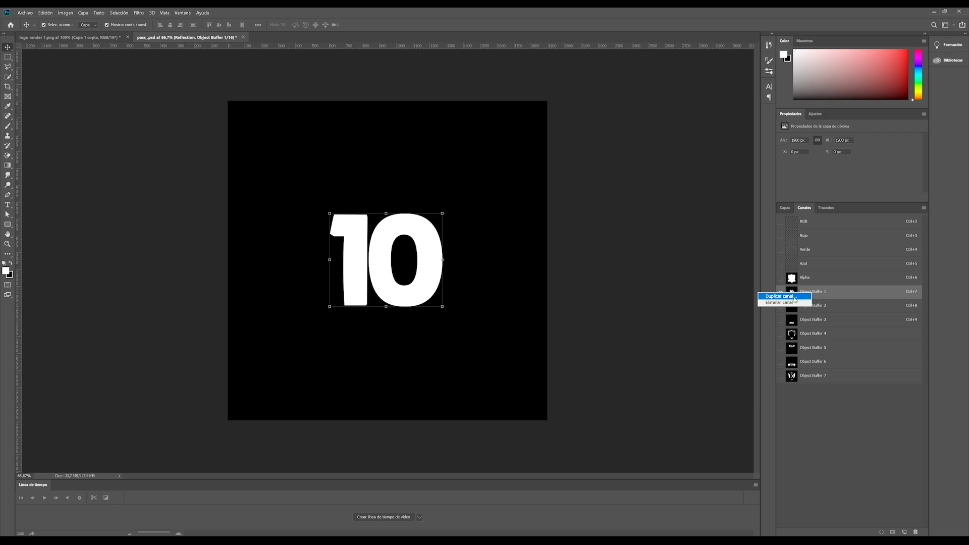
pyautogui.click(793, 296)
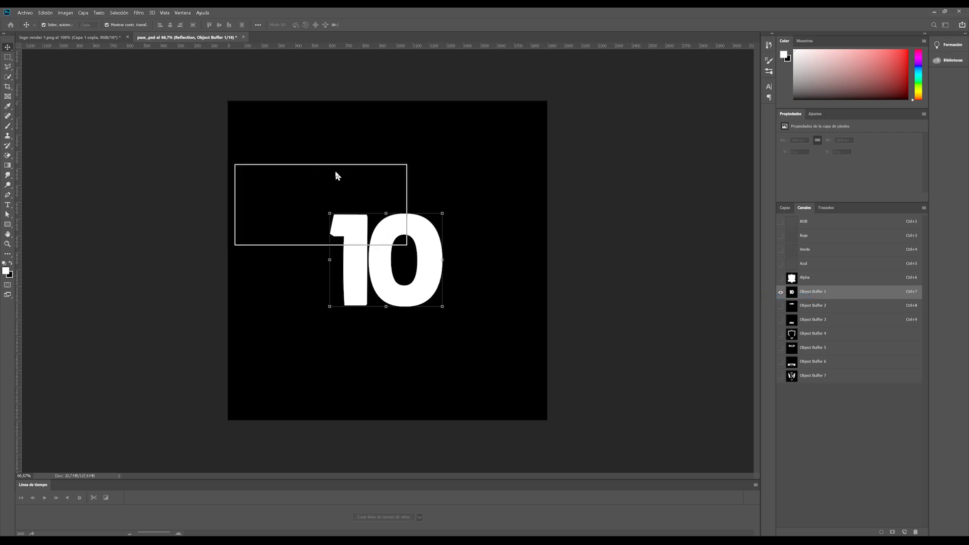
pyautogui.moveTo(323, 165); pyautogui.dragTo(409, 156)
pyautogui.click(419, 201)
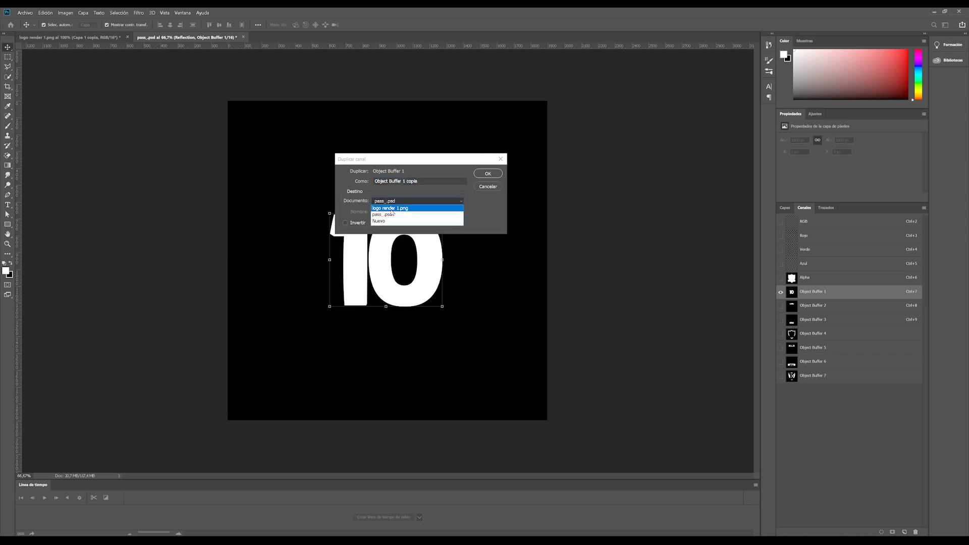
pyautogui.click(391, 209)
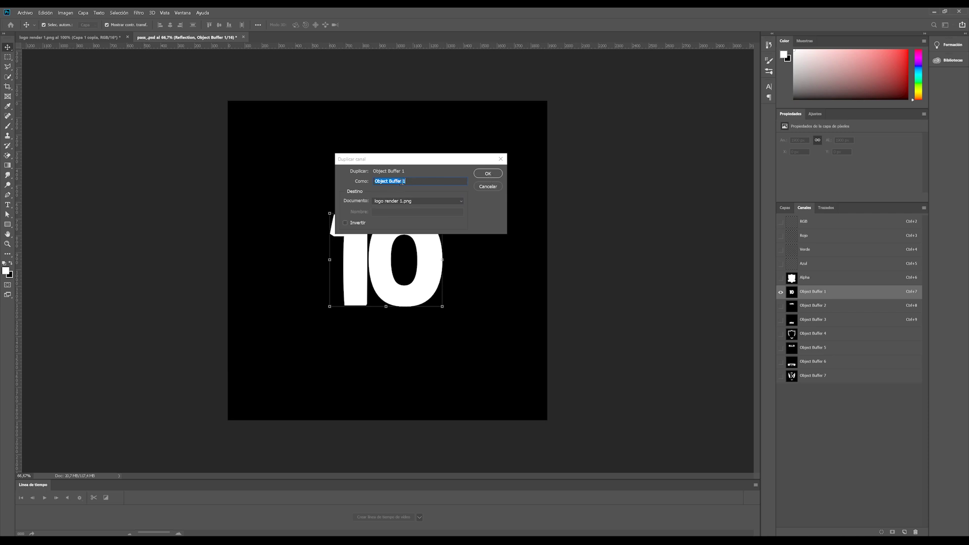
pyautogui.click(487, 173)
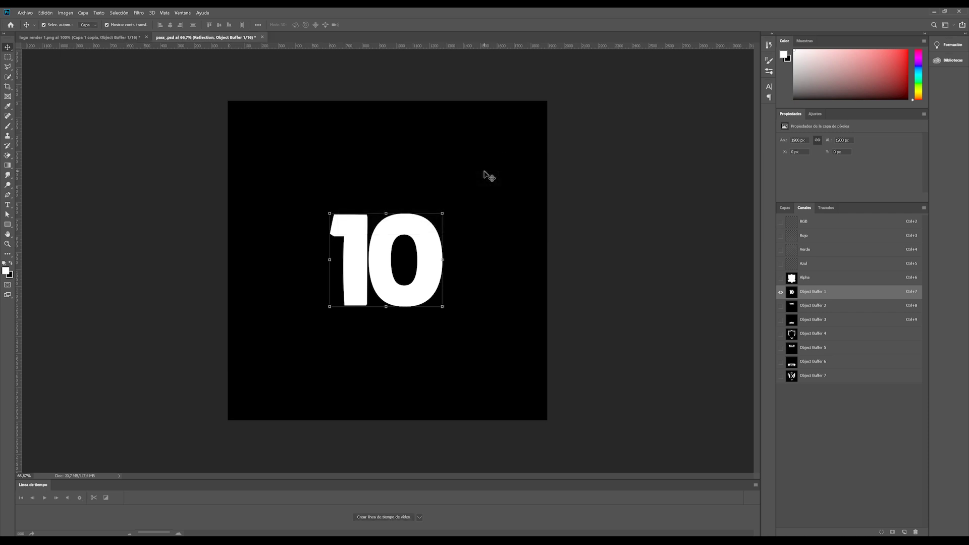
pyautogui.click(101, 37)
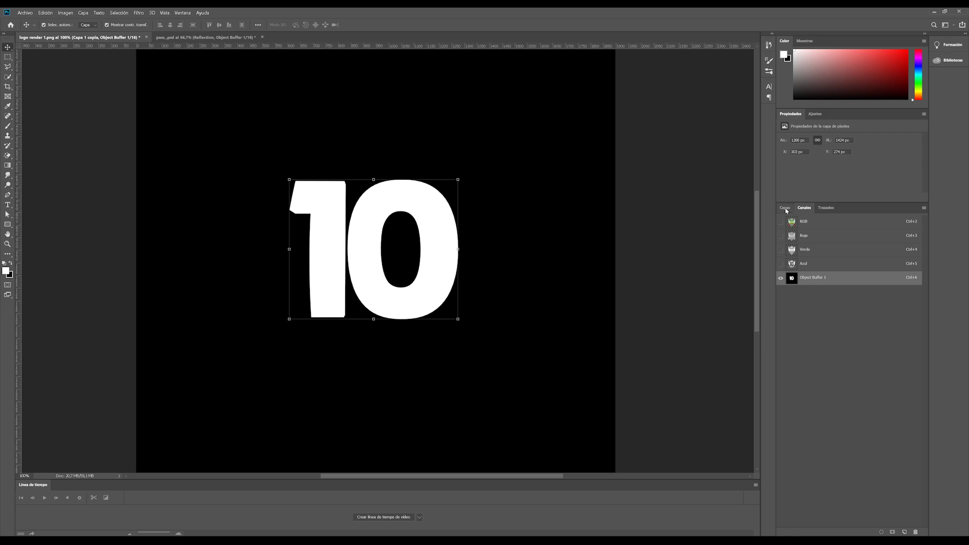
# Restore the full-colour view, load Object Buffer 1 as a selection, and activate Capa 1 copia.
pyautogui.click(785, 208)
pyautogui.click(785, 207)
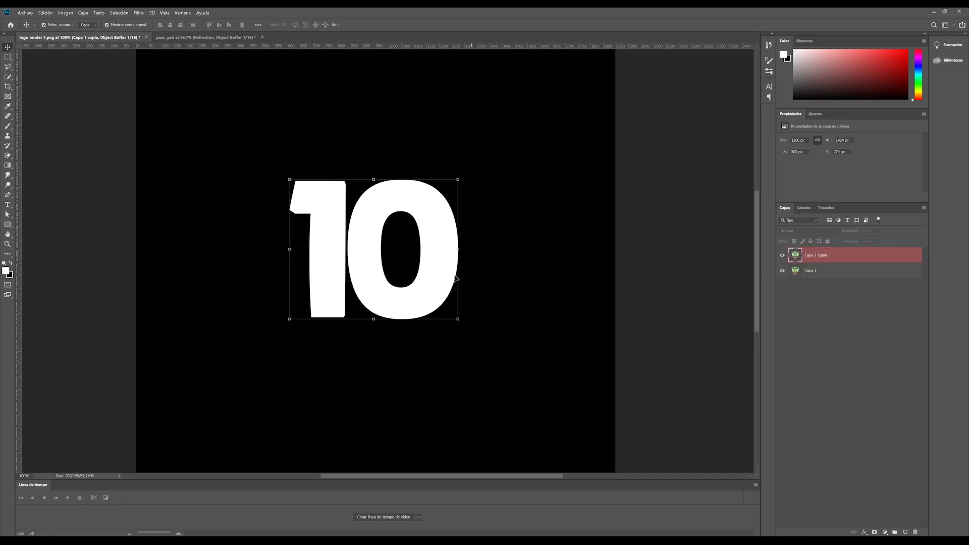
pyautogui.click(790, 316)
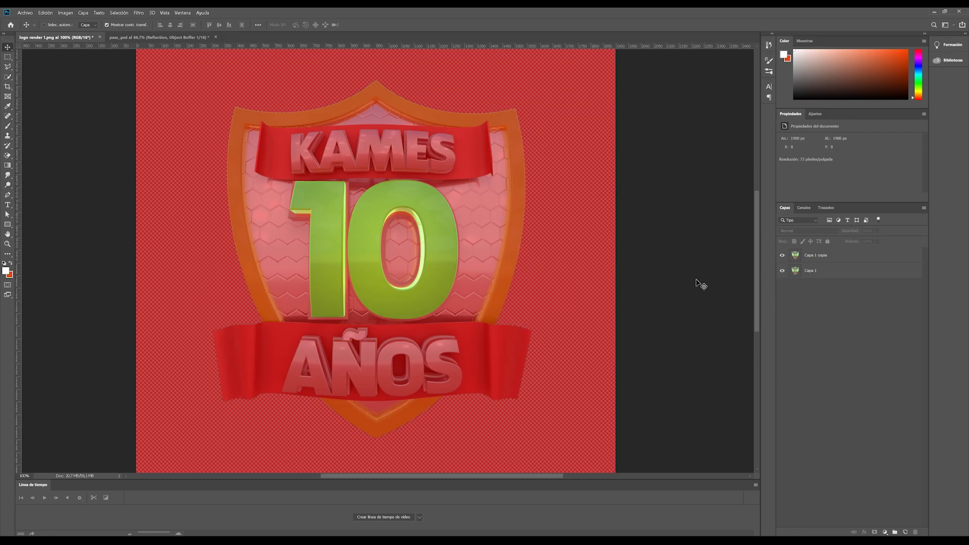
pyautogui.click(803, 208)
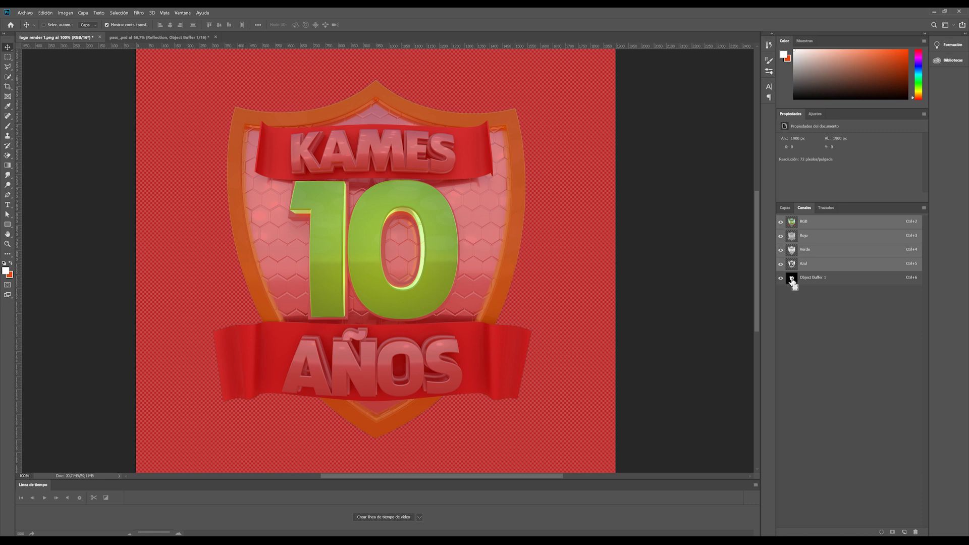
pyautogui.keyDown('ctrl'); pyautogui.click(791, 278); pyautogui.keyUp('ctrl')
pyautogui.click(785, 208)
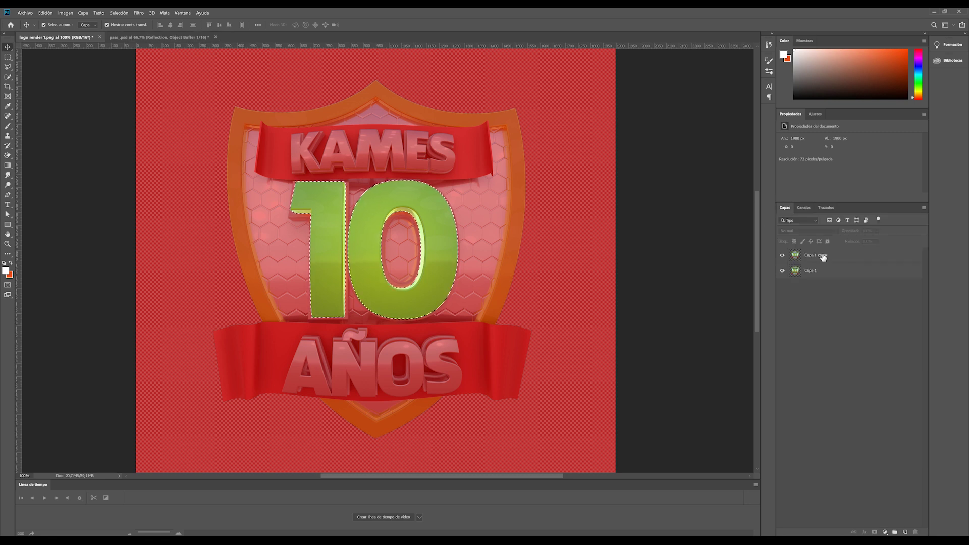
pyautogui.click(802, 256)
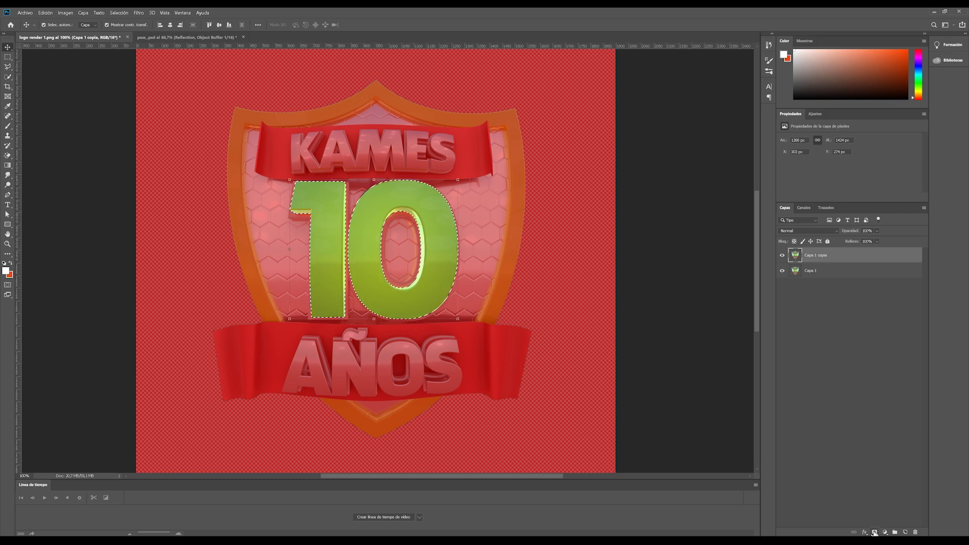
# Add a 10-shaped layer mask to Capa 1 copia, hide Capa 1, and restore the colour channels.
pyautogui.click(874, 532)
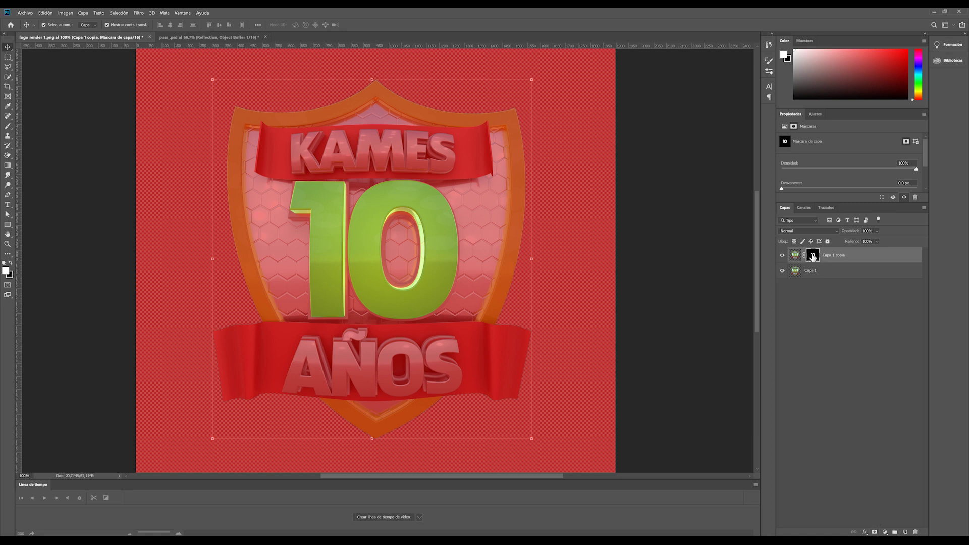
pyautogui.click(782, 271)
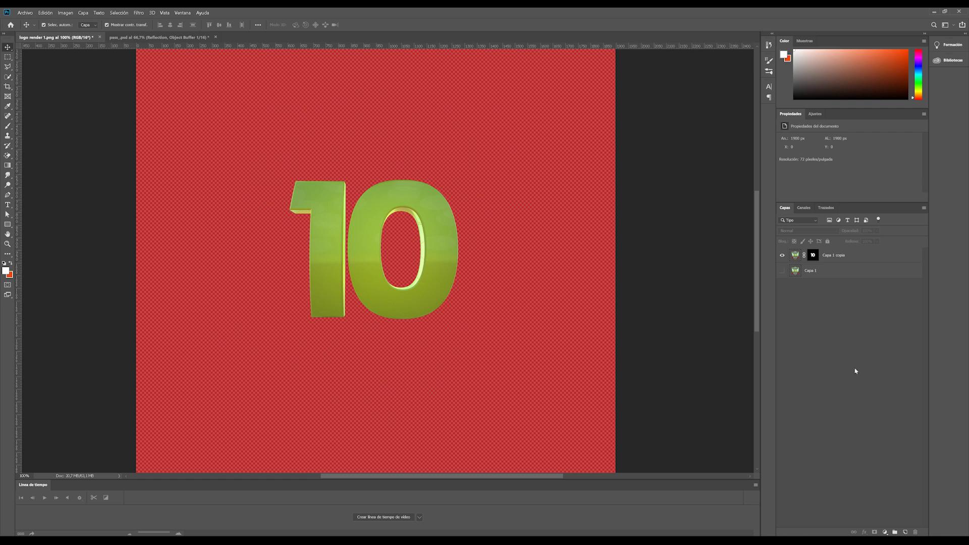
pyautogui.click(803, 208)
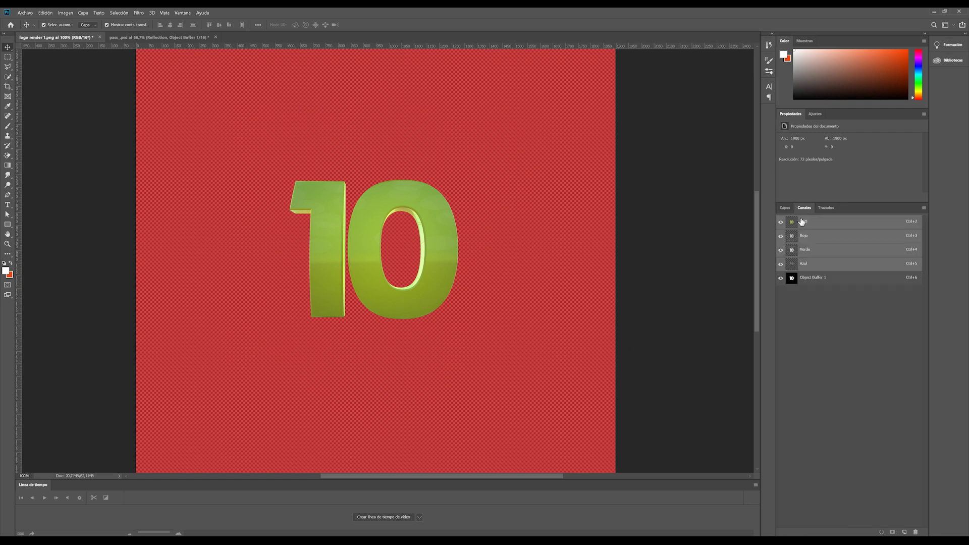
pyautogui.click(814, 278)
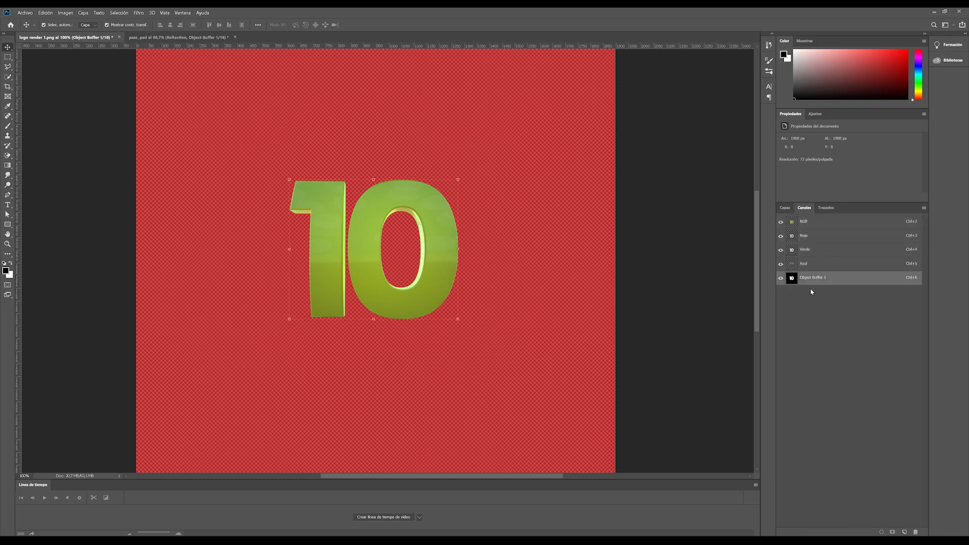
pyautogui.hotkey('ctrl', '2')
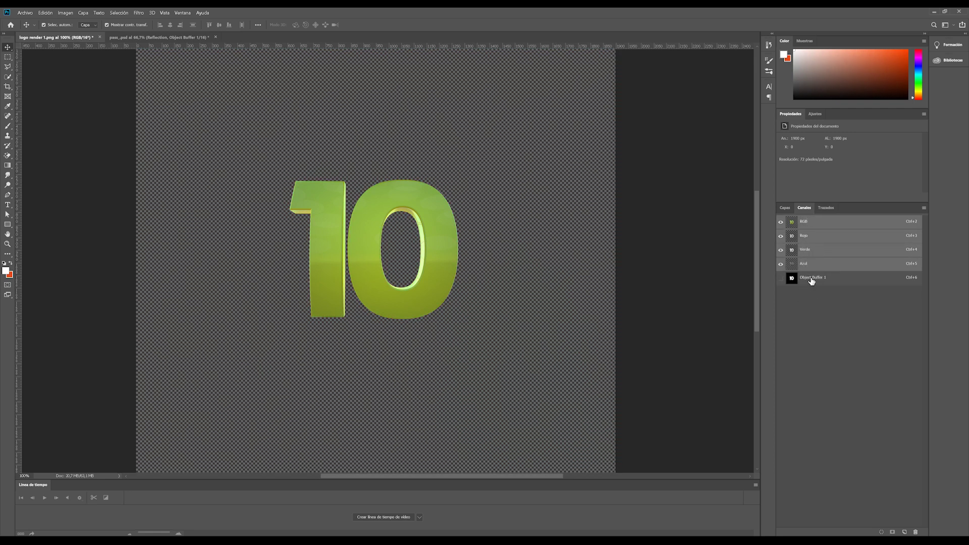
pyautogui.click(784, 208)
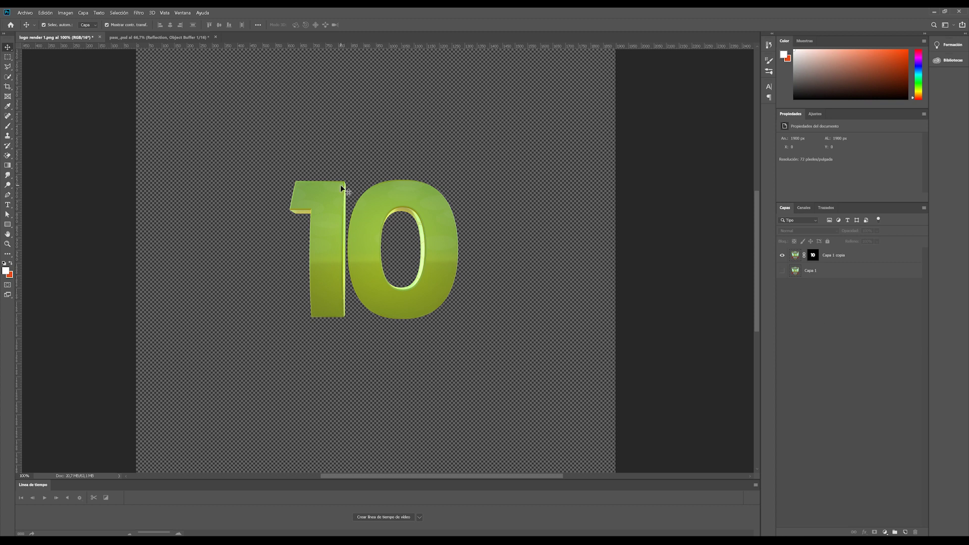
pyautogui.scroll(1, 361, 253)
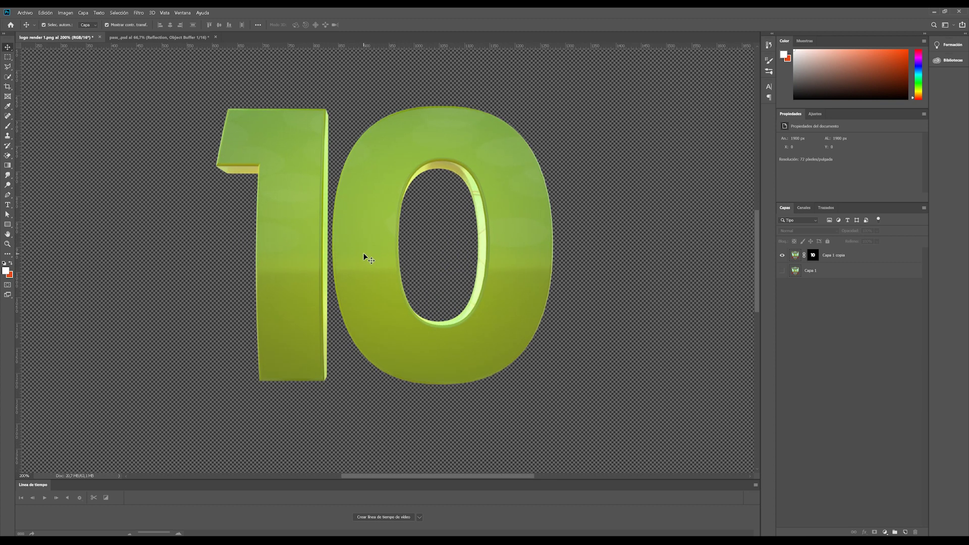
pyautogui.scroll(-1, 375, 215)
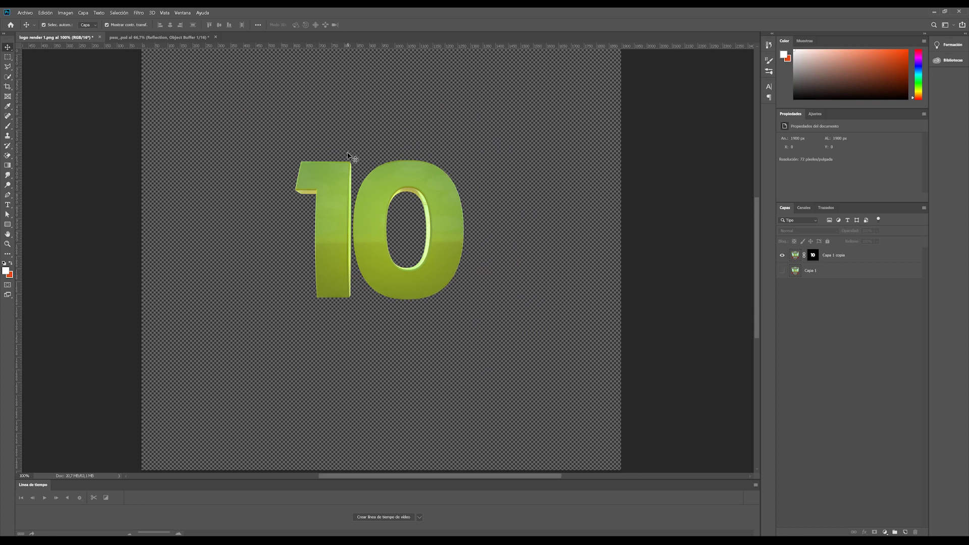
pyautogui.moveTo(449, 288)
pyautogui.mouseDown()
pyautogui.moveTo(458, 367)
pyautogui.moveTo(396, 287)
pyautogui.moveTo(490, 313)
pyautogui.moveTo(467, 333)
pyautogui.moveTo(454, 307)
pyautogui.moveTo(410, 398)
pyautogui.moveTo(579, 285)
pyautogui.moveTo(405, 259)
pyautogui.moveTo(422, 330)
pyautogui.mouseUp()
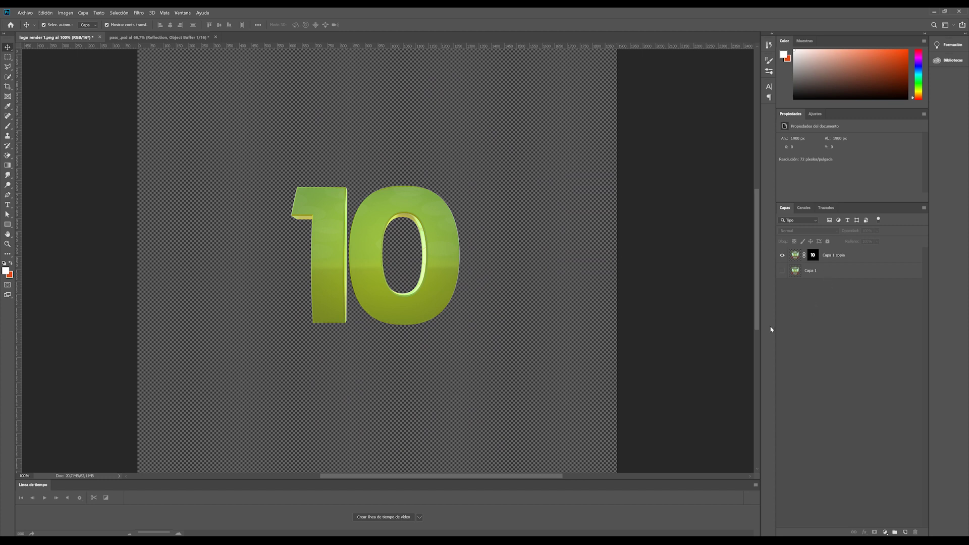
# On Capa 1 copia, open Levels, lower the white input point, and raise the black point.
pyautogui.click(831, 258)
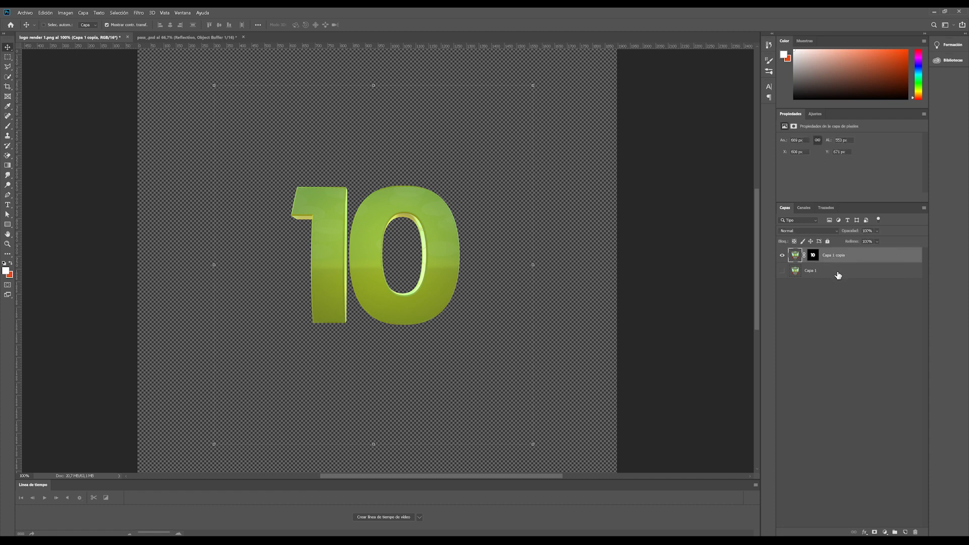
pyautogui.press('i')
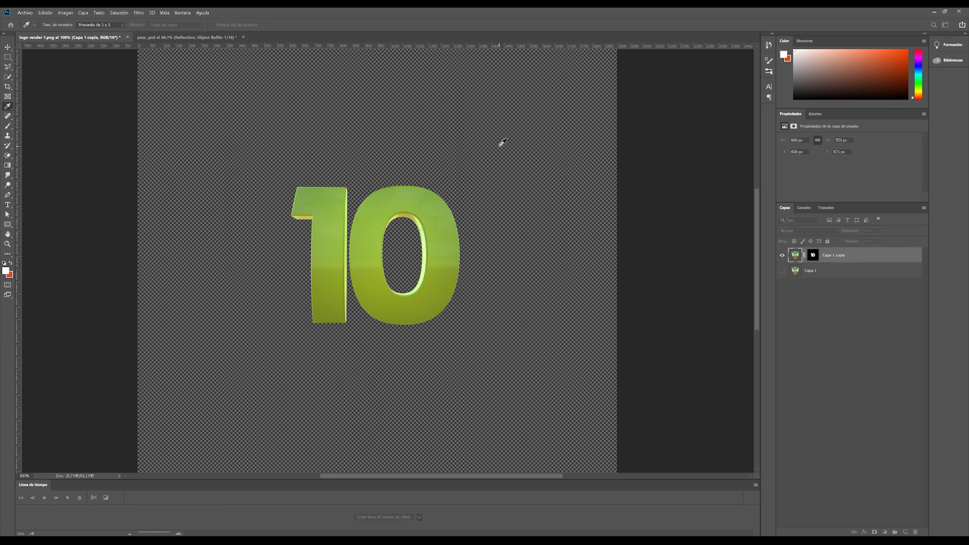
pyautogui.hotkey('ctrl', 'l')
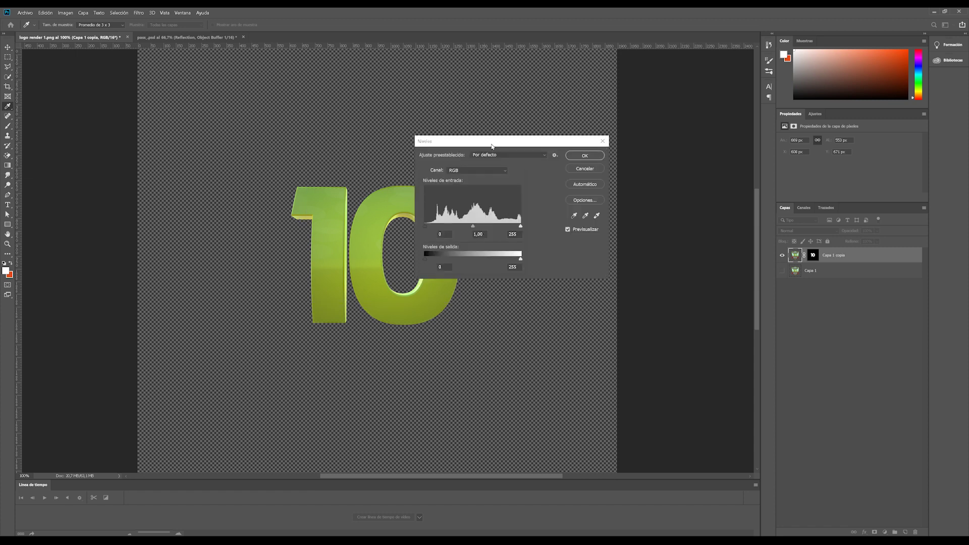
pyautogui.moveTo(491, 137); pyautogui.dragTo(580, 138)
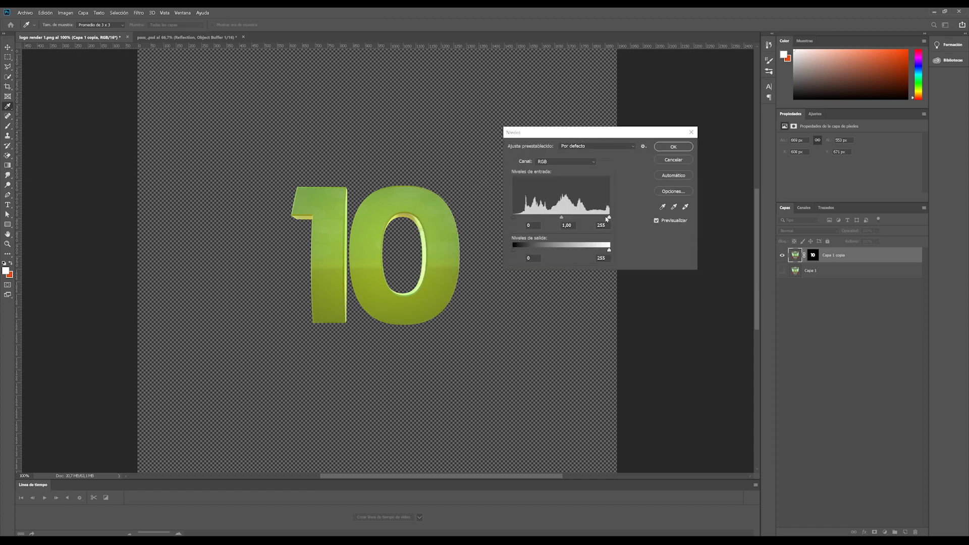
pyautogui.moveTo(607, 218); pyautogui.dragTo(599, 221)
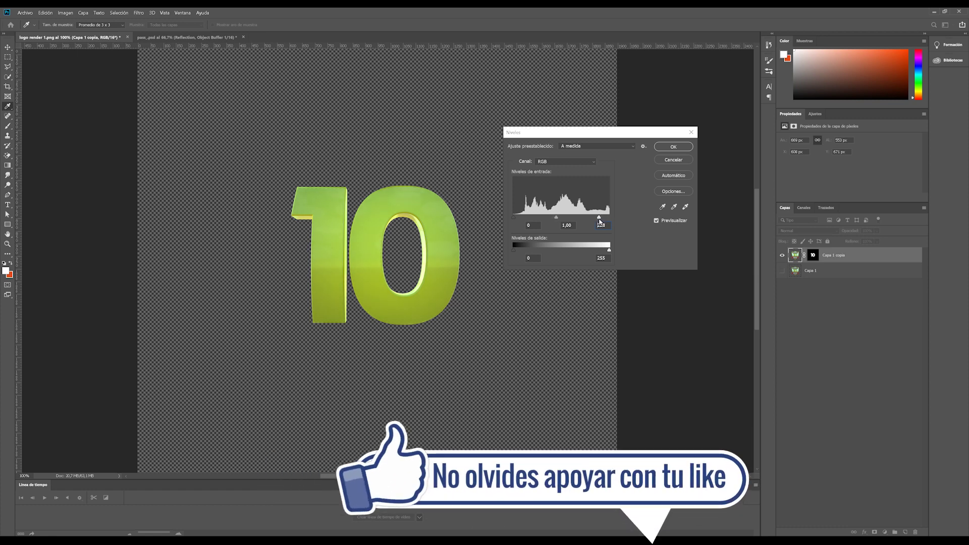
pyautogui.moveTo(514, 220); pyautogui.dragTo(518, 221)
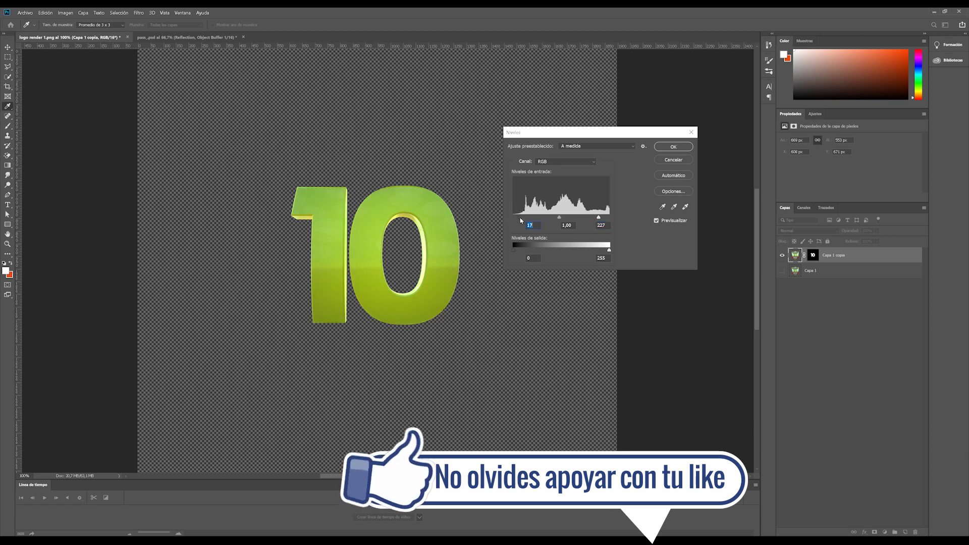
pyautogui.moveTo(518, 221); pyautogui.dragTo(528, 220)
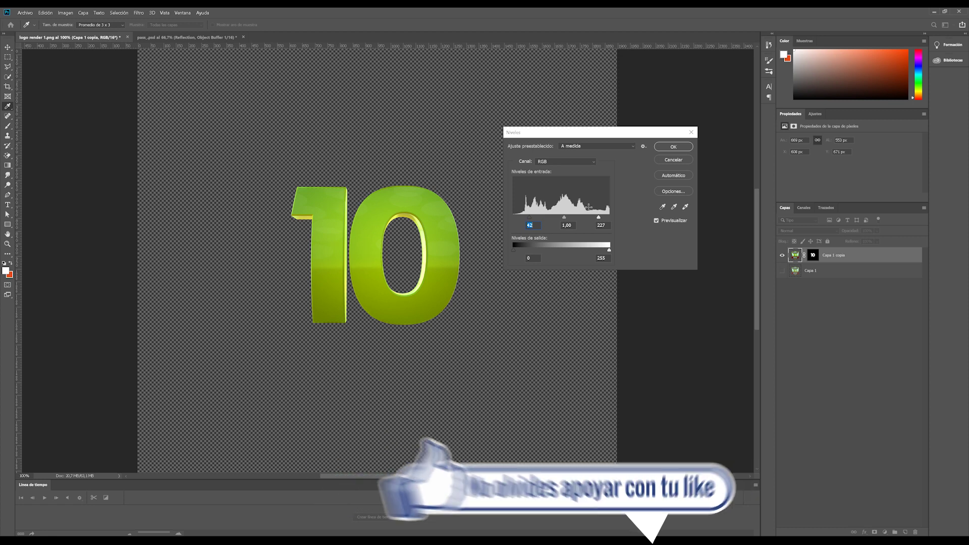
# Fine-tune the Levels input values to 48, 1,16 and 214 to brighten the 10.
pyautogui.moveTo(567, 218); pyautogui.dragTo(558, 219)
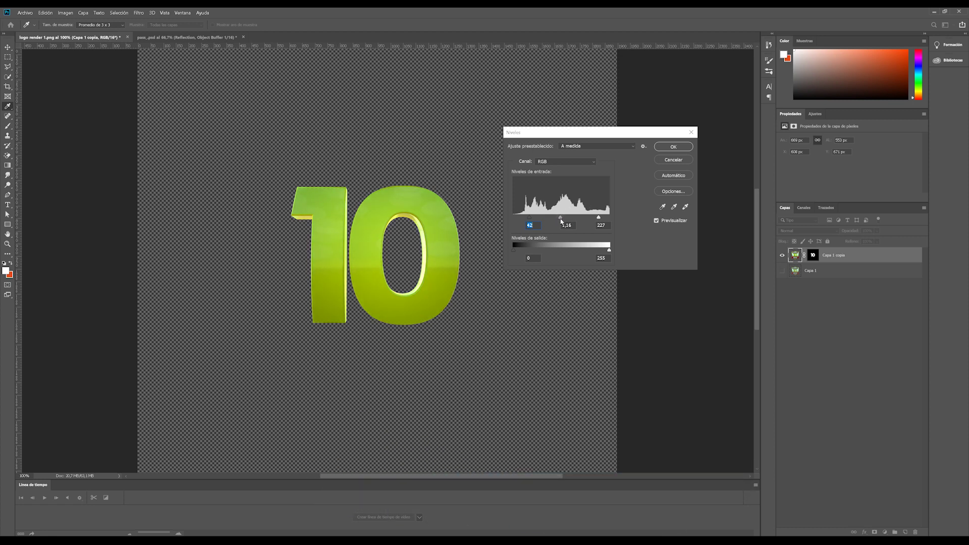
pyautogui.click(561, 219)
pyautogui.moveTo(595, 220); pyautogui.dragTo(592, 220)
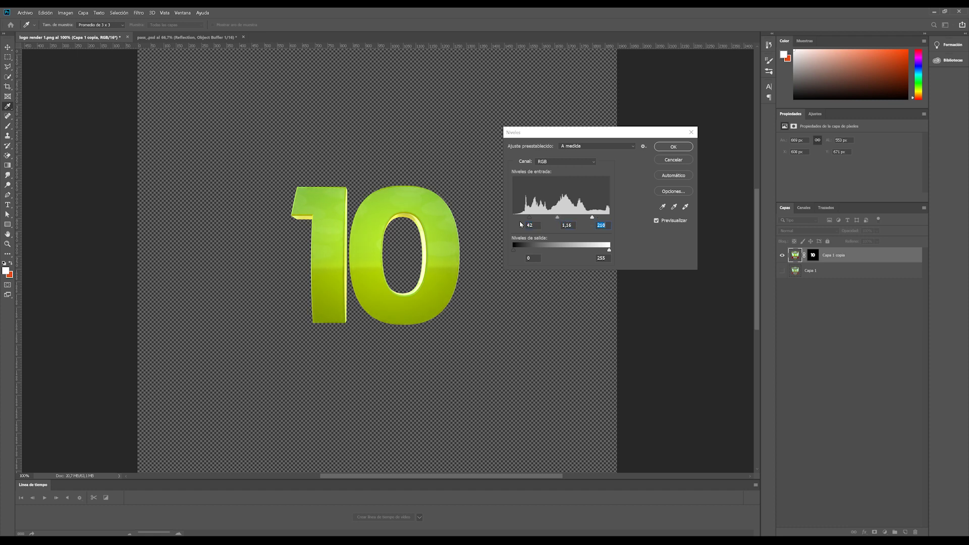
pyautogui.moveTo(533, 219); pyautogui.dragTo(531, 220)
pyautogui.click(594, 220)
pyautogui.click(529, 220)
pyautogui.click(673, 147)
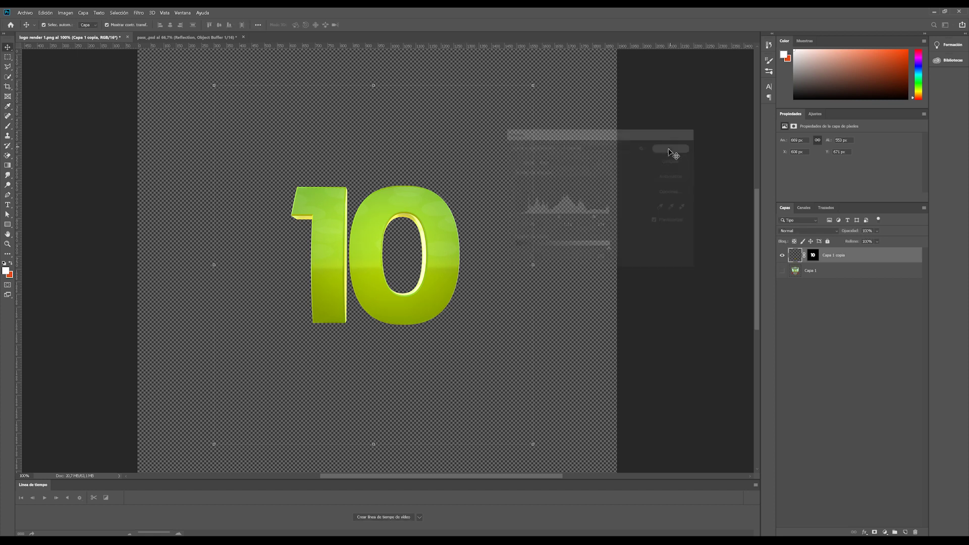
pyautogui.press('v')
pyautogui.click(769, 45)
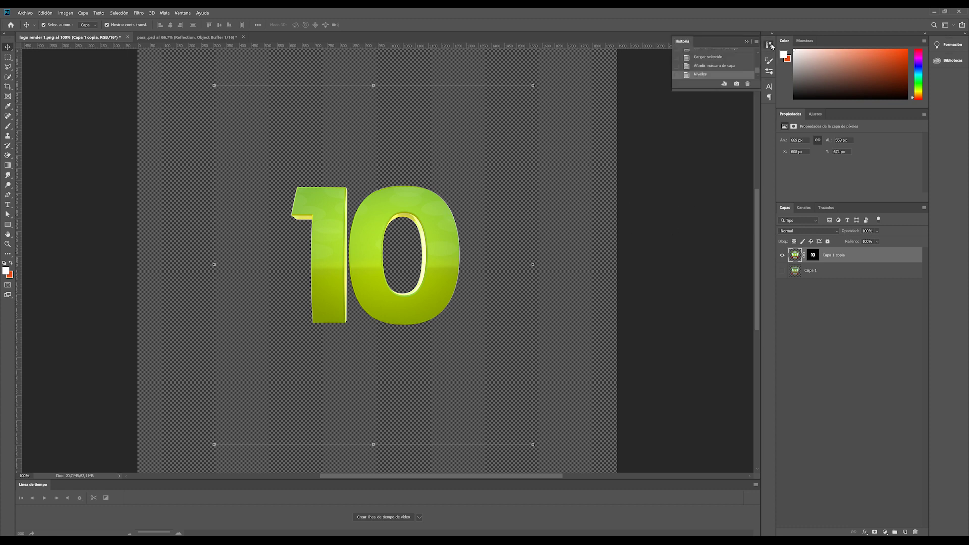
pyautogui.scroll(5, 727, 63)
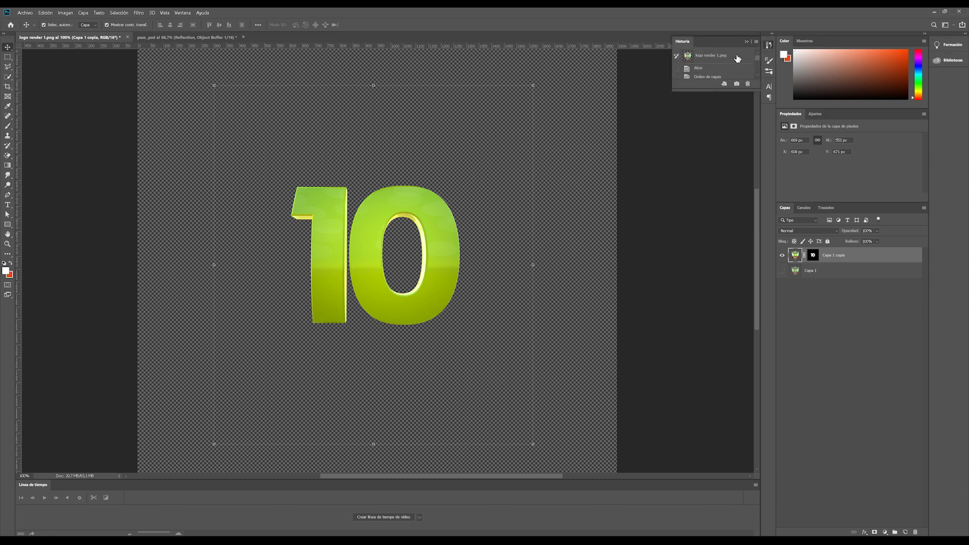
pyautogui.click(728, 56)
pyautogui.scroll(-5, 727, 66)
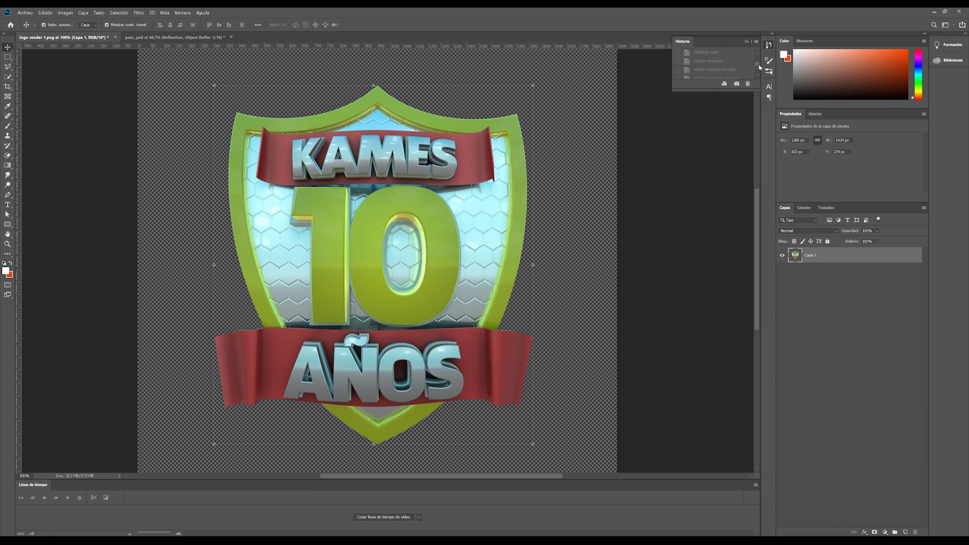
pyautogui.click(723, 76)
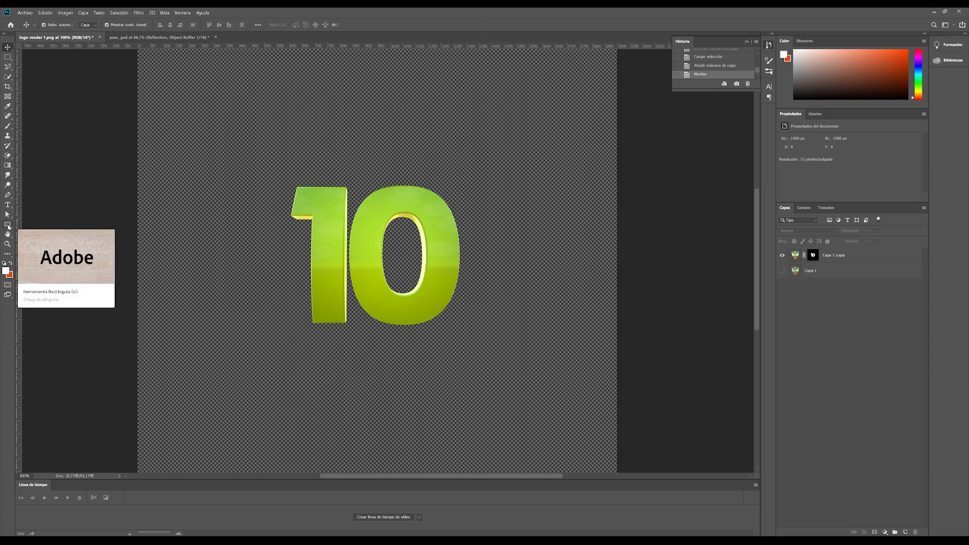
# Draw a rectangle shape covering the green 10.
pyautogui.click(7, 225)
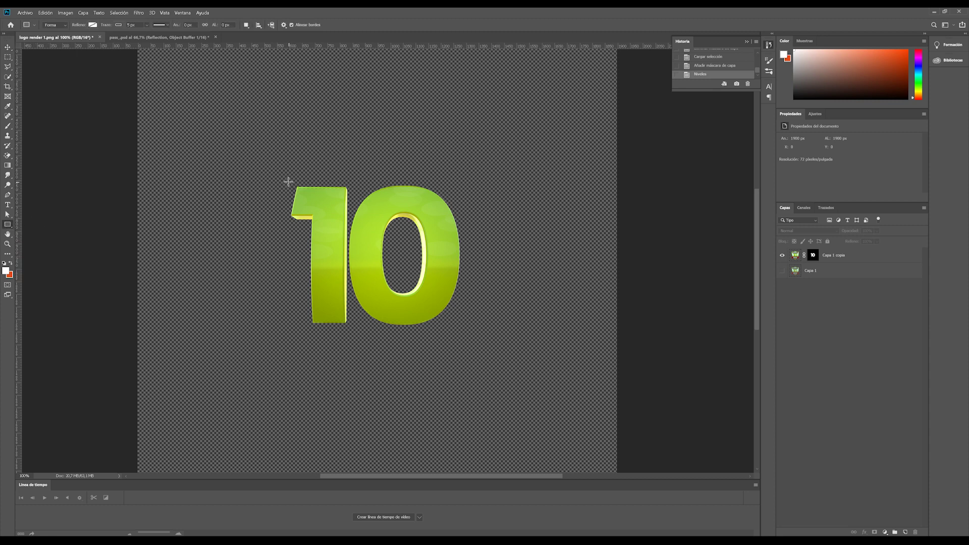
pyautogui.moveTo(284, 177); pyautogui.dragTo(471, 335)
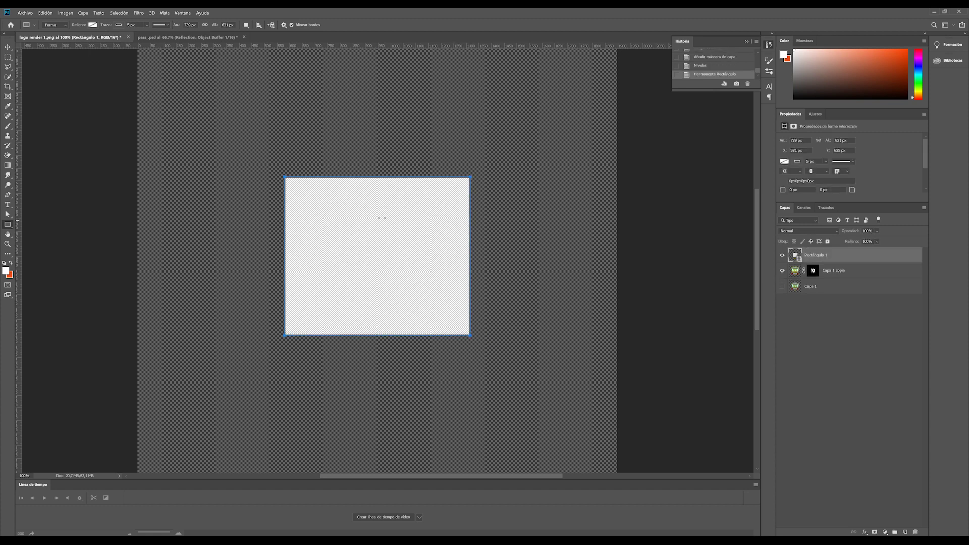
pyautogui.click(7, 47)
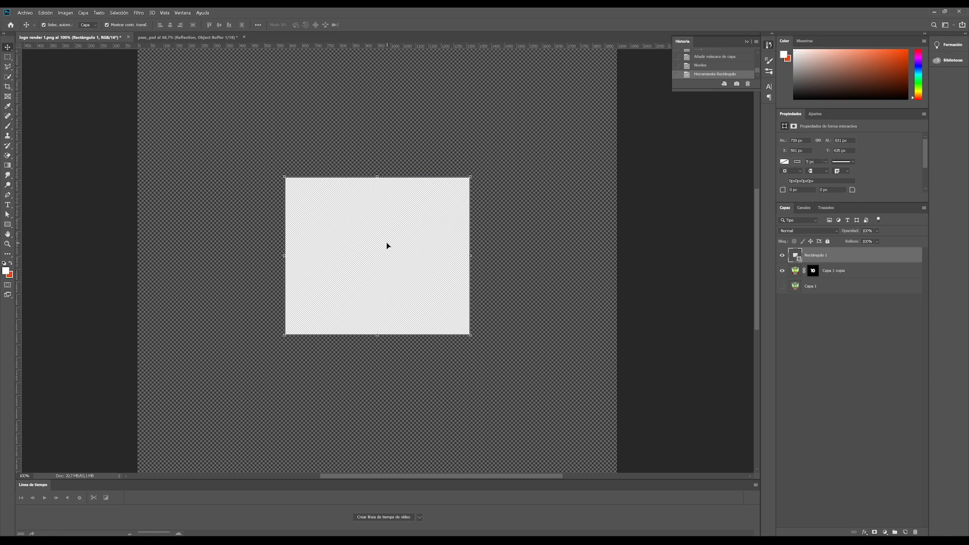
# Give Rectángulo 1 a white-to-black linear gradient fill at 90° and change its stroke colour.
pyautogui.click(784, 163)
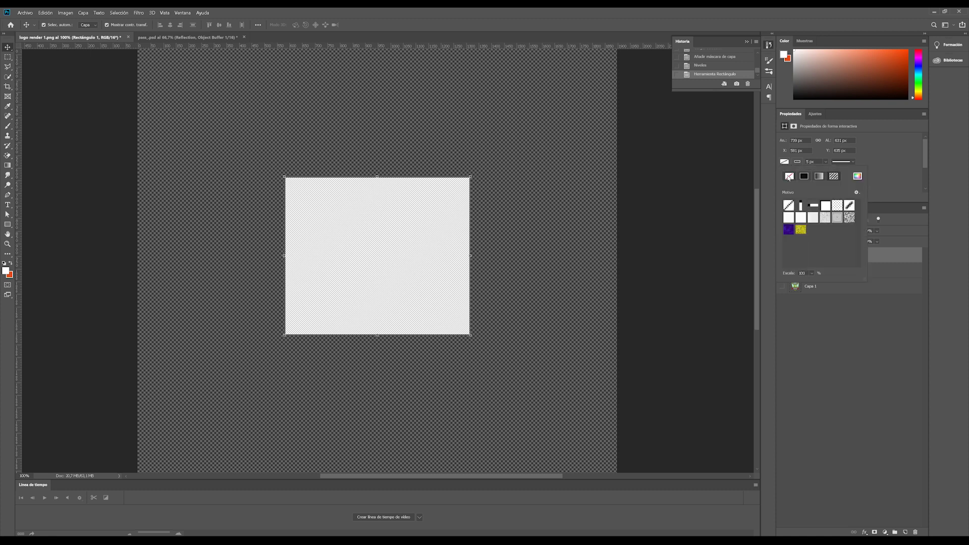
pyautogui.click(819, 176)
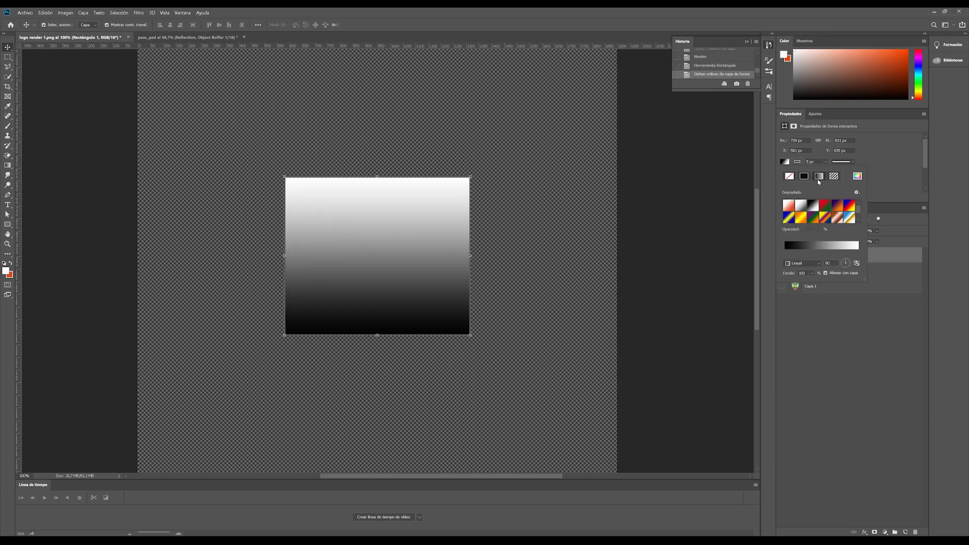
pyautogui.click(902, 163)
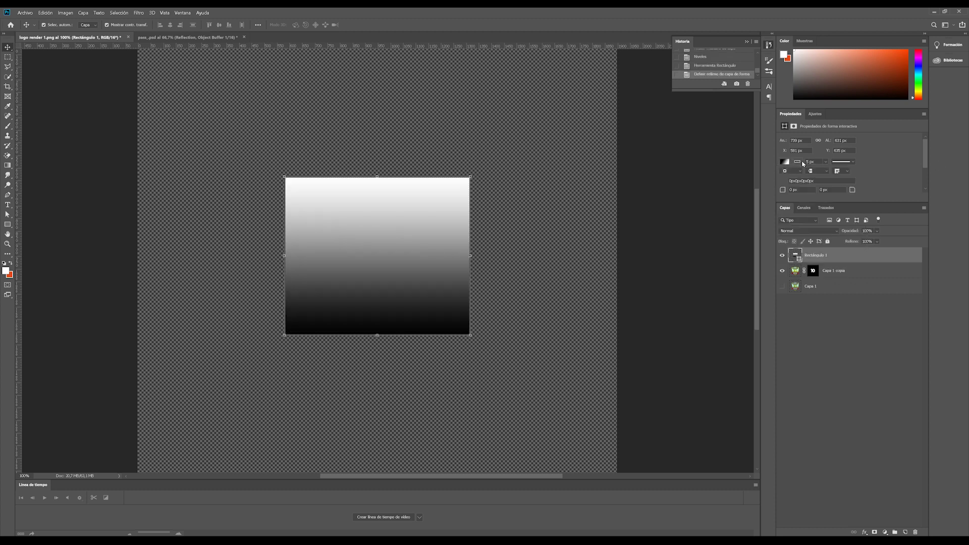
pyautogui.click(799, 162)
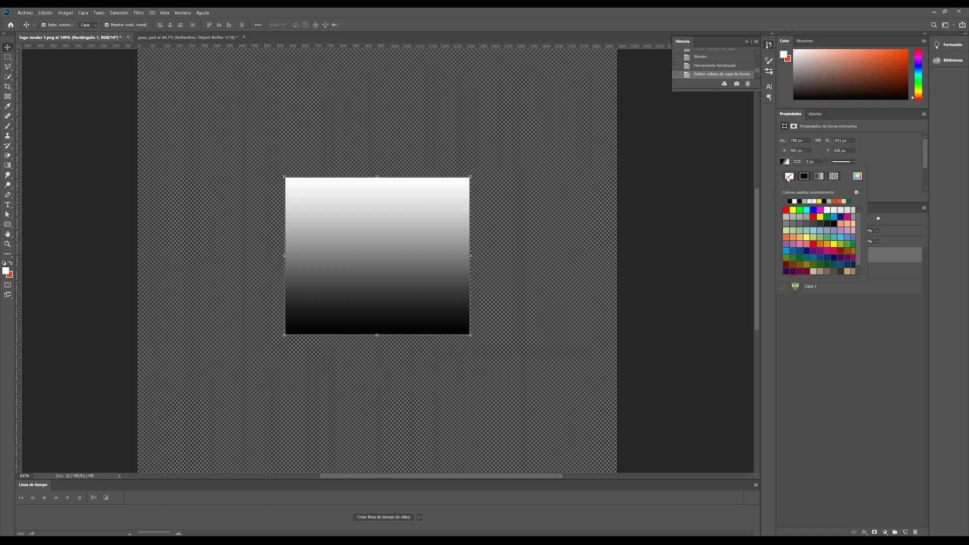
pyautogui.click(788, 178)
pyautogui.click(788, 162)
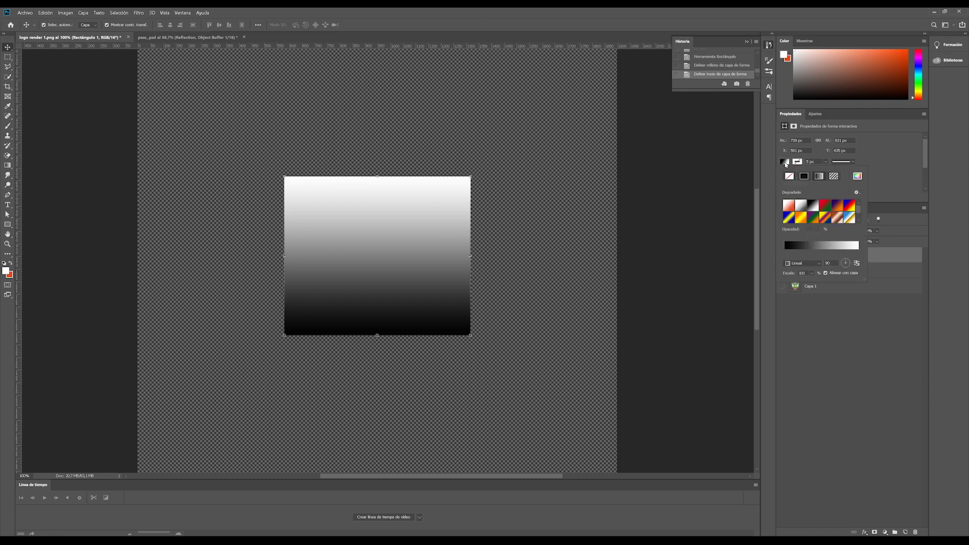
# Edit Rectángulo 1's gradient: black stop near 48%, white stop at 50%, black end stop.
pyautogui.click(818, 245)
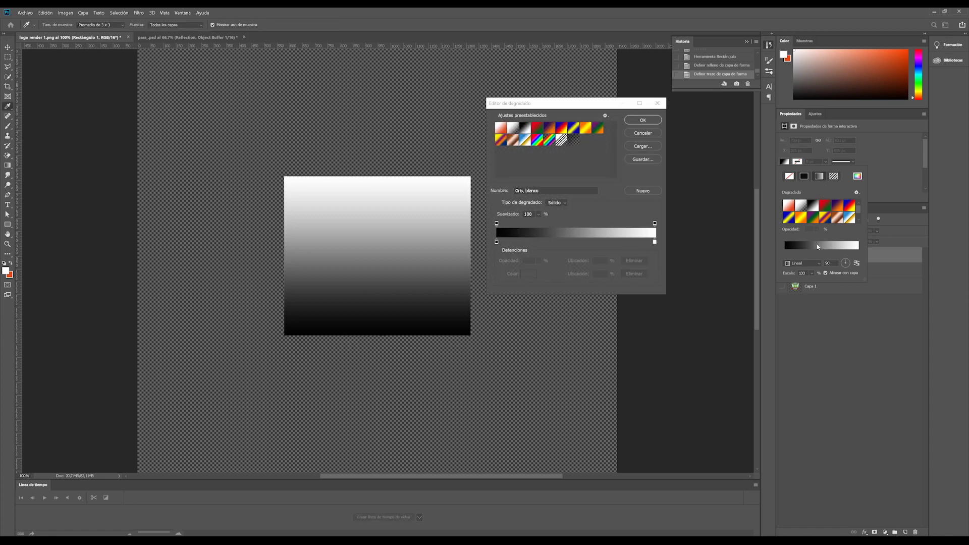
pyautogui.moveTo(570, 106); pyautogui.dragTo(593, 88)
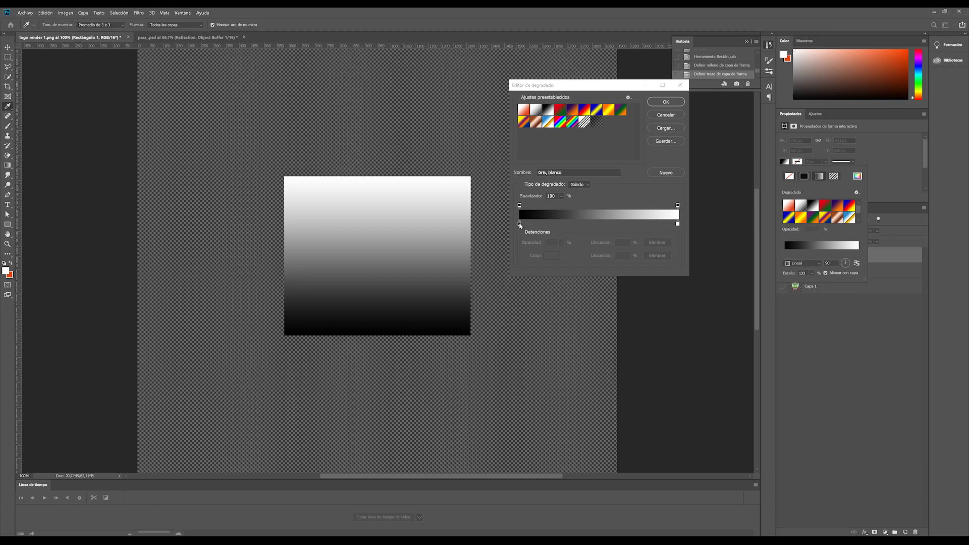
pyautogui.moveTo(519, 225); pyautogui.dragTo(585, 226)
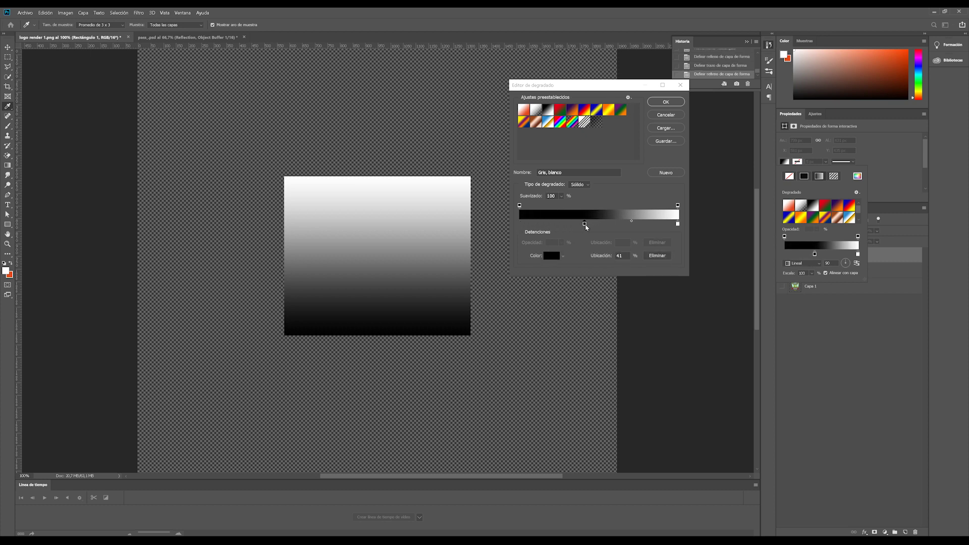
pyautogui.moveTo(678, 223); pyautogui.dragTo(598, 224)
pyautogui.click(592, 224)
pyautogui.click(597, 225)
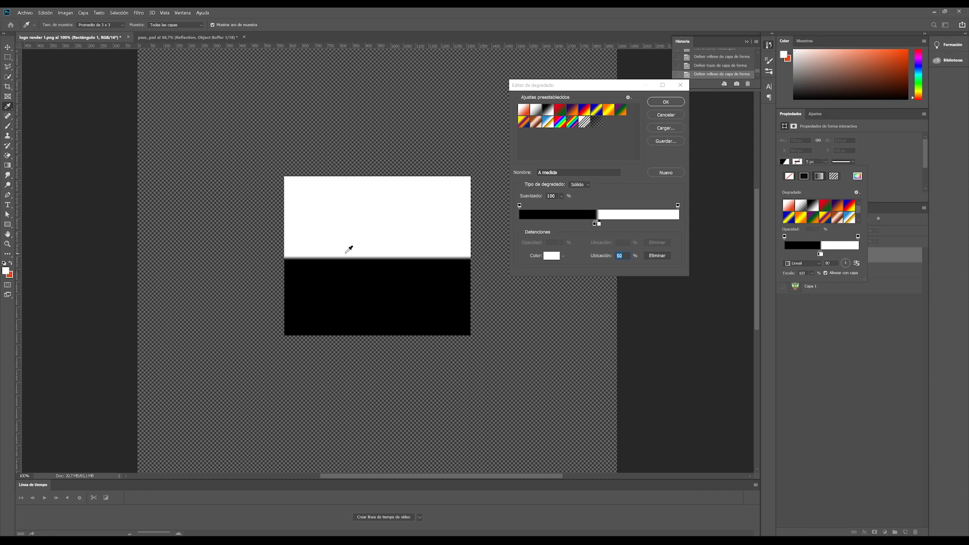
pyautogui.moveTo(595, 225); pyautogui.dragTo(596, 225)
pyautogui.click(676, 224)
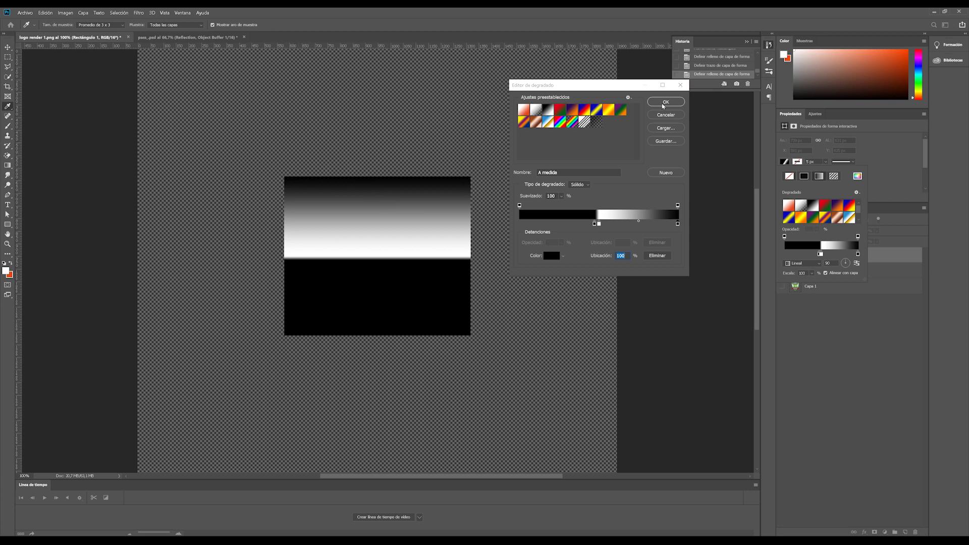
pyautogui.click(666, 102)
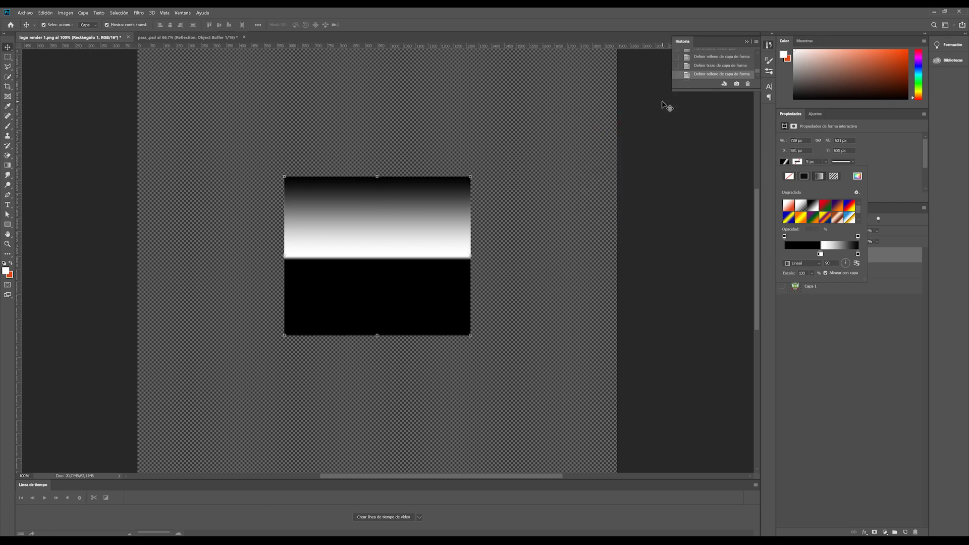
pyautogui.click(826, 322)
# Clip Rectángulo 1 to the 10 and set its blend mode to Trama.
pyautogui.click(818, 254)
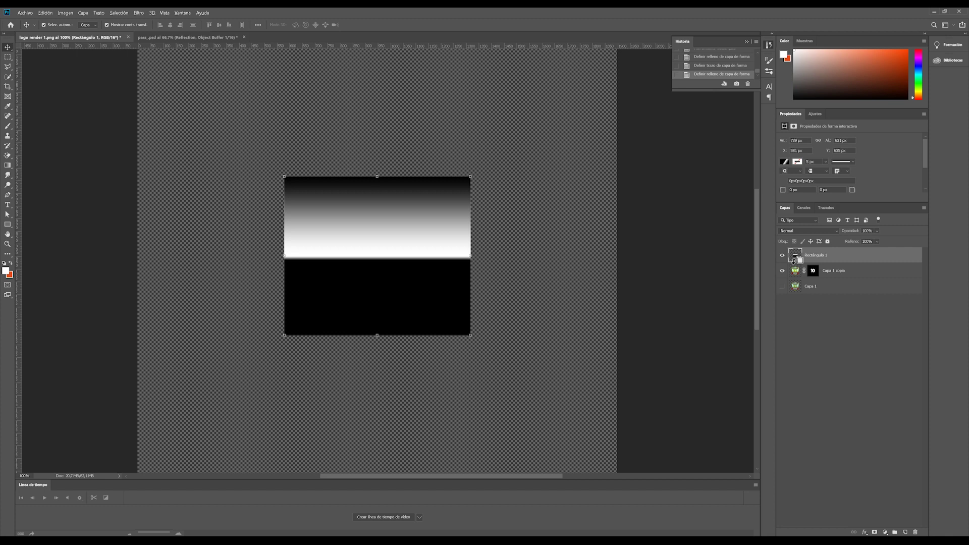
pyautogui.keyDown('alt'); pyautogui.click(793, 260); pyautogui.keyUp('alt')
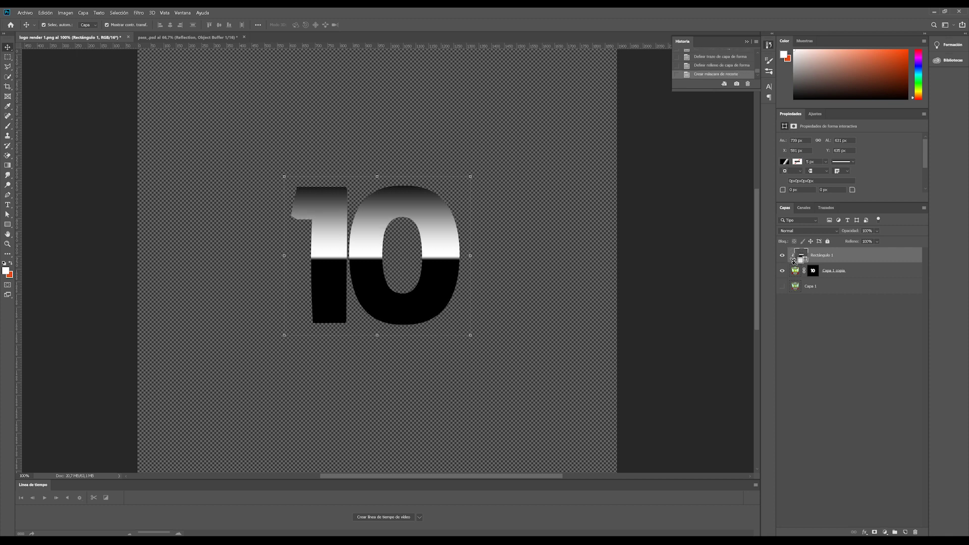
pyautogui.click(813, 318)
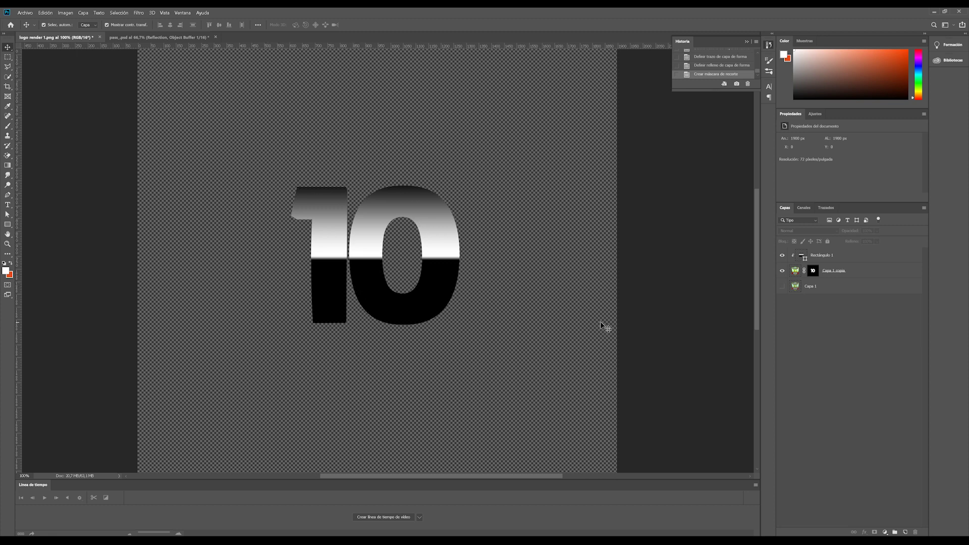
pyautogui.click(839, 256)
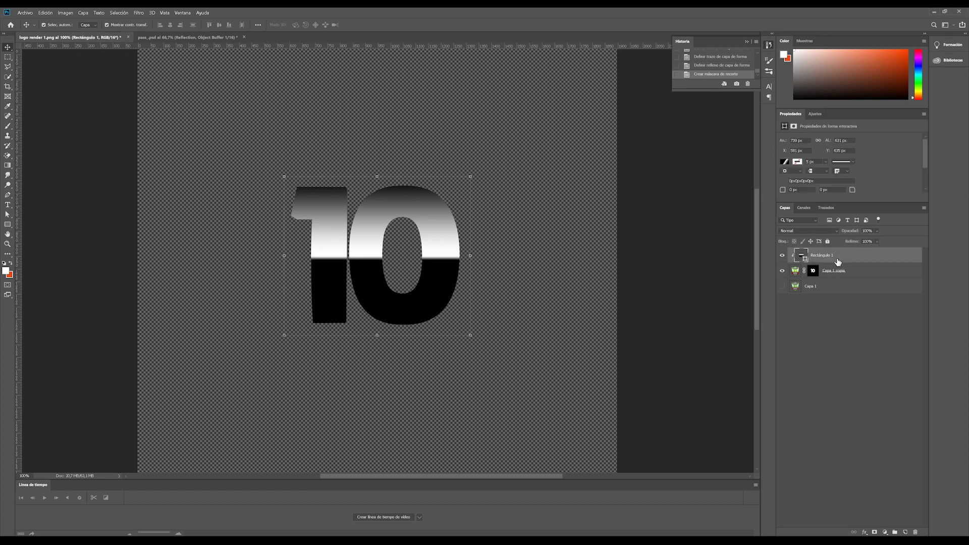
pyautogui.click(806, 232)
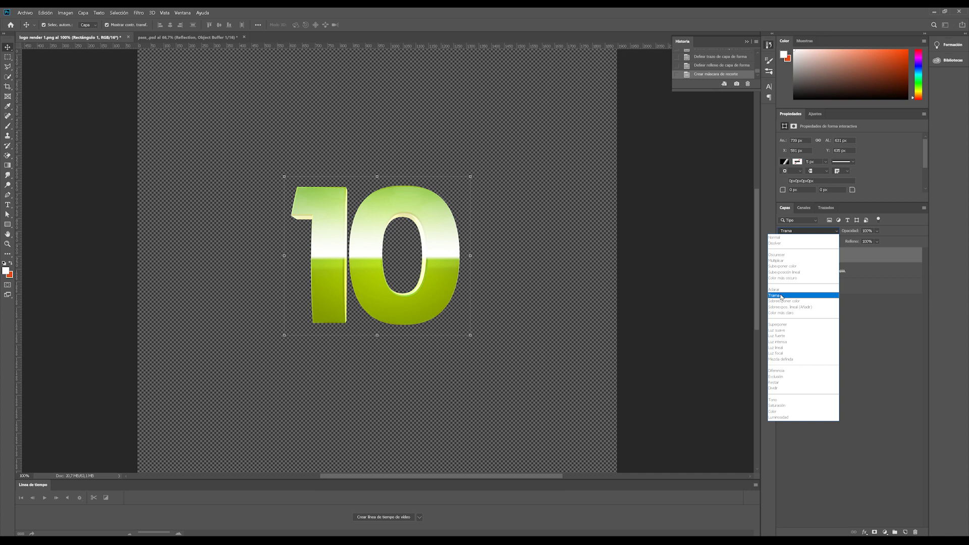
pyautogui.click(780, 296)
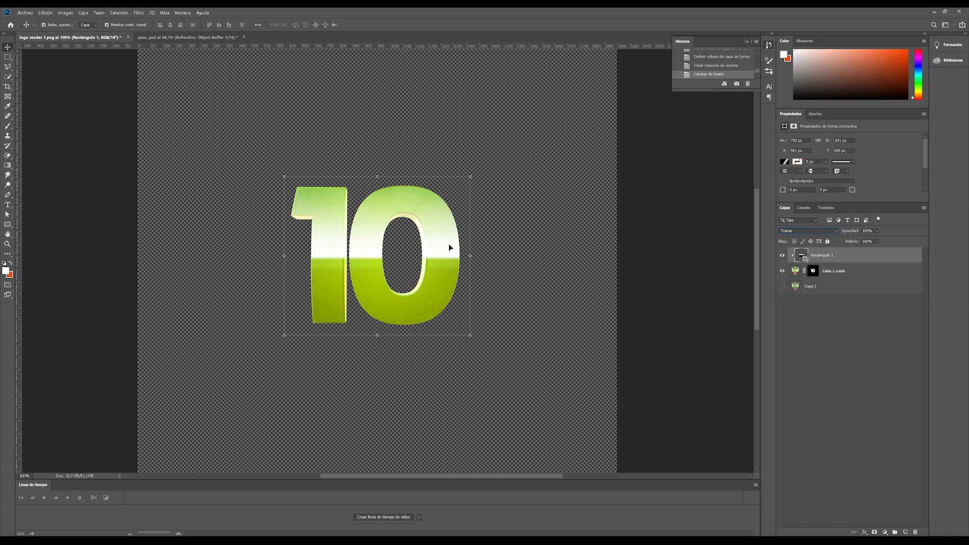
# Lower Rectángulo 1's opacity to about 53% and position the highlight band over the 10.
pyautogui.click(877, 241)
pyautogui.click(875, 240)
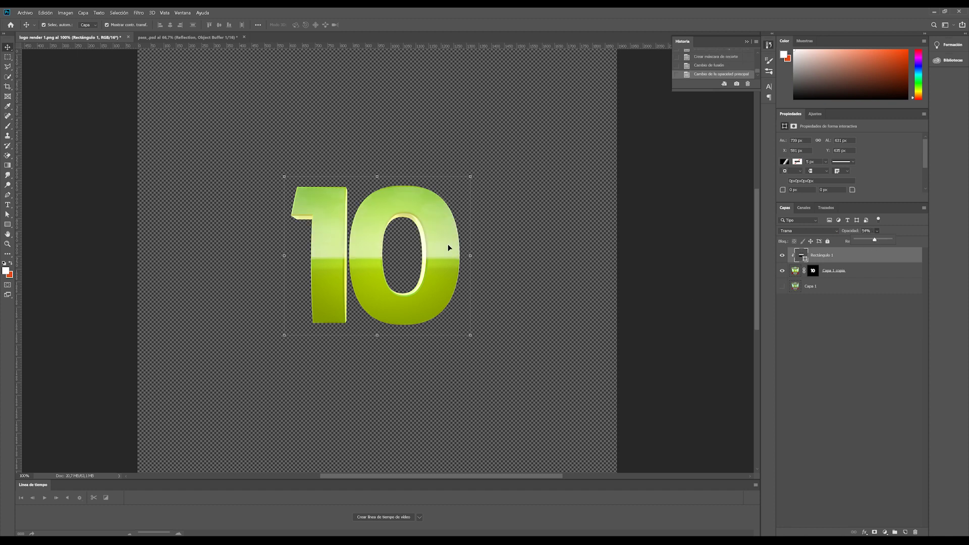
pyautogui.moveTo(448, 247); pyautogui.dragTo(449, 255)
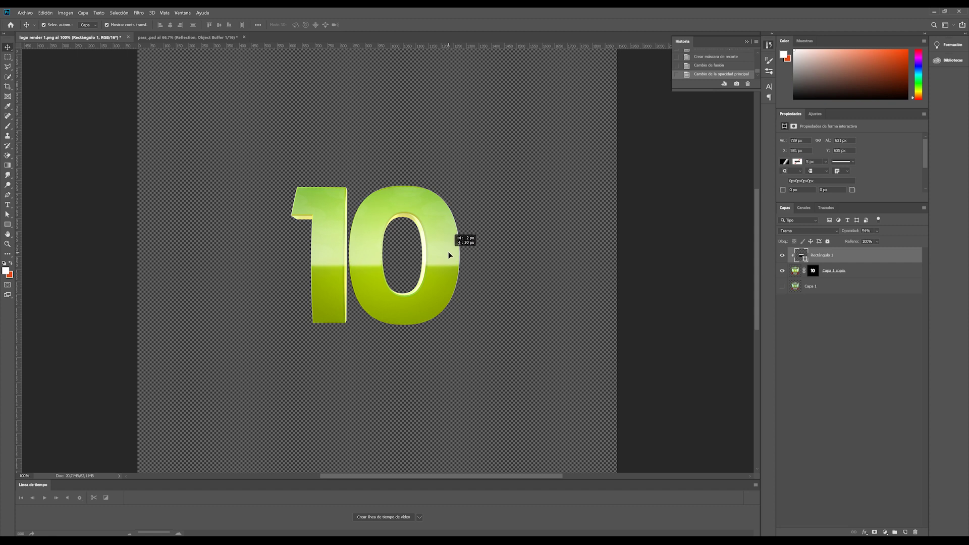
pyautogui.moveTo(449, 255); pyautogui.dragTo(449, 188)
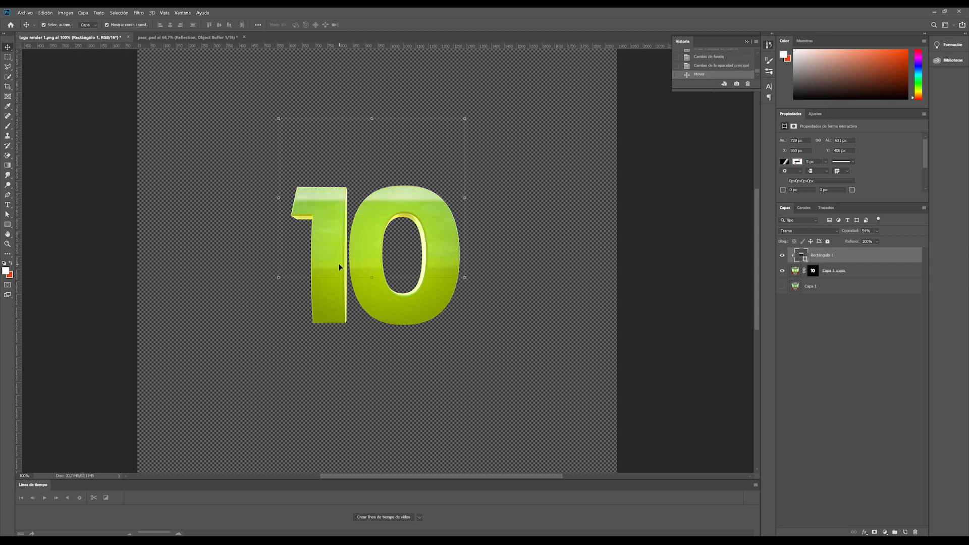
pyautogui.moveTo(396, 259); pyautogui.dragTo(425, 269)
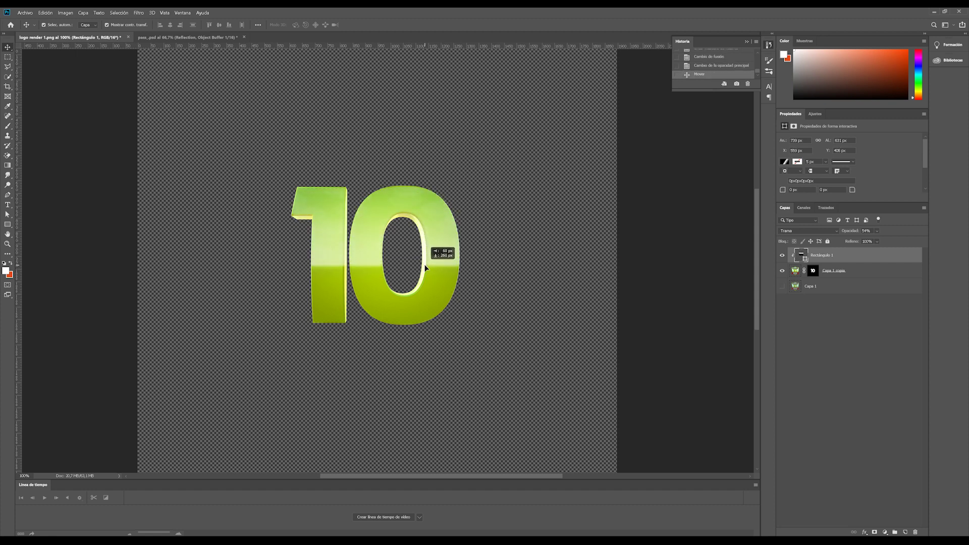
pyautogui.click(852, 356)
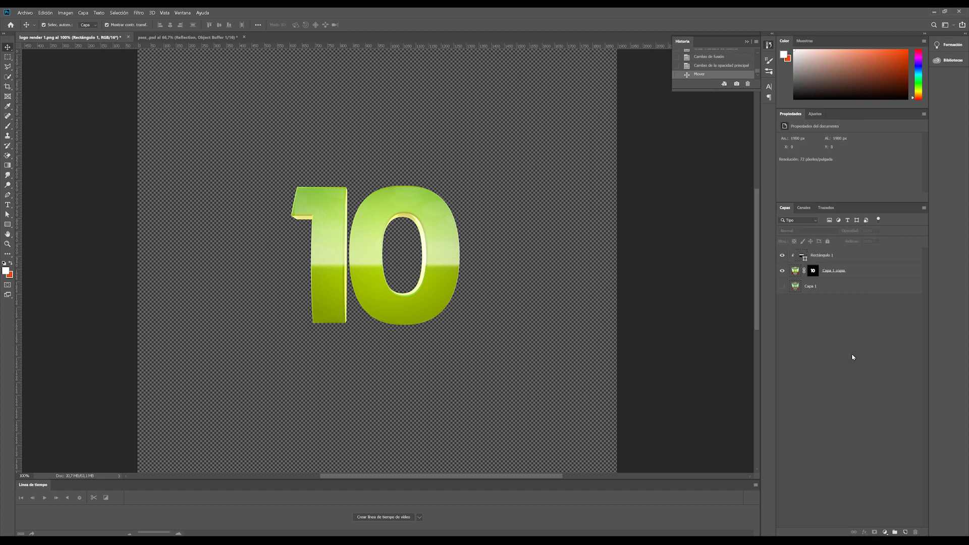
# Nudge the highlight rectangle slightly left and up with Shift+arrow keys.
pyautogui.hotkey('ctrl', '-')
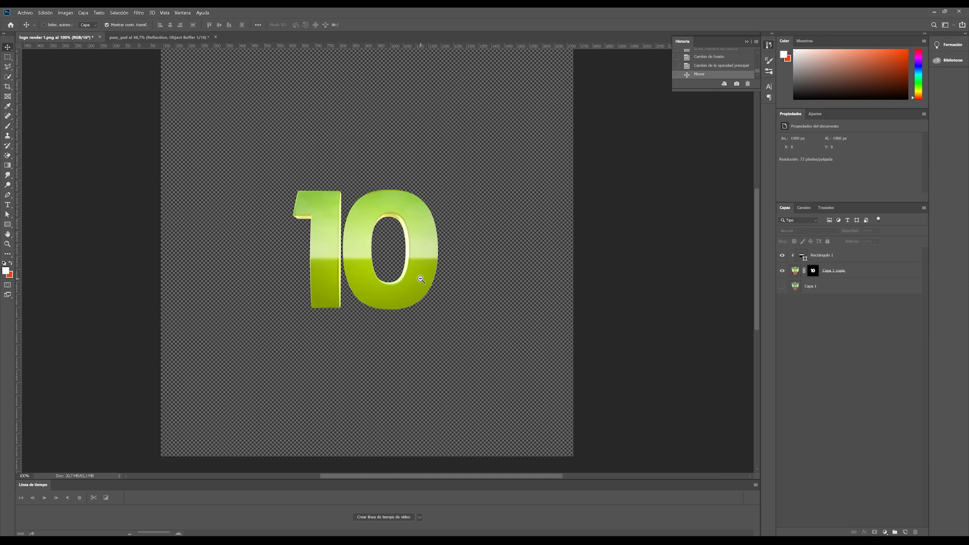
pyautogui.keyDown('ctrl'); pyautogui.click(382, 267); pyautogui.keyUp('ctrl')
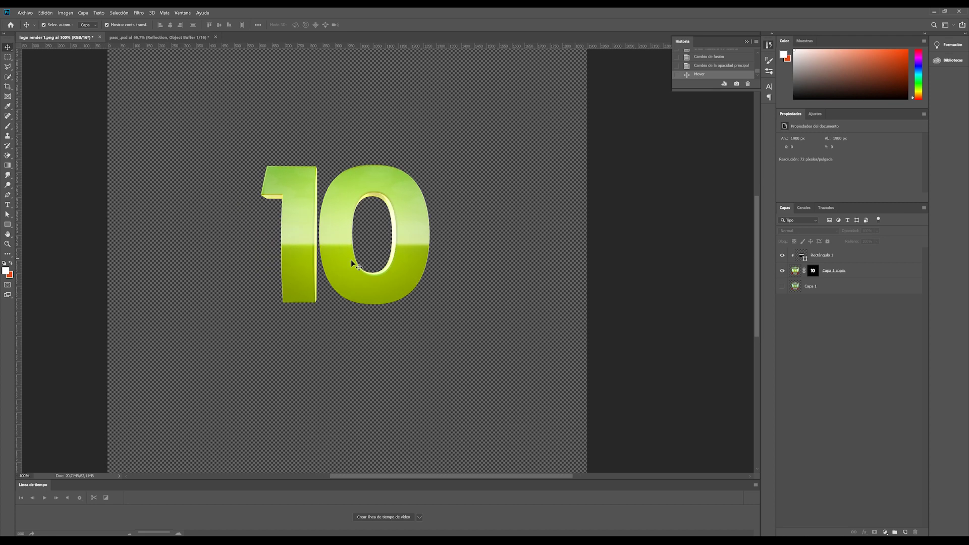
pyautogui.keyDown('ctrl'); pyautogui.click(329, 233); pyautogui.keyUp('ctrl')
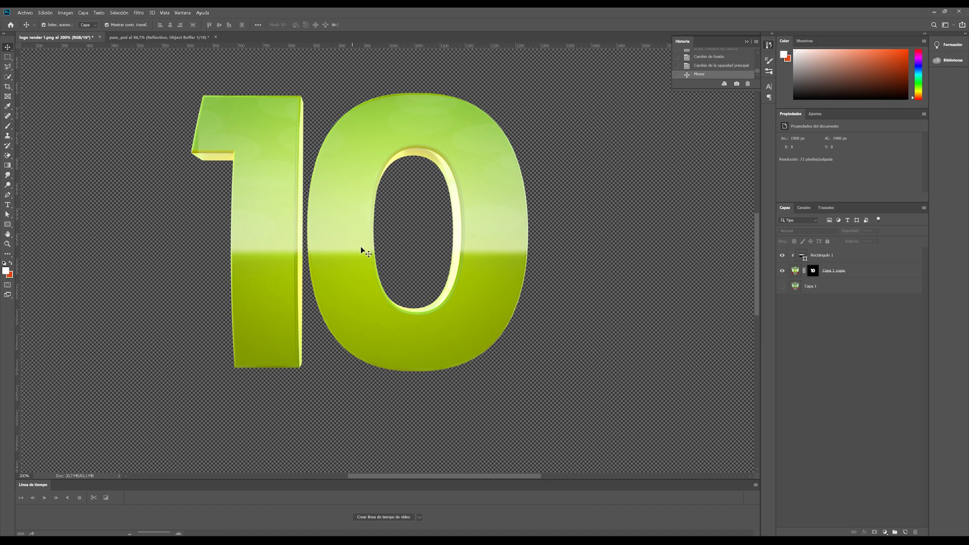
pyautogui.keyDown('alt'); pyautogui.click(375, 272); pyautogui.keyUp('alt')
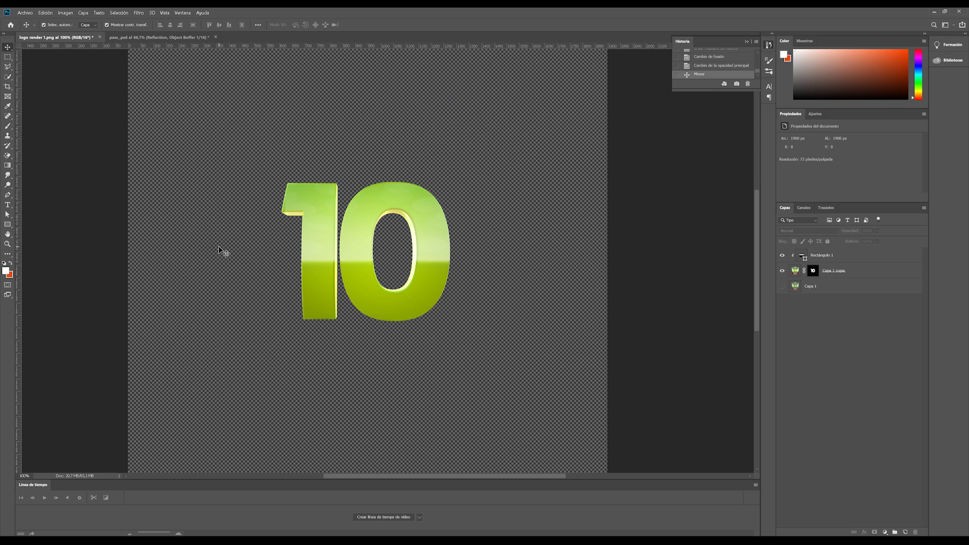
pyautogui.click(847, 256)
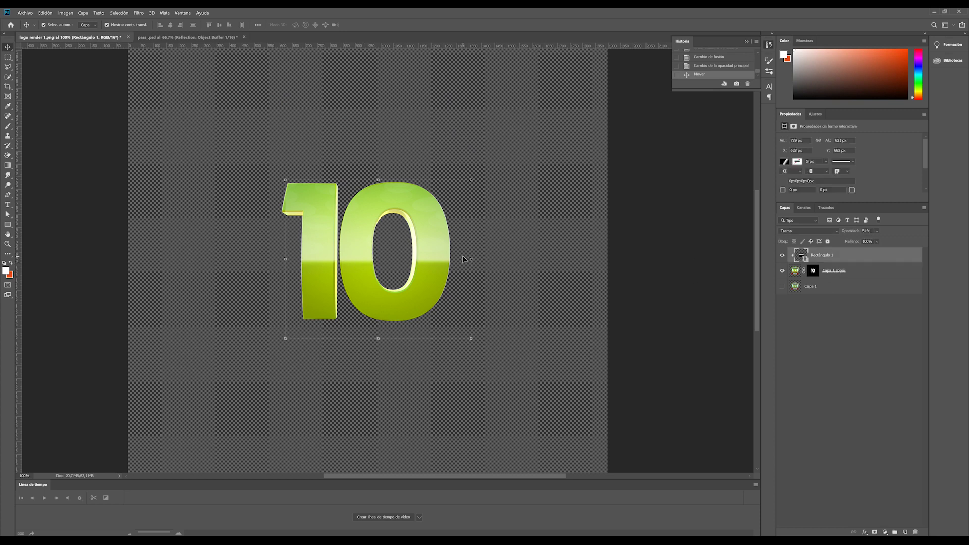
pyautogui.hotkey('shift', 'Left')
pyautogui.hotkey('shift', 'Left')
pyautogui.hotkey('shift', 'Up')
pyautogui.hotkey('shift', 'Left')
pyautogui.click(812, 296)
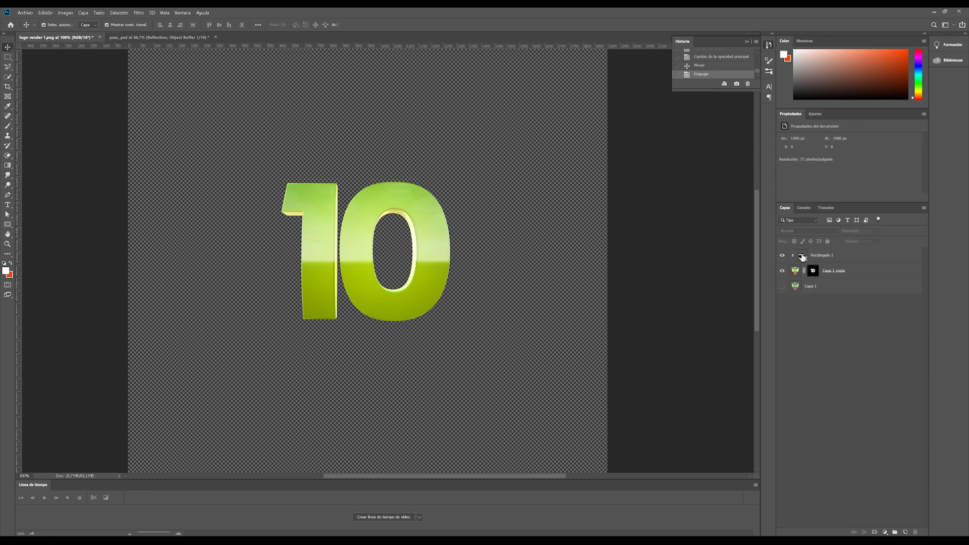
# Duplicate the Rectángulo 1 highlight layer.
pyautogui.click(802, 257)
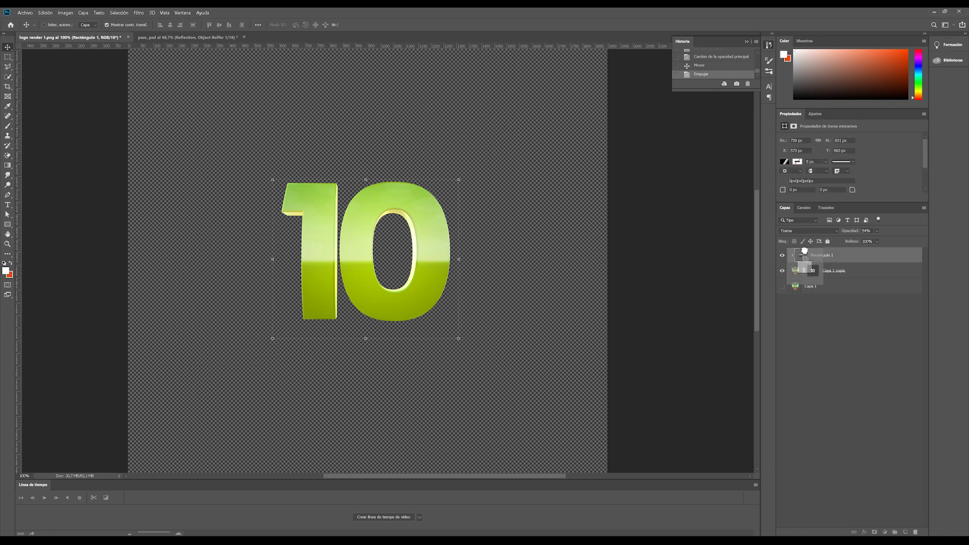
pyautogui.keyDown('ctrl'); pyautogui.click(803, 256); pyautogui.keyUp('ctrl')
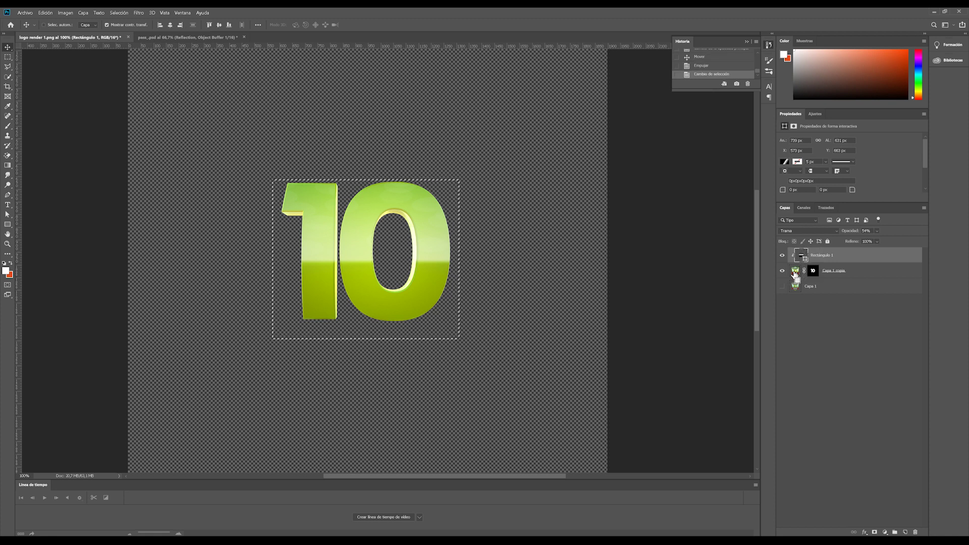
pyautogui.hotkey('ctrl', 'd')
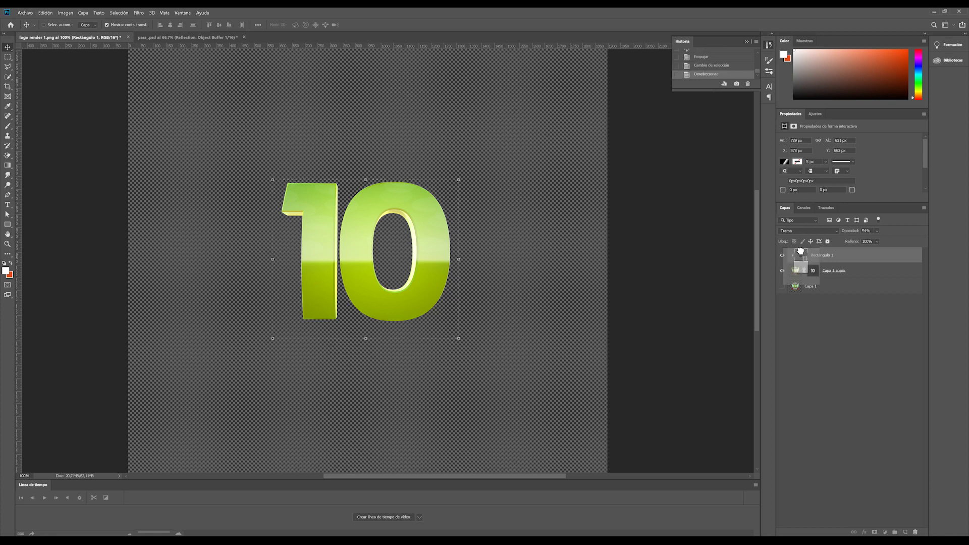
pyautogui.keyDown('ctrl'); pyautogui.click(803, 257); pyautogui.keyUp('ctrl')
pyautogui.hotkey('ctrl', 'z')
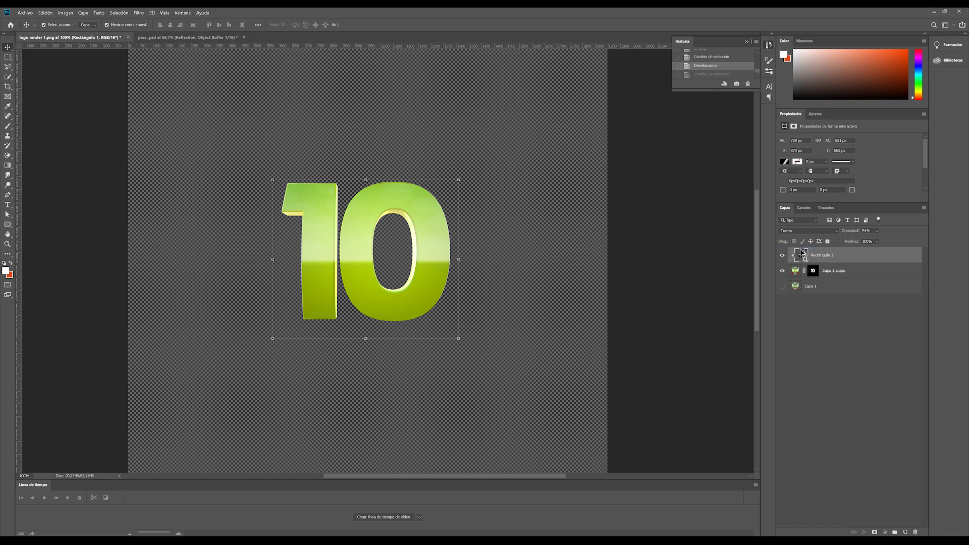
pyautogui.moveTo(803, 253); pyautogui.dragTo(814, 277)
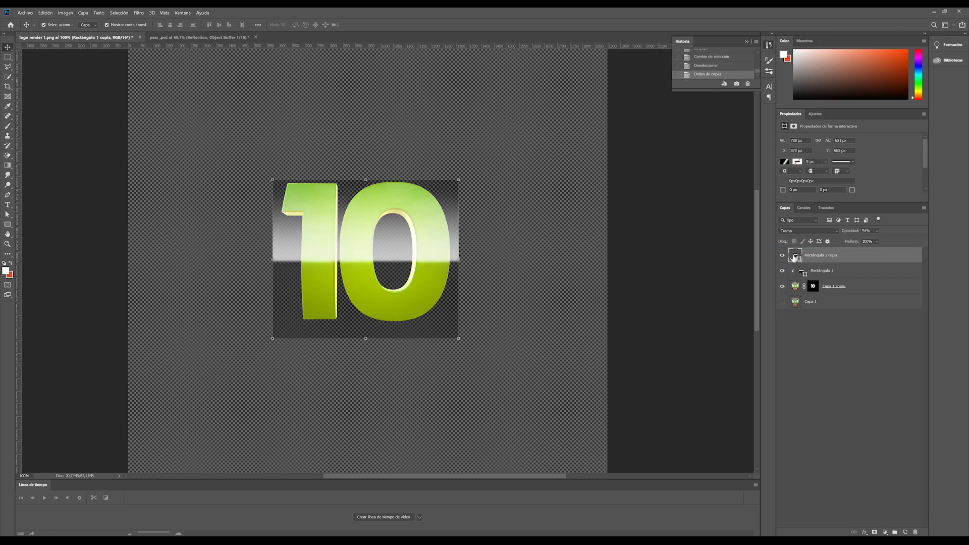
# Fill the copy with a diagonal-stripe pattern and raise its Escala to about 315%.
pyautogui.click(786, 162)
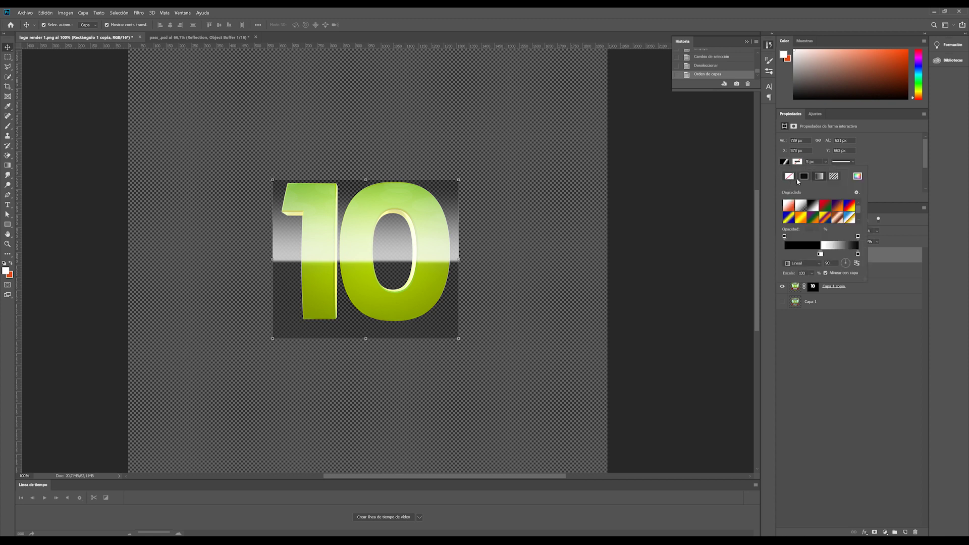
pyautogui.click(833, 176)
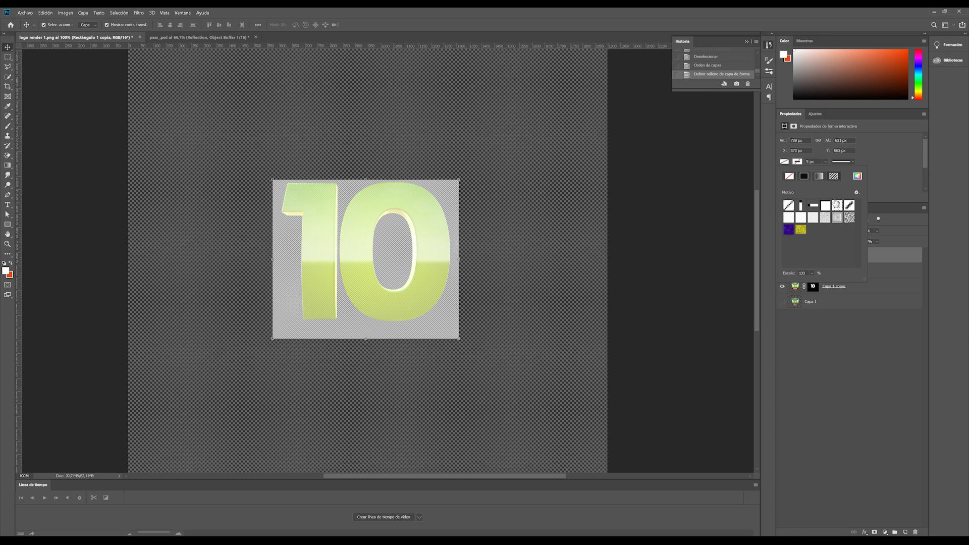
pyautogui.click(811, 273)
pyautogui.moveTo(816, 284); pyautogui.dragTo(822, 285)
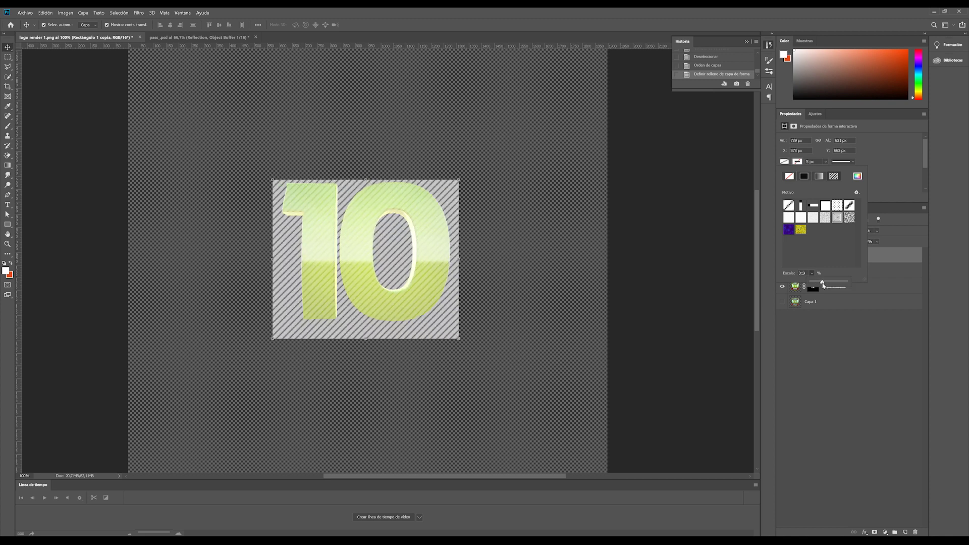
# Clip the striped copy to the 10 and set its blend mode to Subexponer color.
pyautogui.click(828, 334)
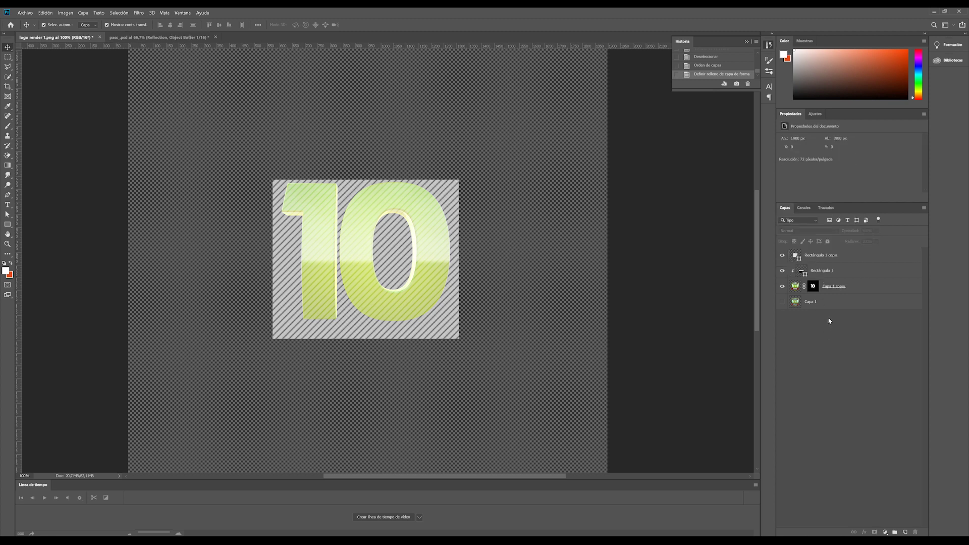
pyautogui.keyDown('alt'); pyautogui.click(793, 261); pyautogui.keyUp('alt')
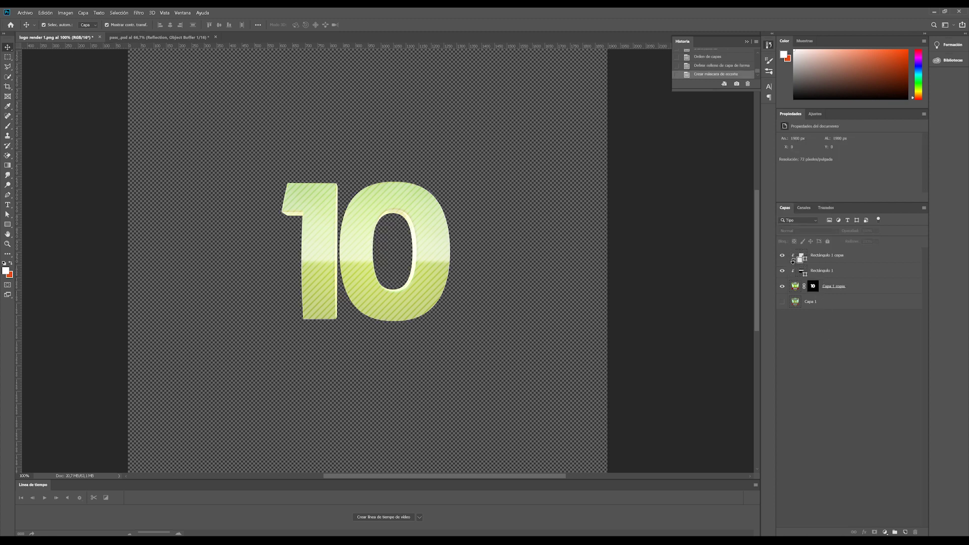
pyautogui.click(802, 218)
pyautogui.click(817, 281)
pyautogui.click(813, 257)
pyautogui.click(802, 231)
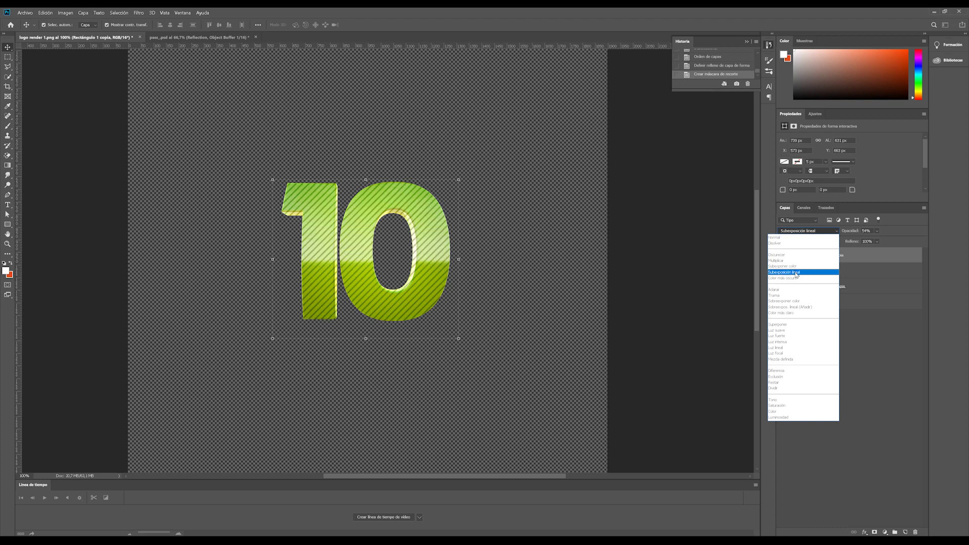
pyautogui.click(796, 266)
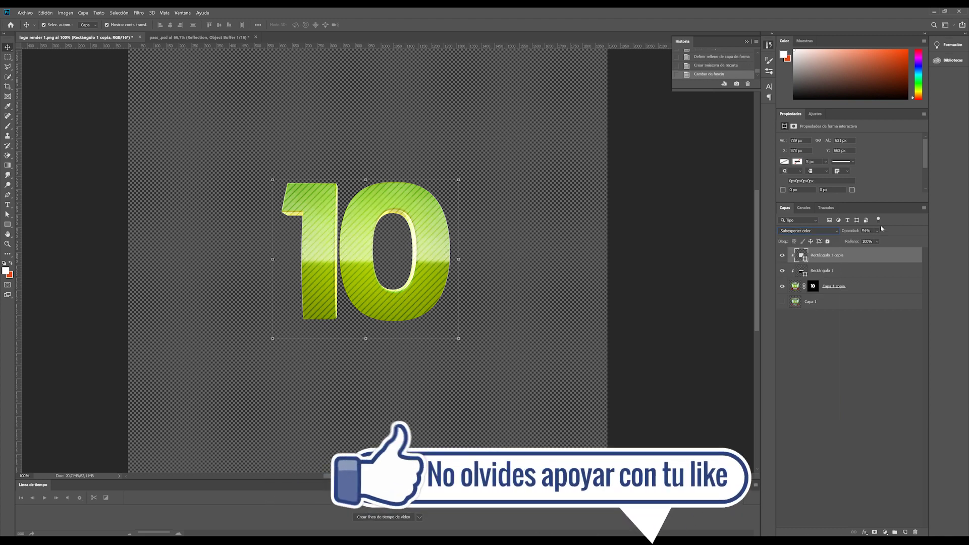
# Lower the striped layer's opacity to 29%.
pyautogui.keyDown('ctrl'); pyautogui.click(837, 259); pyautogui.keyUp('ctrl')
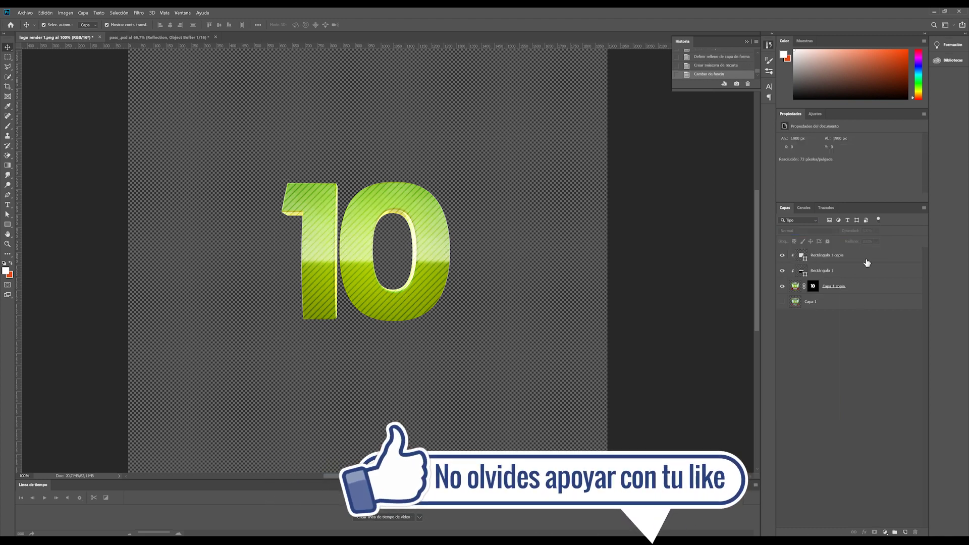
pyautogui.click(836, 256)
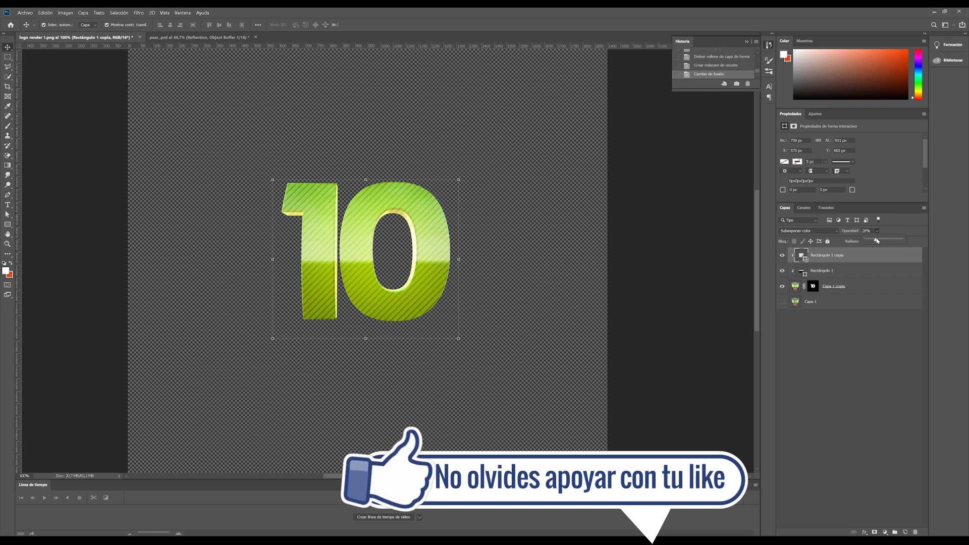
pyautogui.moveTo(877, 230); pyautogui.dragTo(874, 241)
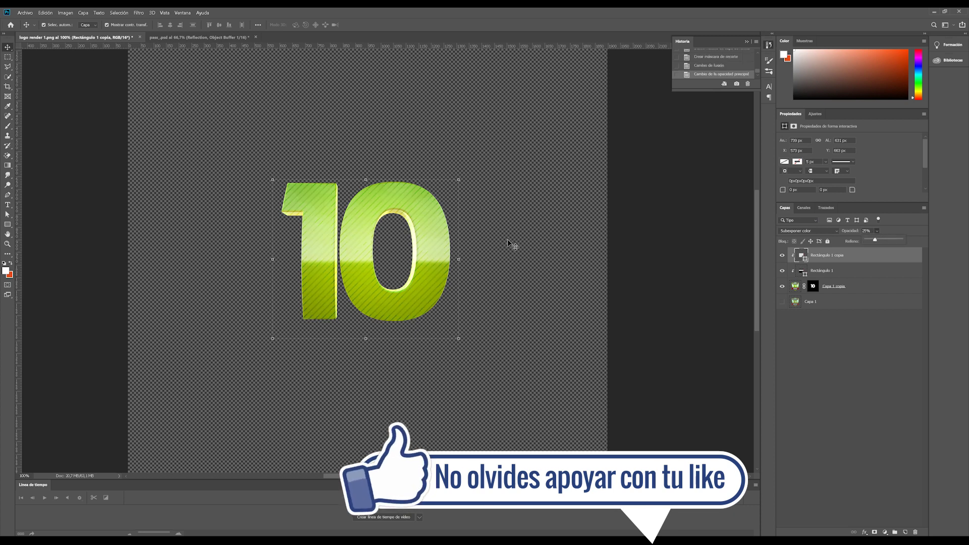
pyautogui.press('2')
pyautogui.press('9')
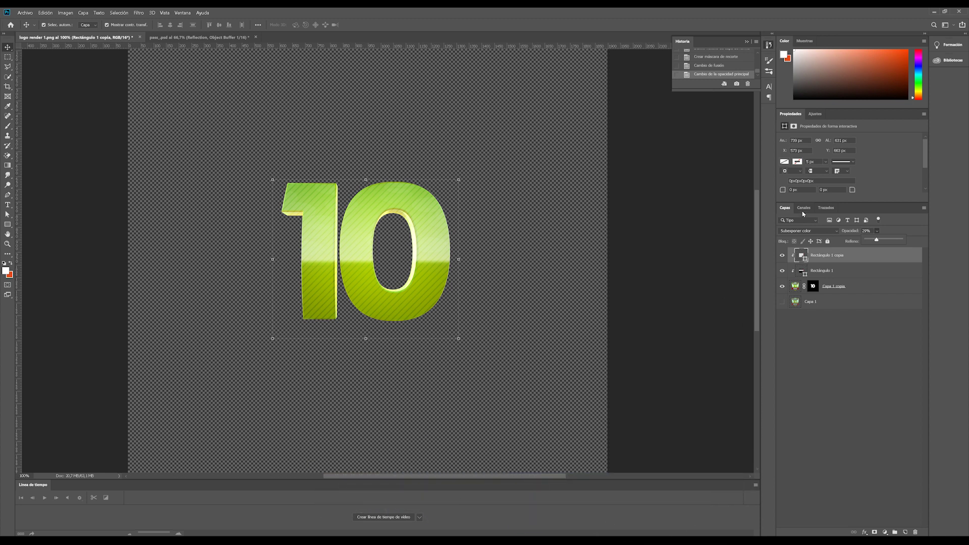
# Try polka-dot and camouflage fills, then return to diagonal stripes at Escala 232.
pyautogui.click(785, 162)
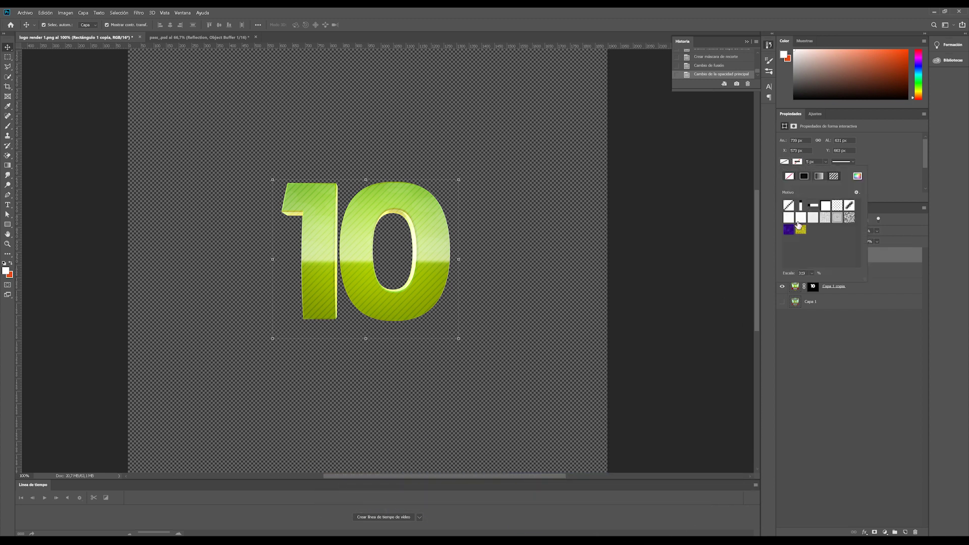
pyautogui.click(836, 207)
pyautogui.click(849, 218)
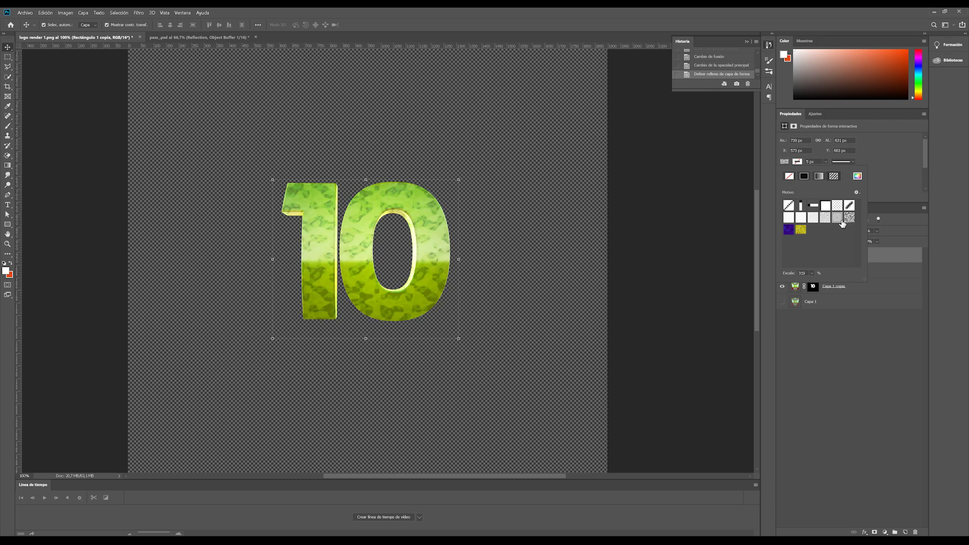
pyautogui.click(788, 205)
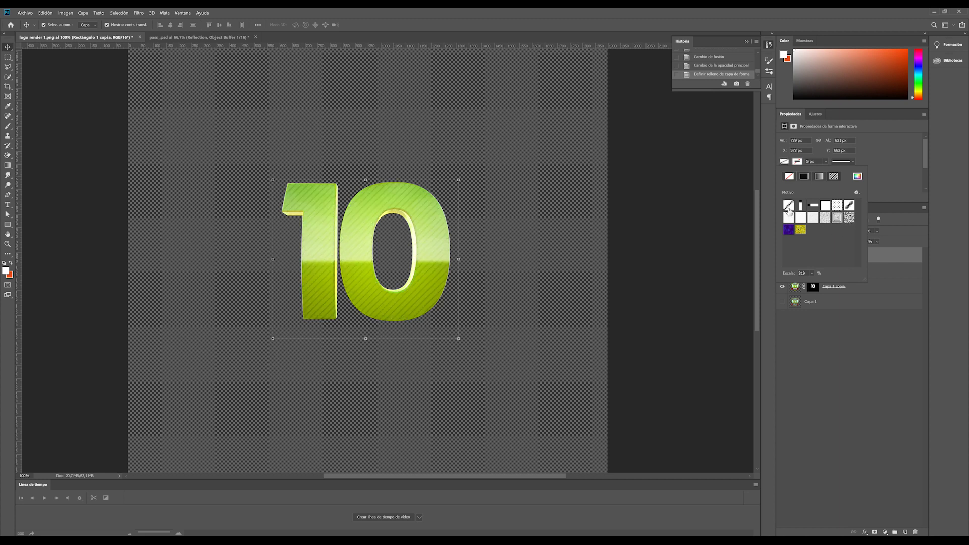
pyautogui.click(811, 273)
pyautogui.moveTo(817, 283); pyautogui.dragTo(814, 283)
pyautogui.click(840, 370)
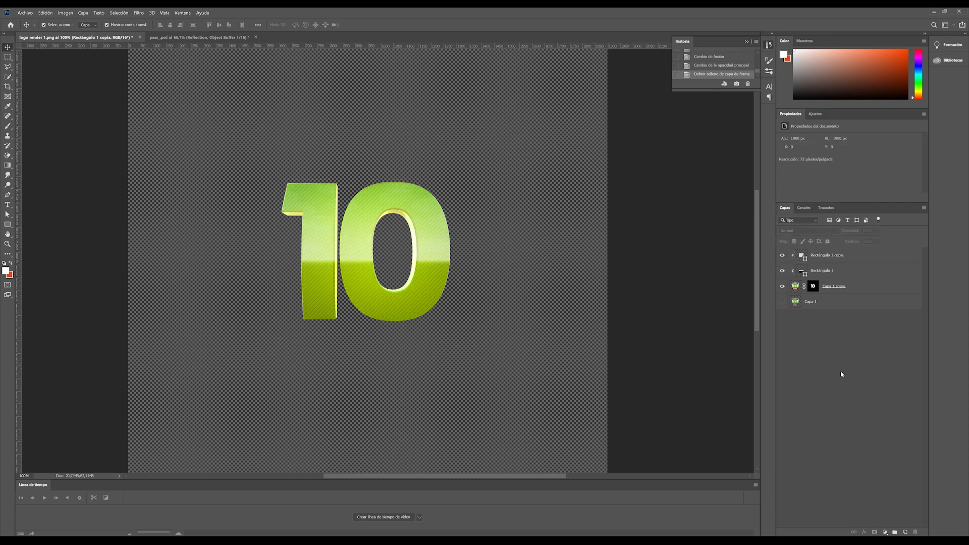
# Zoom and pan around the 10 to inspect the finer stripes.
pyautogui.keyDown('ctrl'); pyautogui.click(353, 254); pyautogui.keyUp('ctrl')
pyautogui.keyDown('ctrl'); pyautogui.click(354, 254); pyautogui.keyUp('ctrl')
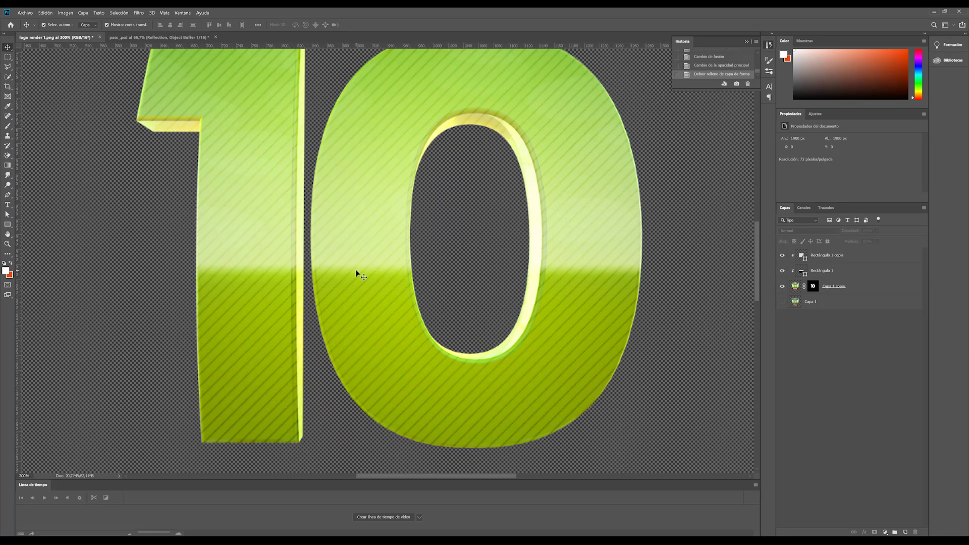
pyautogui.scroll(2, 328, 298)
pyautogui.hscroll(3, 353, 353)
pyautogui.scroll(2, 333, 288)
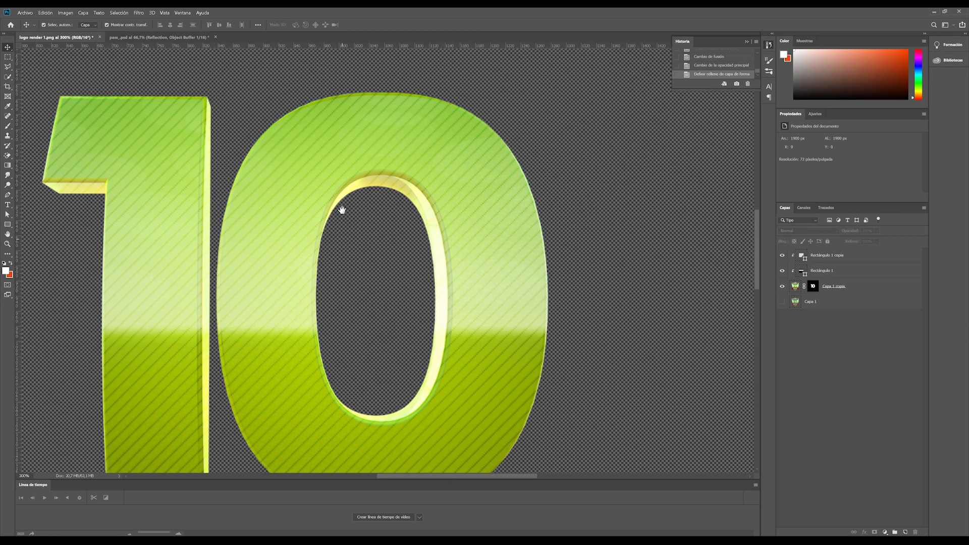
pyautogui.keyDown('alt'); pyautogui.click(304, 253); pyautogui.keyUp('alt')
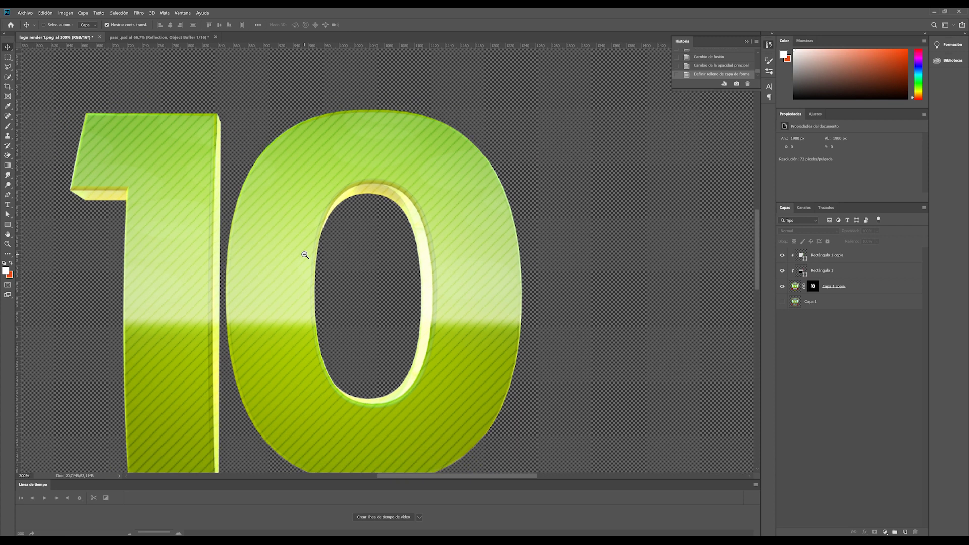
pyautogui.moveTo(411, 319); pyautogui.dragTo(465, 275)
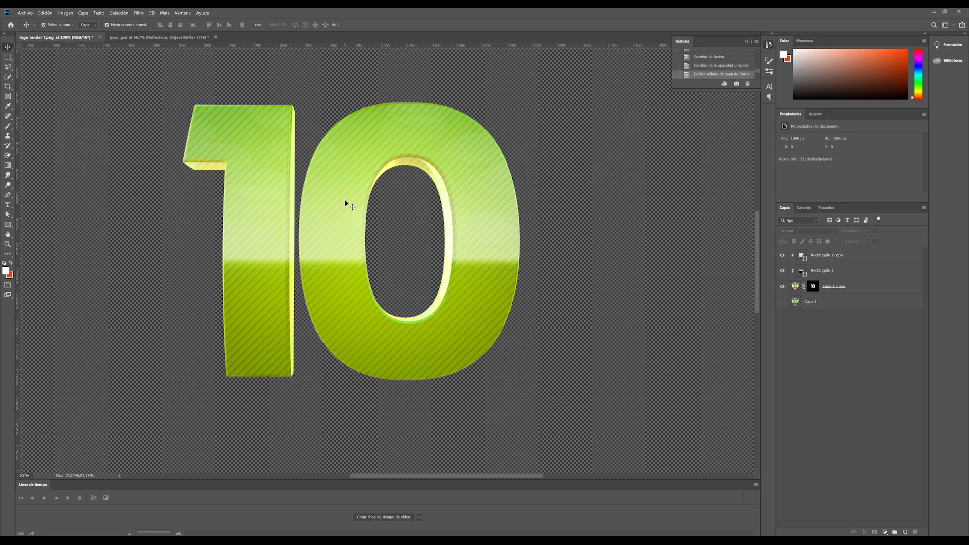
pyautogui.keyDown('alt'); pyautogui.click(345, 202); pyautogui.keyUp('alt')
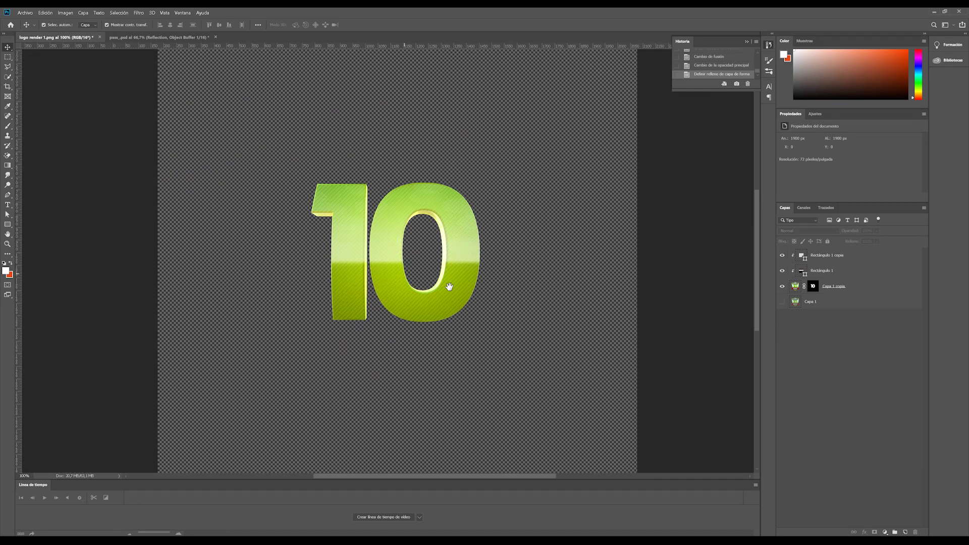
pyautogui.click(444, 286)
pyautogui.keyDown('alt'); pyautogui.click(443, 286); pyautogui.keyUp('alt')
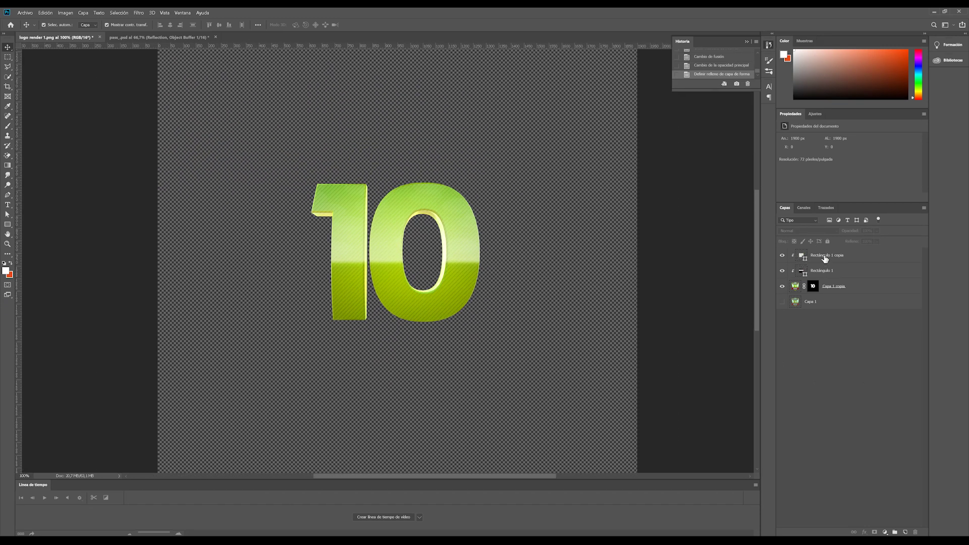
# Copy the base shield layer Capa 1 to Capa 1 copia 2, then hide Capa 1.
pyautogui.click(809, 302)
pyautogui.click(782, 302)
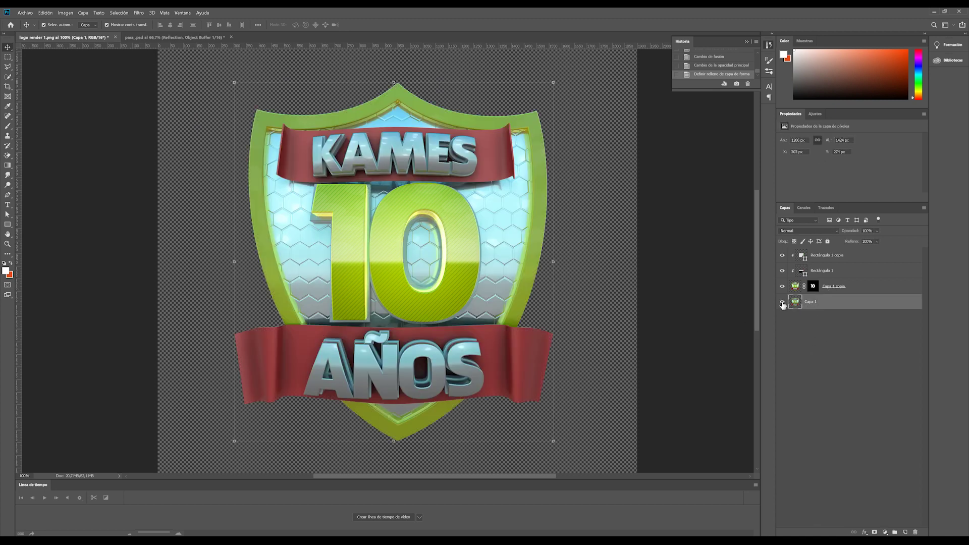
pyautogui.click(782, 302)
pyautogui.click(805, 322)
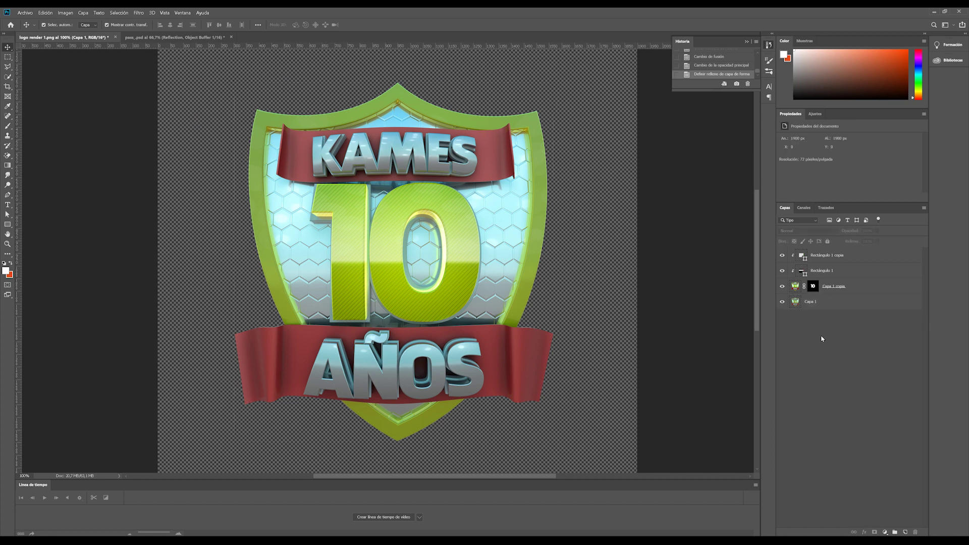
pyautogui.moveTo(803, 302); pyautogui.dragTo(801, 301)
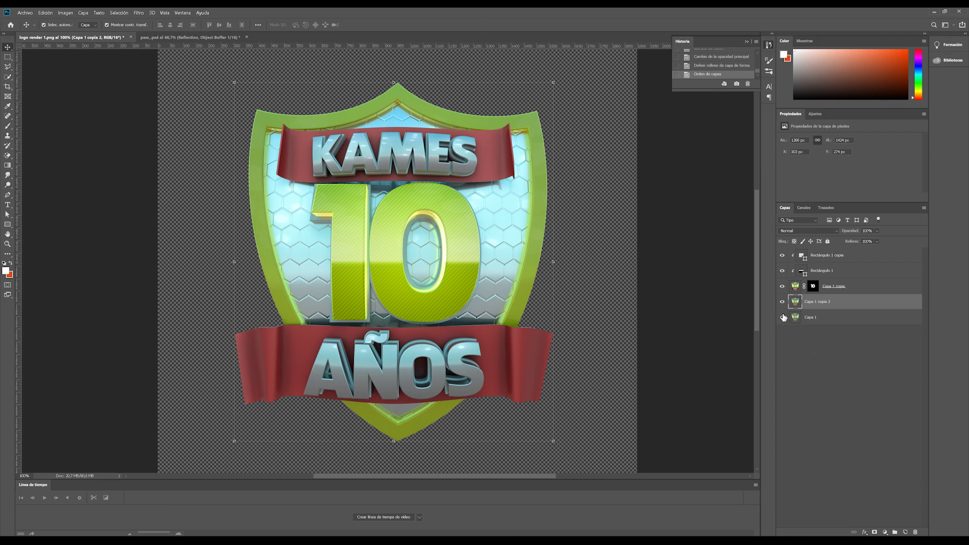
pyautogui.click(782, 318)
# Duplicate pass_.psd's Object Buffer 4 channel into logo render 1.png.
pyautogui.click(209, 40)
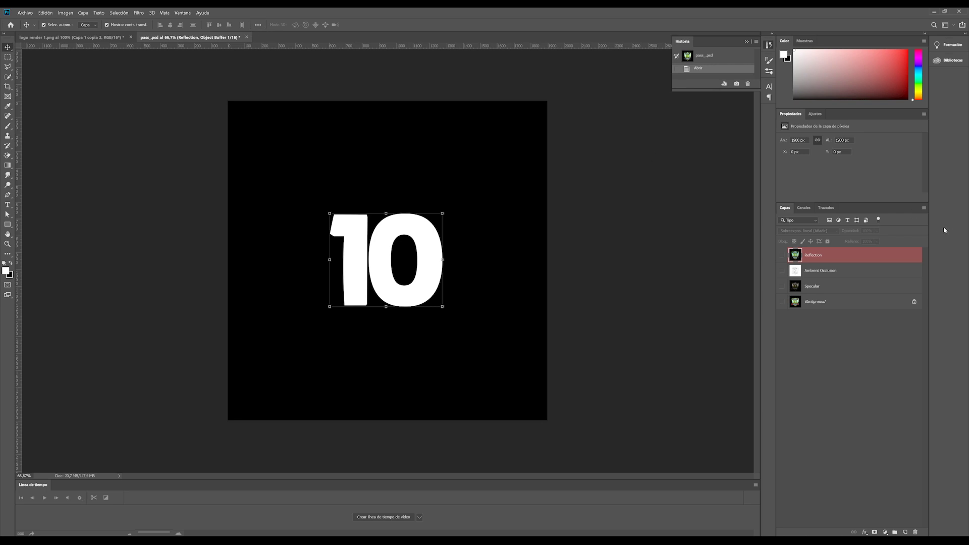
pyautogui.click(804, 208)
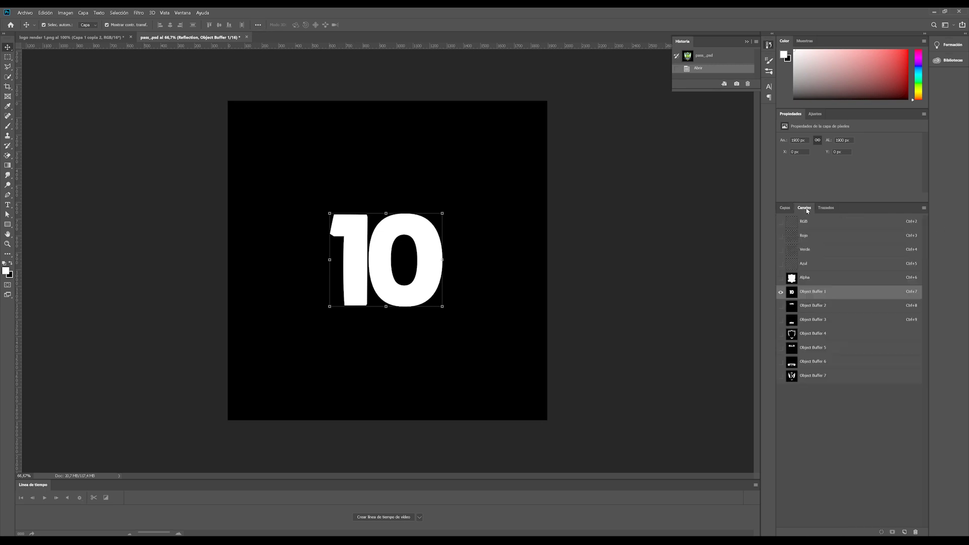
pyautogui.click(808, 337)
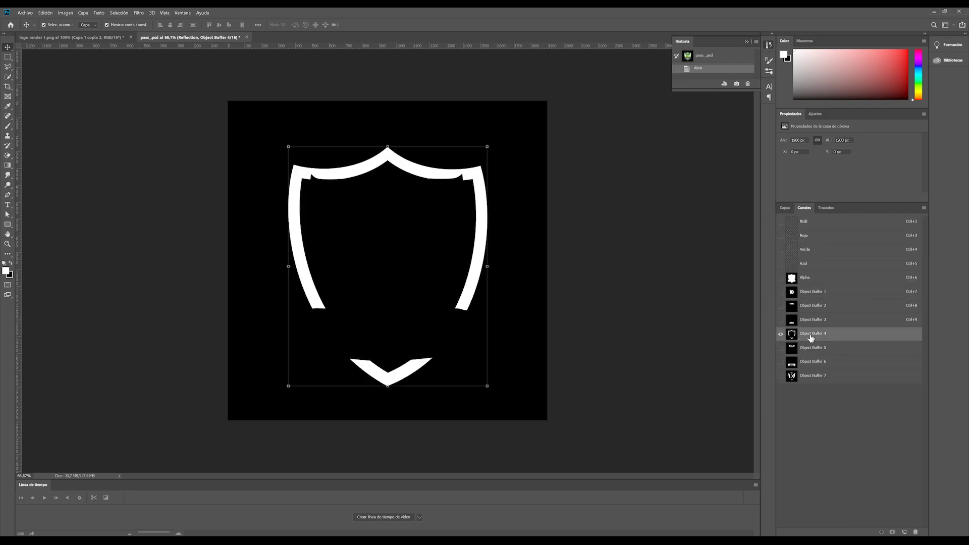
pyautogui.rightClick(802, 337)
pyautogui.click(777, 335)
pyautogui.click(423, 199)
pyautogui.click(399, 212)
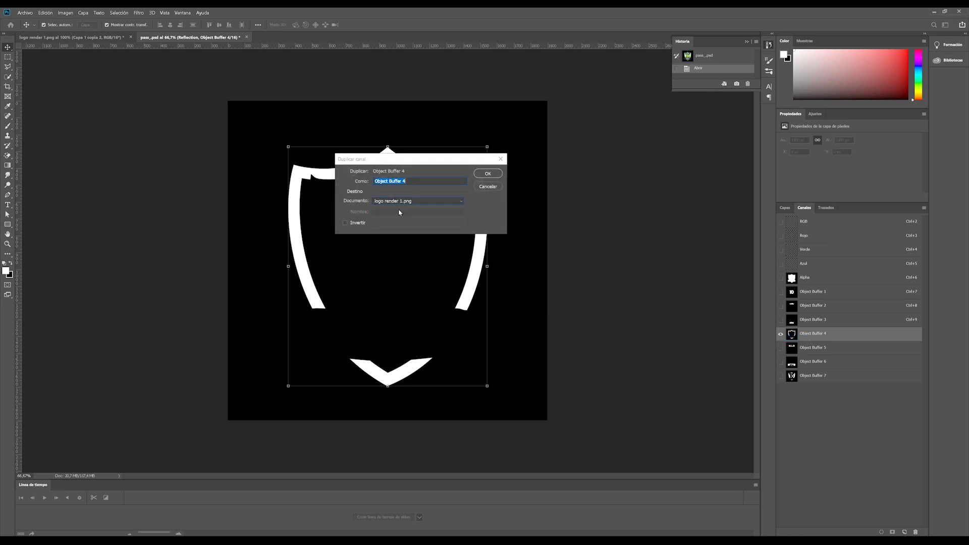
pyautogui.click(493, 173)
pyautogui.click(80, 37)
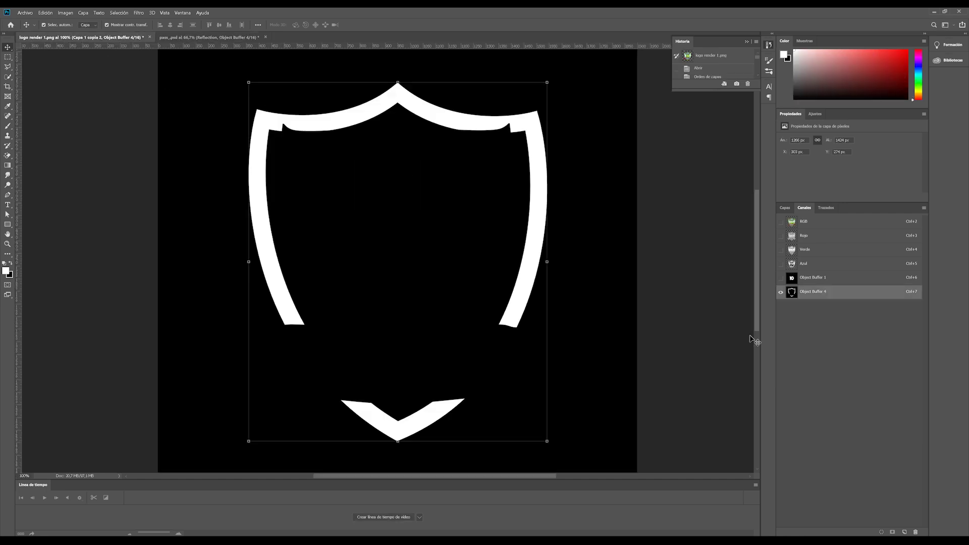
# Load Object Buffer 4 as a selection and add it as Capa 1 copia 2's layer mask.
pyautogui.press('ctrl')
pyautogui.keyDown('ctrl'); pyautogui.click(792, 292); pyautogui.keyUp('ctrl')
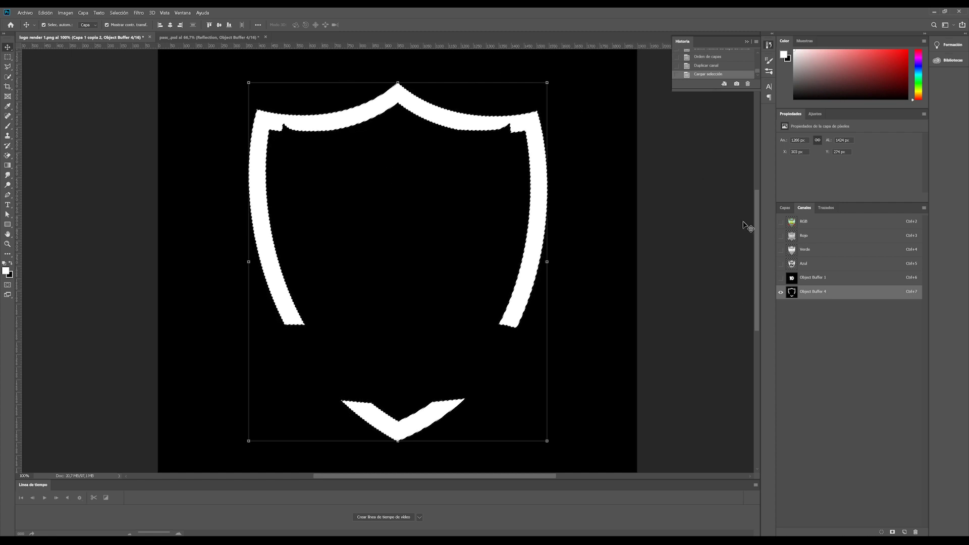
pyautogui.click(784, 208)
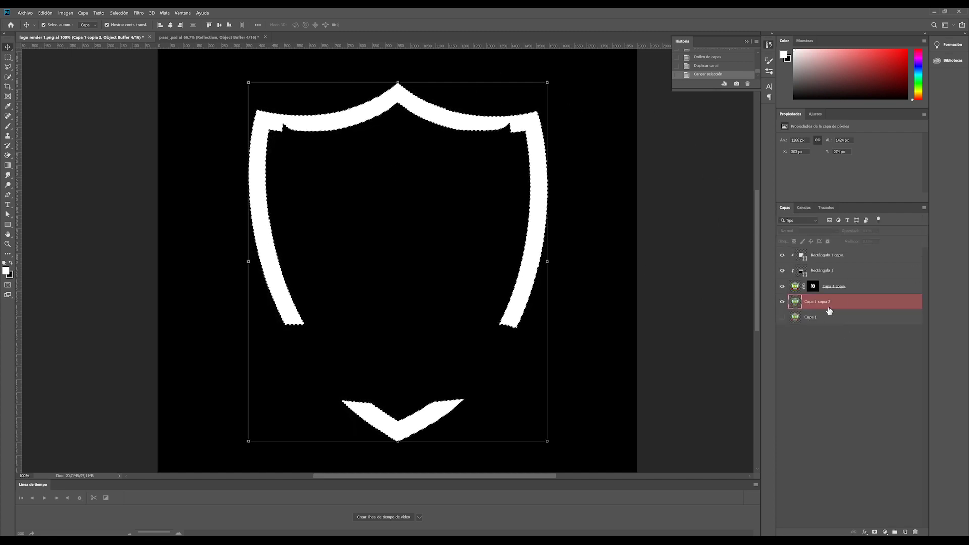
pyautogui.click(875, 532)
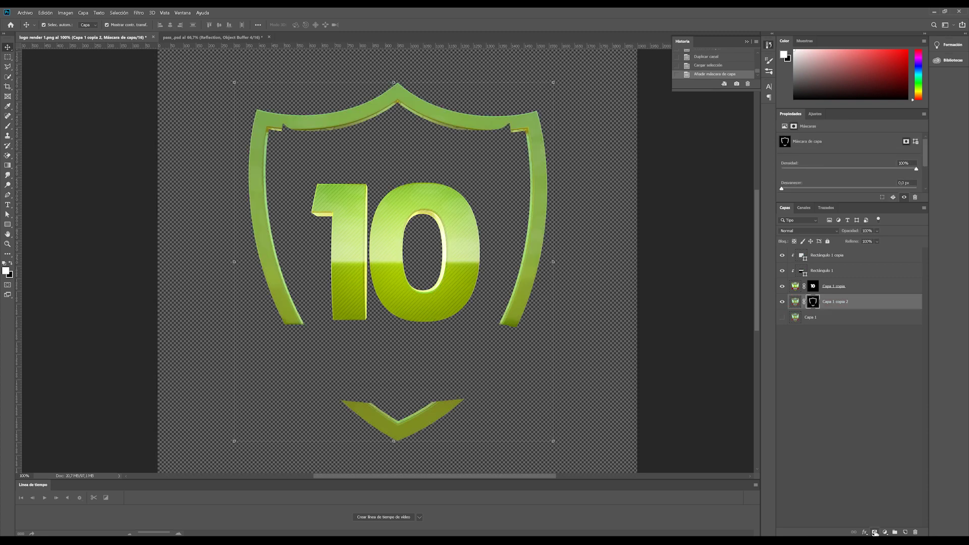
pyautogui.click(795, 302)
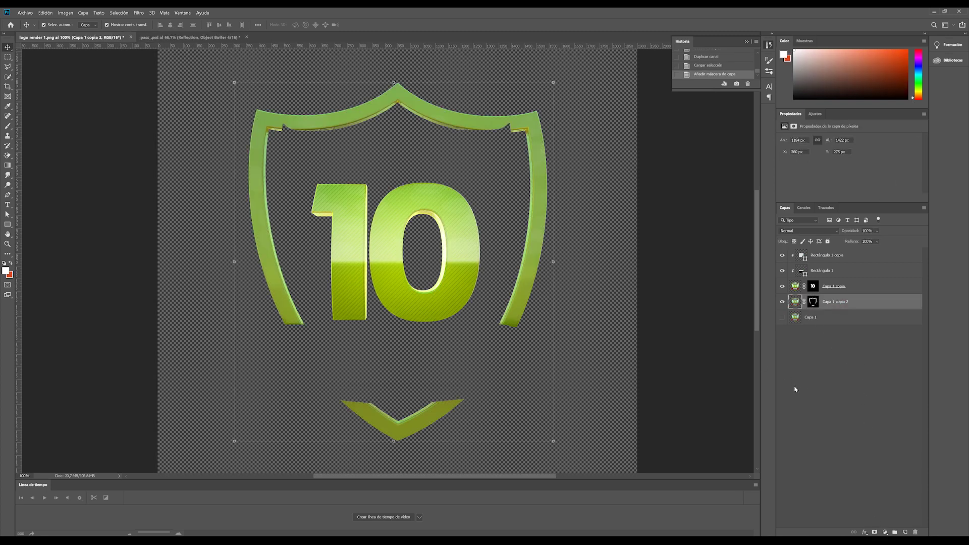
# Open Levels on Capa 1 copia 2 and try black, white and midtone slider settings.
pyautogui.hotkey('ctrl', 'l')
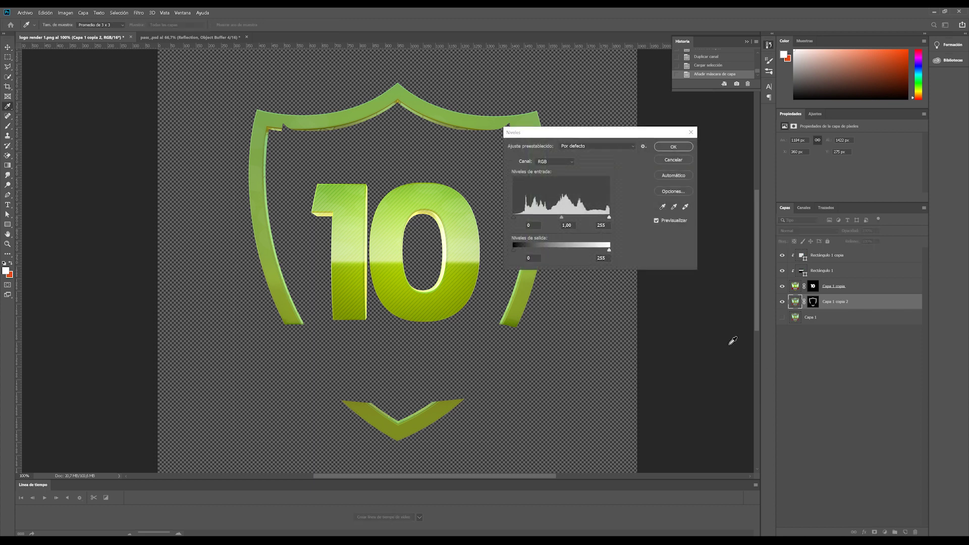
pyautogui.moveTo(609, 218); pyautogui.dragTo(593, 218)
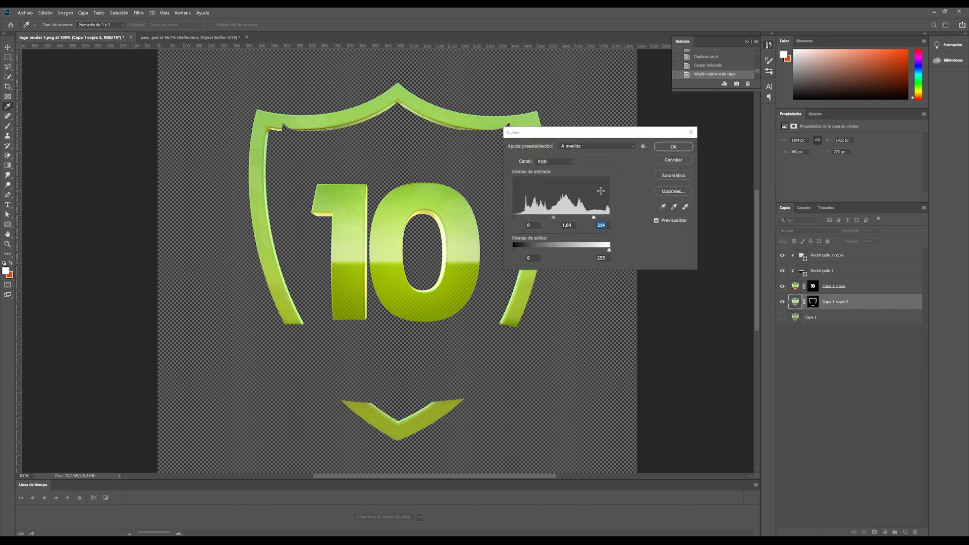
pyautogui.moveTo(640, 133); pyautogui.dragTo(704, 133)
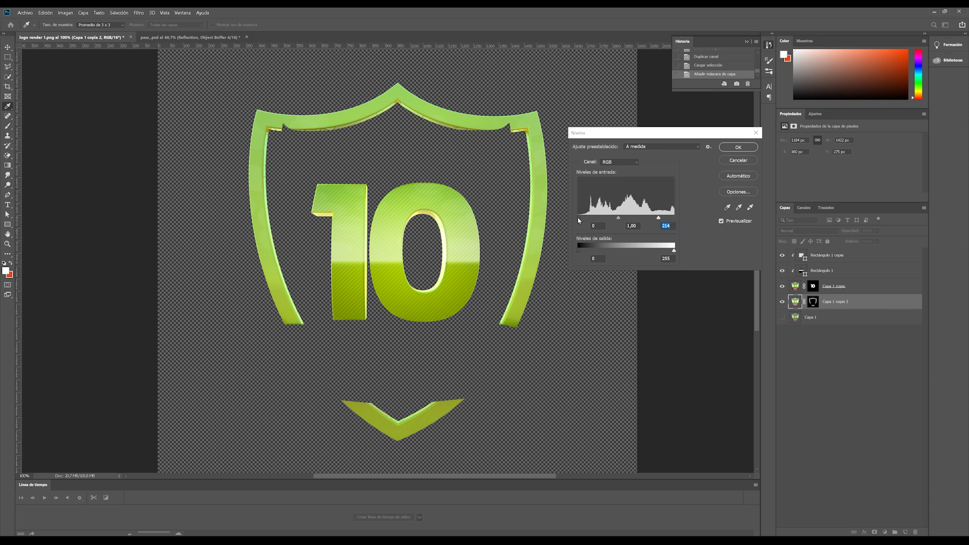
pyautogui.moveTo(583, 220); pyautogui.dragTo(587, 219)
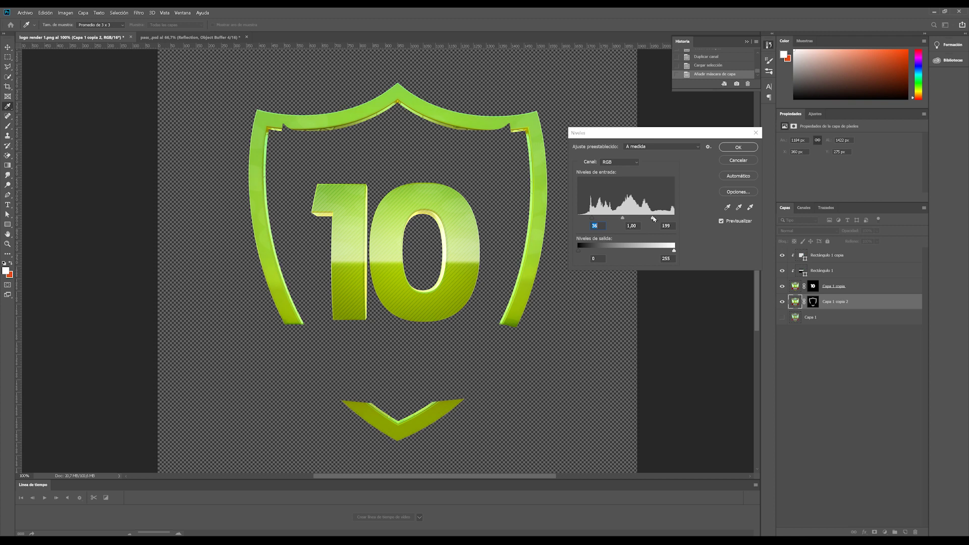
pyautogui.moveTo(653, 218); pyautogui.dragTo(649, 218)
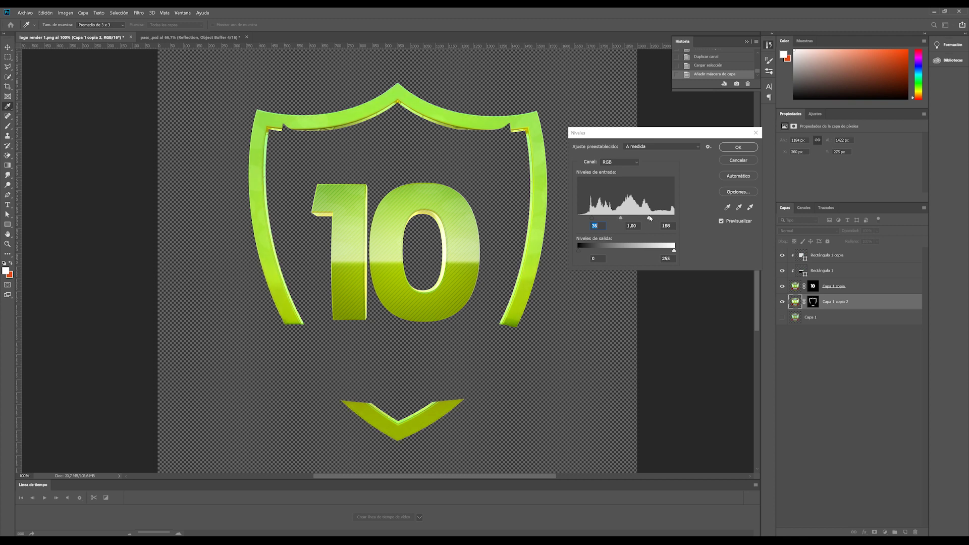
pyautogui.click(650, 217)
pyautogui.moveTo(623, 218)
pyautogui.mouseDown()
pyautogui.moveTo(632, 218)
pyautogui.moveTo(621, 218)
pyautogui.mouseUp()
# Settle the Levels inputs at about 32 / 1,06 / 183 and apply them.
pyautogui.click(591, 219)
pyautogui.write('78')
pyautogui.moveTo(649, 218); pyautogui.dragTo(627, 218)
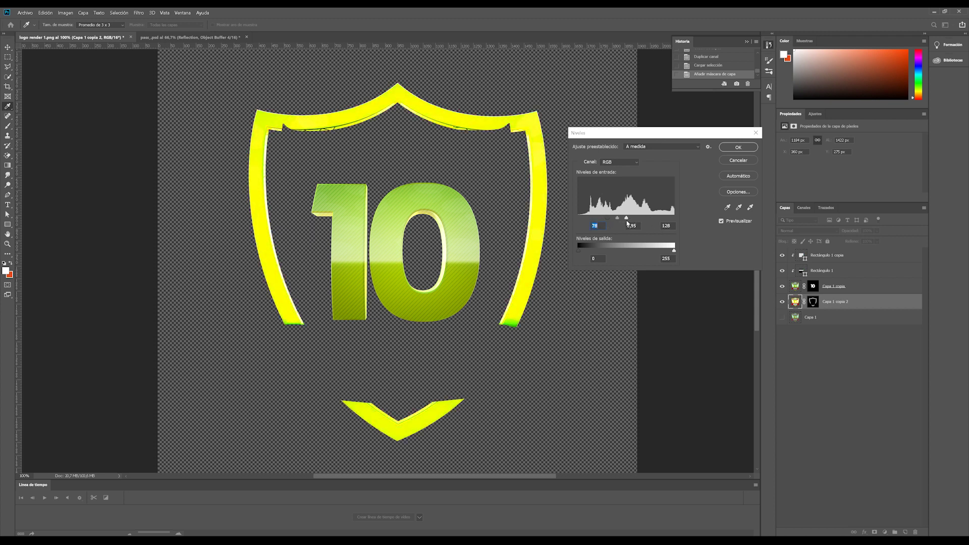
pyautogui.press('Tab')
pyautogui.press('Tab')
pyautogui.hotkey('ctrl', 'z')
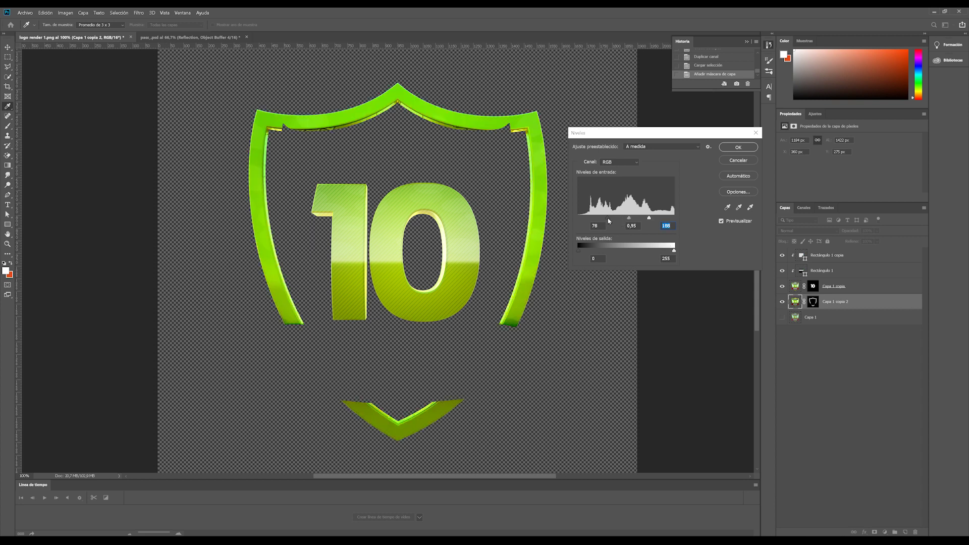
pyautogui.moveTo(608, 221); pyautogui.dragTo(593, 221)
pyautogui.click(590, 221)
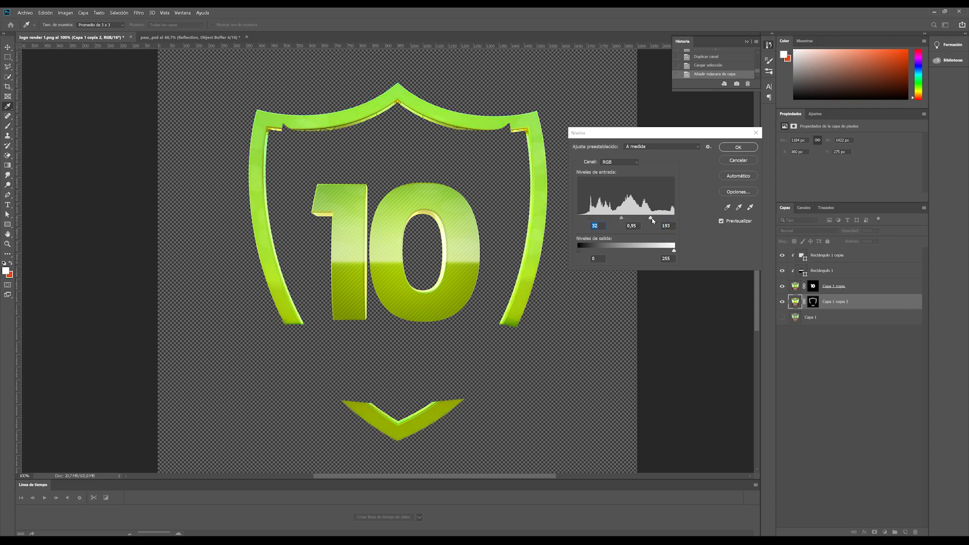
pyautogui.moveTo(652, 219); pyautogui.dragTo(619, 221)
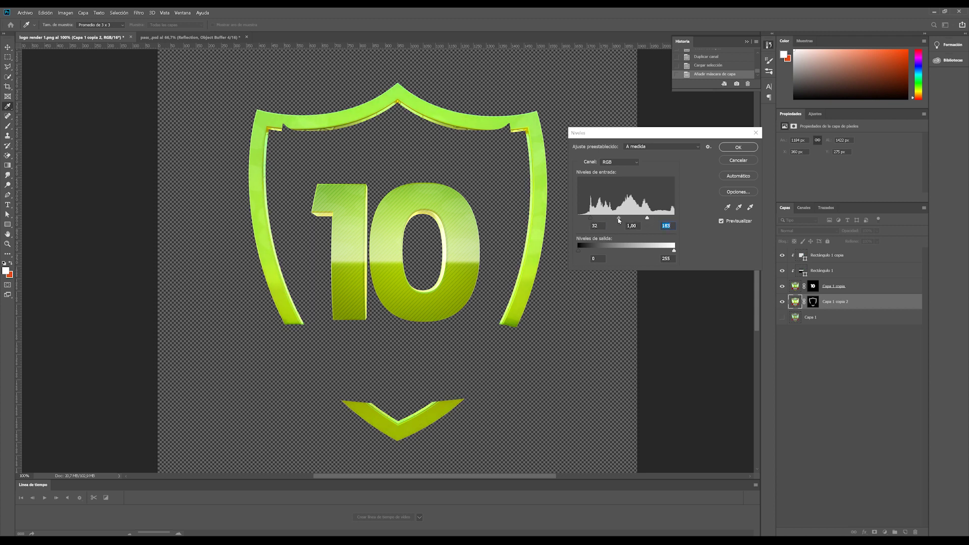
pyautogui.click(618, 221)
pyautogui.click(739, 148)
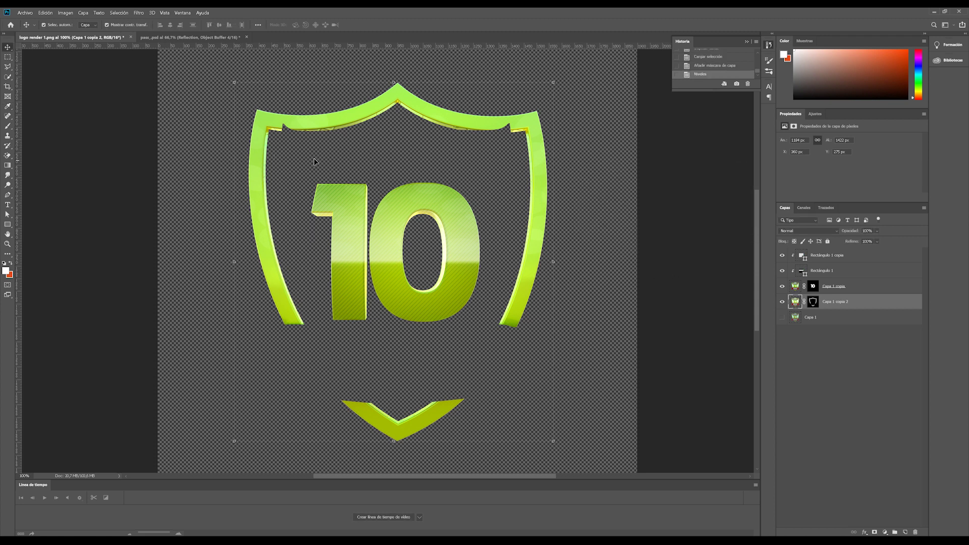
pyautogui.press('i')
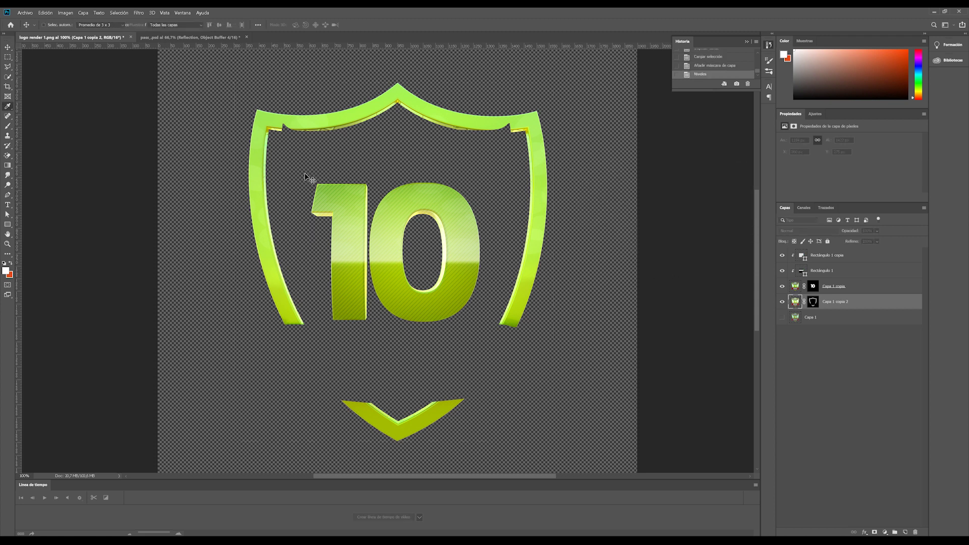
pyautogui.hotkey('ctrl', 'u')
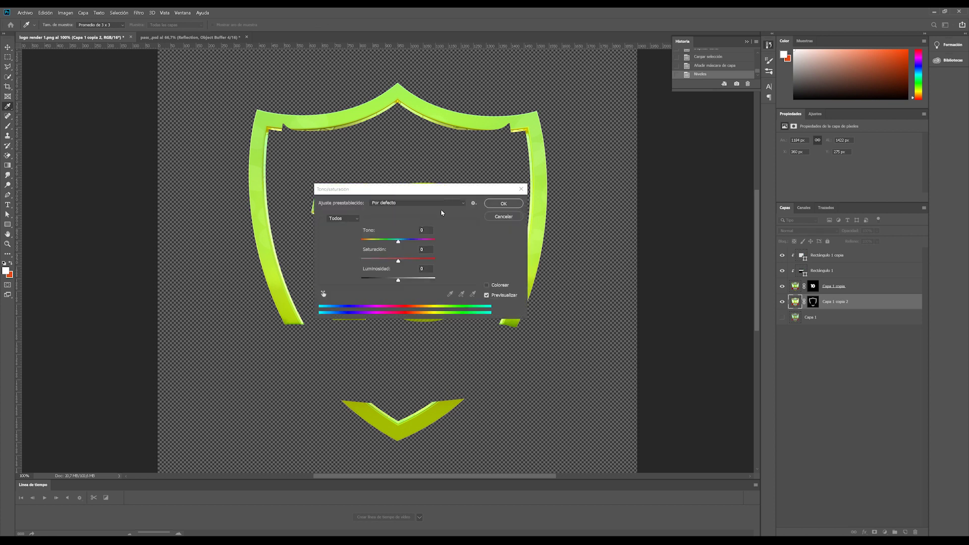
pyautogui.moveTo(436, 194); pyautogui.dragTo(681, 162)
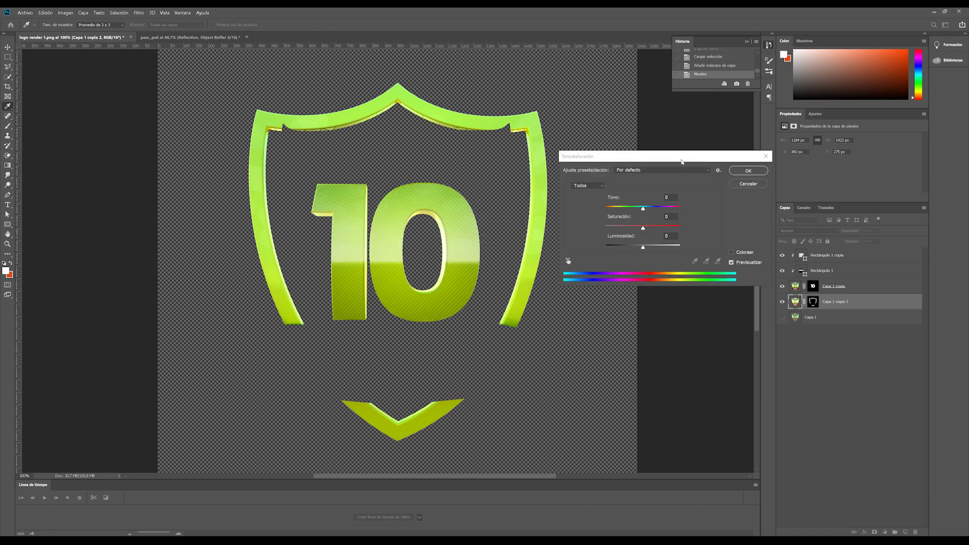
pyautogui.moveTo(642, 209)
pyautogui.mouseDown()
pyautogui.moveTo(685, 213)
pyautogui.moveTo(670, 214)
pyautogui.moveTo(667, 231)
pyautogui.moveTo(624, 230)
pyautogui.mouseUp()
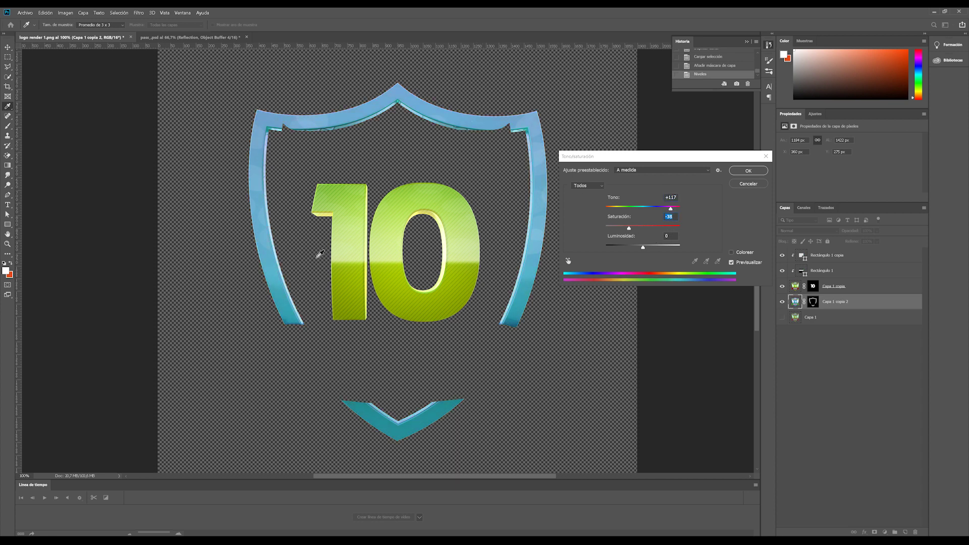
pyautogui.moveTo(618, 208); pyautogui.dragTo(647, 215)
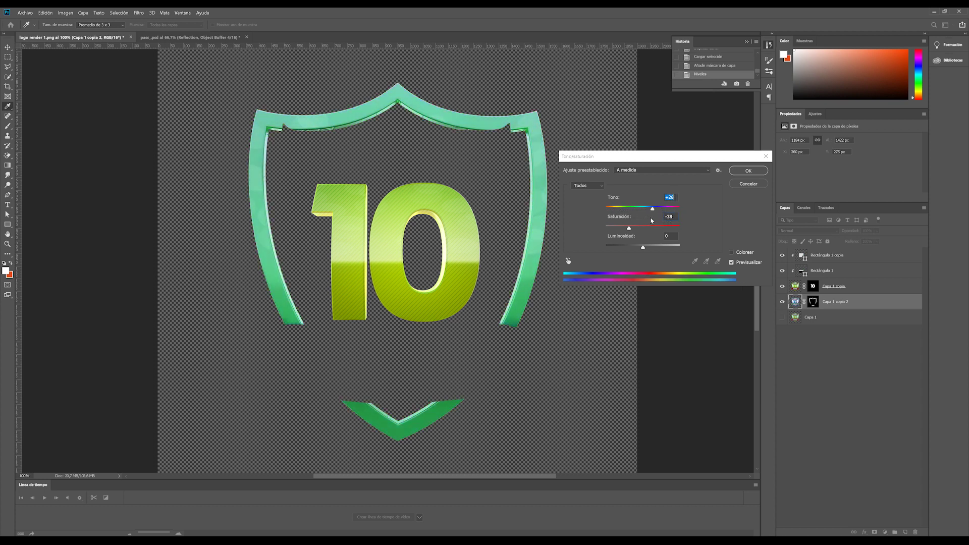
pyautogui.moveTo(647, 215); pyautogui.dragTo(650, 214)
pyautogui.click(748, 189)
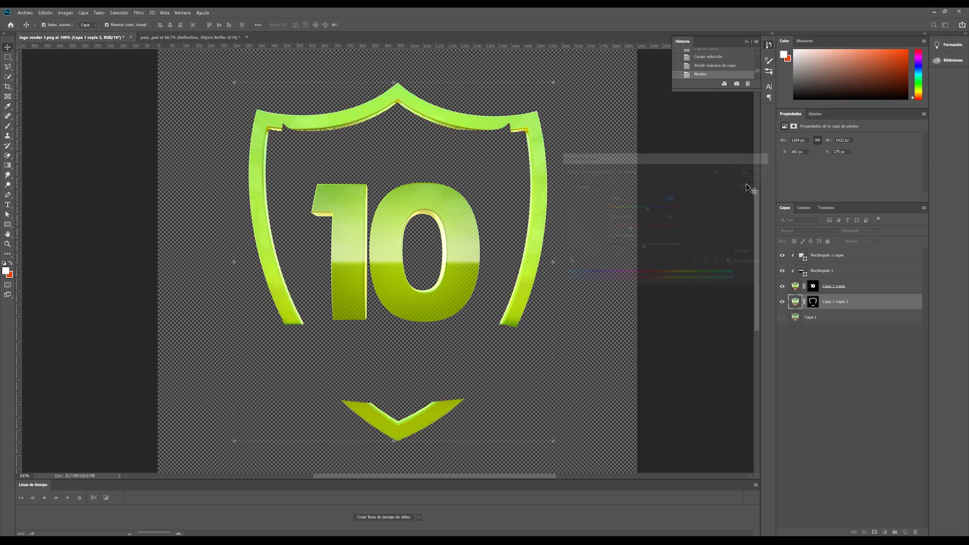
pyautogui.click(802, 355)
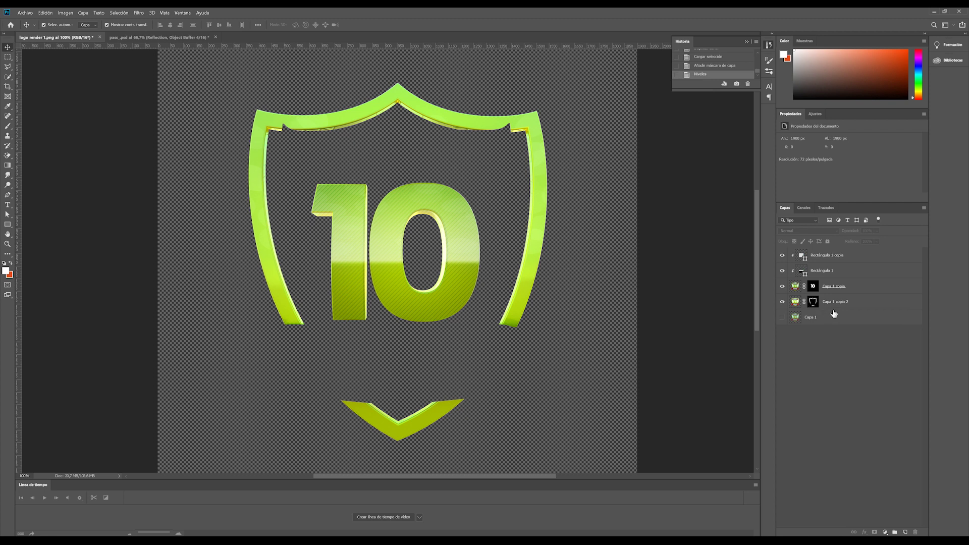
# Duplicate Rectángulo 1 below Capa 1 copia and stretch it over the whole shield.
pyautogui.click(817, 272)
pyautogui.moveTo(817, 273); pyautogui.dragTo(818, 286)
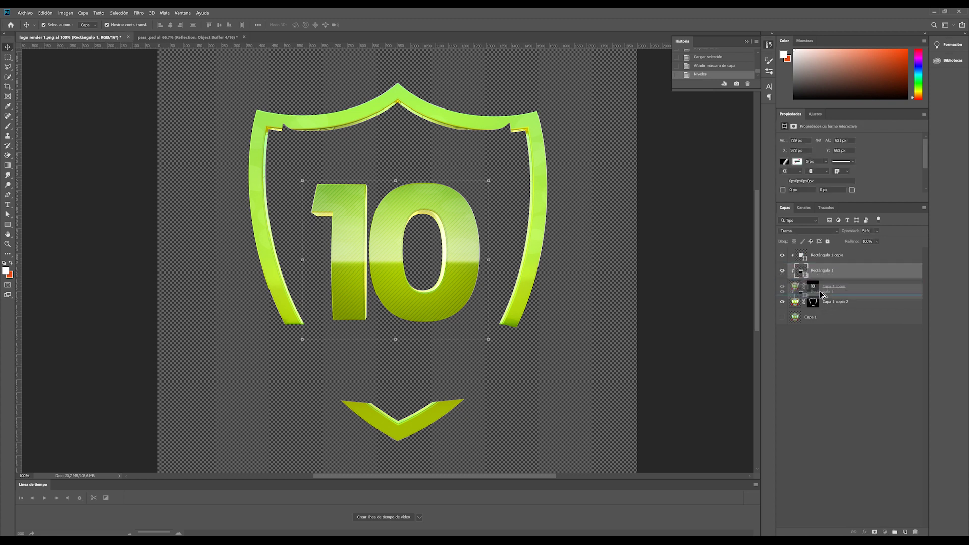
pyautogui.moveTo(818, 286); pyautogui.dragTo(819, 297)
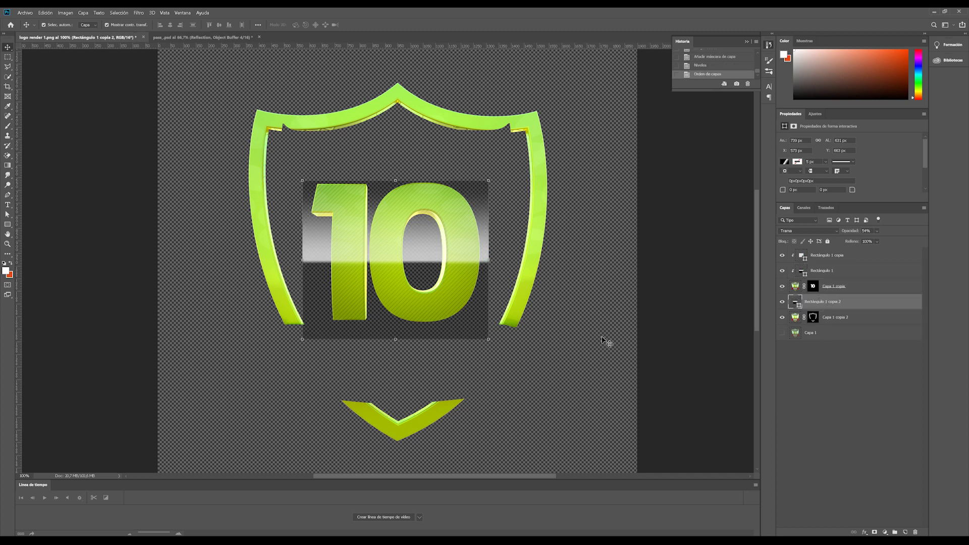
pyautogui.moveTo(489, 339)
pyautogui.mouseDown()
pyautogui.moveTo(559, 406)
pyautogui.moveTo(572, 442)
pyautogui.mouseUp()
pyautogui.moveTo(302, 181)
pyautogui.mouseDown()
pyautogui.moveTo(206, 68)
pyautogui.moveTo(218, 75)
pyautogui.mouseUp()
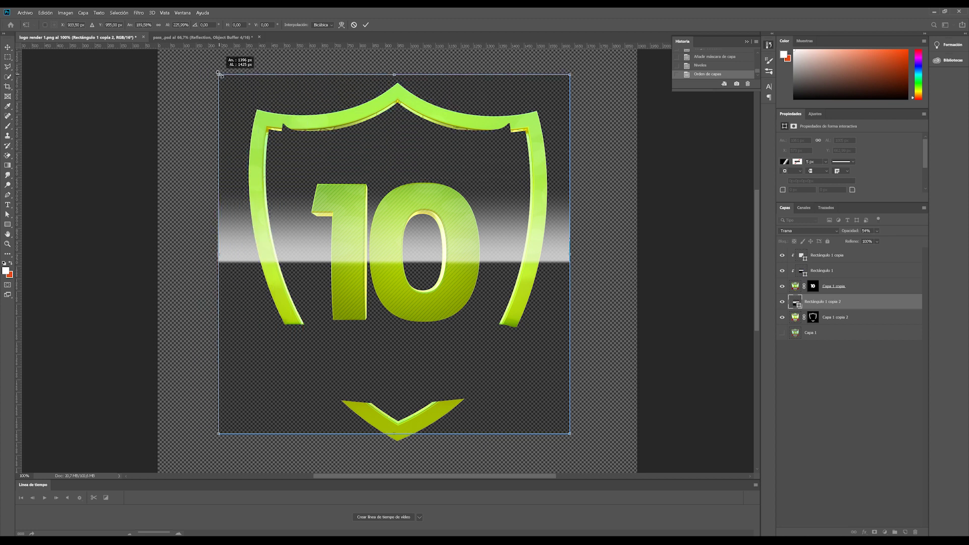
pyautogui.moveTo(394, 433); pyautogui.dragTo(395, 449)
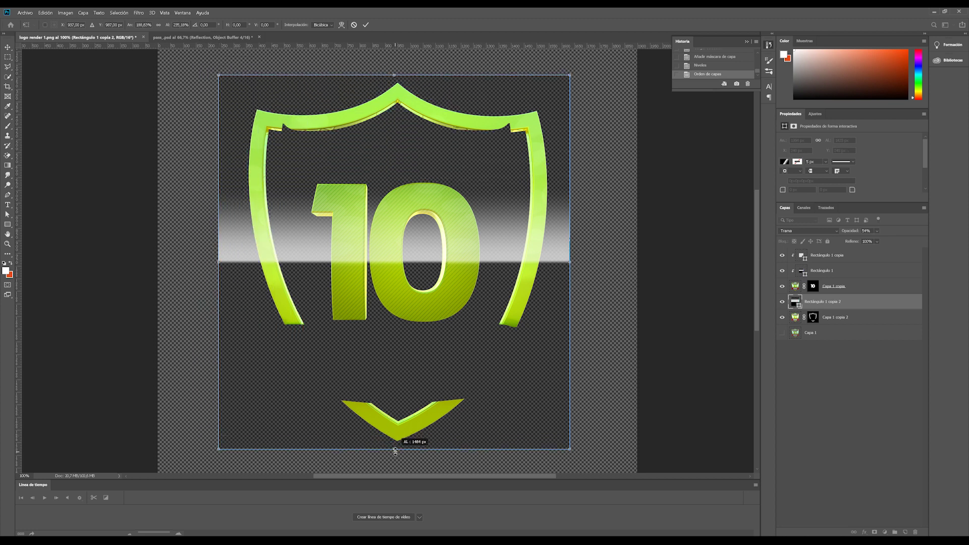
pyautogui.press('Return')
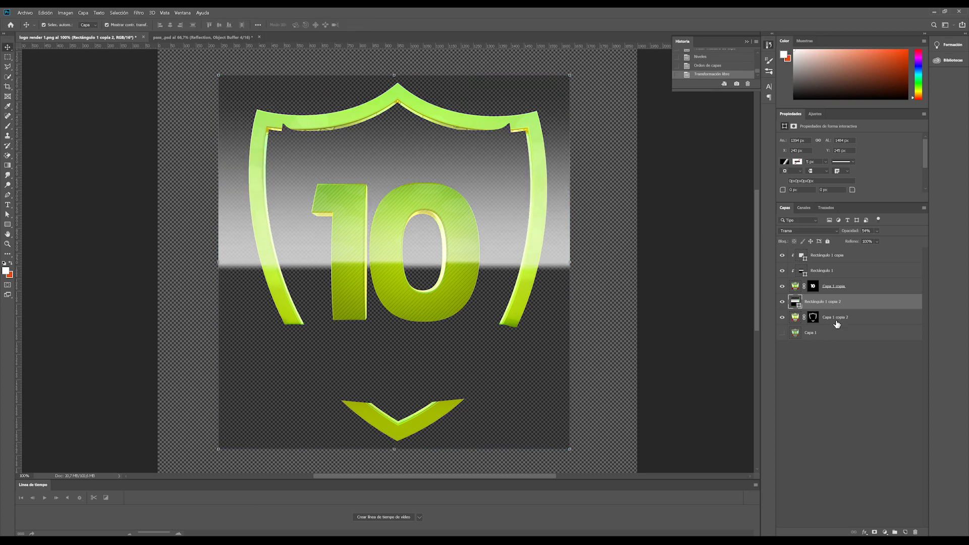
# Clip the stretched gradient to Capa 1 copia 2.
pyautogui.keyDown('alt'); pyautogui.click(796, 306); pyautogui.keyUp('alt')
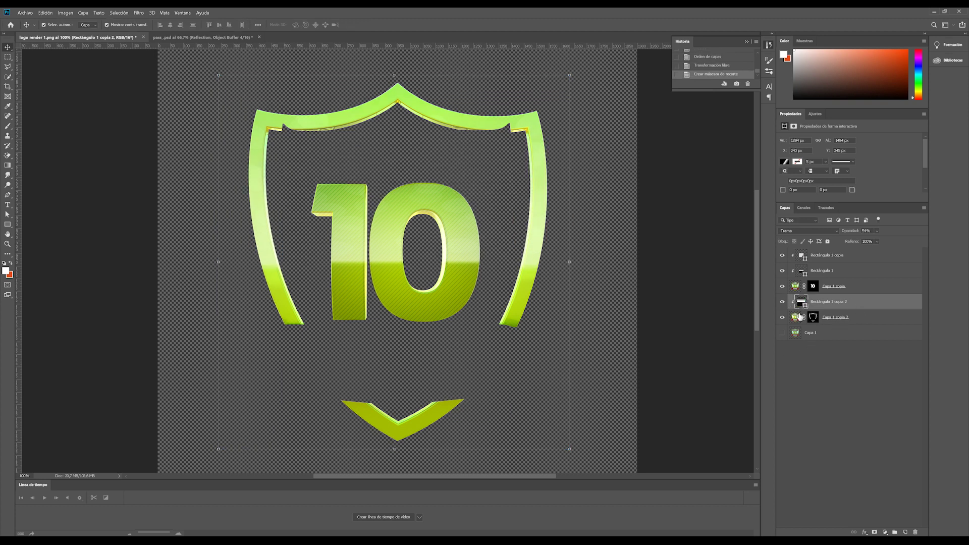
pyautogui.click(816, 399)
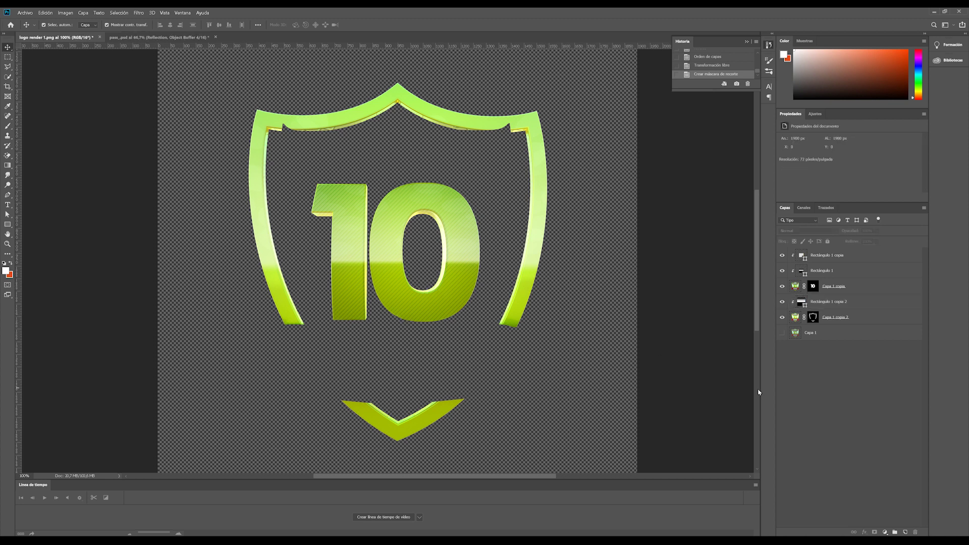
pyautogui.hotkey('ctrl', '-')
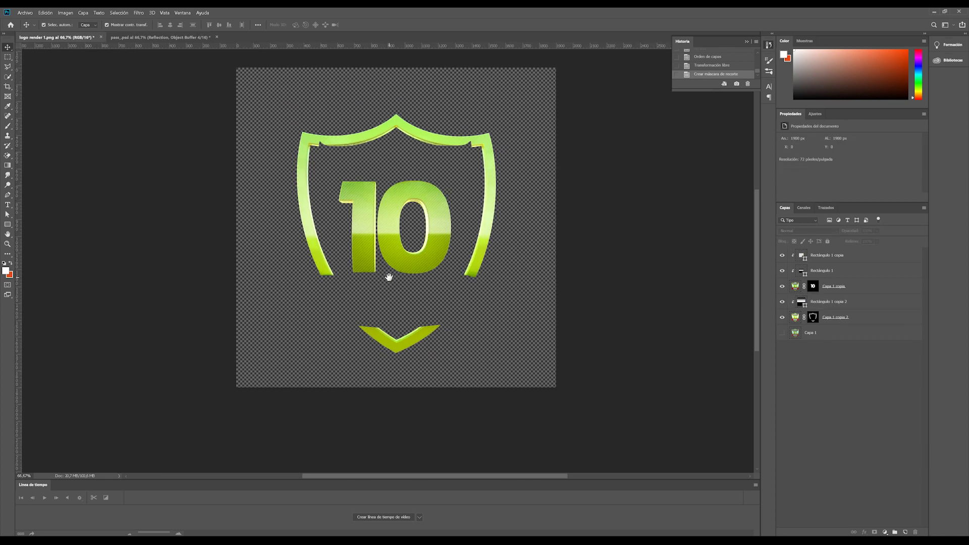
pyautogui.moveTo(343, 252); pyautogui.dragTo(349, 283)
pyautogui.keyDown('ctrl'); pyautogui.click(349, 284); pyautogui.keyUp('ctrl')
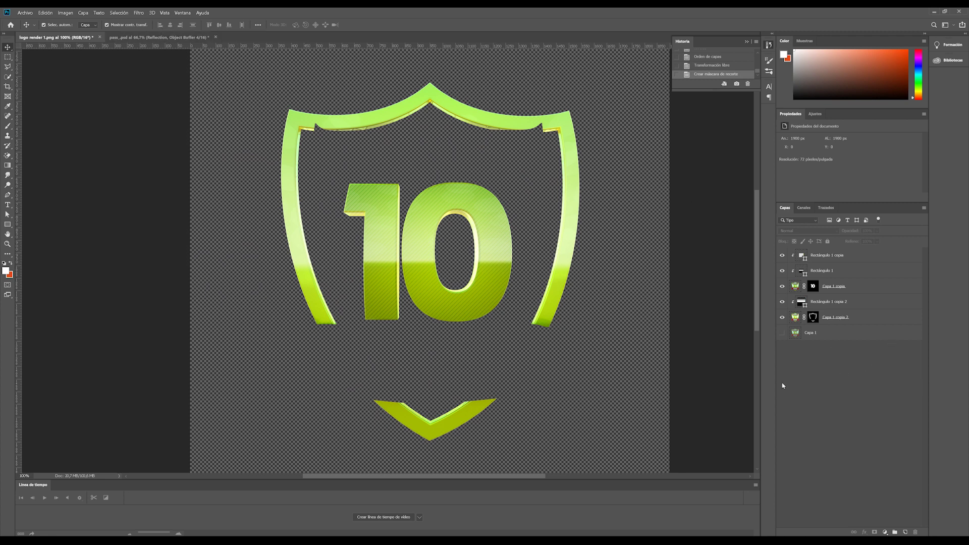
# Make the full-logo Capa 1 visible again and duplicate it.
pyautogui.click(799, 334)
pyautogui.click(782, 333)
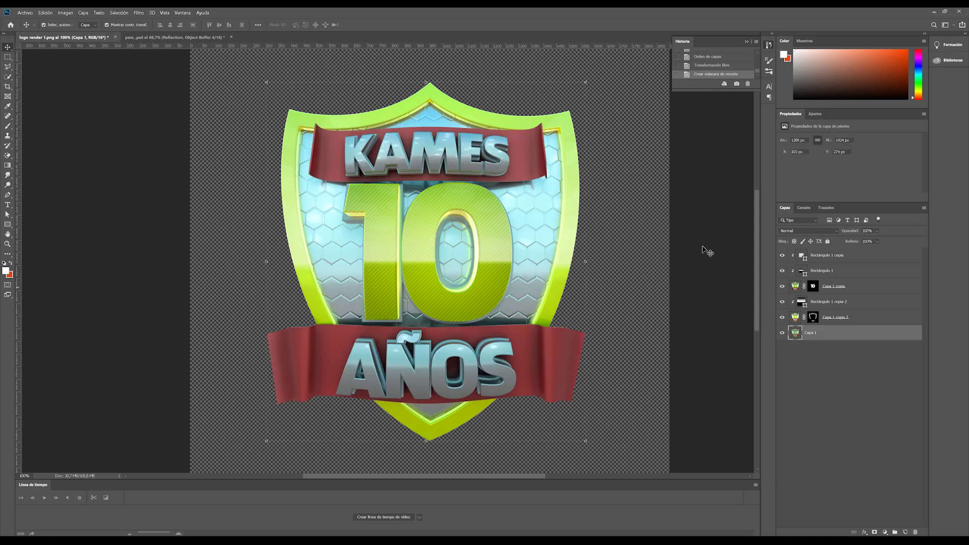
pyautogui.moveTo(799, 335); pyautogui.dragTo(801, 328)
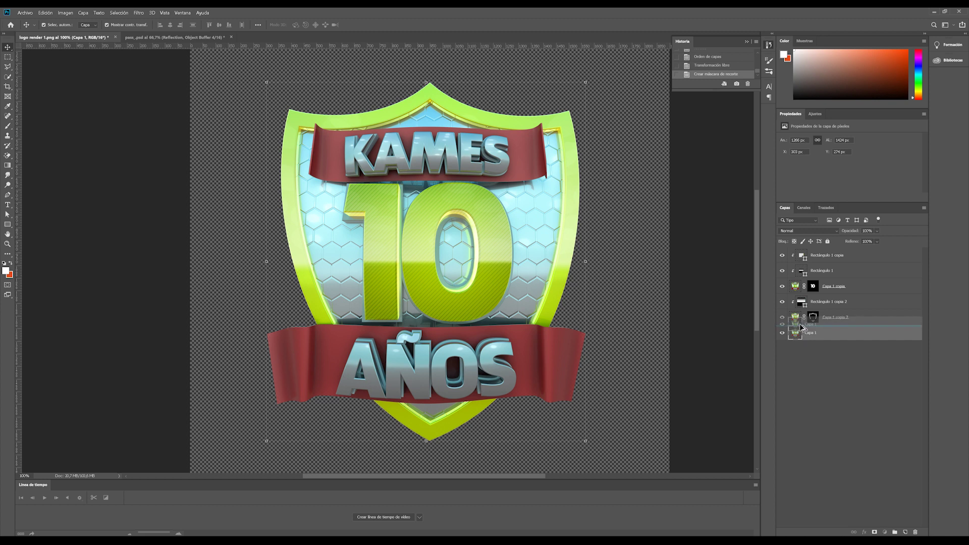
# Hide Capa 1 and duplicate pass_.psd's Object Buffer 2 channel into logo render 1.png.
pyautogui.click(782, 348)
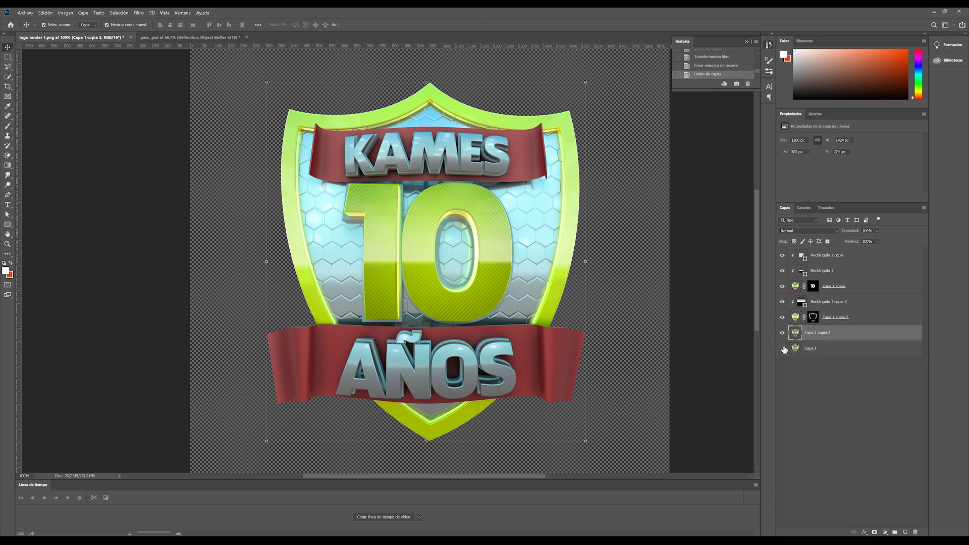
pyautogui.click(211, 38)
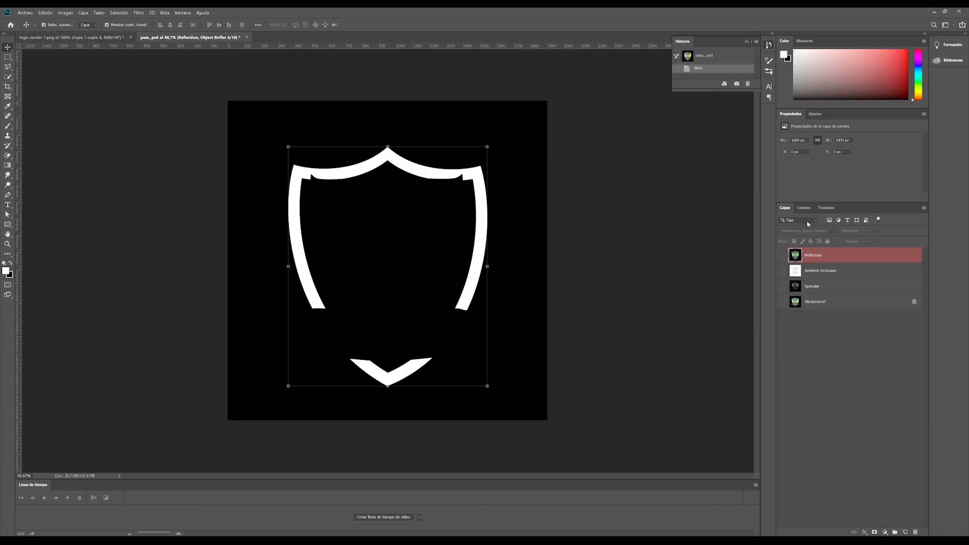
pyautogui.click(803, 207)
pyautogui.click(817, 294)
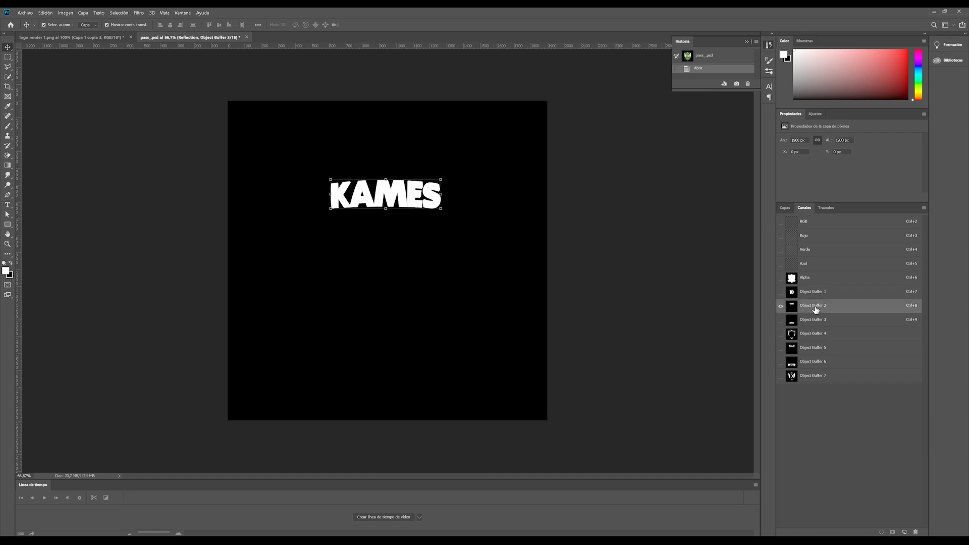
pyautogui.rightClick(815, 309)
pyautogui.click(780, 316)
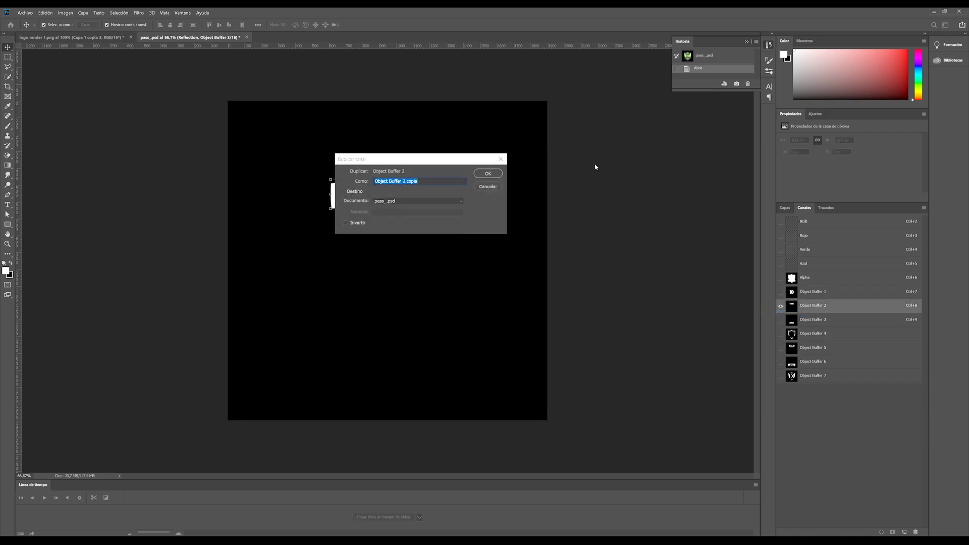
pyautogui.click(407, 201)
pyautogui.click(402, 216)
pyautogui.click(487, 174)
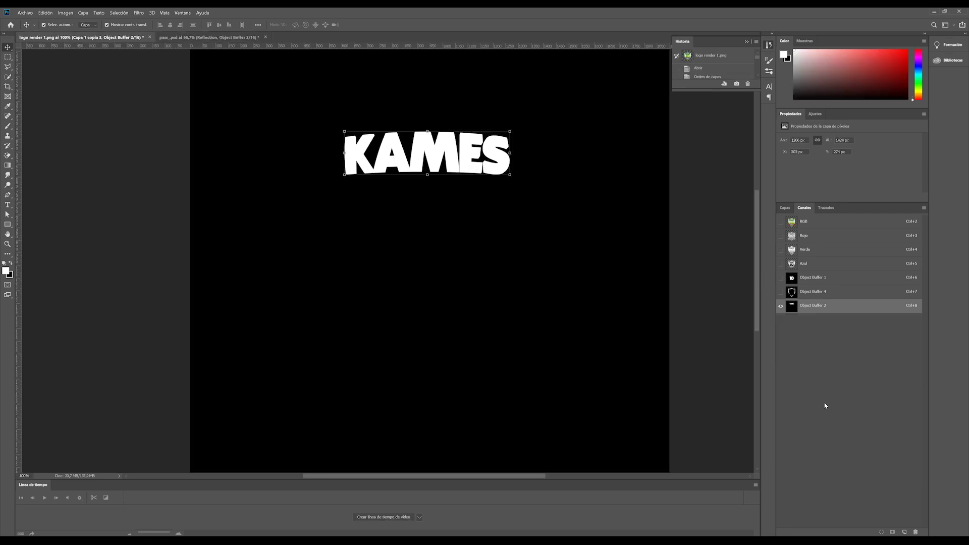
# Load Object Buffer 2 as a selection and mask Capa 1 copia 3 with it.
pyautogui.keyDown('ctrl'); pyautogui.click(791, 305); pyautogui.keyUp('ctrl')
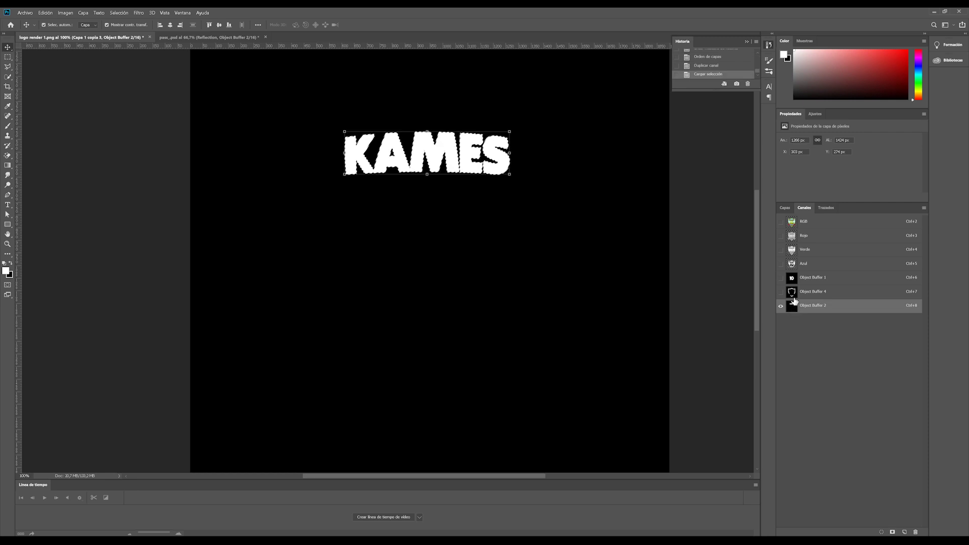
pyautogui.click(784, 208)
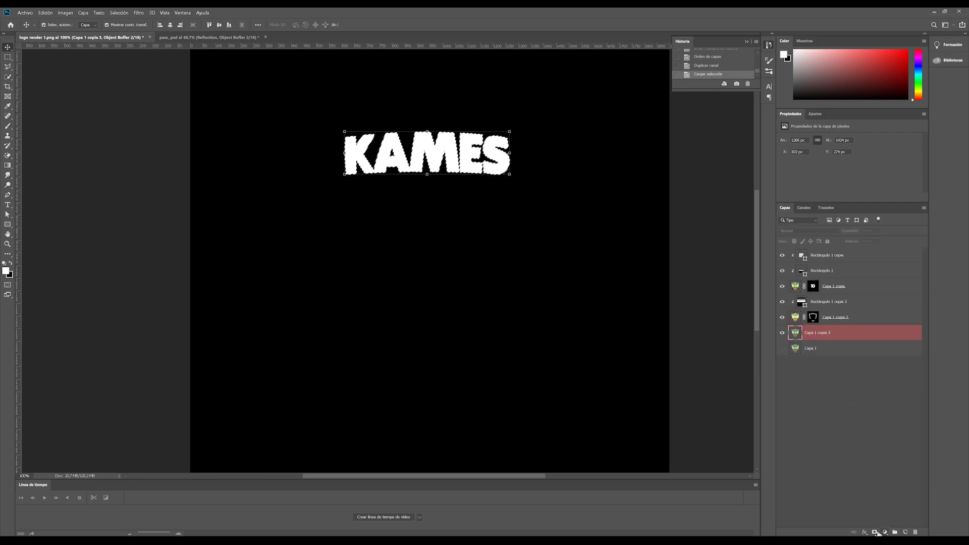
pyautogui.hotkey('ctrl', 'shift', 'm')
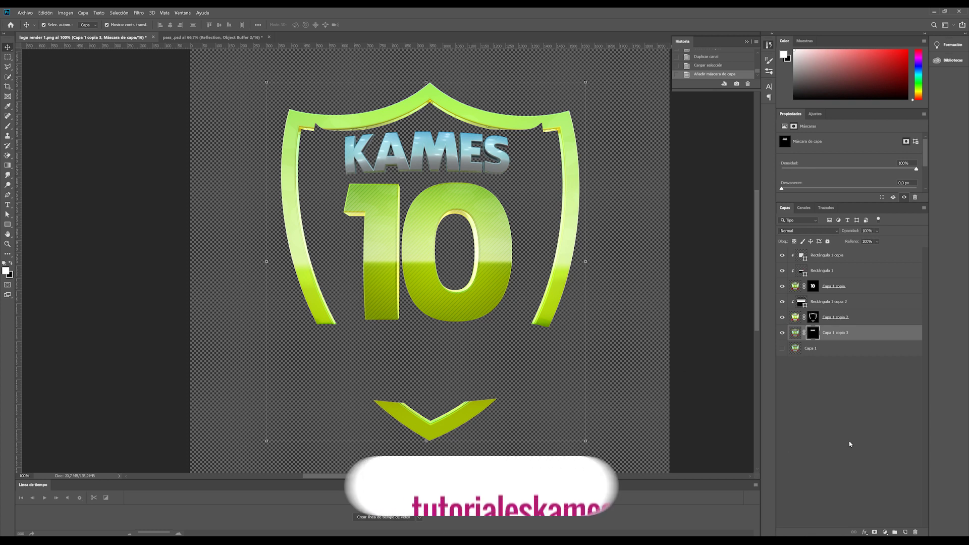
pyautogui.click(646, 309)
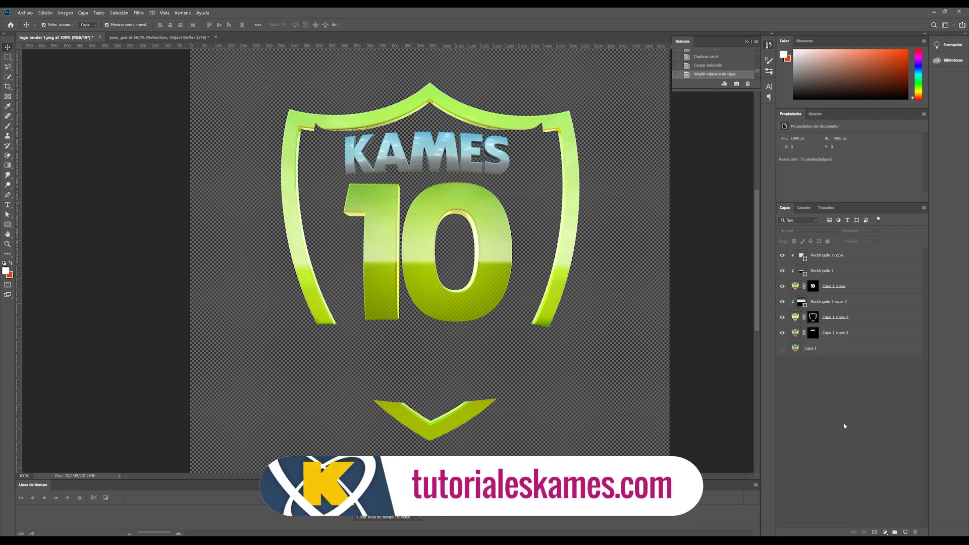
pyautogui.click(835, 334)
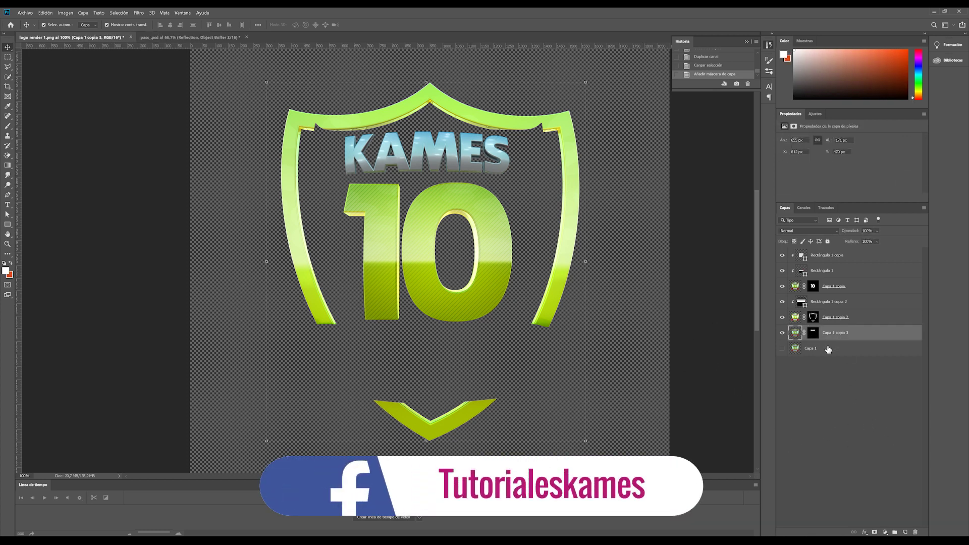
# Set the KAMES layer's Levels input sliders to 56 shadows, 0,86 midtones and 212 highlights.
pyautogui.hotkey('ctrl', 'l')
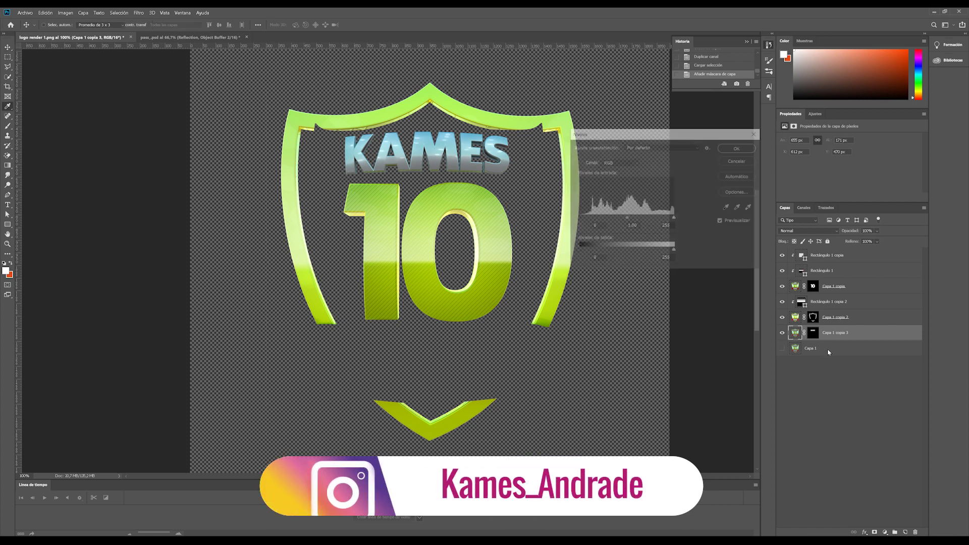
pyautogui.moveTo(679, 137); pyautogui.dragTo(688, 134)
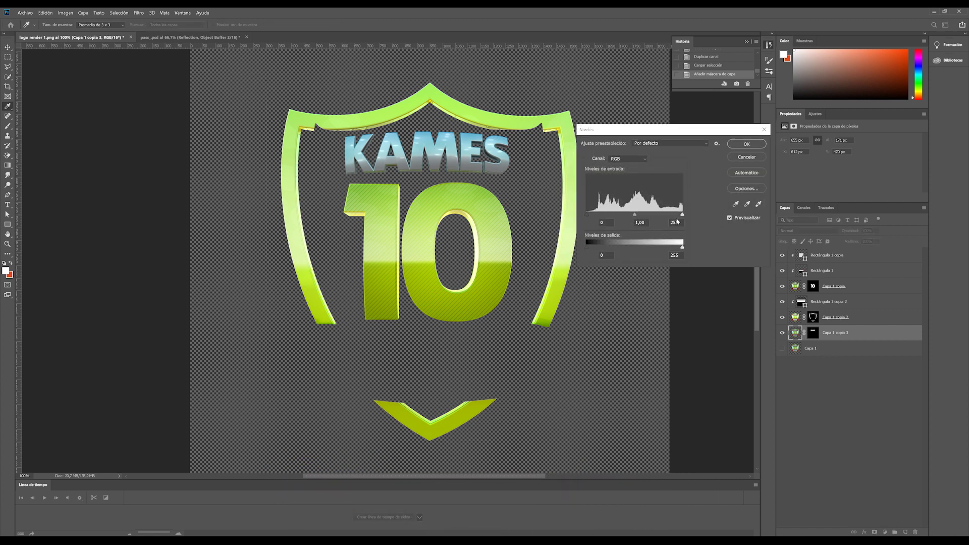
pyautogui.moveTo(682, 216); pyautogui.dragTo(666, 216)
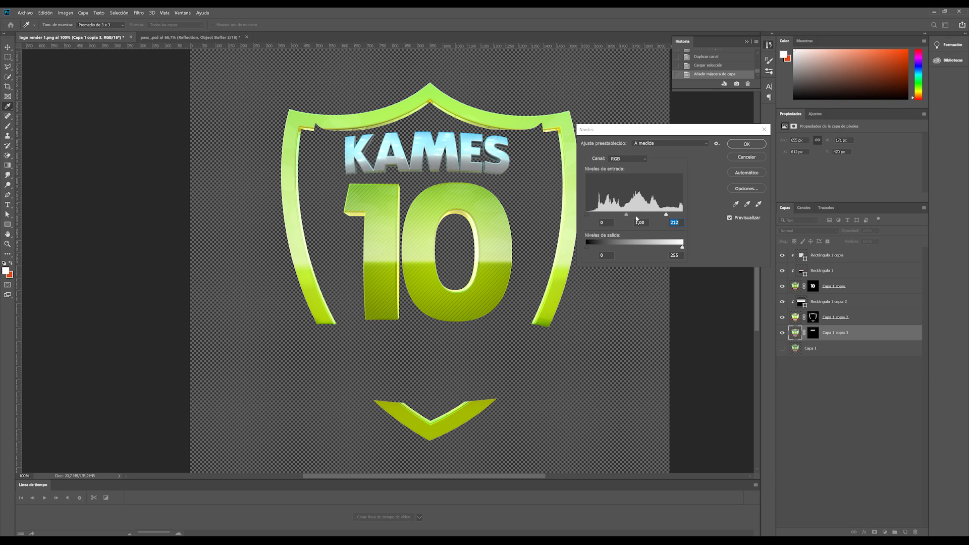
pyautogui.moveTo(592, 218); pyautogui.dragTo(596, 218)
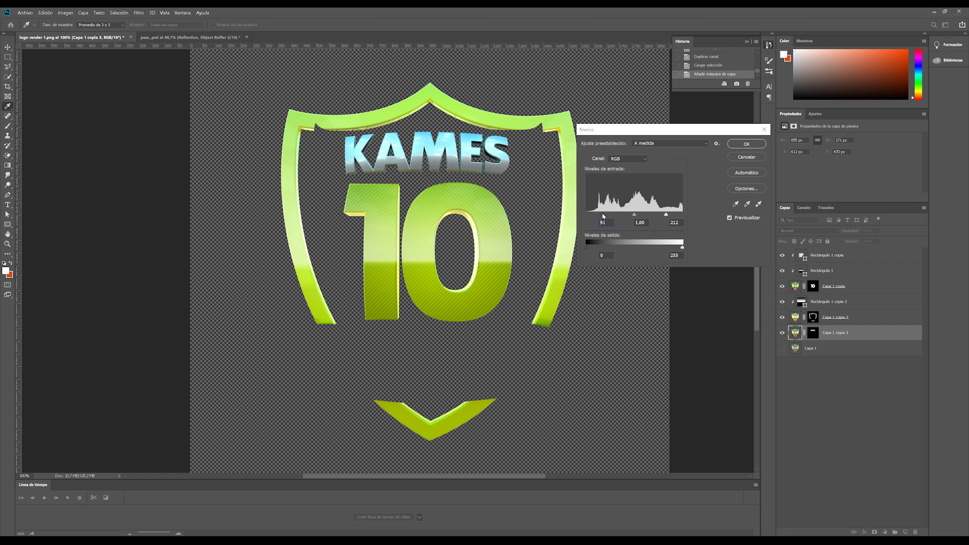
pyautogui.moveTo(604, 215); pyautogui.dragTo(608, 217)
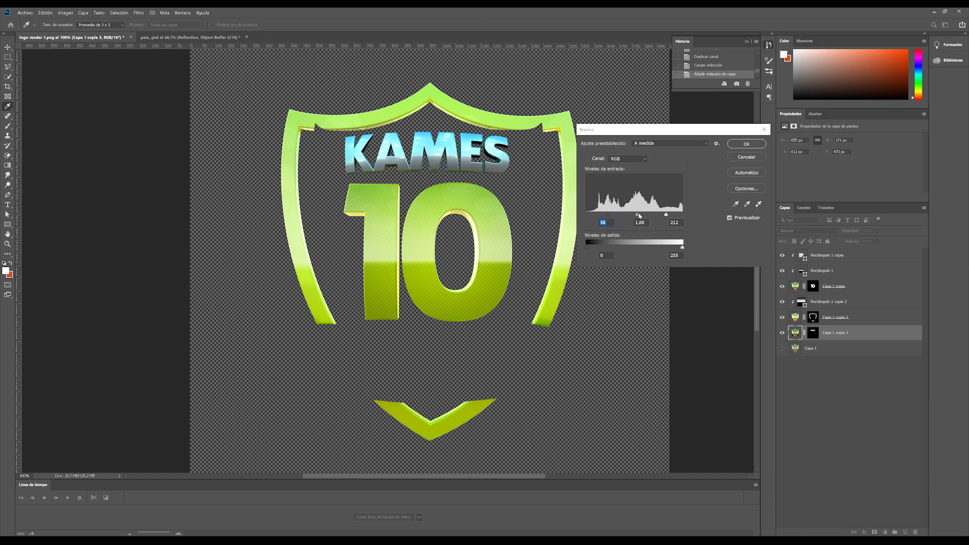
pyautogui.moveTo(640, 216); pyautogui.dragTo(640, 217)
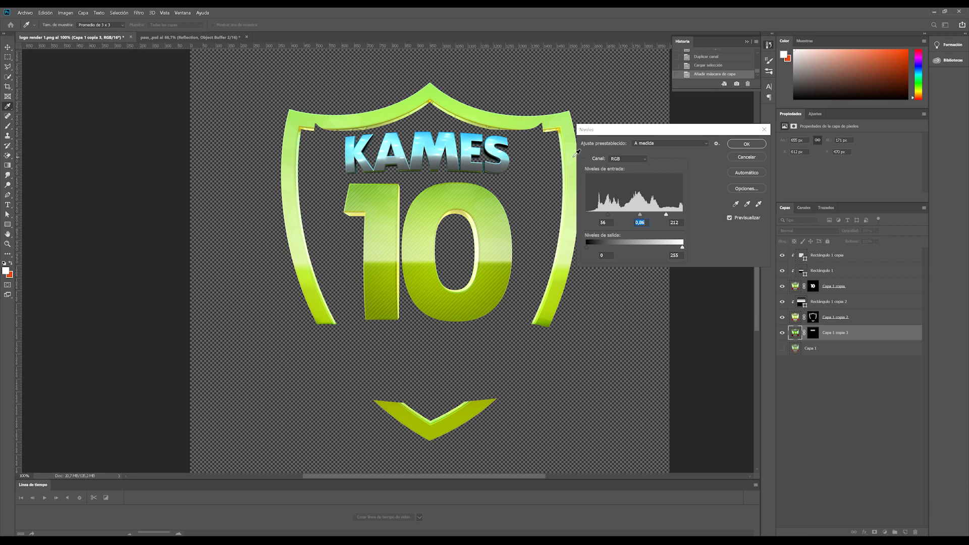
# Commit the KAMES Levels adjustment and clear the layer selection.
pyautogui.click(746, 144)
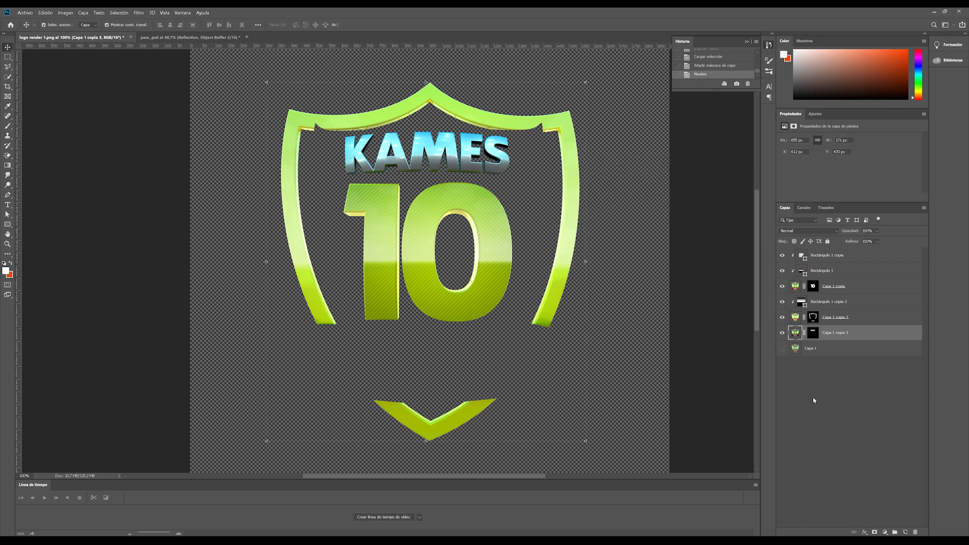
pyautogui.keyDown('ctrl'); pyautogui.click(795, 333); pyautogui.keyUp('ctrl')
pyautogui.press('v')
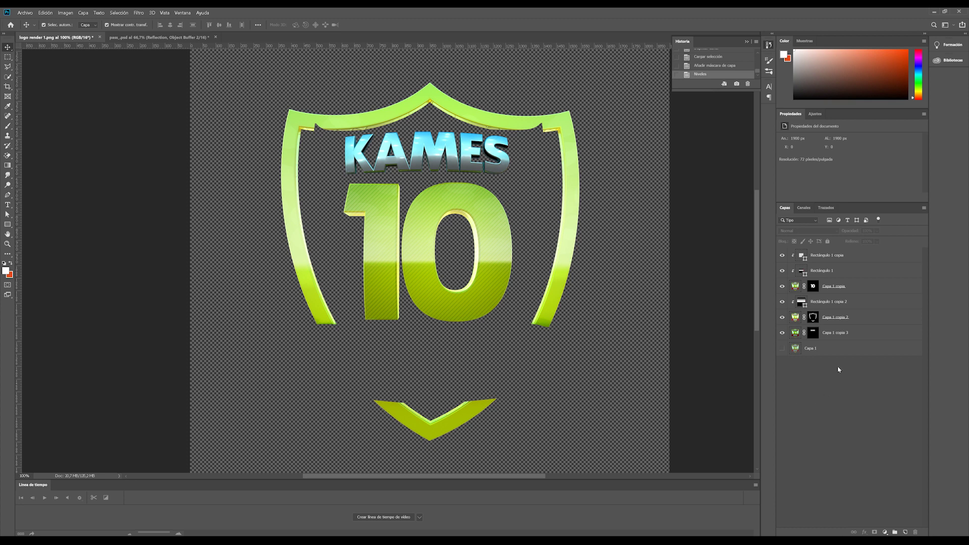
# Alt-drag a copy of Rectángulo 1 above Capa 1 copia 3 and raise it 252 px over KAMES.
pyautogui.click(822, 308)
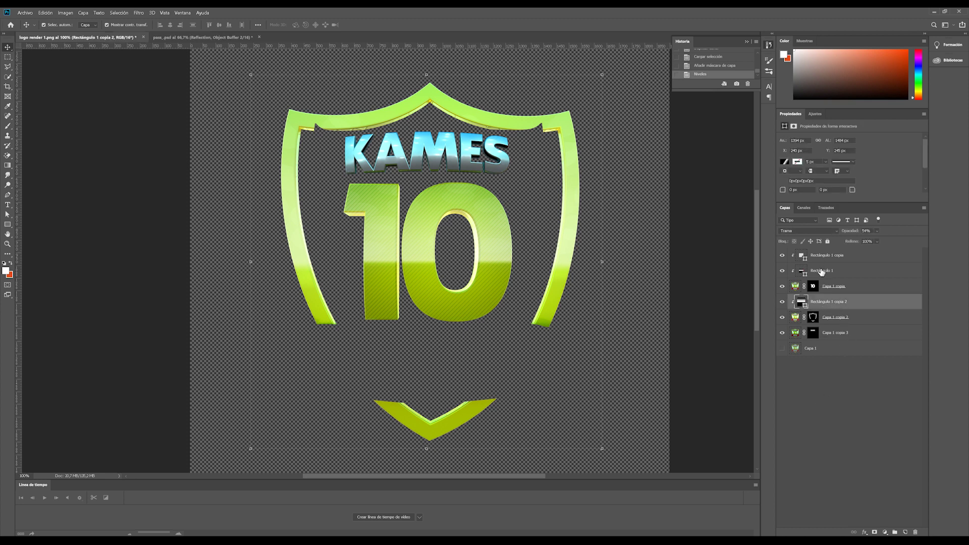
pyautogui.moveTo(821, 273); pyautogui.dragTo(827, 278)
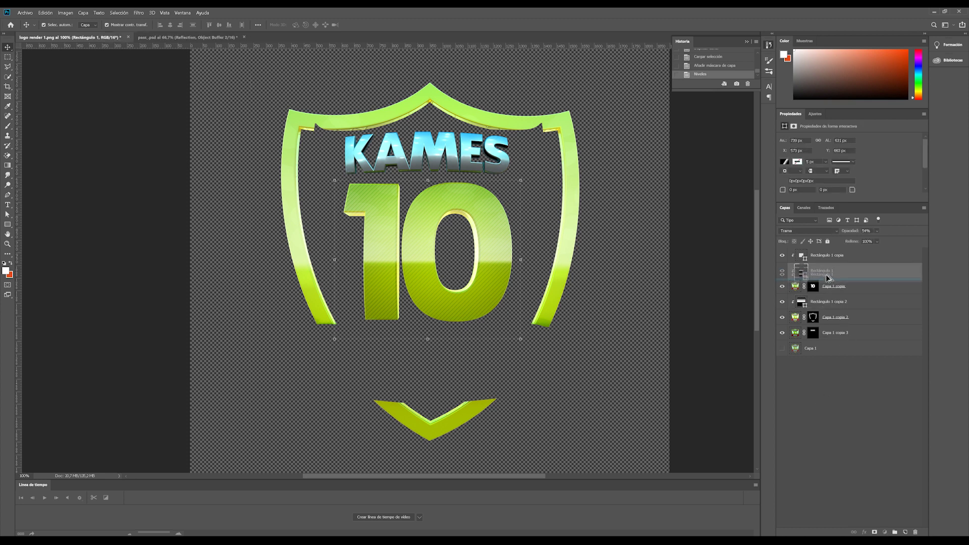
pyautogui.moveTo(827, 278); pyautogui.dragTo(823, 328)
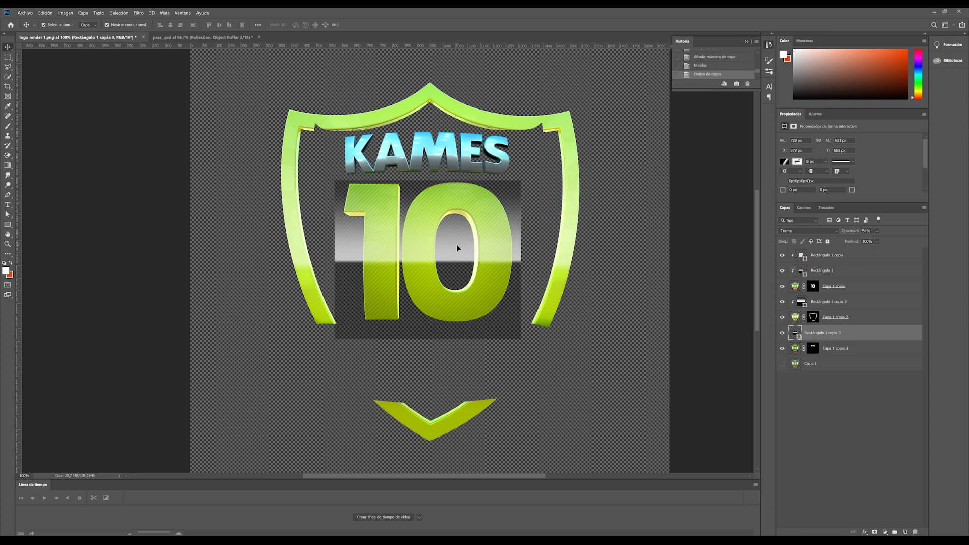
pyautogui.moveTo(456, 244); pyautogui.dragTo(453, 147)
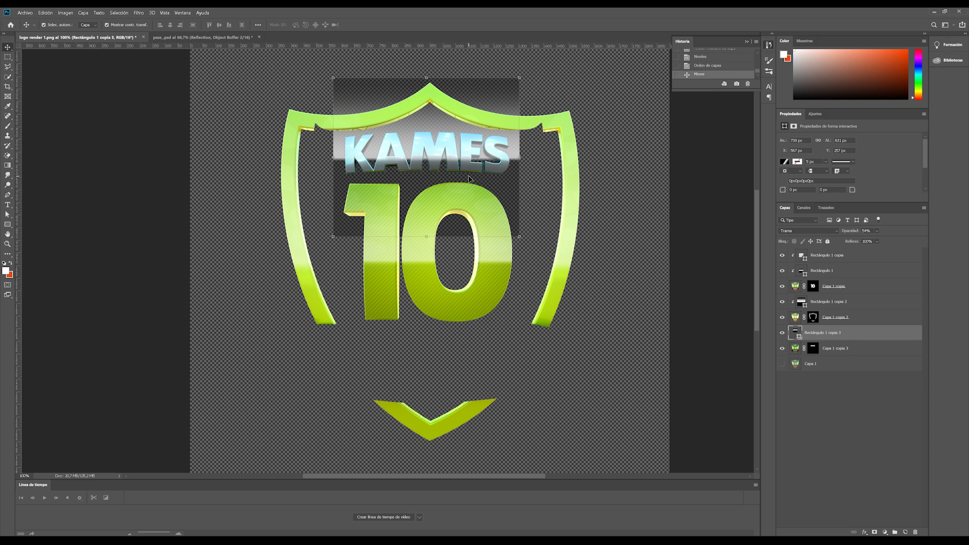
# Trial-warp the sheen copy's left edge over KAMES, undoing the last bend before committing.
pyautogui.click(46, 13)
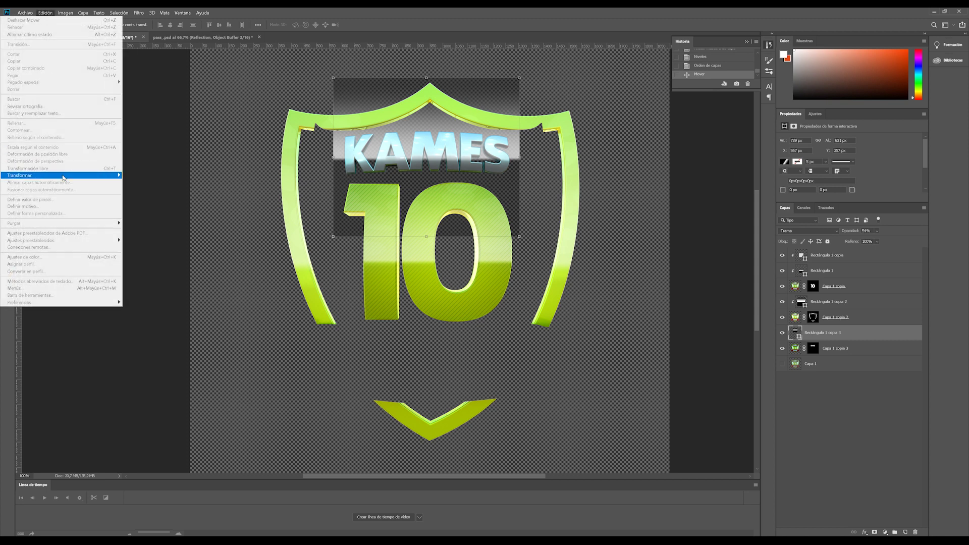
pyautogui.moveTo(46, 175)
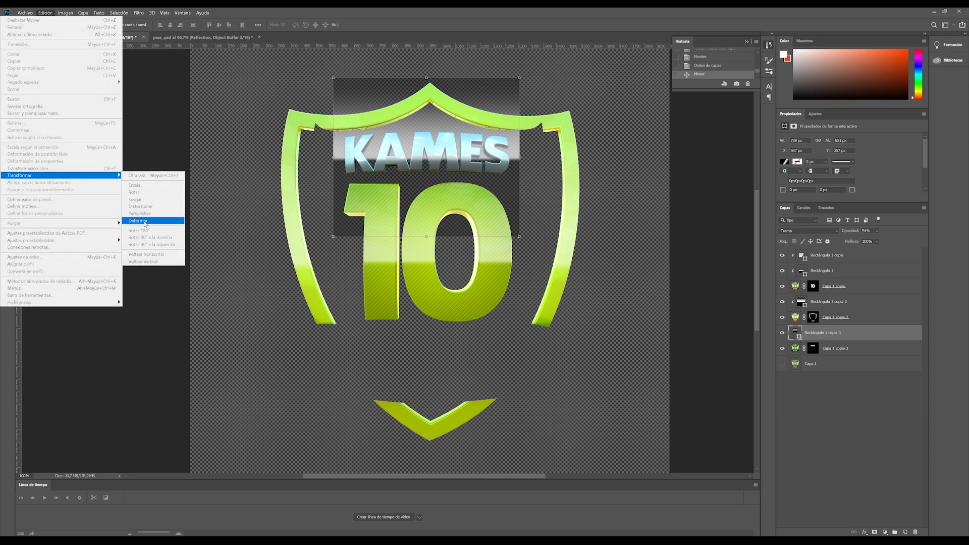
pyautogui.click(138, 221)
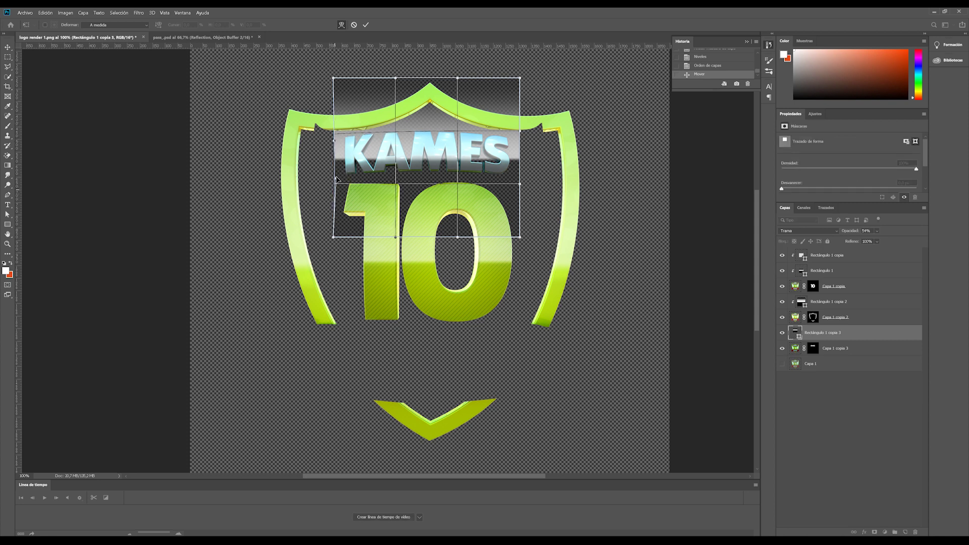
pyautogui.moveTo(337, 179)
pyautogui.mouseDown()
pyautogui.moveTo(377, 173)
pyautogui.moveTo(349, 178)
pyautogui.mouseUp()
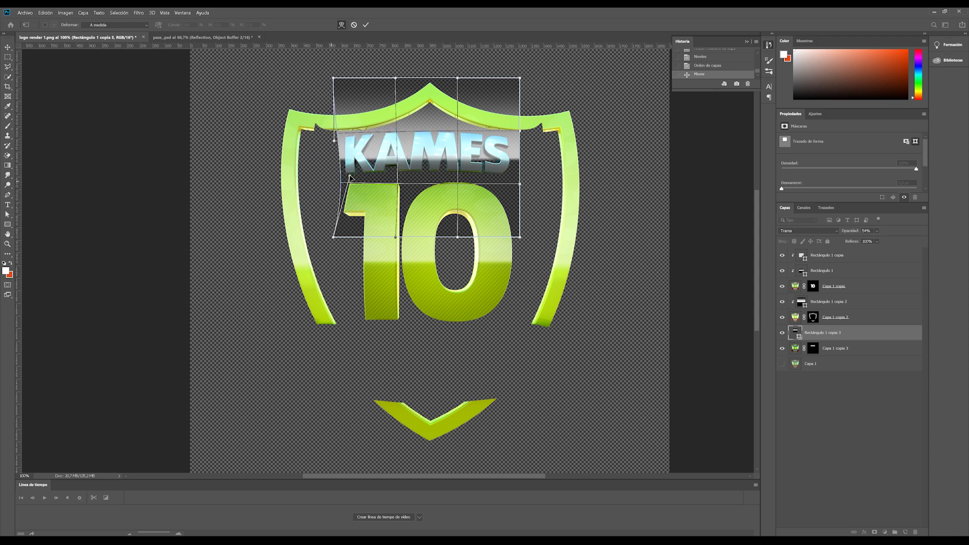
pyautogui.moveTo(350, 178)
pyautogui.mouseDown()
pyautogui.moveTo(325, 161)
pyautogui.moveTo(333, 184)
pyautogui.mouseUp()
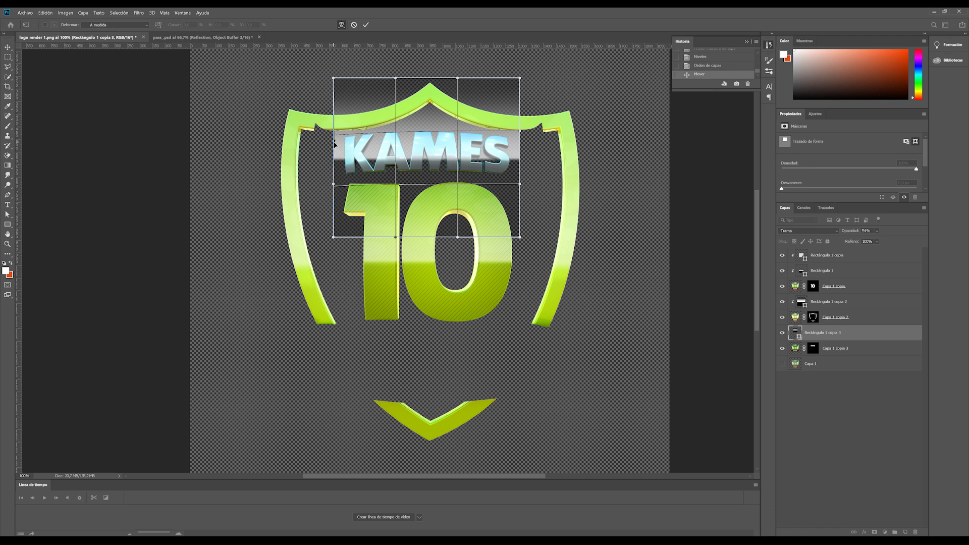
pyautogui.moveTo(334, 144)
pyautogui.mouseDown()
pyautogui.moveTo(374, 151)
pyautogui.moveTo(336, 153)
pyautogui.moveTo(302, 179)
pyautogui.mouseUp()
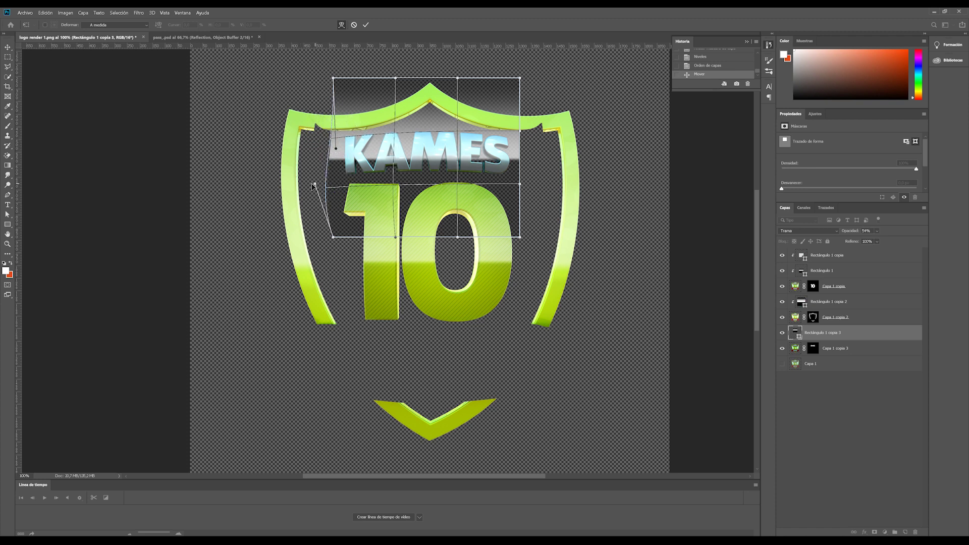
pyautogui.moveTo(335, 148)
pyautogui.mouseDown()
pyautogui.moveTo(317, 145)
pyautogui.moveTo(364, 155)
pyautogui.mouseUp()
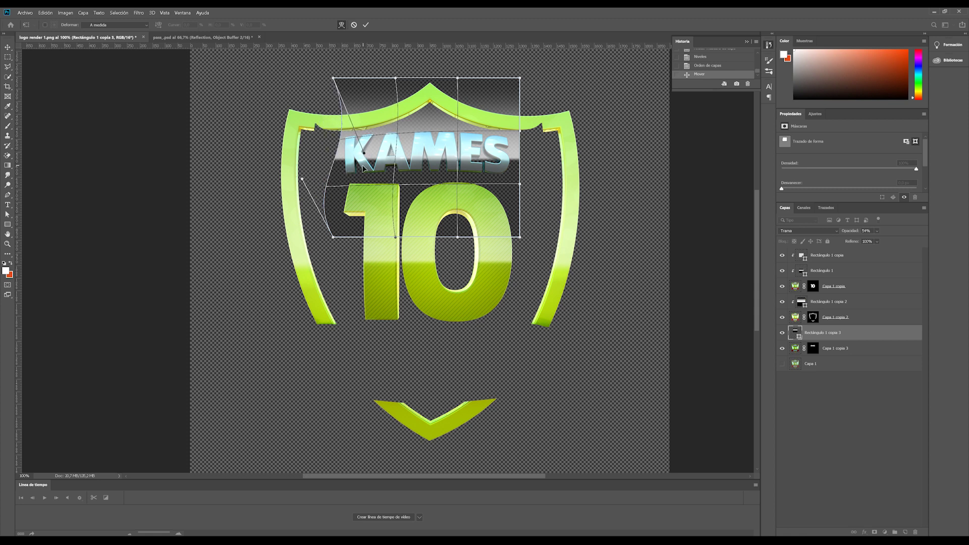
pyautogui.hotkey('ctrl', 'z')
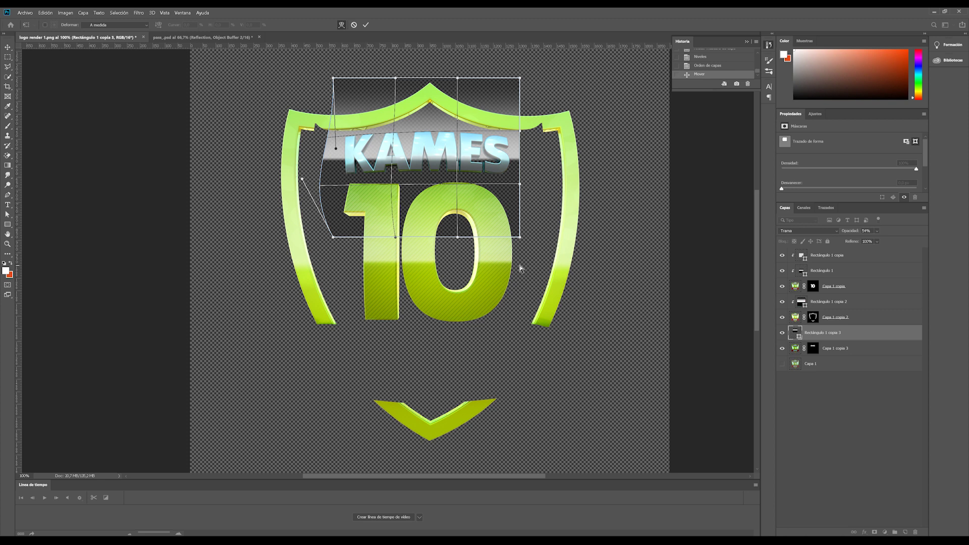
pyautogui.press('Return')
# Undo the warp and a trial move of the Rectángulo 1 copia layer.
pyautogui.hotkey('ctrl', 'z')
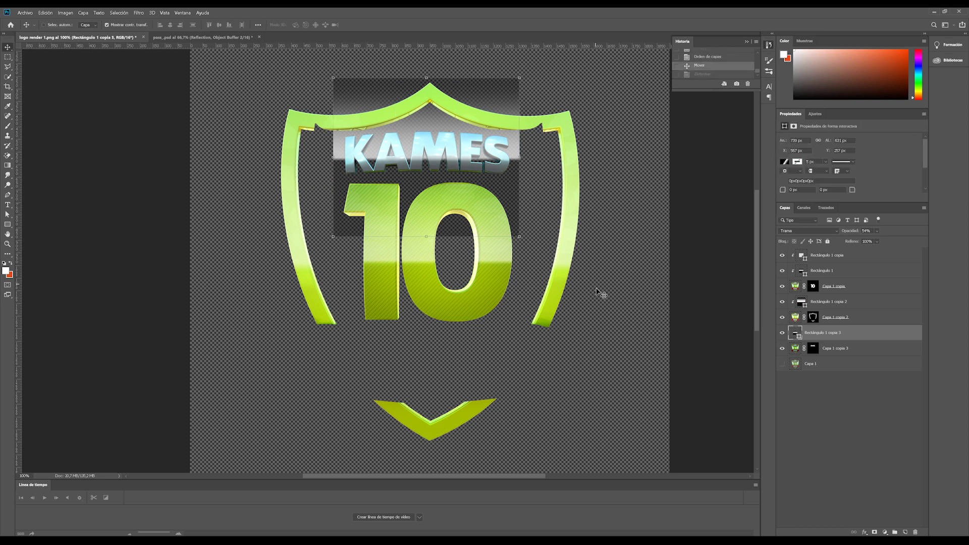
pyautogui.hotkey('ctrl', 'z')
pyautogui.keyDown('ctrl'); pyautogui.click(493, 294); pyautogui.keyUp('ctrl')
pyautogui.moveTo(496, 194); pyautogui.dragTo(498, 198)
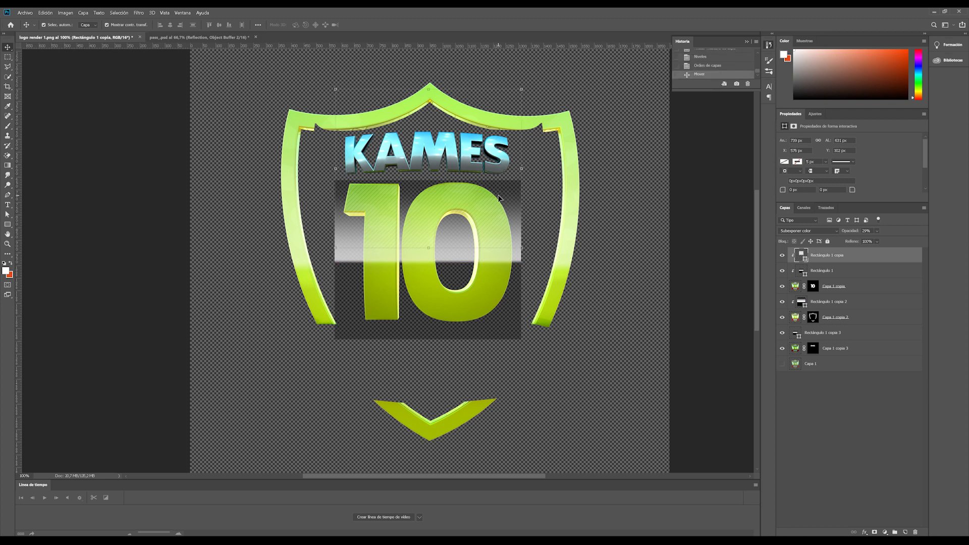
pyautogui.hotkey('ctrl', 'z')
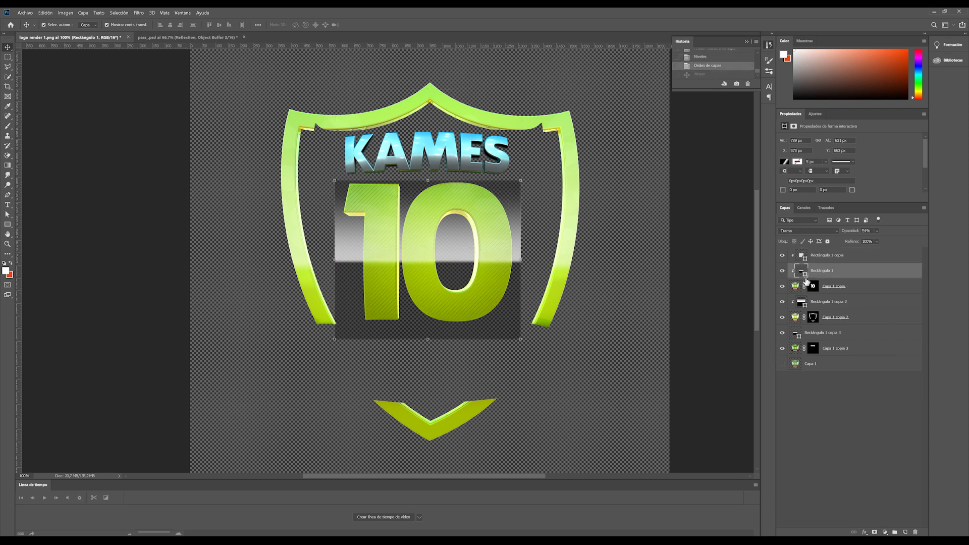
# Delete the bright duplicate rectangle, raise Rectángulo 1 copia 3 over KAMES, and rasterize it.
pyautogui.moveTo(800, 275); pyautogui.dragTo(815, 277)
pyautogui.press('Delete')
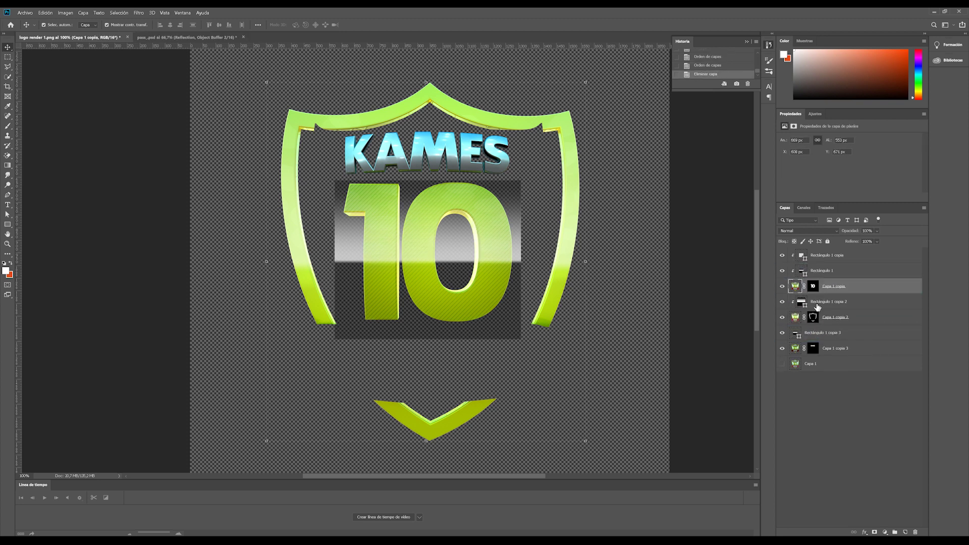
pyautogui.click(822, 332)
pyautogui.moveTo(450, 226); pyautogui.dragTo(456, 135)
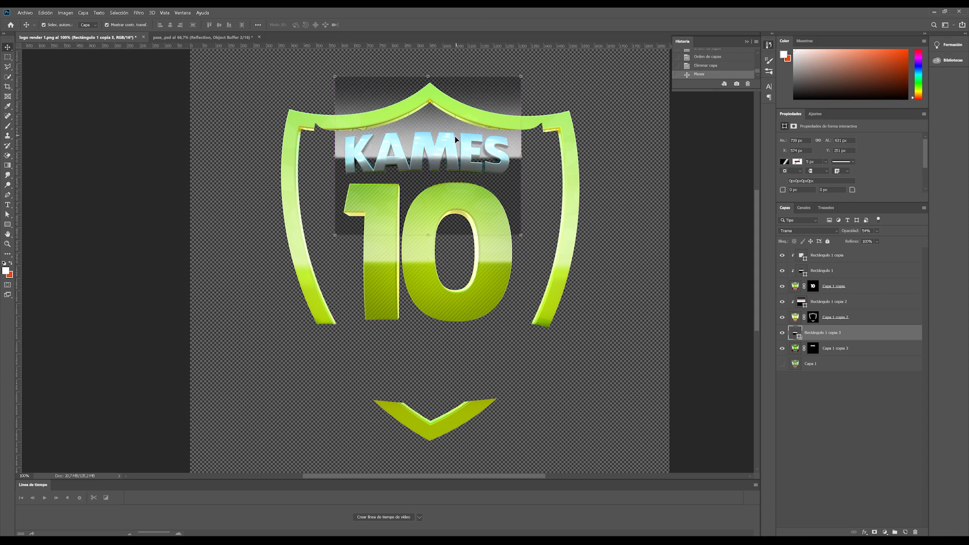
pyautogui.rightClick(819, 333)
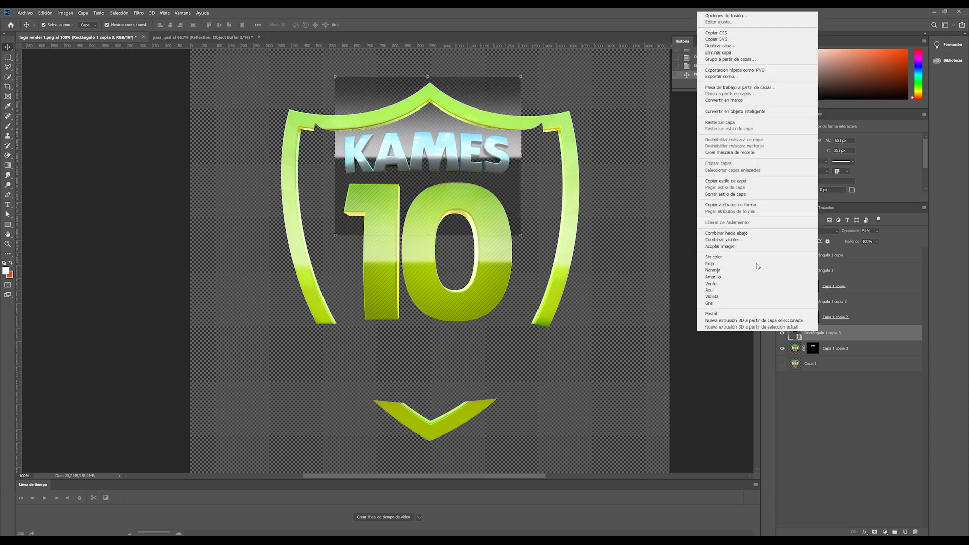
pyautogui.click(719, 123)
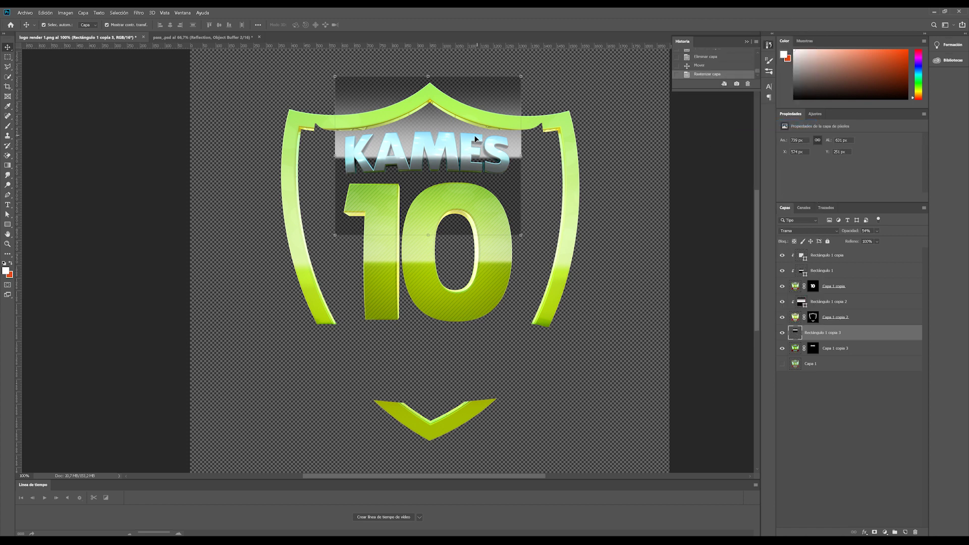
# Warp the rasterized Rectángulo 1 copia 3 so its lower edge arches beneath KAMES.
pyautogui.click(47, 13)
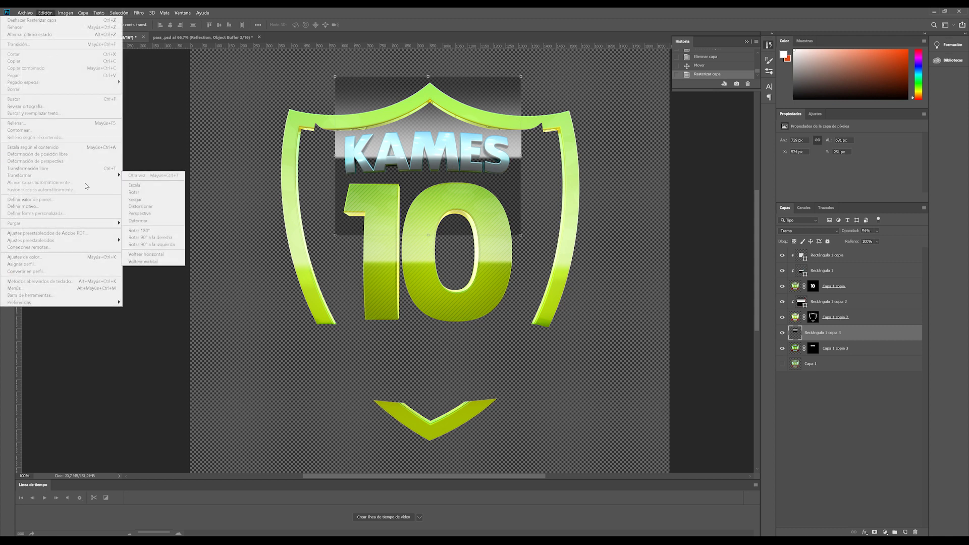
pyautogui.moveTo(45, 175)
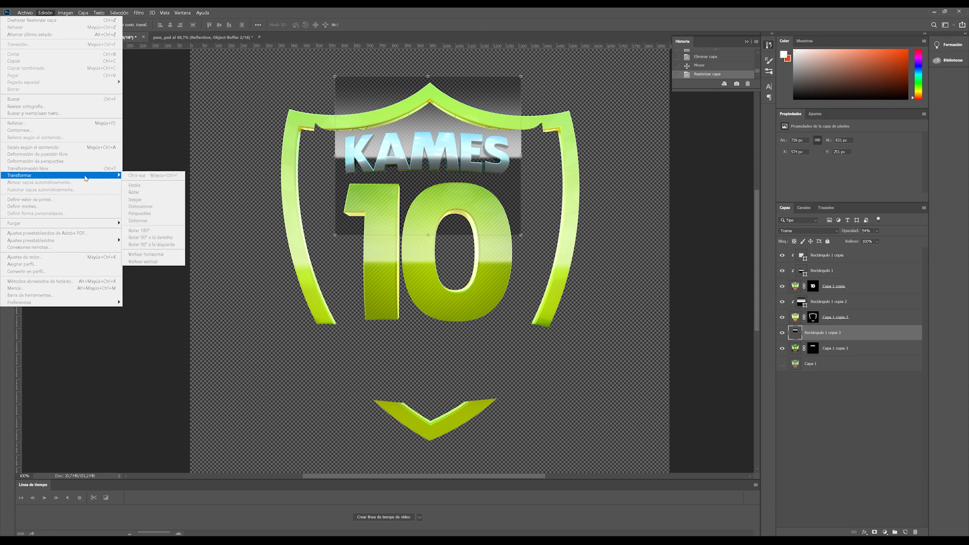
pyautogui.click(138, 221)
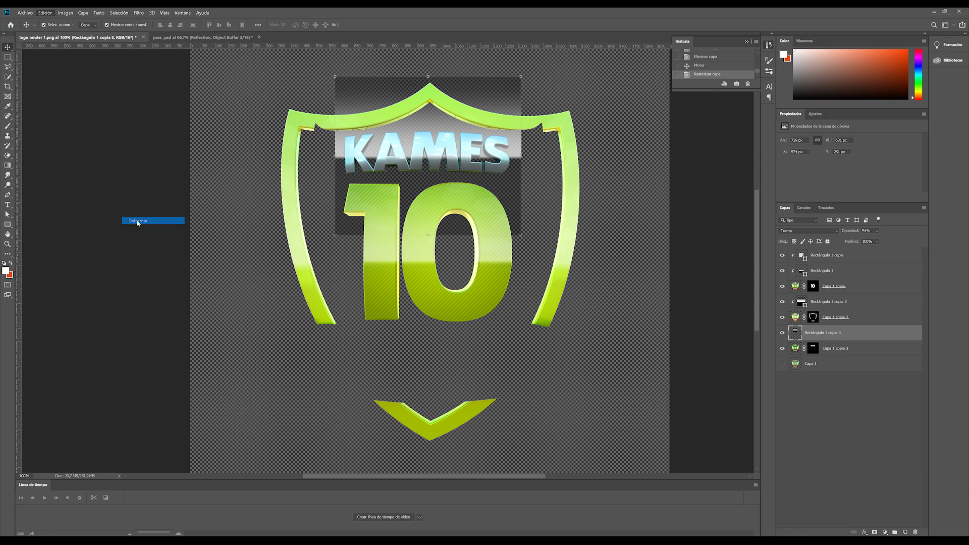
pyautogui.moveTo(337, 182)
pyautogui.mouseDown()
pyautogui.moveTo(333, 158)
pyautogui.moveTo(336, 194)
pyautogui.mouseUp()
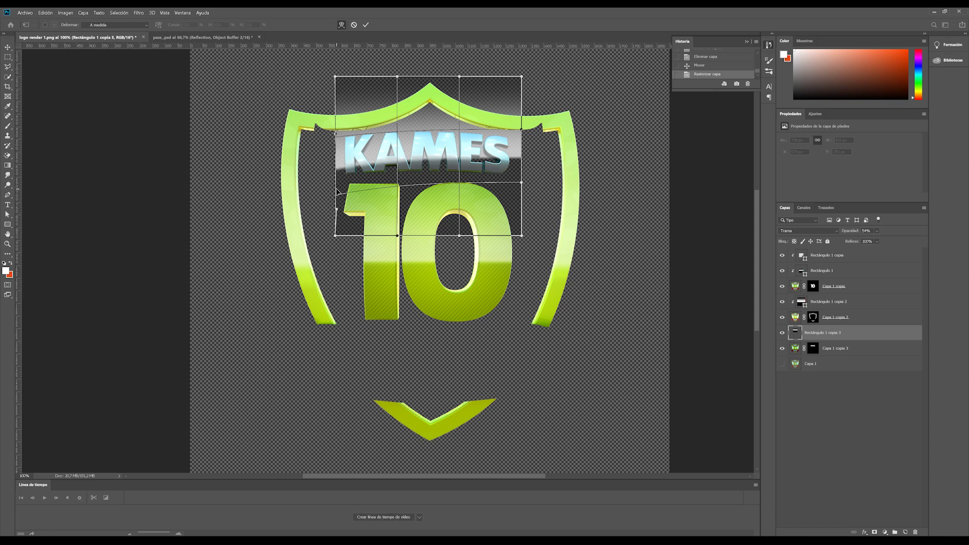
pyautogui.moveTo(522, 171); pyautogui.dragTo(523, 196)
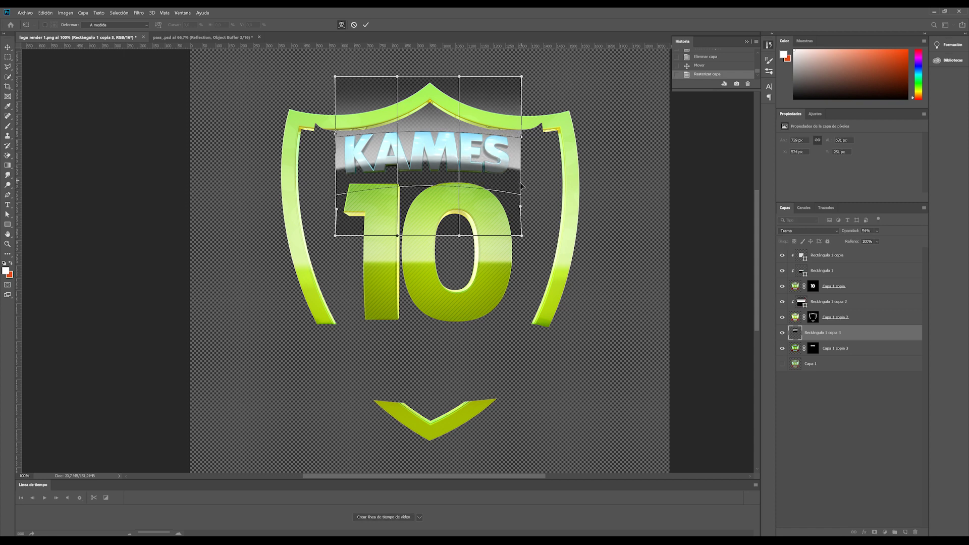
pyautogui.moveTo(425, 136); pyautogui.dragTo(424, 127)
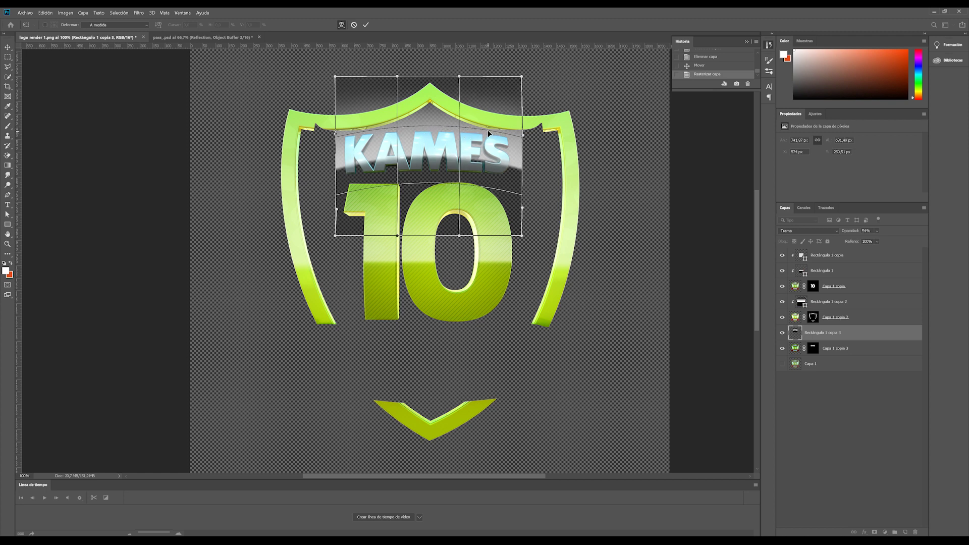
pyautogui.moveTo(487, 135); pyautogui.dragTo(486, 131)
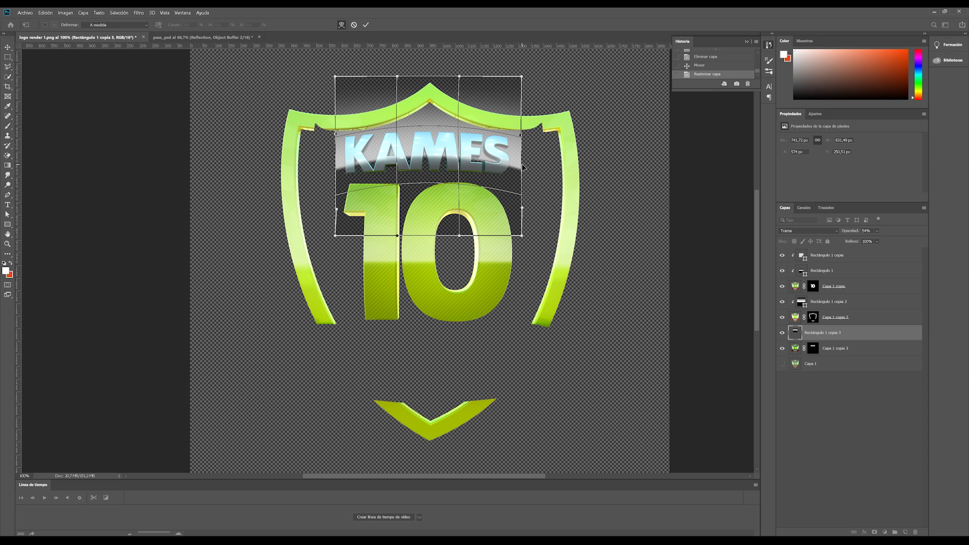
pyautogui.moveTo(520, 169); pyautogui.dragTo(521, 164)
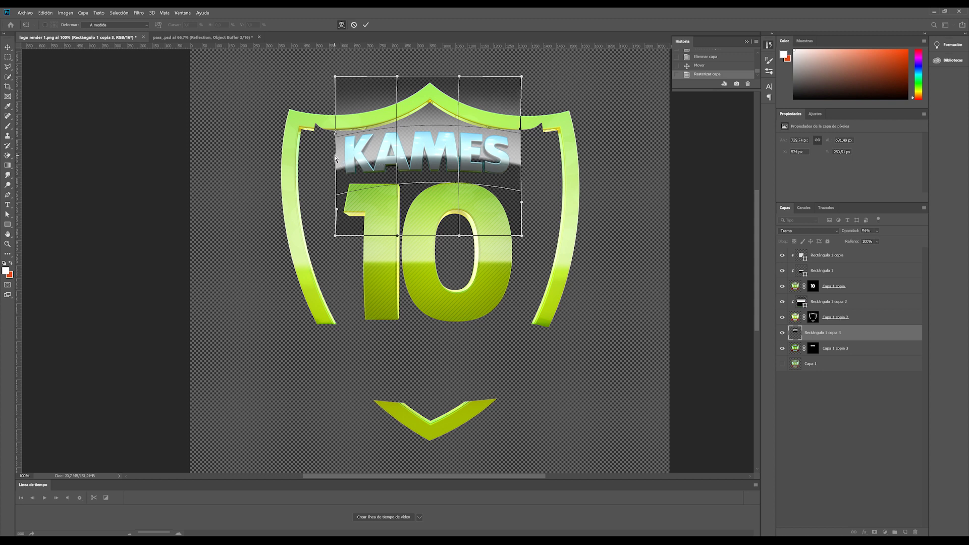
pyautogui.moveTo(338, 168); pyautogui.dragTo(336, 166)
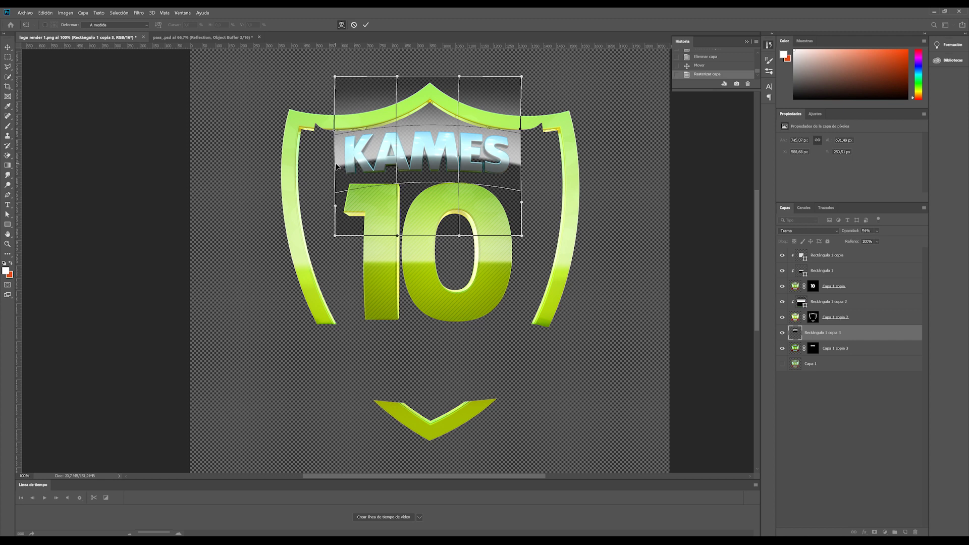
pyautogui.press('Return')
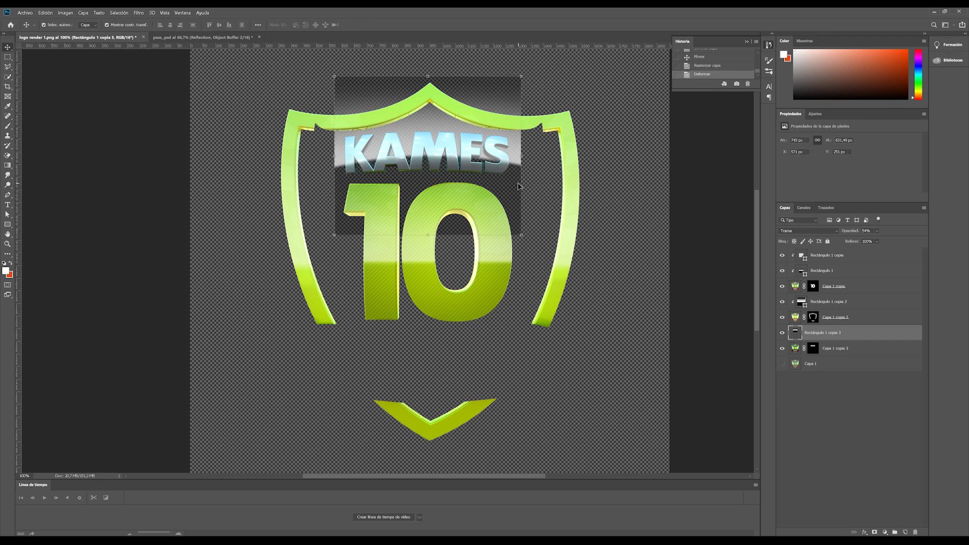
# Clip the warped sheen to the KAMES layer and cycle its blend modes toward Color más claro.
pyautogui.click(804, 402)
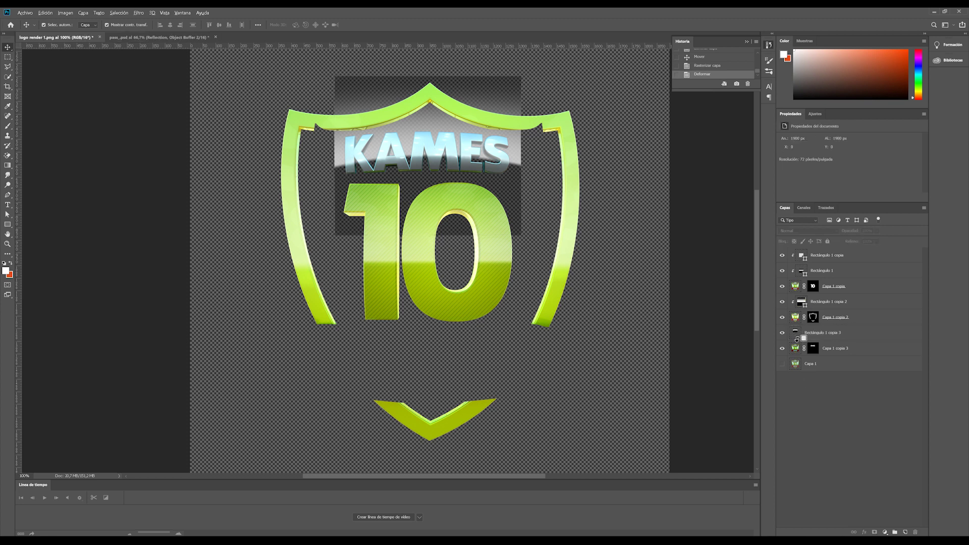
pyautogui.keyDown('alt'); pyautogui.click(795, 340); pyautogui.keyUp('alt')
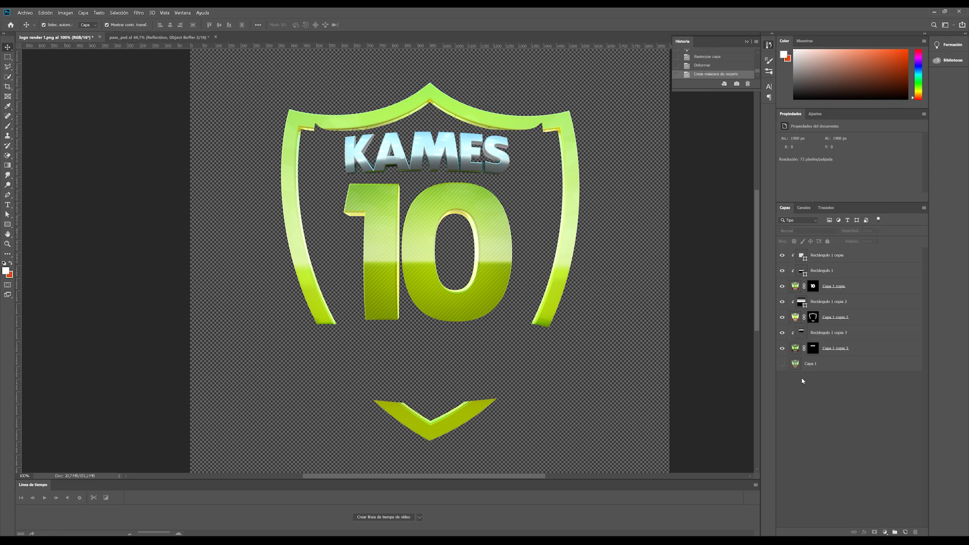
pyautogui.click(820, 333)
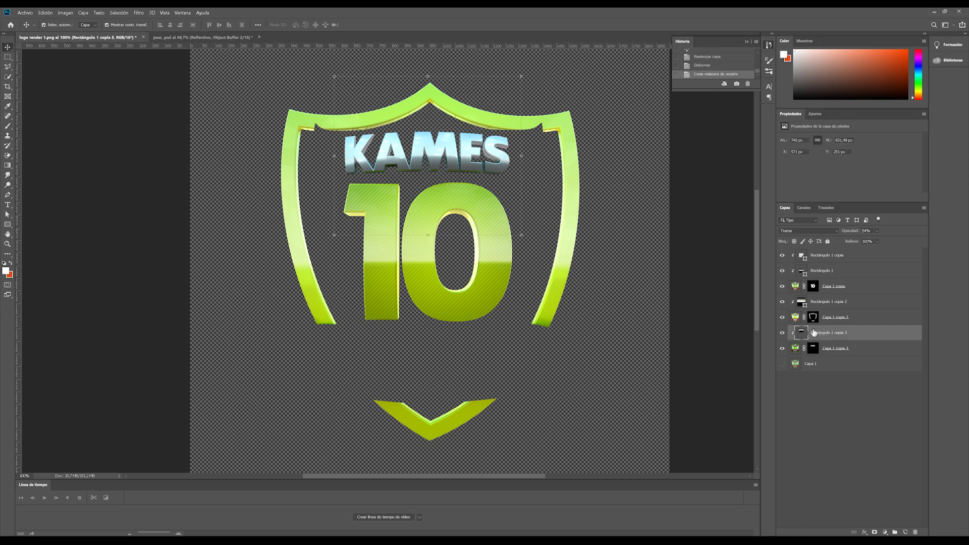
pyautogui.click(796, 233)
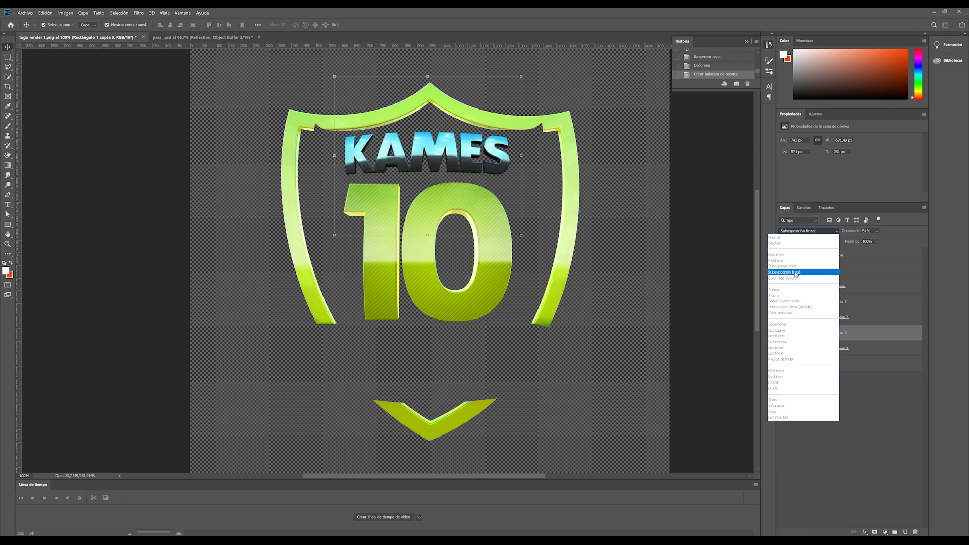
pyautogui.press('Up')
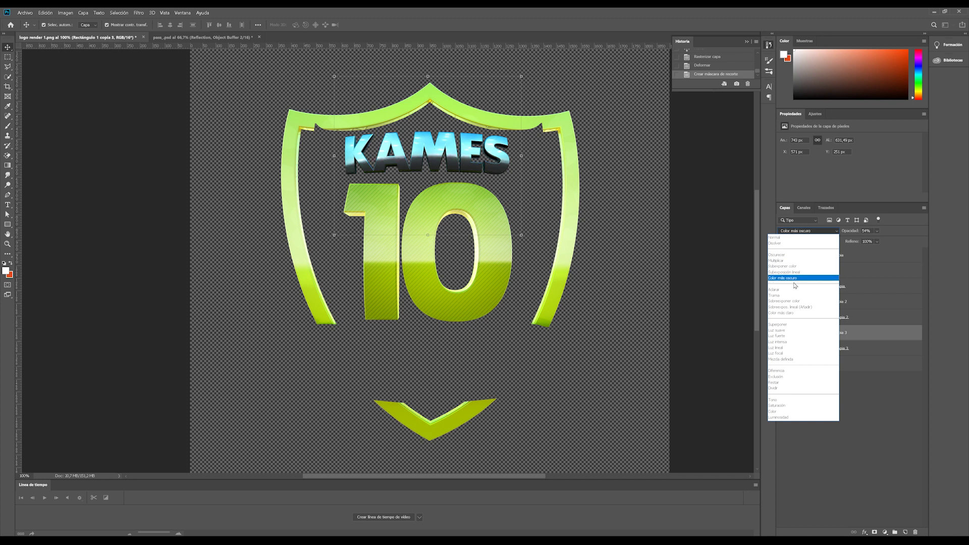
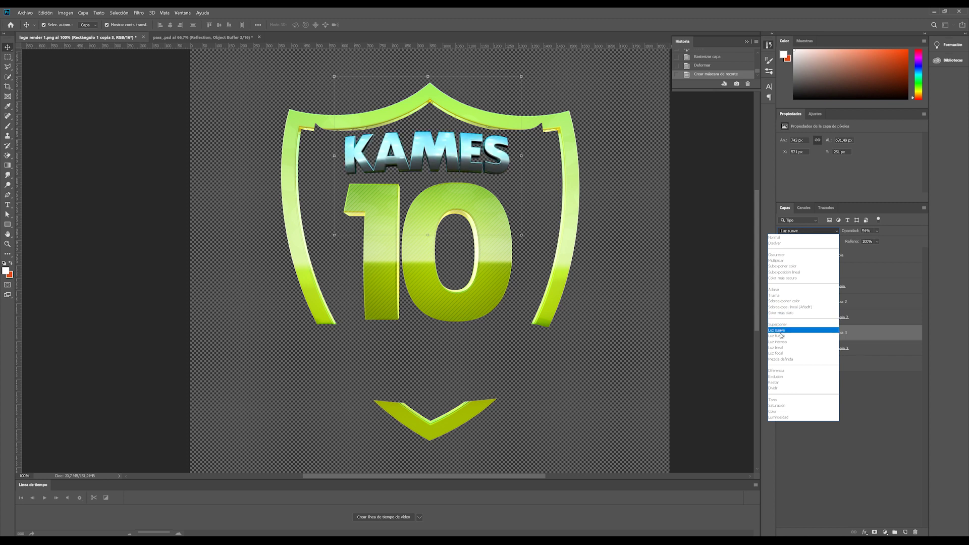
# Set Rectángulo 1 copia 3 to Luz suave, toggle its visibility to compare, then deselect it.
pyautogui.click(779, 330)
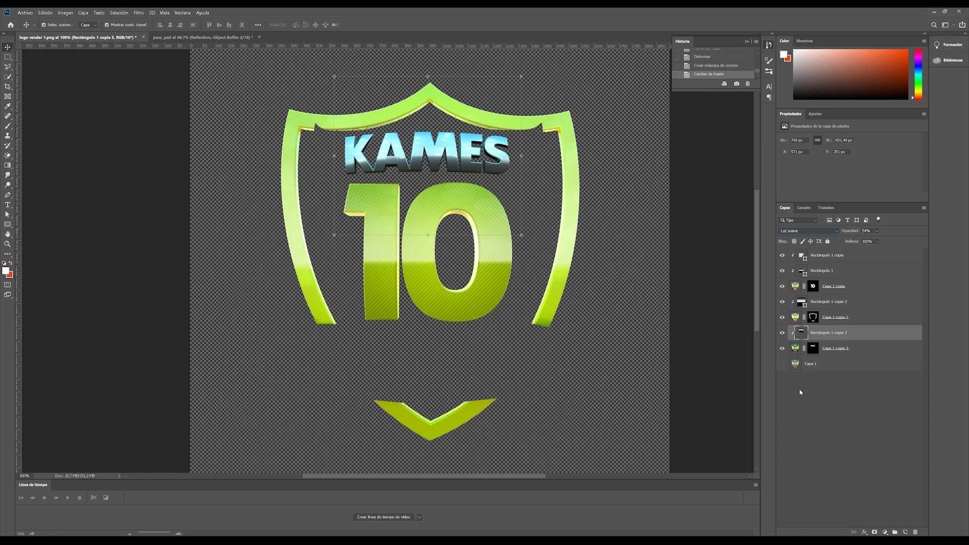
pyautogui.click(782, 332)
pyautogui.click(782, 332)
pyautogui.click(782, 333)
pyautogui.click(782, 333)
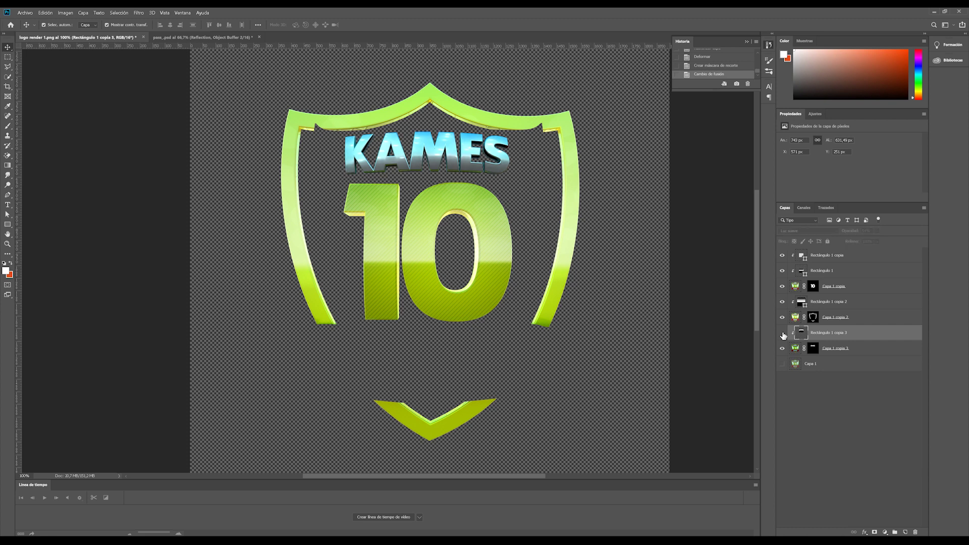
pyautogui.click(782, 333)
pyautogui.click(782, 333)
pyautogui.click(833, 392)
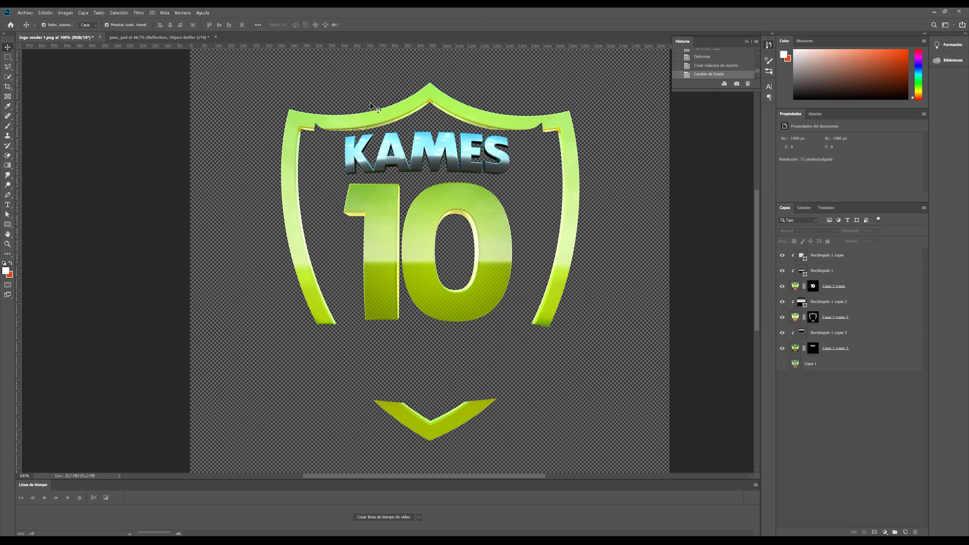
# Duplicate Capa 1, mask it with Object Buffer 3's AÑOS shape, and darken it with Levels.
pyautogui.moveTo(796, 369); pyautogui.dragTo(785, 365)
pyautogui.click(783, 364)
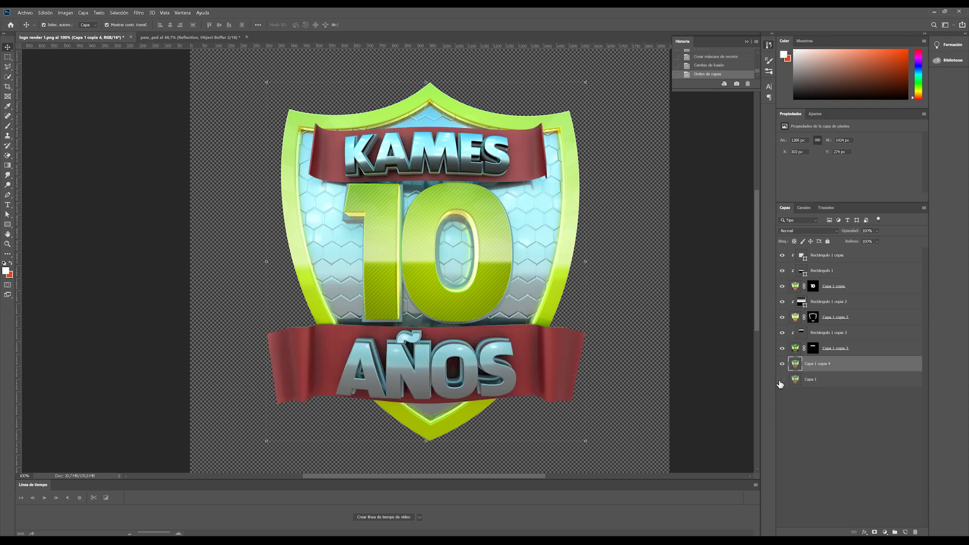
pyautogui.click(171, 37)
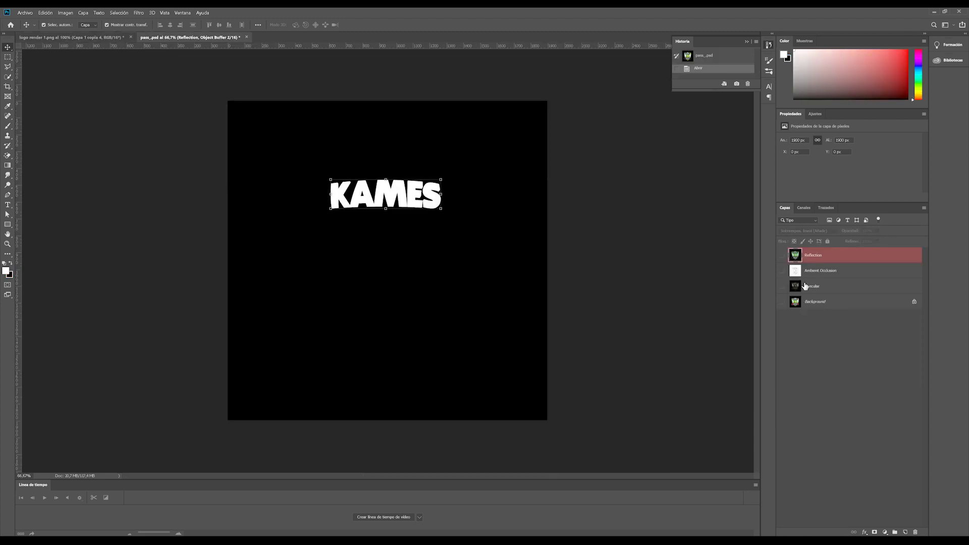
pyautogui.click(803, 208)
pyautogui.click(813, 323)
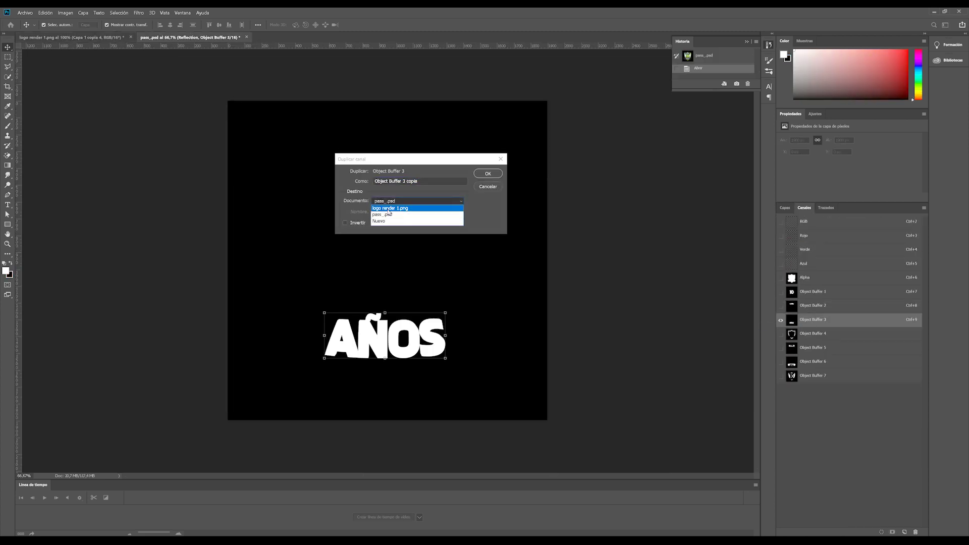
pyautogui.press('Return')
pyautogui.keyDown('ctrl'); pyautogui.click(791, 319); pyautogui.keyUp('ctrl')
pyautogui.click(784, 207)
pyautogui.click(875, 532)
pyautogui.hotkey('ctrl', 'l')
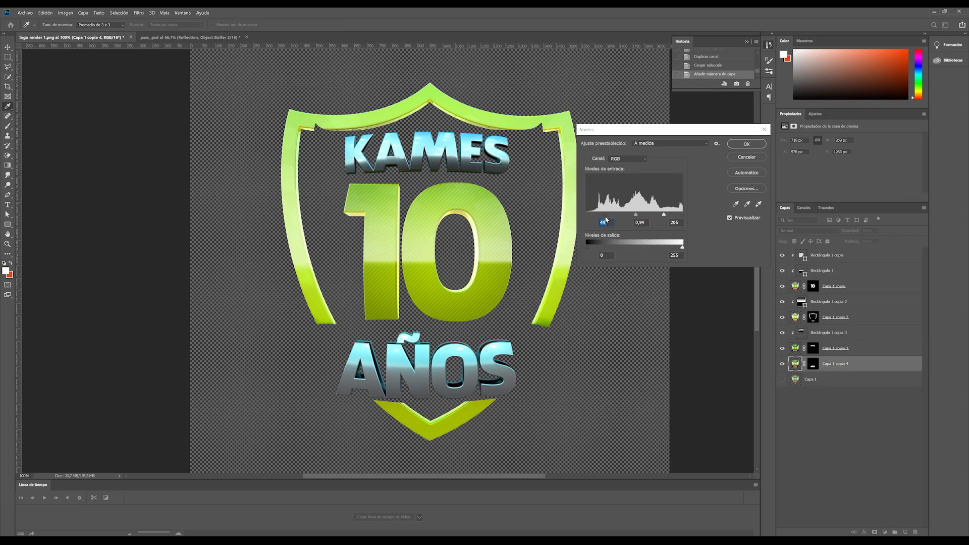
pyautogui.moveTo(632, 214); pyautogui.dragTo(639, 217)
pyautogui.press('Return')
# Move a shine copy over AÑOS, warp it to the lettering's curve, and clip it.
pyautogui.moveTo(428, 156); pyautogui.dragTo(428, 368)
pyautogui.hotkey('ctrl', 't')
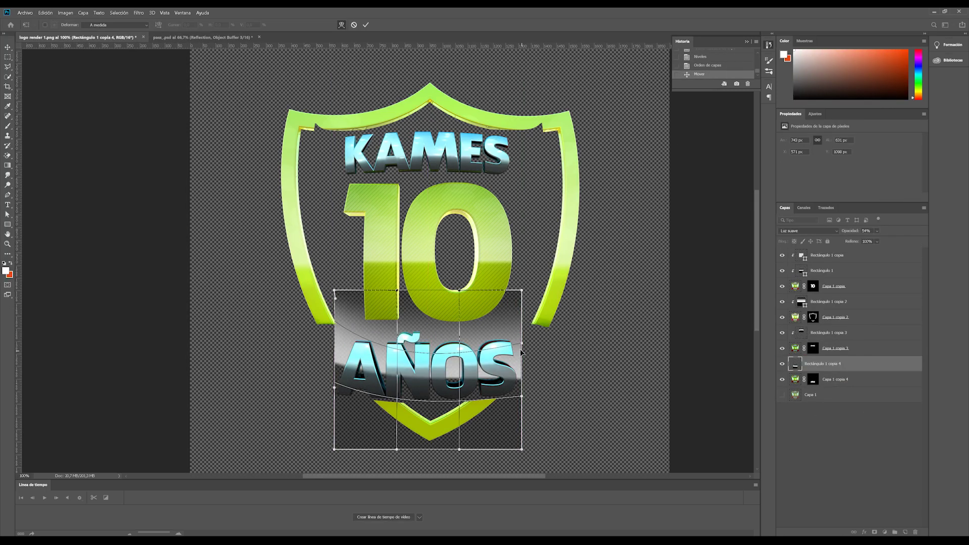
pyautogui.moveTo(485, 353); pyautogui.dragTo(512, 338)
pyautogui.press('Return')
pyautogui.hotkey('ctrl', 'alt', 'g')
pyautogui.click(651, 390)
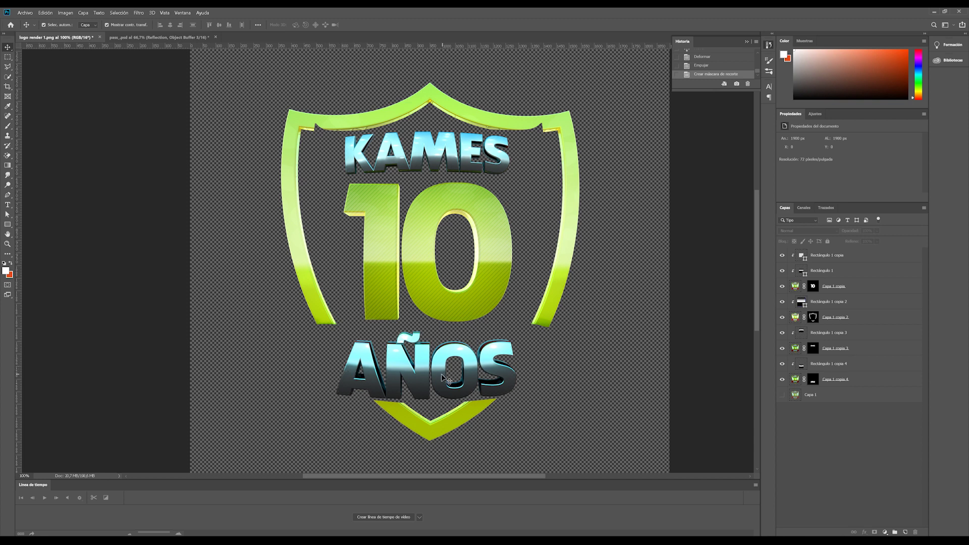
pyautogui.hotkey('ctrl', '-')
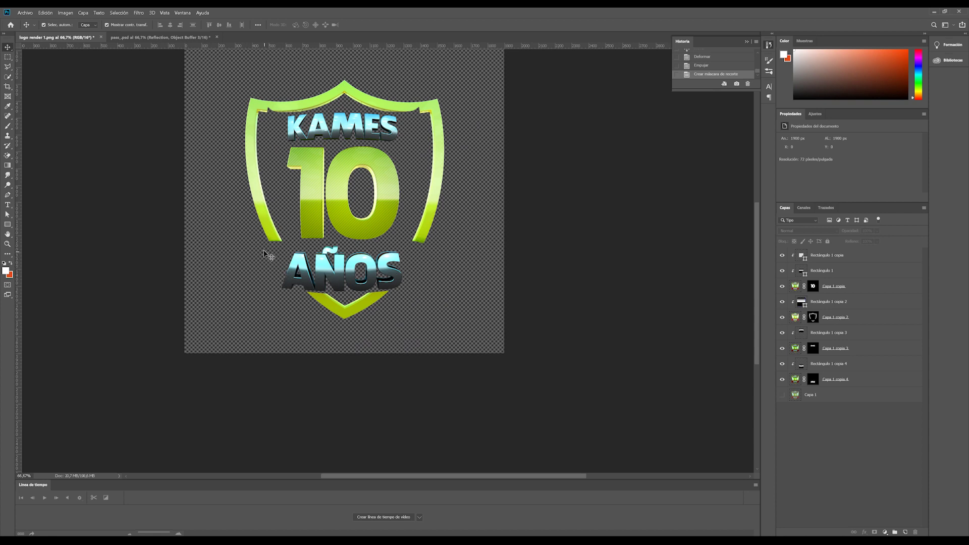
# Duplicate the base render Capa 1 and make the new copy visible.
pyautogui.hotkey('ctrl', '+')
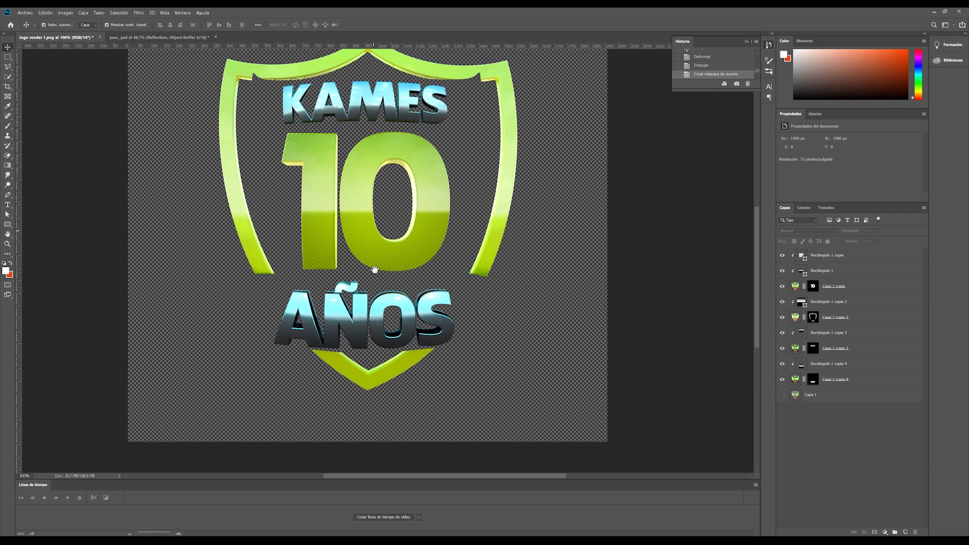
pyautogui.moveTo(373, 235); pyautogui.dragTo(367, 279)
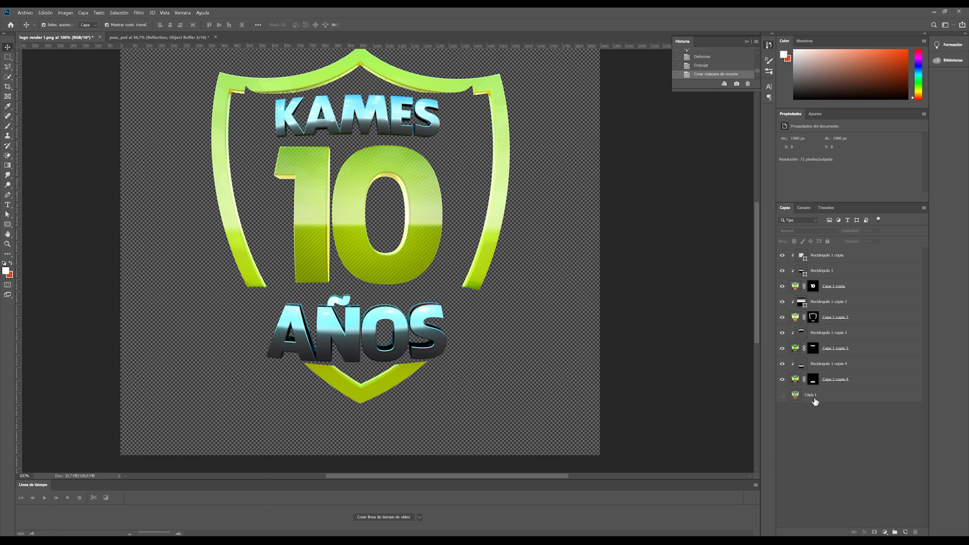
pyautogui.doubleClick(810, 395)
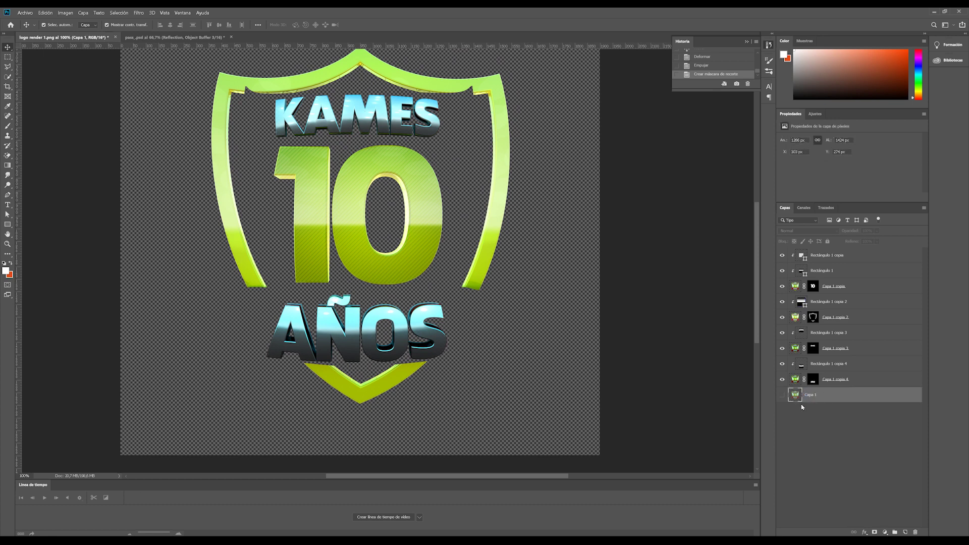
pyautogui.press('Return')
pyautogui.hotkey('ctrl', 'j')
pyautogui.click(783, 395)
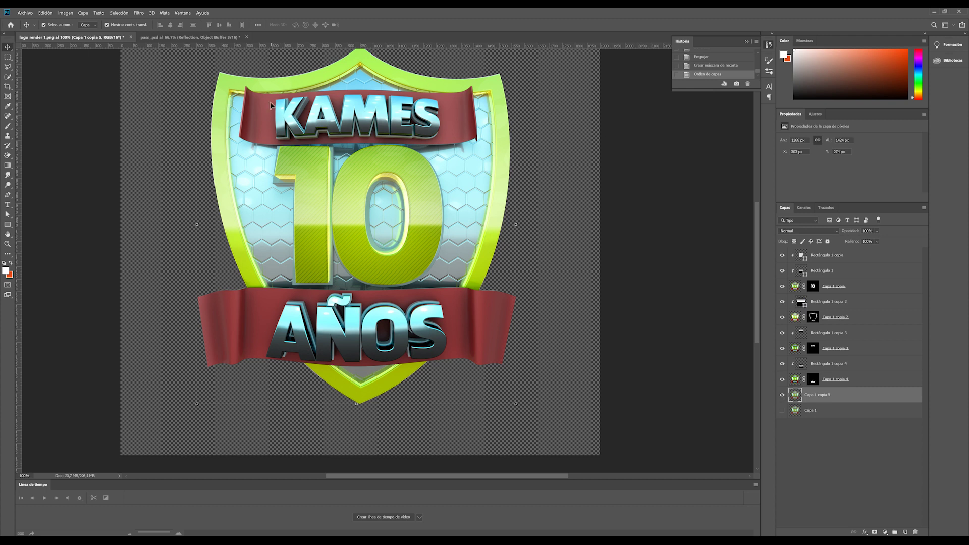
pyautogui.click(839, 411)
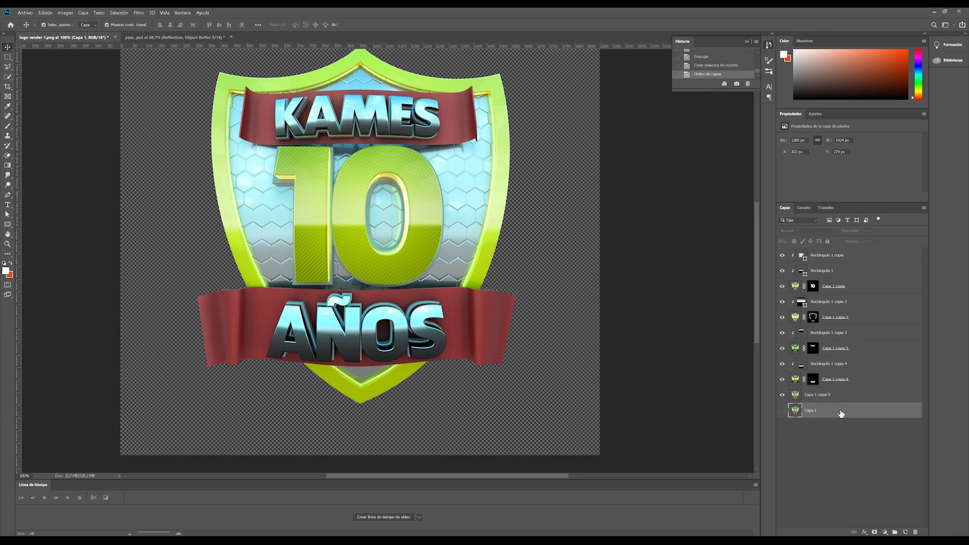
pyautogui.click(825, 394)
# Duplicate Object Buffer 6 from pass_.psd into the logo and use it as the copy's layer mask.
pyautogui.click(214, 39)
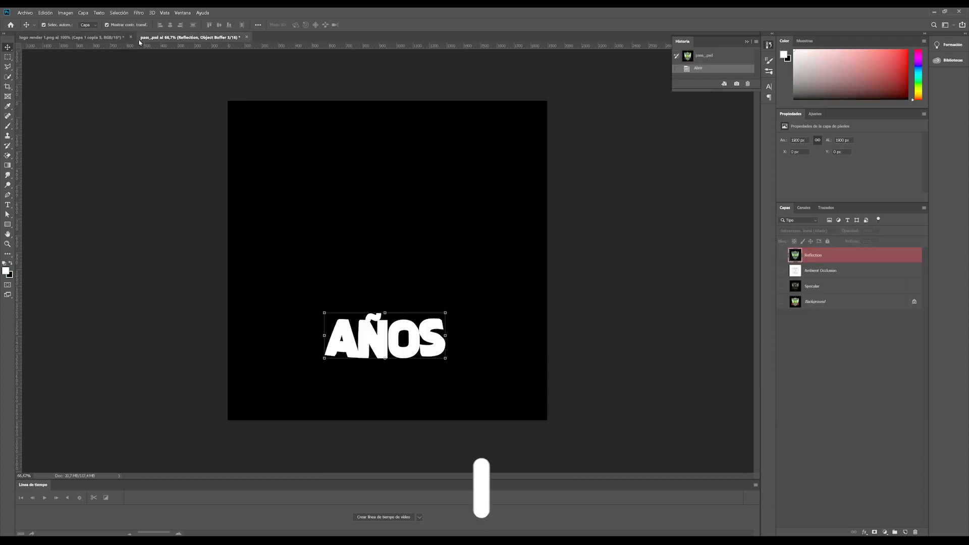
pyautogui.click(803, 212)
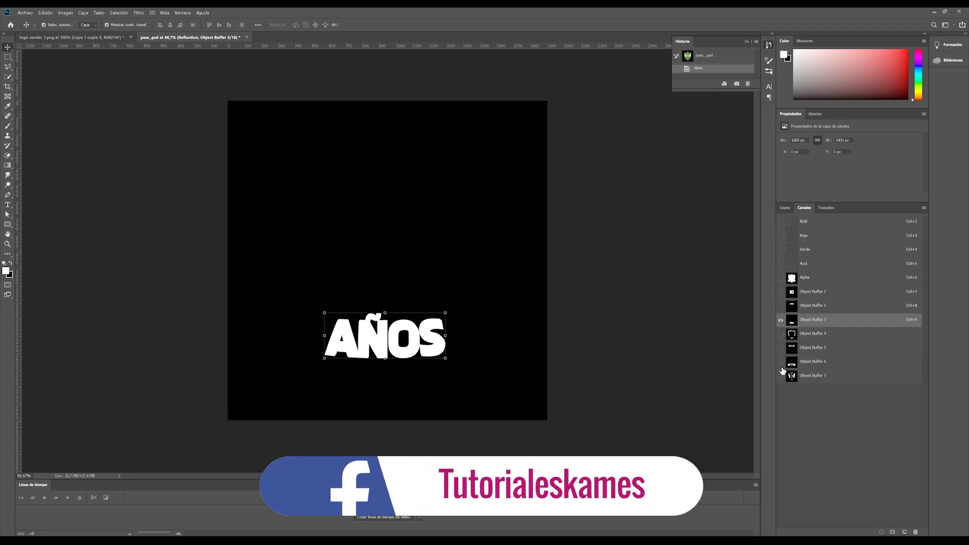
pyautogui.click(814, 364)
pyautogui.rightClick(816, 365)
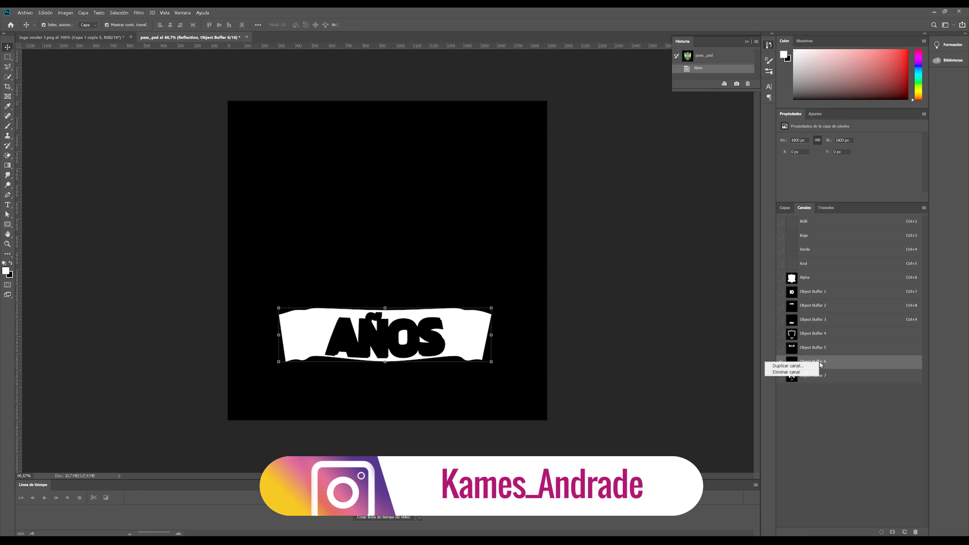
pyautogui.click(791, 367)
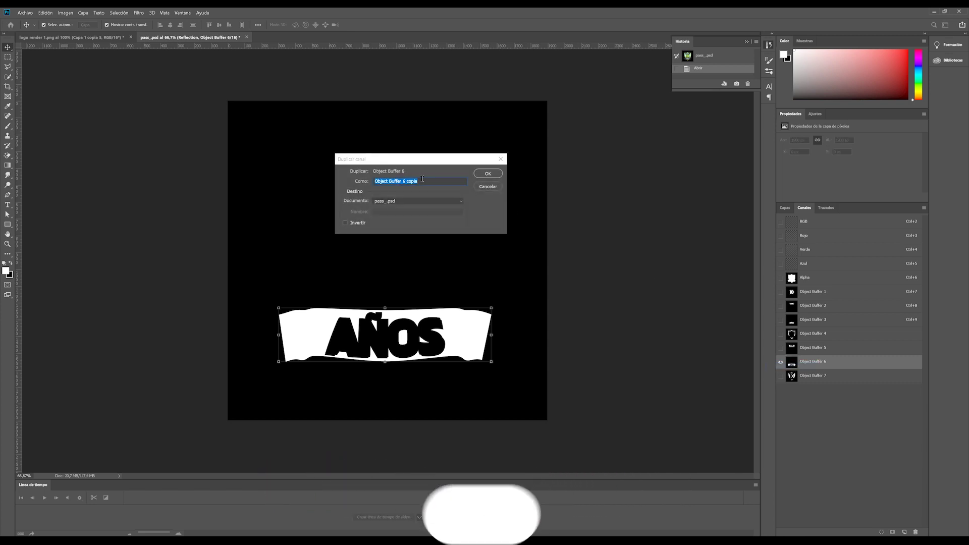
pyautogui.click(419, 201)
pyautogui.click(398, 214)
pyautogui.press('Return')
pyautogui.keyDown('ctrl'); pyautogui.click(791, 333); pyautogui.keyUp('ctrl')
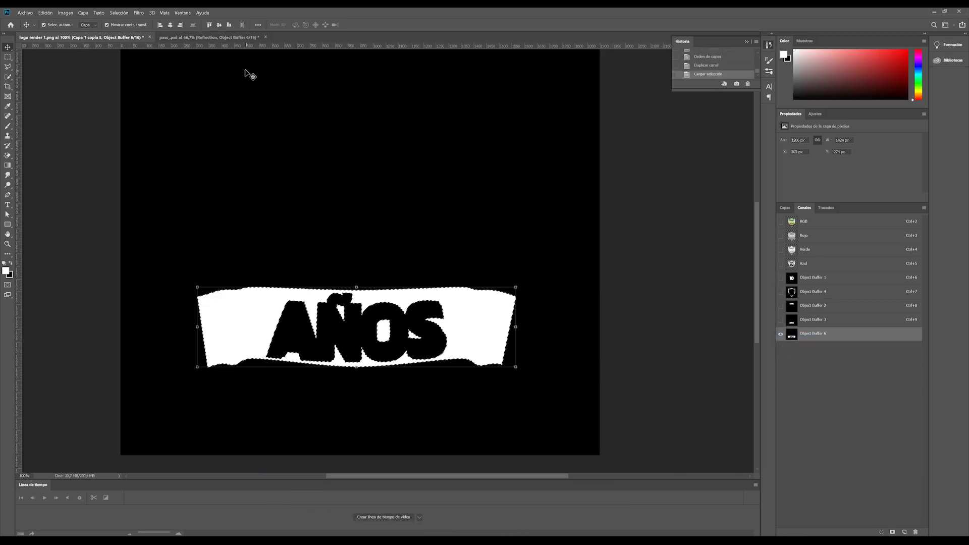
pyautogui.click(784, 207)
pyautogui.click(875, 532)
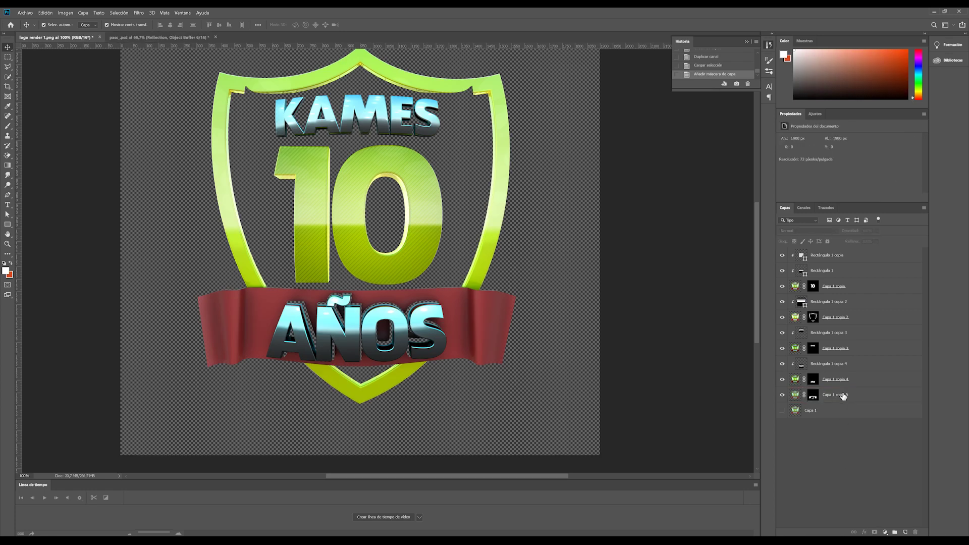
pyautogui.click(834, 398)
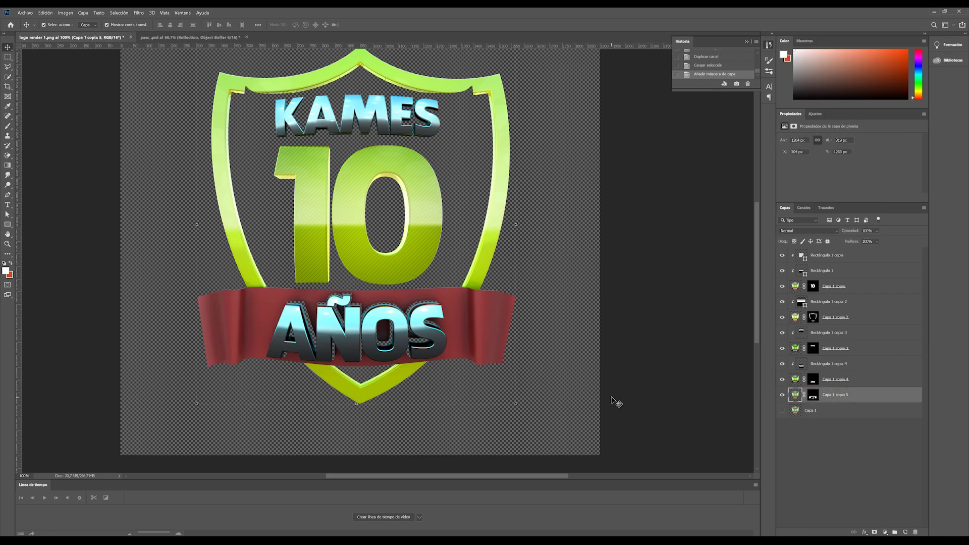
# Apply Levels with input values 25 / 0.96 / 212 to the ribbon layer.
pyautogui.hotkey('ctrl', 'l')
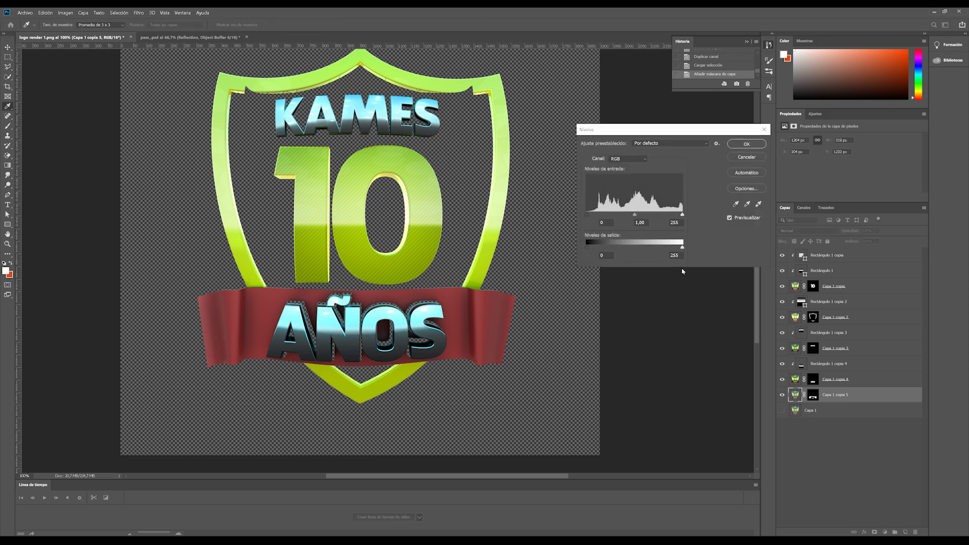
pyautogui.moveTo(682, 214); pyautogui.dragTo(665, 215)
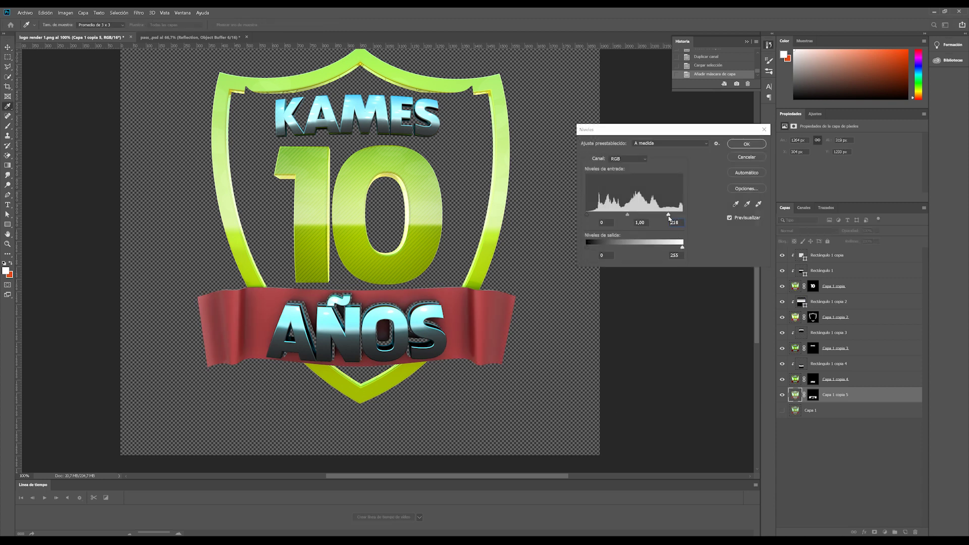
pyautogui.moveTo(586, 214); pyautogui.dragTo(633, 218)
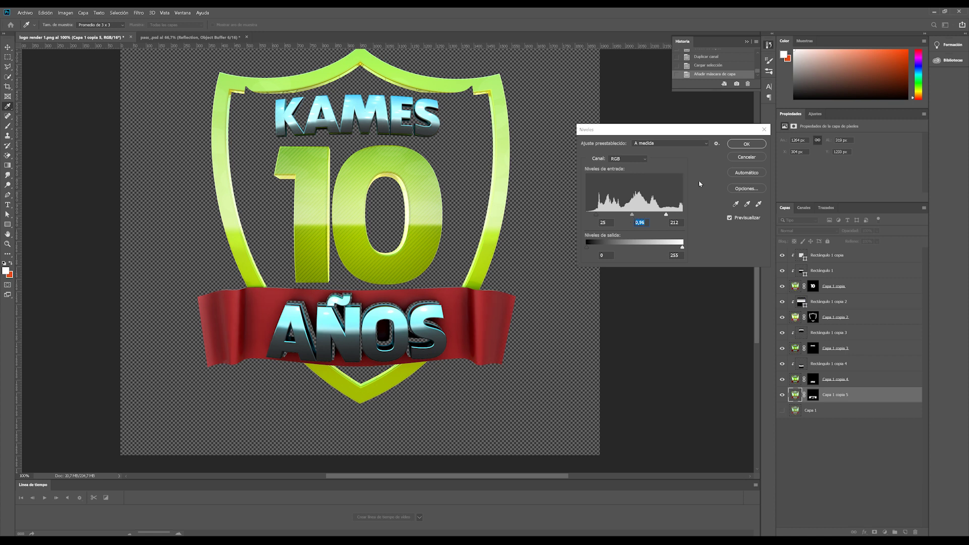
pyautogui.click(748, 147)
# Add a new empty layer above the ribbon and name it brillos.
pyautogui.click(826, 423)
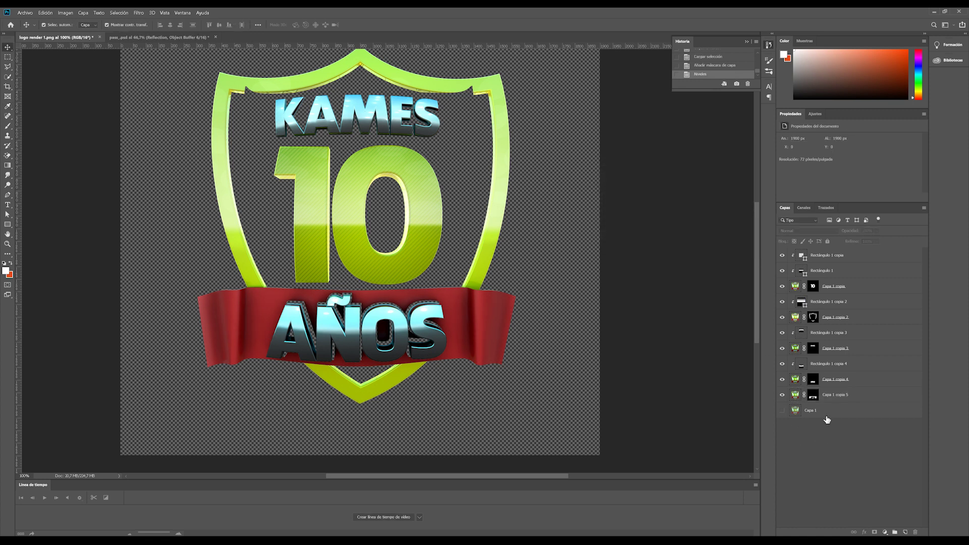
pyautogui.click(833, 398)
pyautogui.click(905, 532)
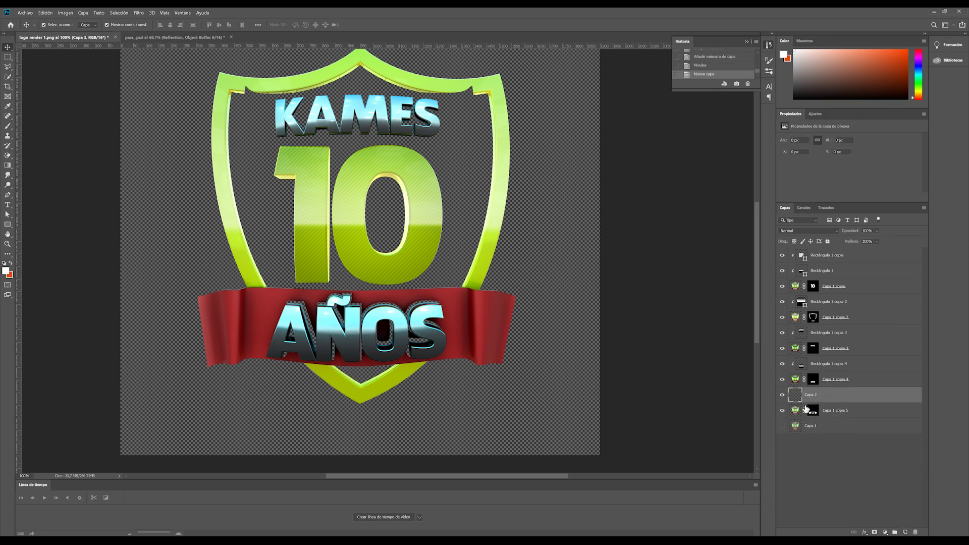
pyautogui.doubleClick(810, 395)
pyautogui.write('brillos')
pyautogui.press('Return')
# Select the Brush tool and set a white foreground colour.
pyautogui.click(8, 125)
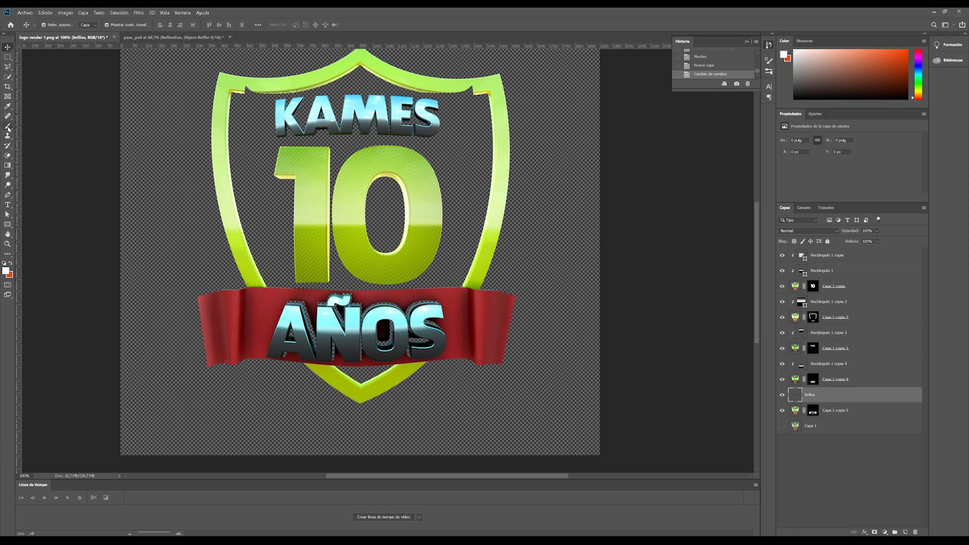
pyautogui.click(6, 271)
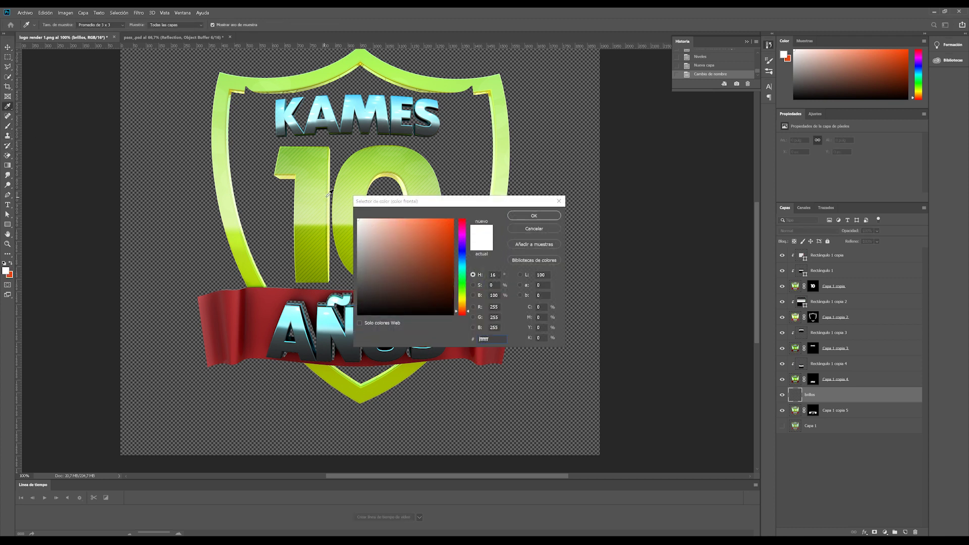
pyautogui.click(533, 215)
# Set the brush to 18 px and paint a white vertical streak at the ribbon's left.
pyautogui.rightClick(207, 227)
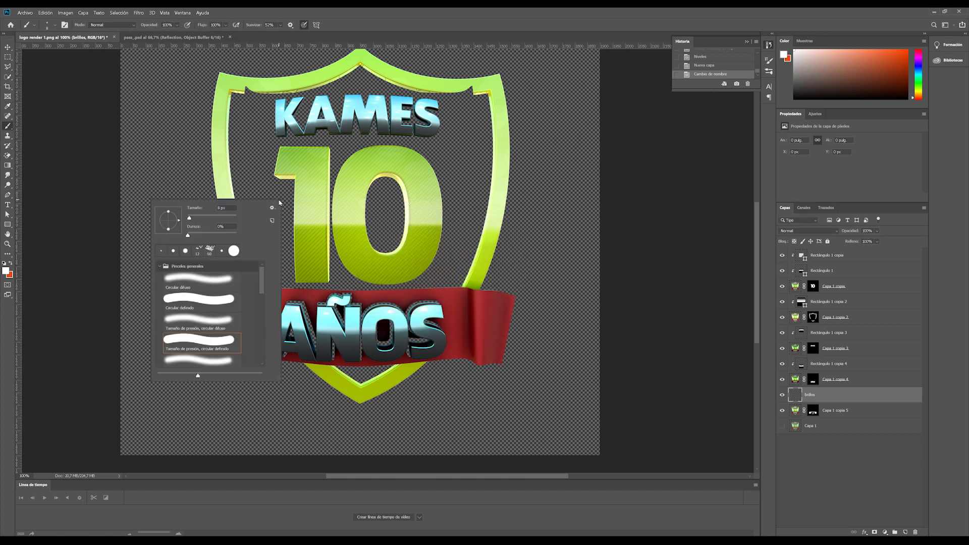
pyautogui.moveTo(190, 220); pyautogui.dragTo(195, 218)
pyautogui.click(245, 177)
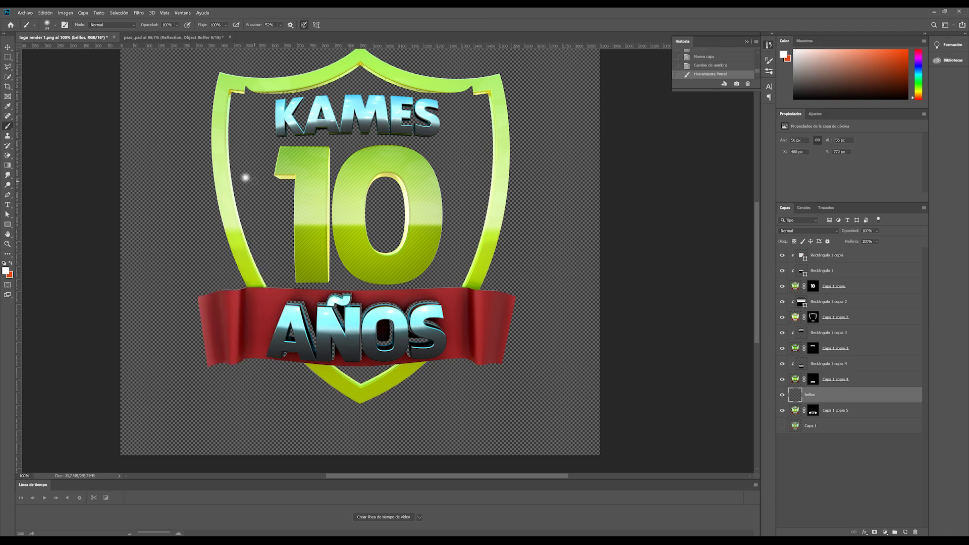
pyautogui.hotkey('ctrl', 'z')
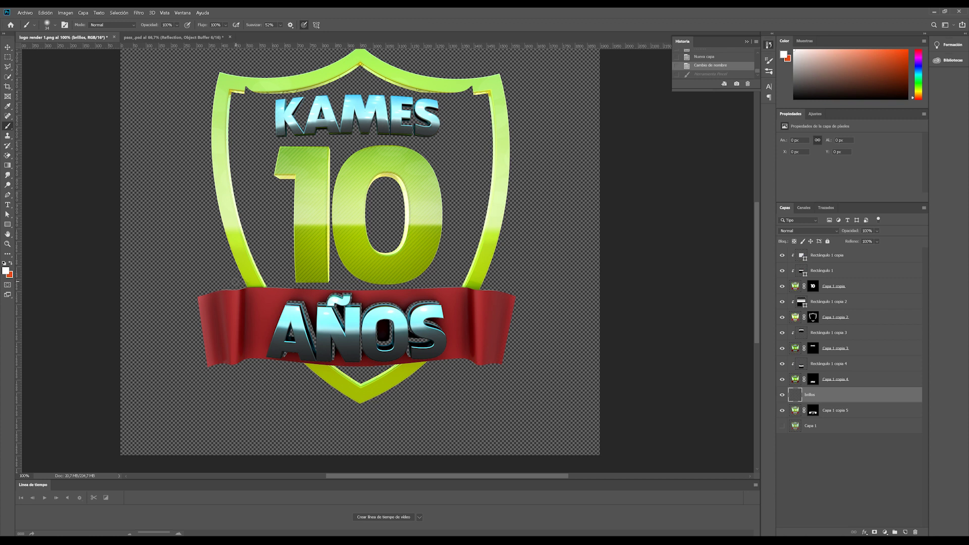
pyautogui.click(235, 281)
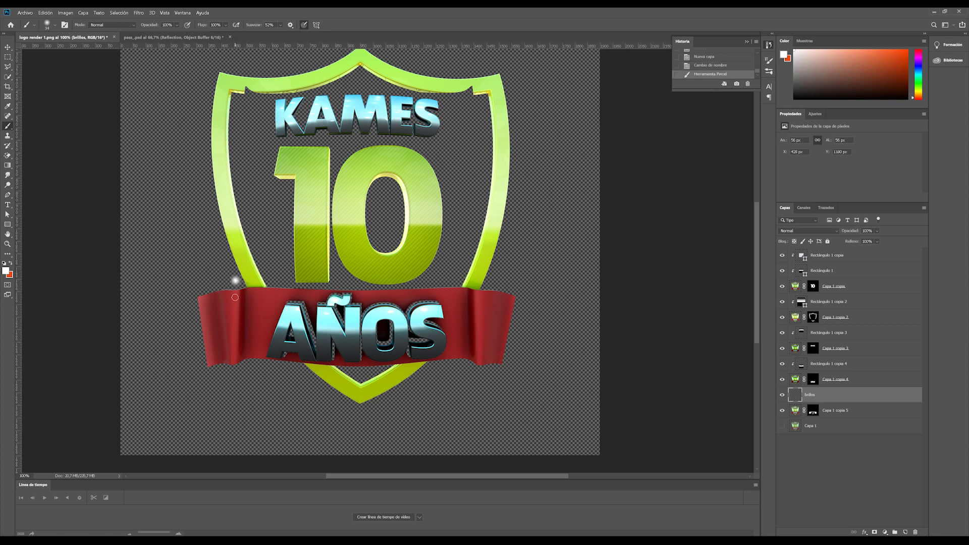
pyautogui.keyDown('shift'); pyautogui.click(234, 374); pyautogui.keyUp('shift')
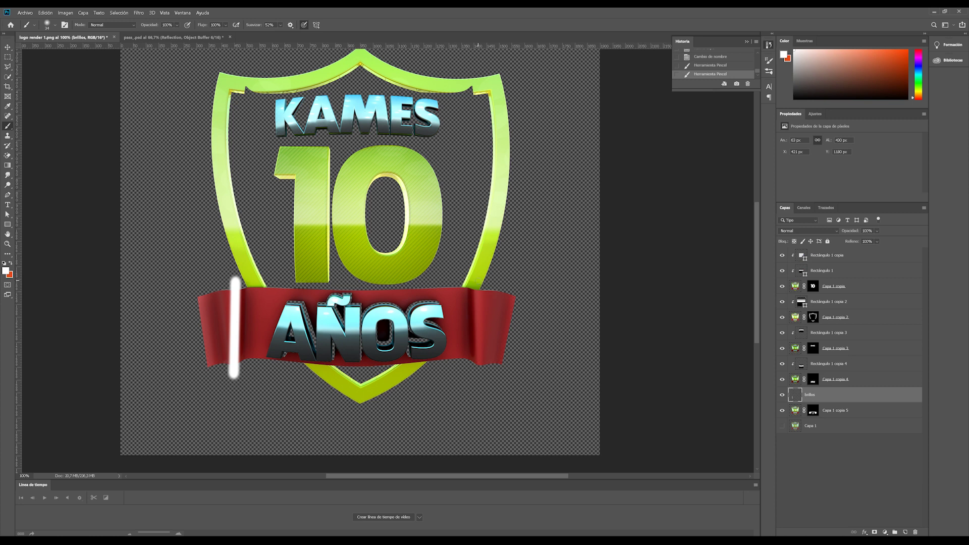
# Paint white vertical streaks on the ribbon's right side, redoing one misplaced stroke.
pyautogui.keyDown('shift'); pyautogui.click(476, 328); pyautogui.keyUp('shift')
pyautogui.keyDown('shift'); pyautogui.click(481, 373); pyautogui.keyUp('shift')
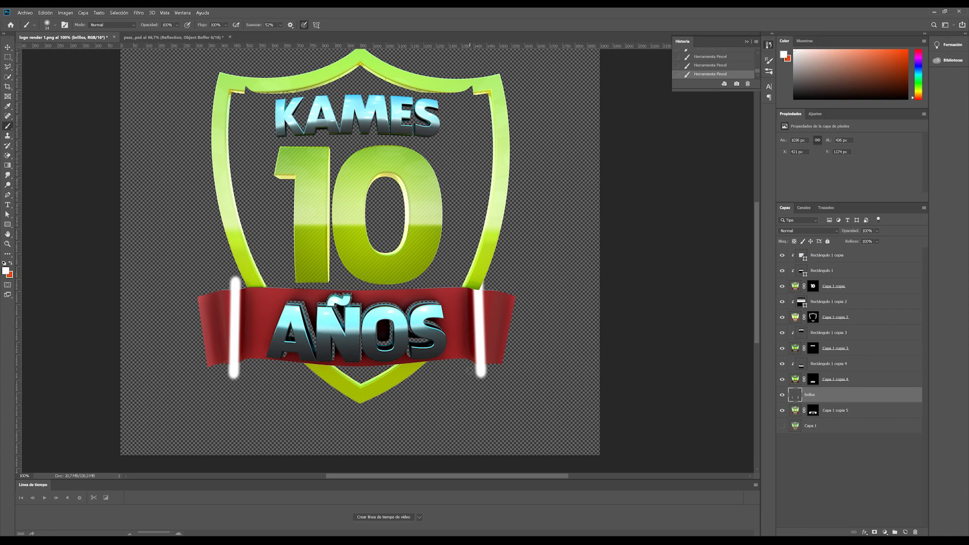
pyautogui.hotkey('ctrl', 'z')
pyautogui.click(476, 354)
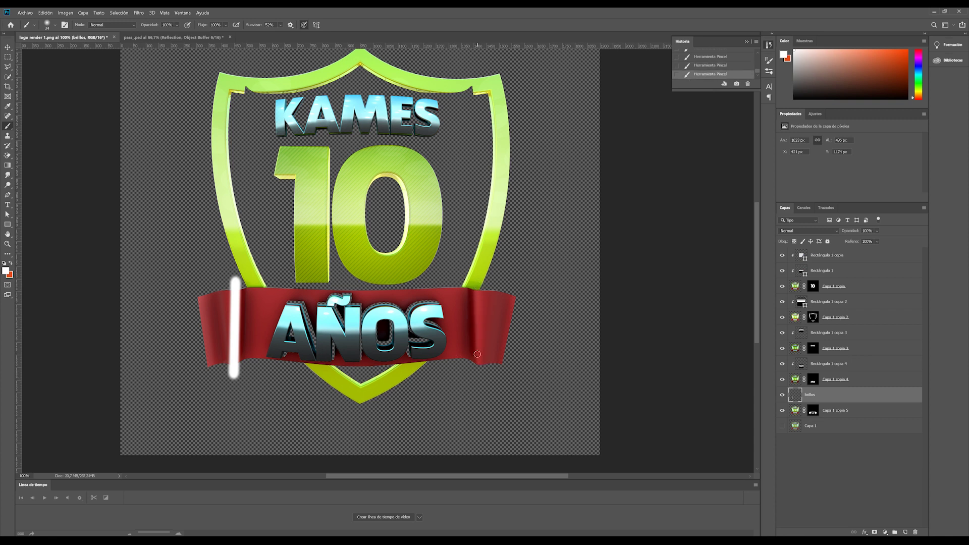
pyautogui.keyDown('shift'); pyautogui.click(477, 376); pyautogui.keyUp('shift')
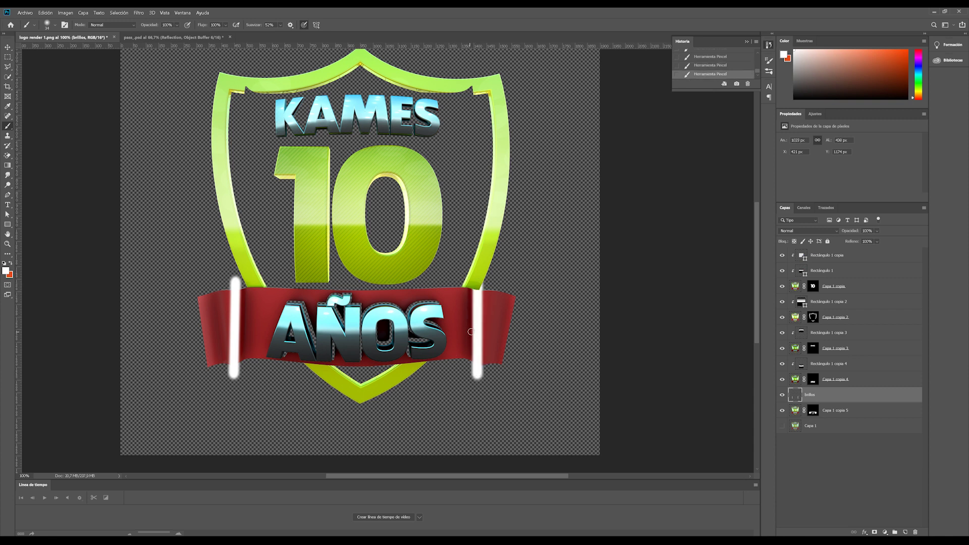
pyautogui.click(449, 276)
pyautogui.keyDown('shift'); pyautogui.click(452, 371); pyautogui.keyUp('shift')
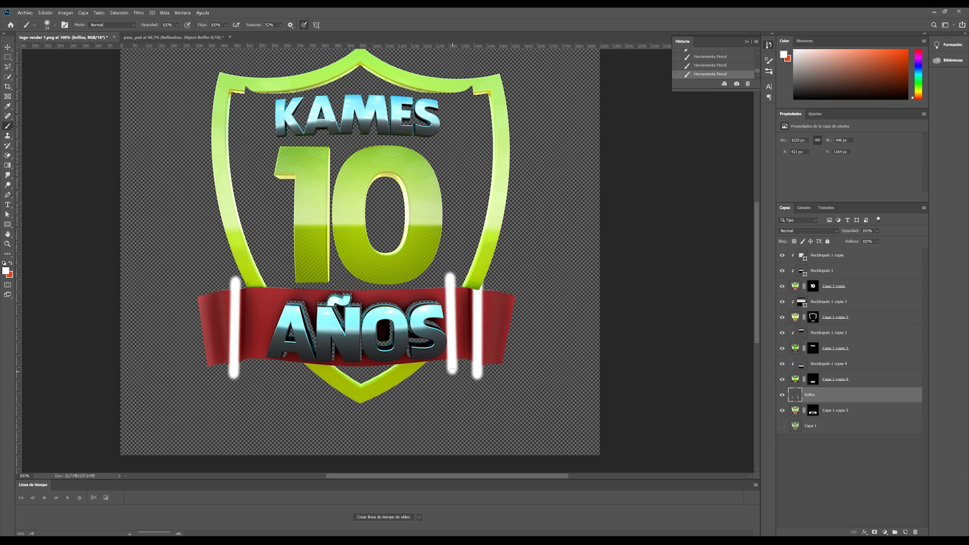
# Add slanted streaks at both ribbon tips and clip the streaks to the ribbon layer.
pyautogui.keyDown('shift'); pyautogui.click(257, 372); pyautogui.keyUp('shift')
pyautogui.click(201, 284)
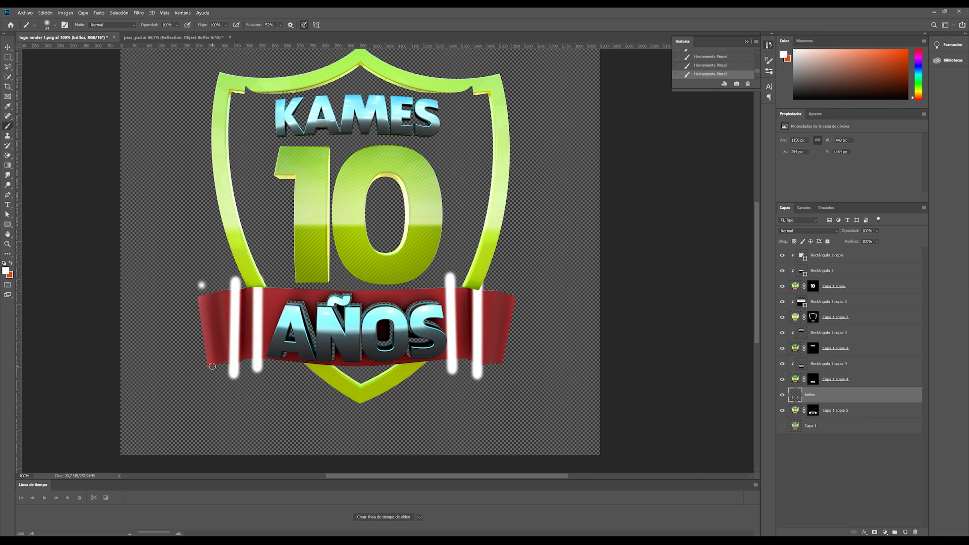
pyautogui.keyDown('shift'); pyautogui.click(213, 377); pyautogui.keyUp('shift')
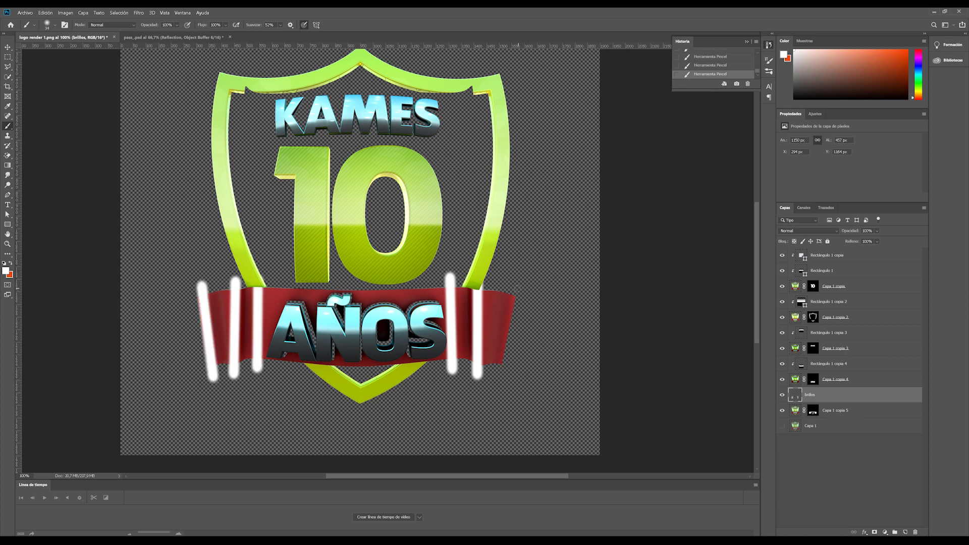
pyautogui.click(510, 286)
pyautogui.keyDown('shift'); pyautogui.click(496, 378); pyautogui.keyUp('shift')
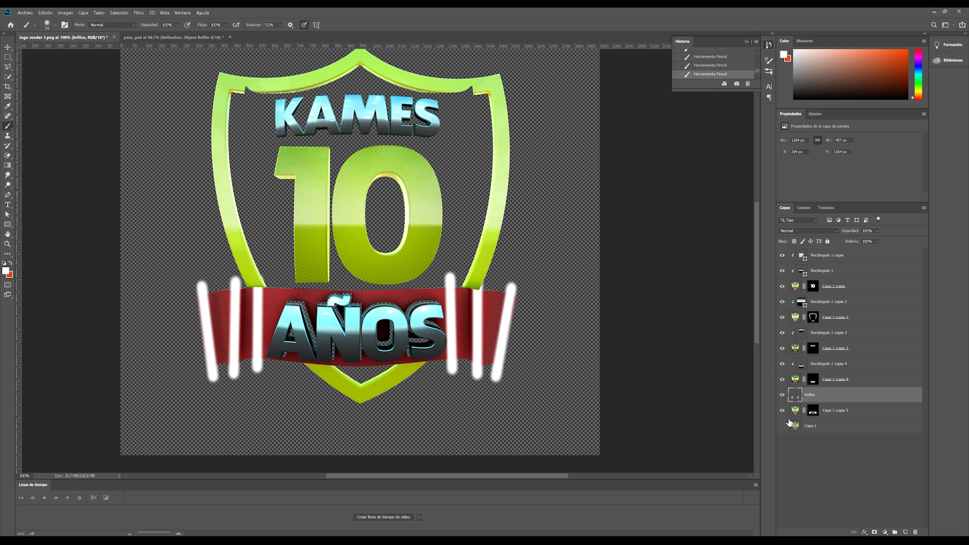
pyautogui.keyDown('alt'); pyautogui.click(797, 401); pyautogui.keyUp('alt')
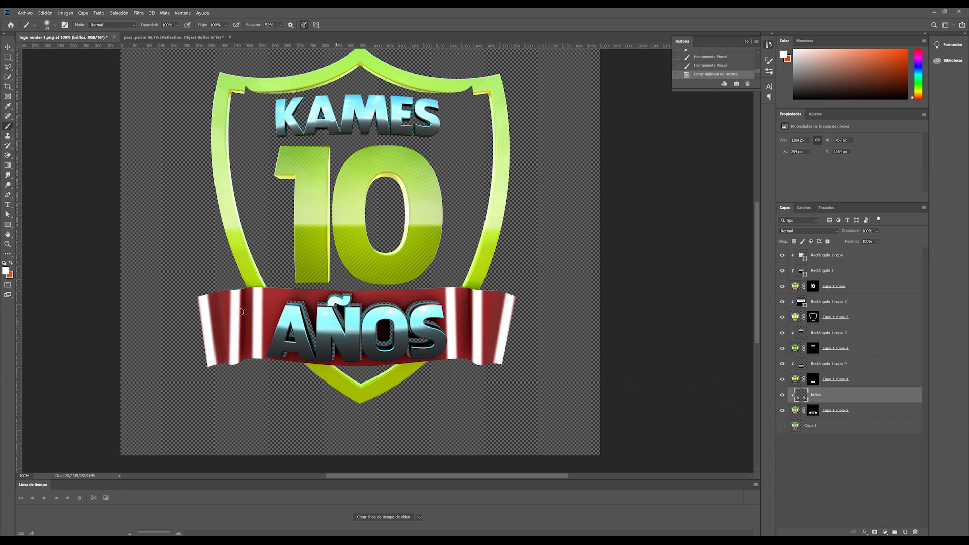
pyautogui.click(8, 47)
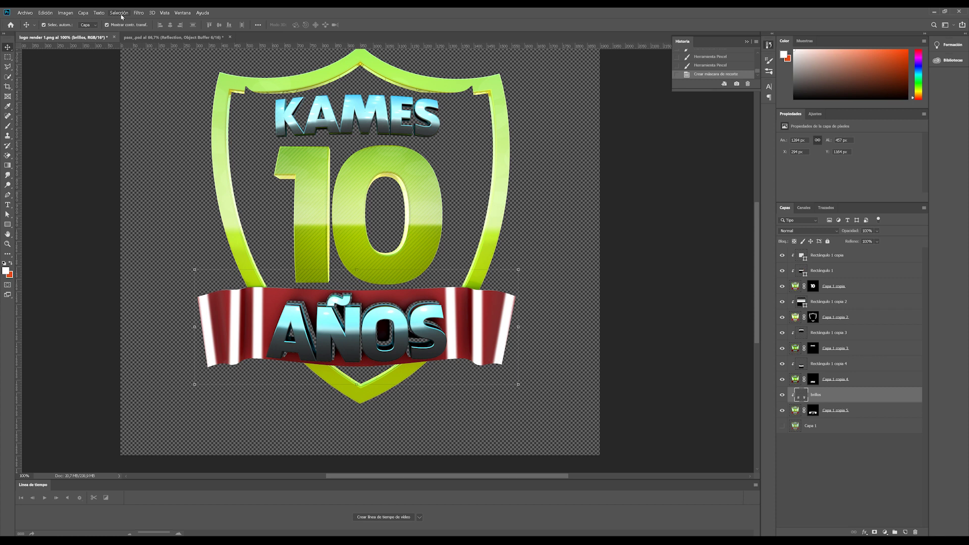
# Apply a Gaussian blur with radius 12,5 px to the brillos streaks.
pyautogui.click(138, 13)
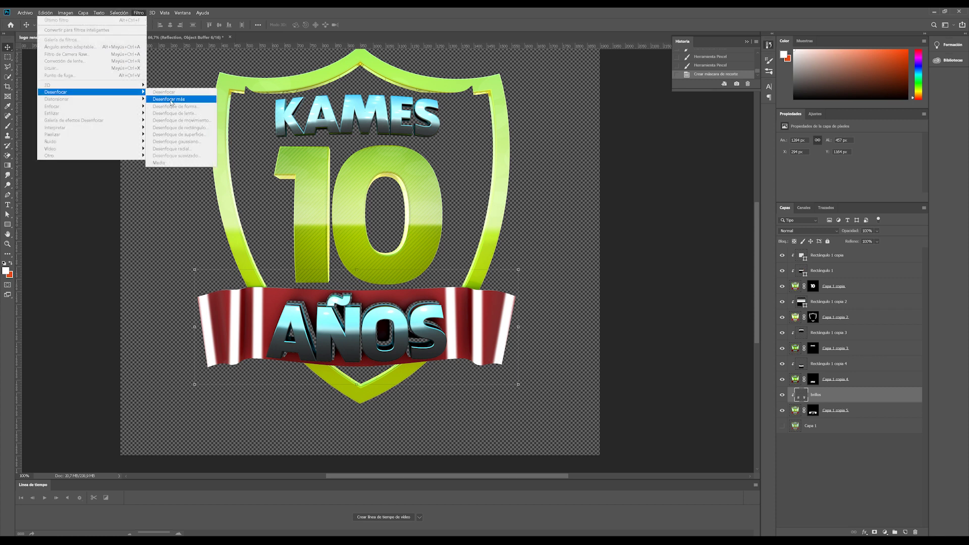
pyautogui.moveTo(91, 92)
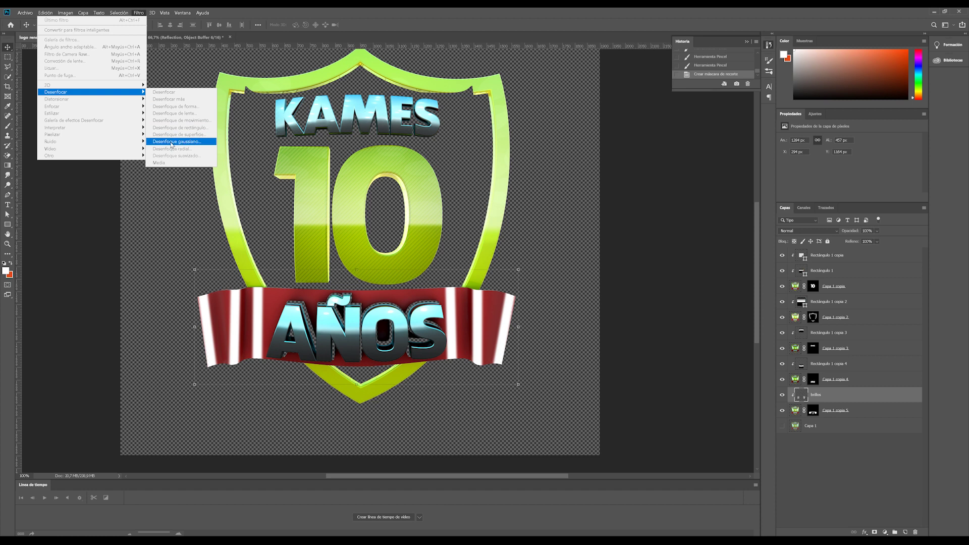
pyautogui.click(166, 143)
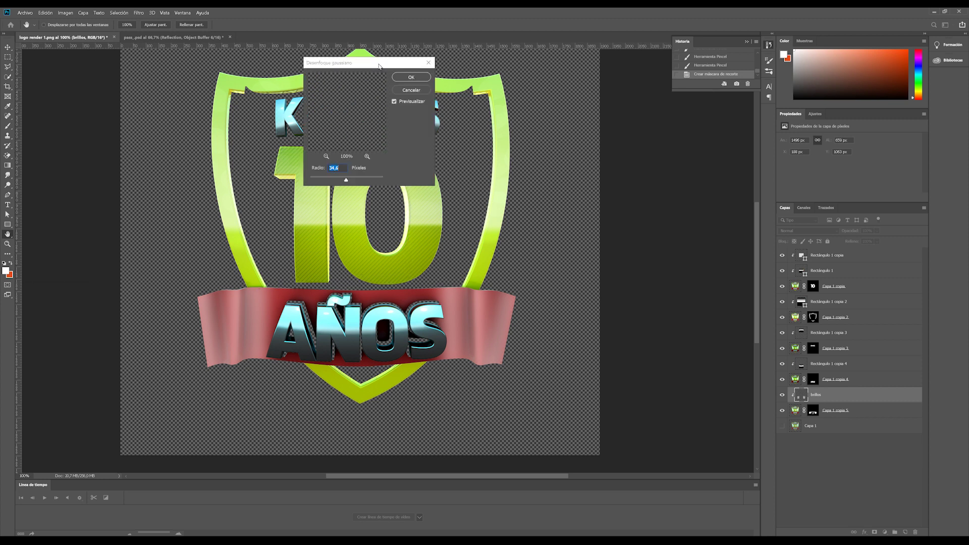
pyautogui.moveTo(524, 95); pyautogui.dragTo(524, 96)
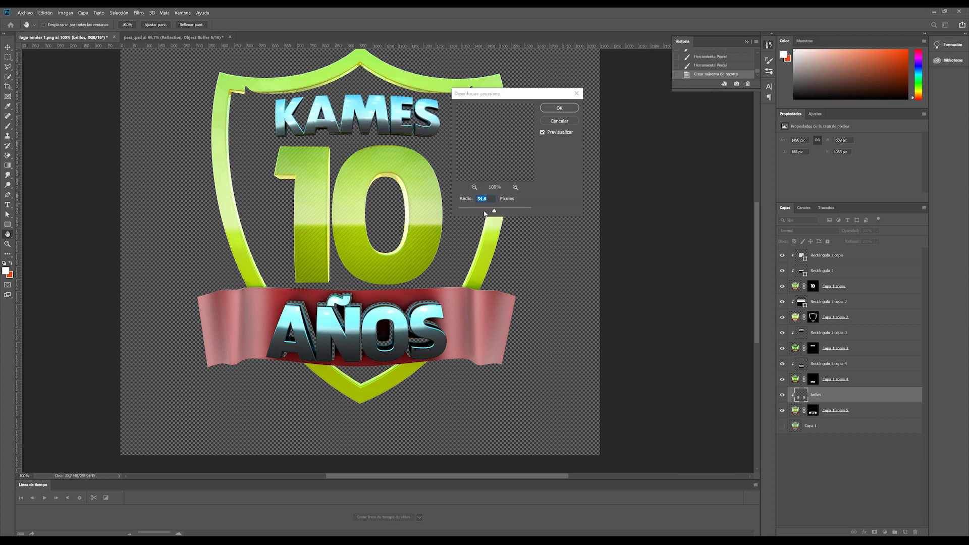
pyautogui.moveTo(494, 210); pyautogui.dragTo(488, 213)
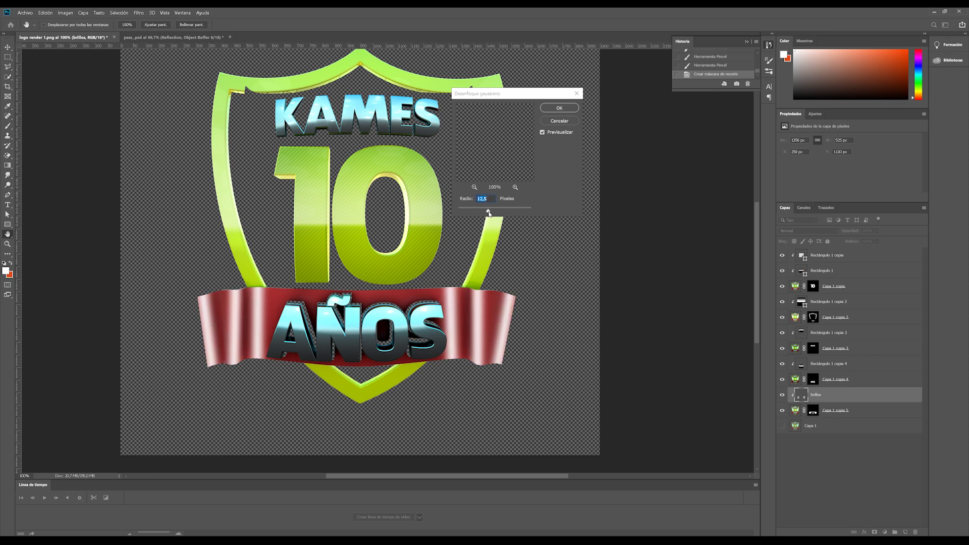
pyautogui.click(555, 108)
# Set the brillos layer to Superponer blend mode at 84% opacity.
pyautogui.click(807, 231)
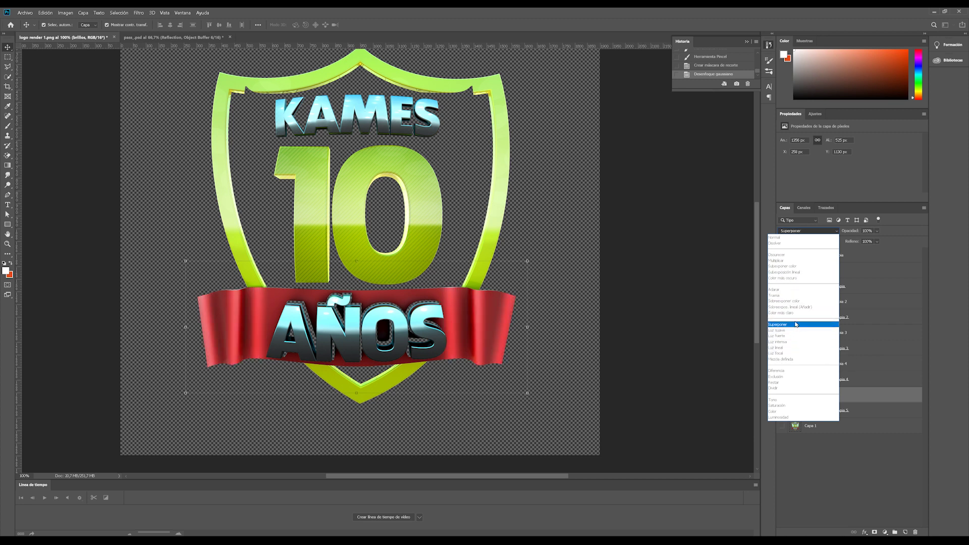
pyautogui.click(785, 324)
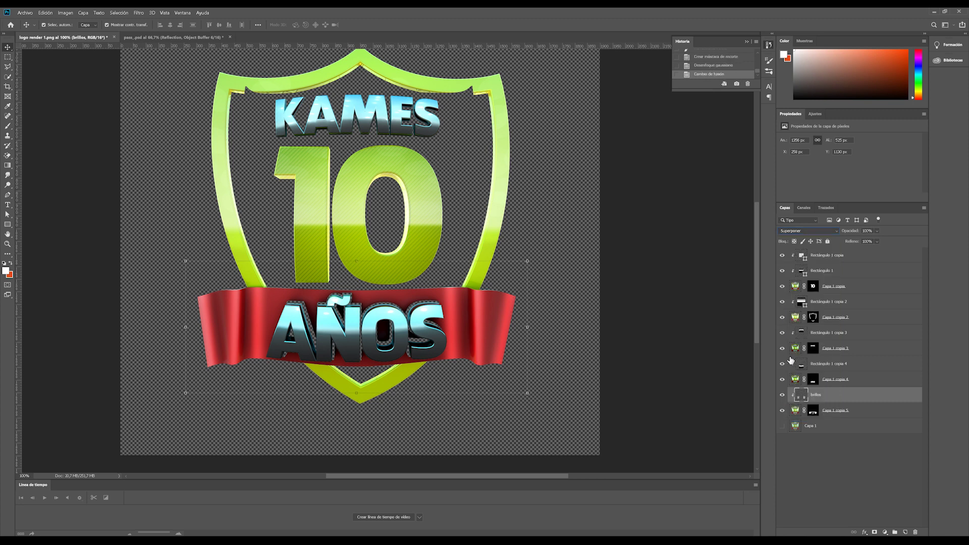
pyautogui.click(876, 241)
pyautogui.moveTo(877, 241); pyautogui.dragTo(877, 243)
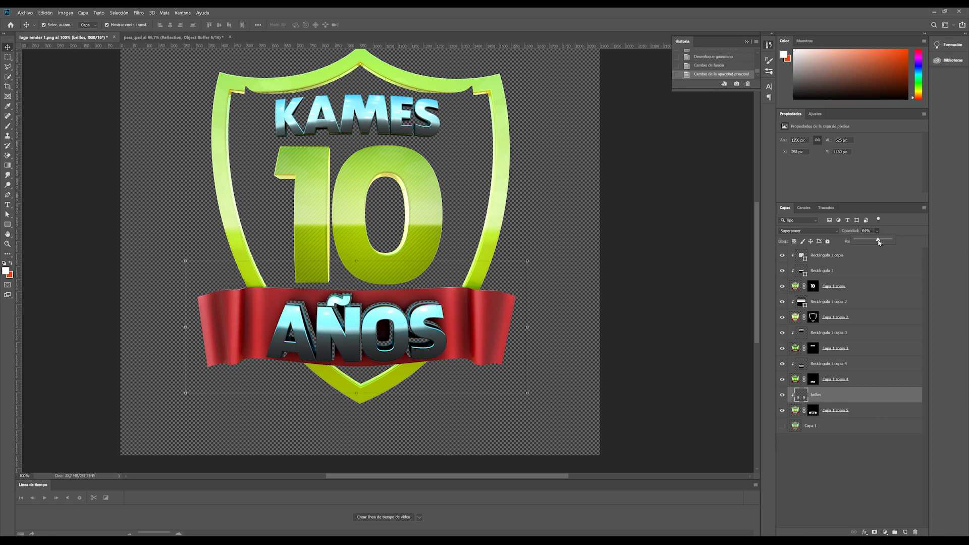
pyautogui.click(814, 490)
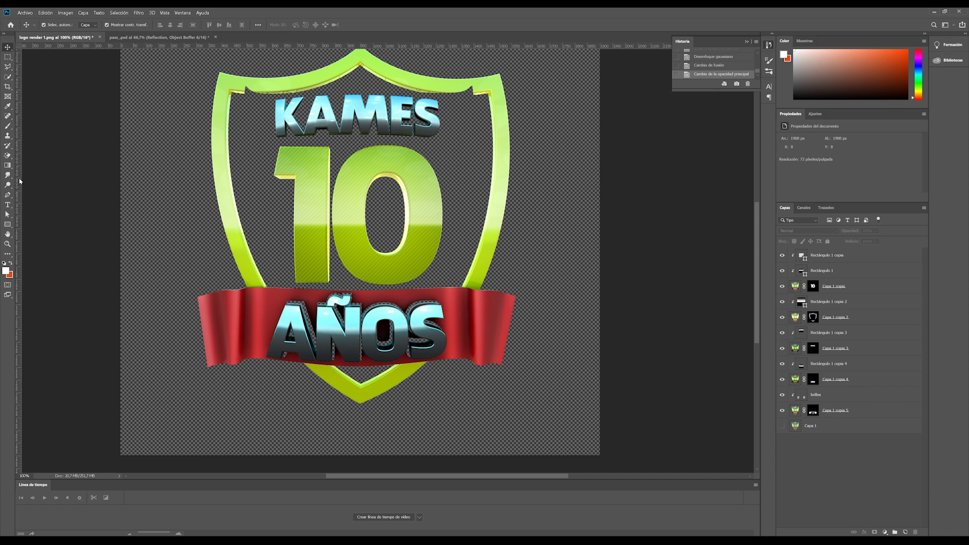
# On the brillos layer, paint small glow strokes with a 14 px brush.
pyautogui.click(10, 125)
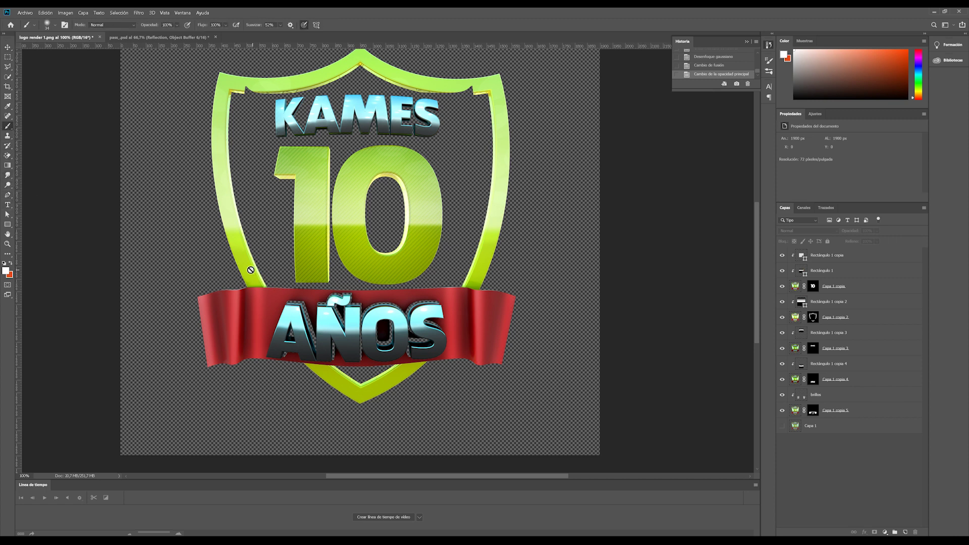
pyautogui.click(801, 396)
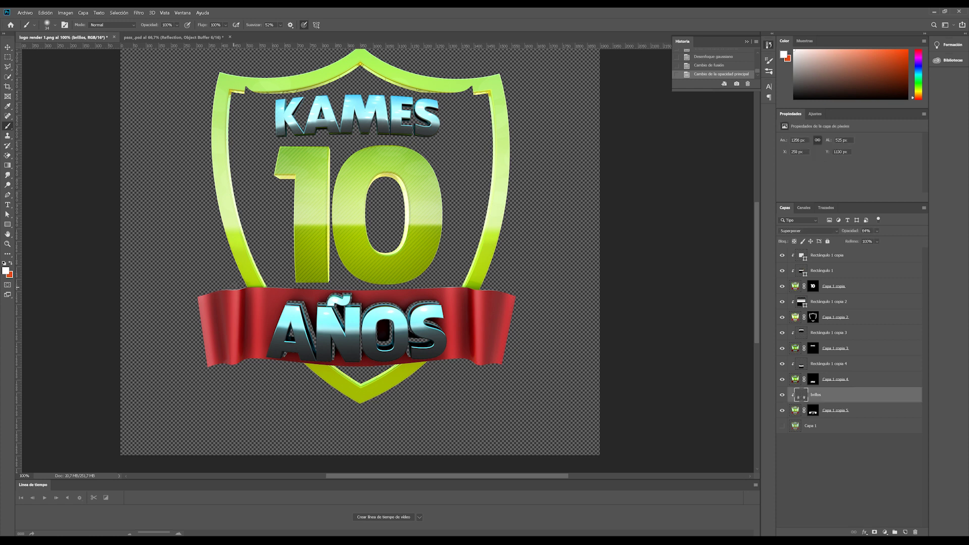
pyautogui.rightClick(142, 231)
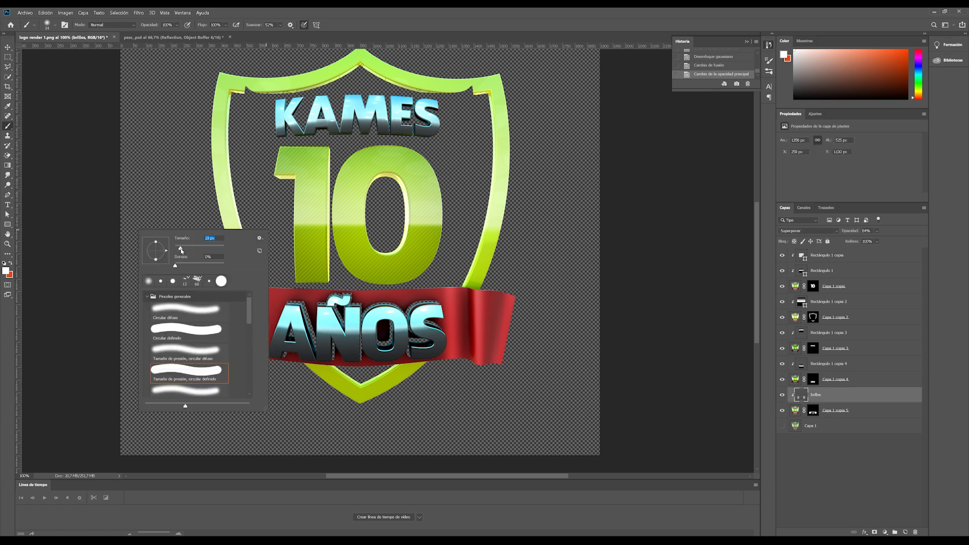
pyautogui.moveTo(180, 251); pyautogui.dragTo(179, 251)
pyautogui.click(333, 323)
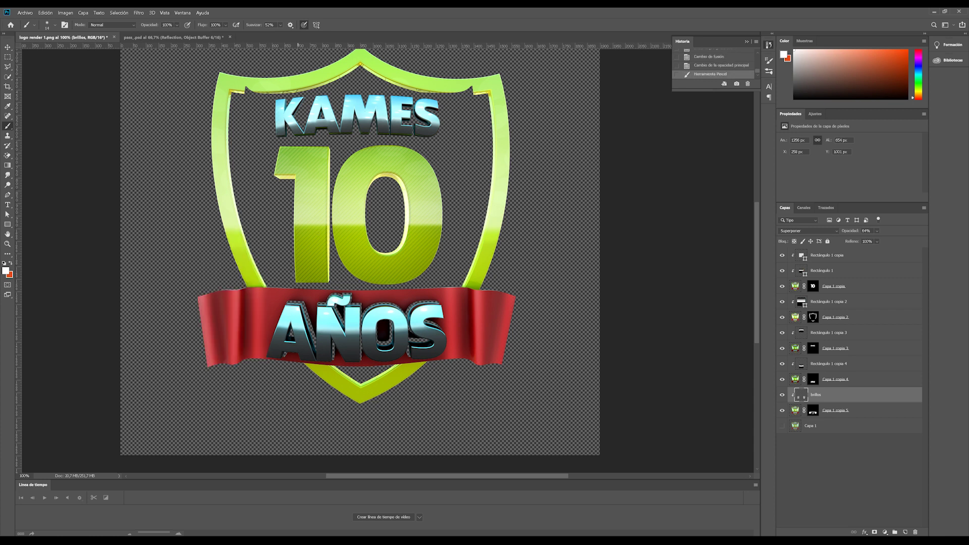
pyautogui.click(333, 323)
pyautogui.click(333, 323)
# Paint a faint glow streak on the ribbon's right, then bring the badge top into view.
pyautogui.scroll(2, 257, 327)
pyautogui.scroll(2, 255, 323)
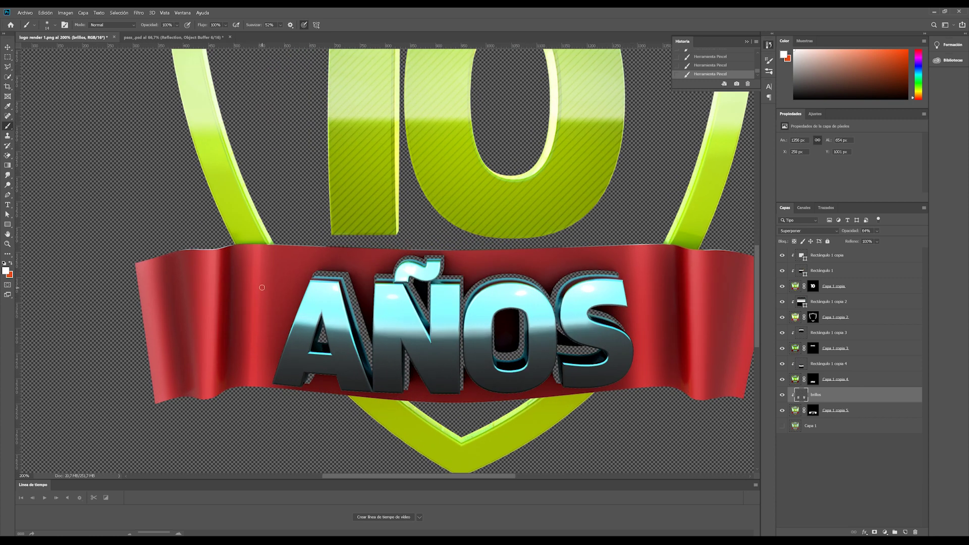
pyautogui.scroll(2, 237, 282)
pyautogui.hscroll(3, 245, 244)
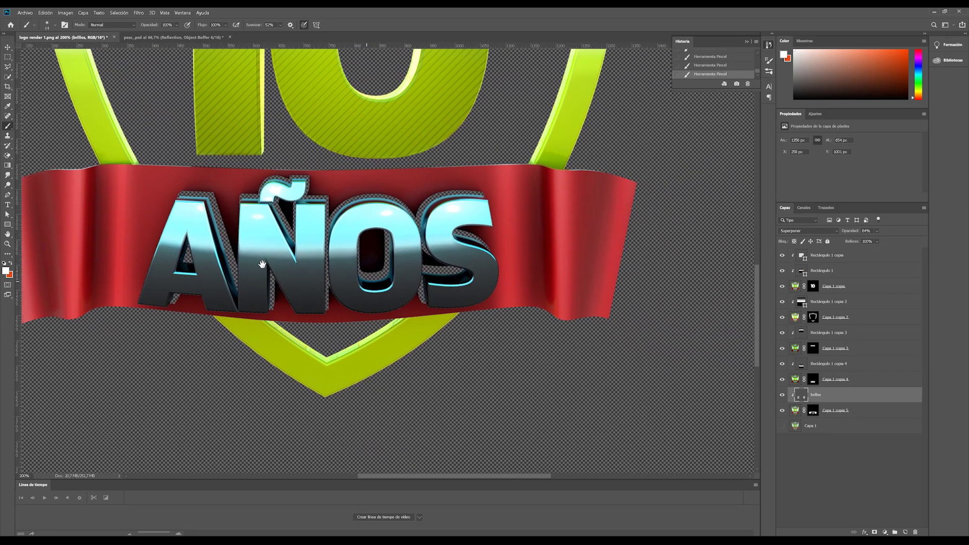
pyautogui.scroll(-1, 303, 242)
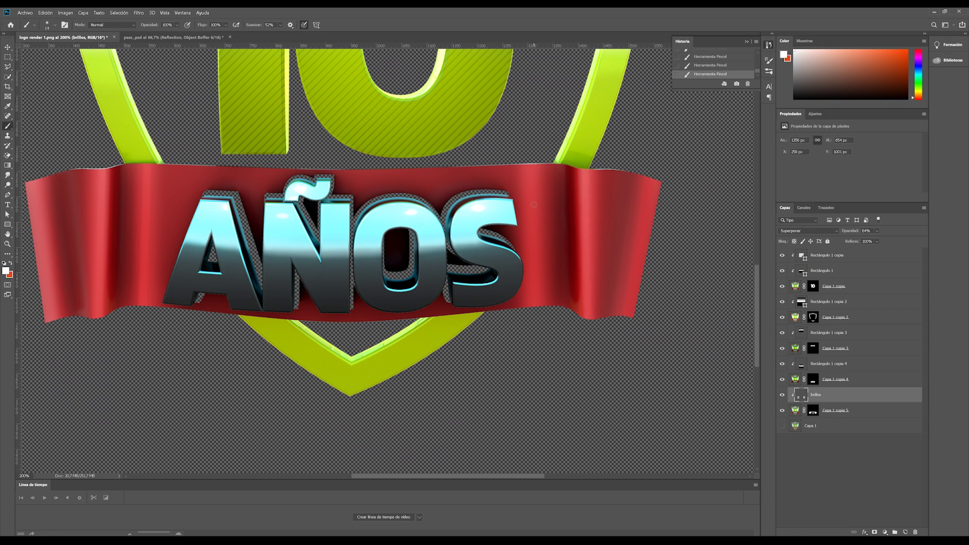
pyautogui.keyDown('shift'); pyautogui.click(537, 309); pyautogui.keyUp('shift')
pyautogui.hscroll(-5, 558, 352)
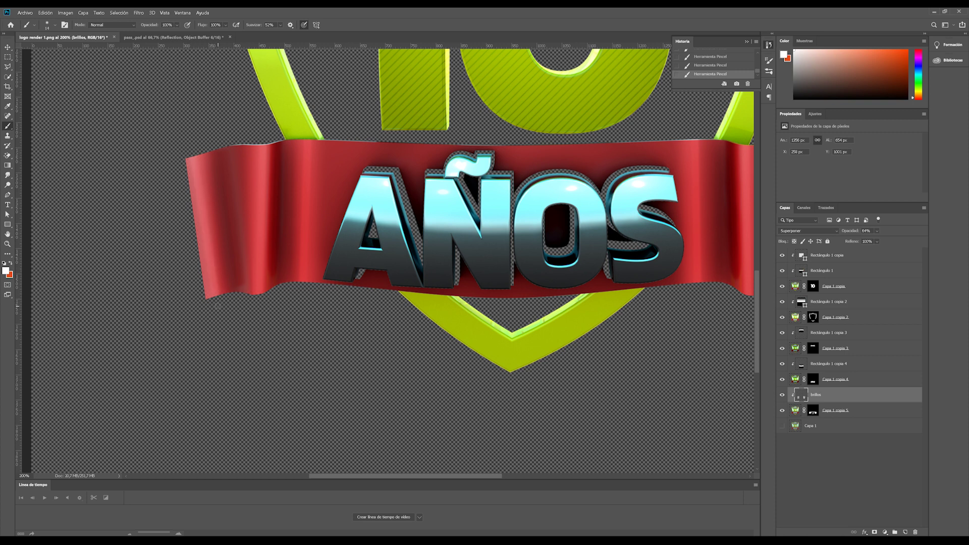
pyautogui.scroll(-3, 296, 281)
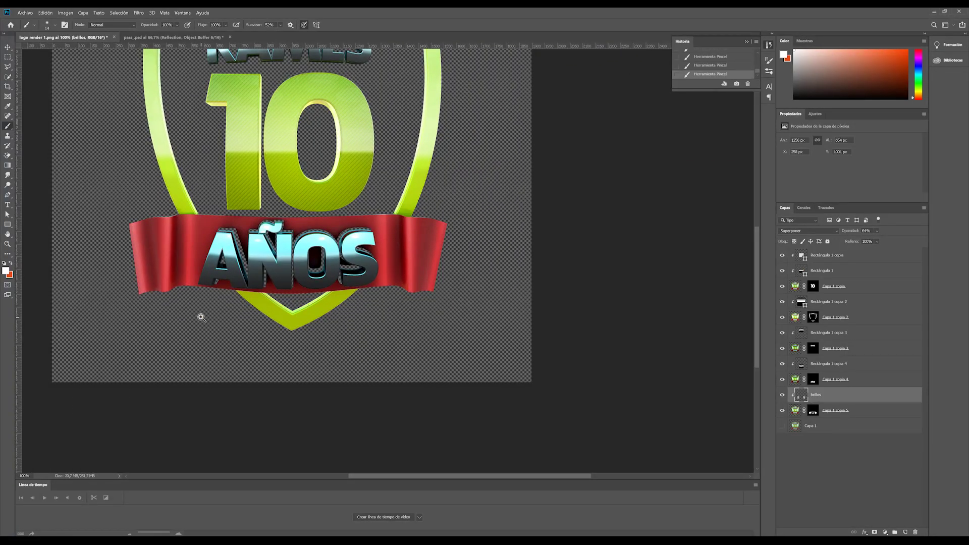
pyautogui.scroll(2, 203, 317)
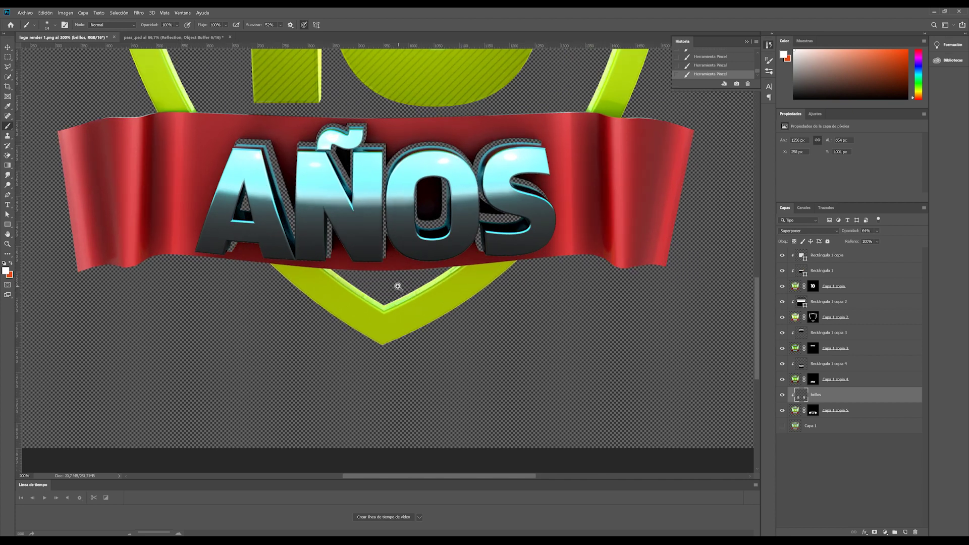
pyautogui.scroll(-2, 399, 286)
pyautogui.moveTo(441, 248); pyautogui.dragTo(416, 345)
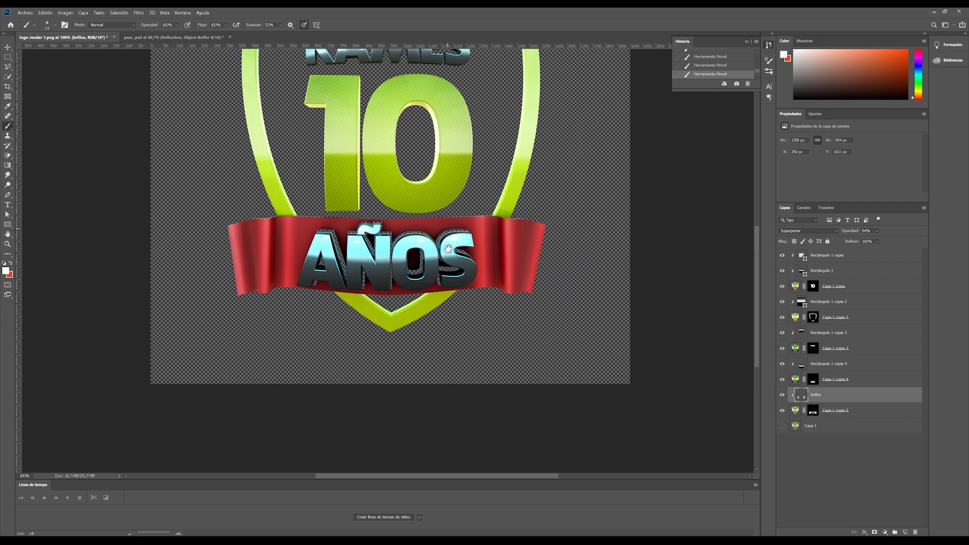
pyautogui.press('v')
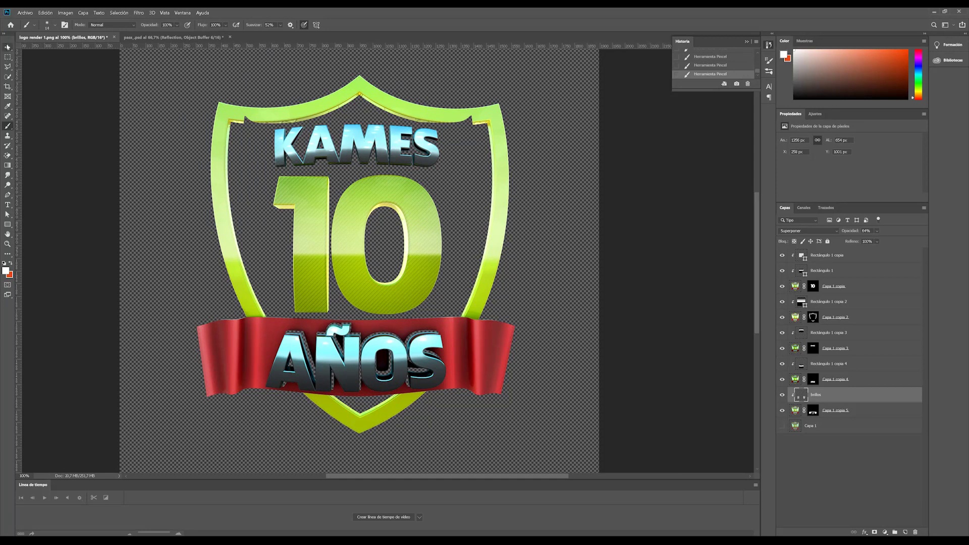
pyautogui.click(549, 386)
# Zoom in on the KAMES ribbon, then zoom out and recentre the logo to check it.
pyautogui.scroll(2, 431, 277)
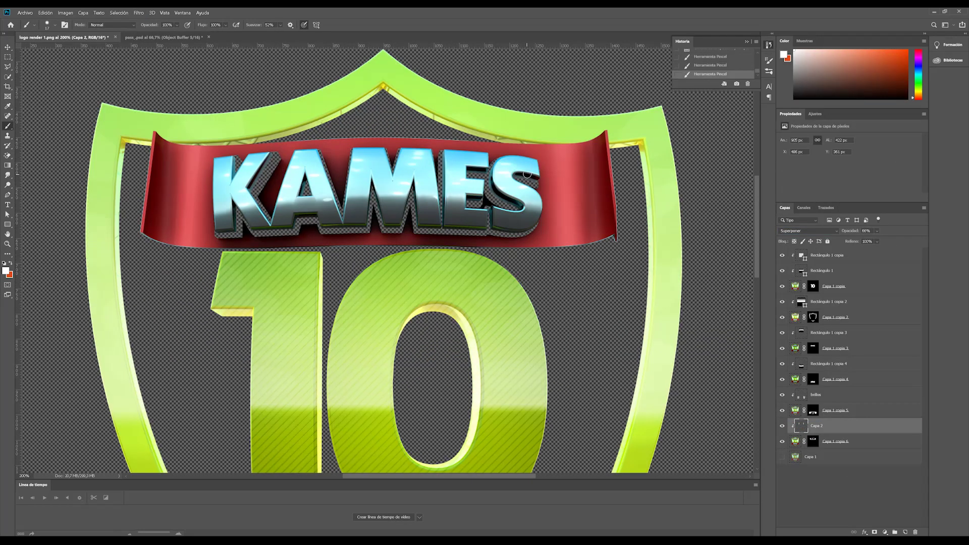
pyautogui.moveTo(550, 265); pyautogui.dragTo(535, 255)
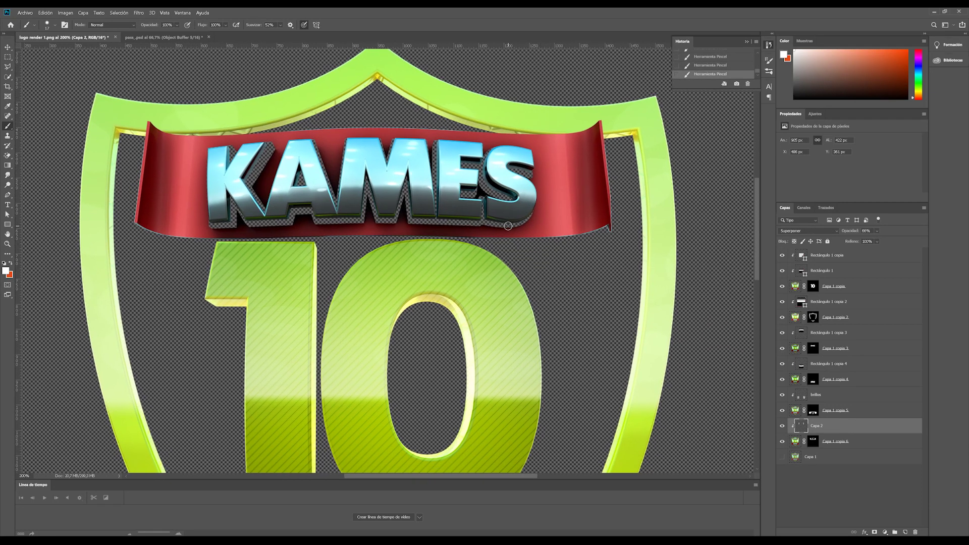
pyautogui.hotkey('ctrl', '-')
pyautogui.hotkey('ctrl', '-')
pyautogui.moveTo(528, 254)
pyautogui.mouseDown()
pyautogui.moveTo(399, 205)
pyautogui.moveTo(421, 236)
pyautogui.mouseUp()
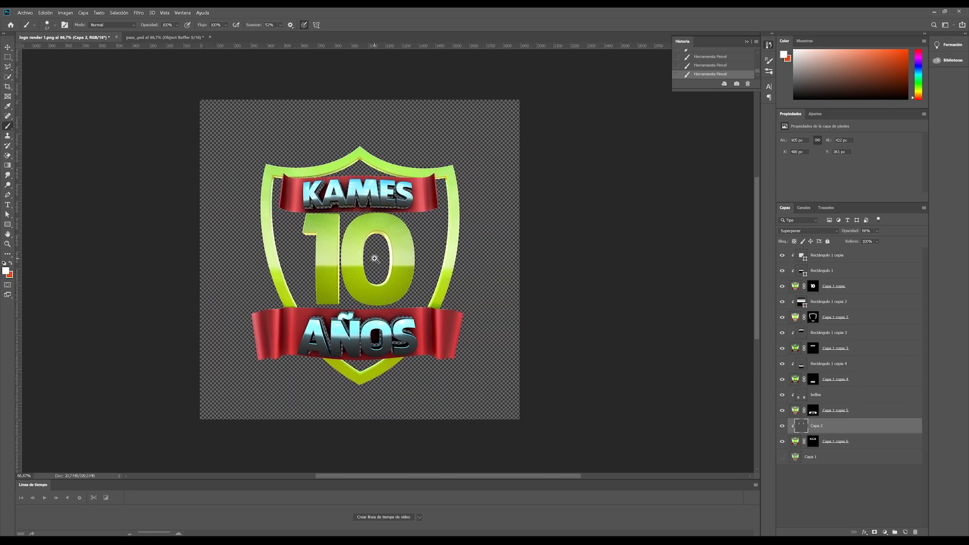
pyautogui.keyDown('alt'); pyautogui.scroll(1, 412, 290); pyautogui.keyUp('alt')
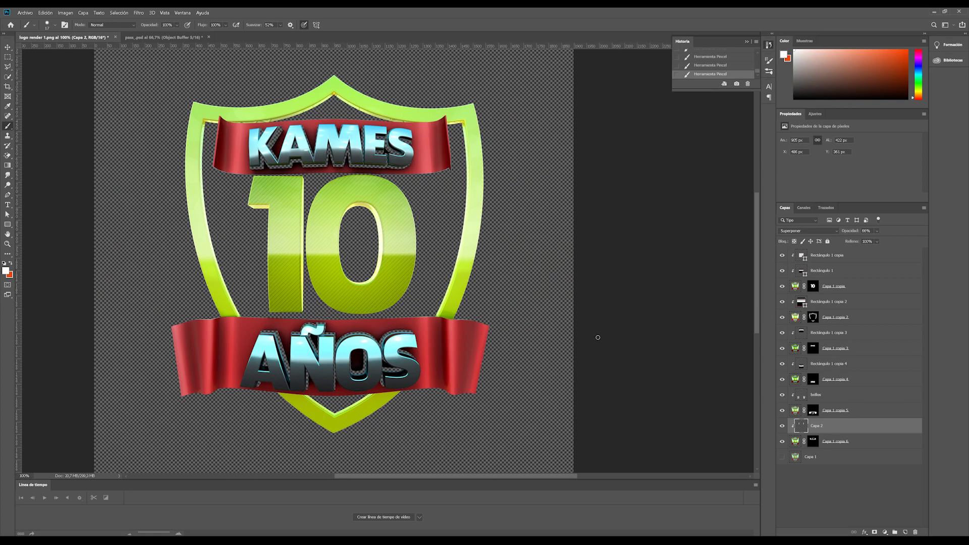
# Show the hexagon shield layer Capa 1 and duplicate it.
pyautogui.click(855, 490)
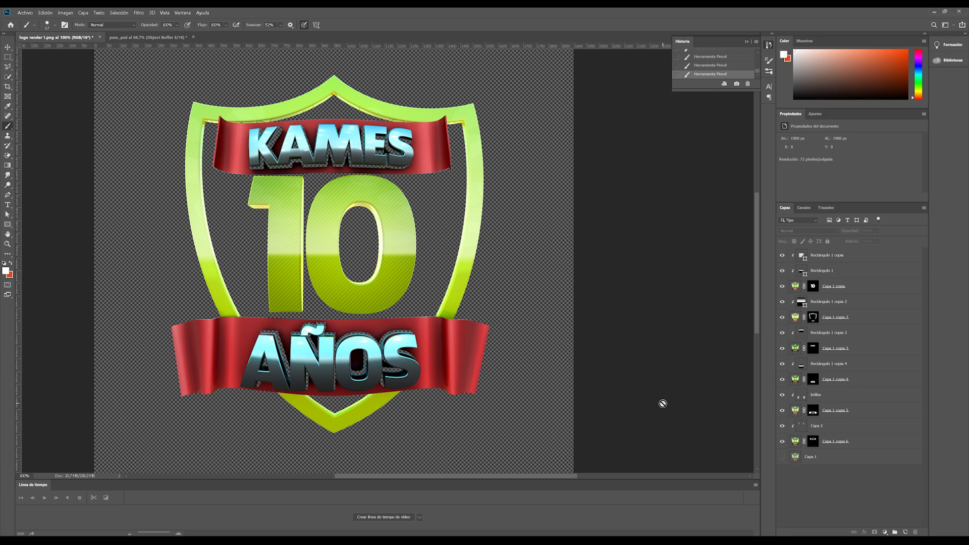
pyautogui.click(782, 457)
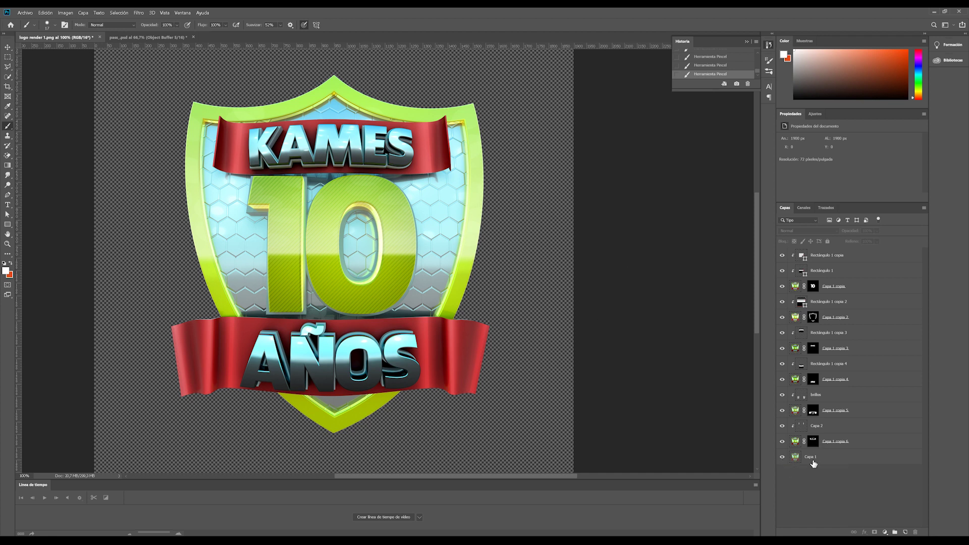
pyautogui.click(805, 457)
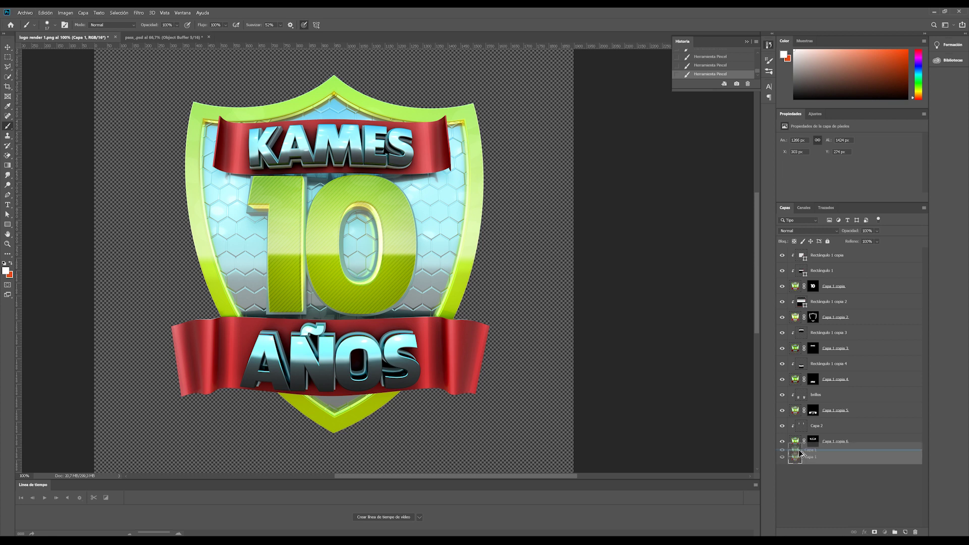
pyautogui.moveTo(797, 460); pyautogui.dragTo(805, 457)
# In pass_.psd, duplicate the Object Buffer 7 channel into the logo document.
pyautogui.click(174, 37)
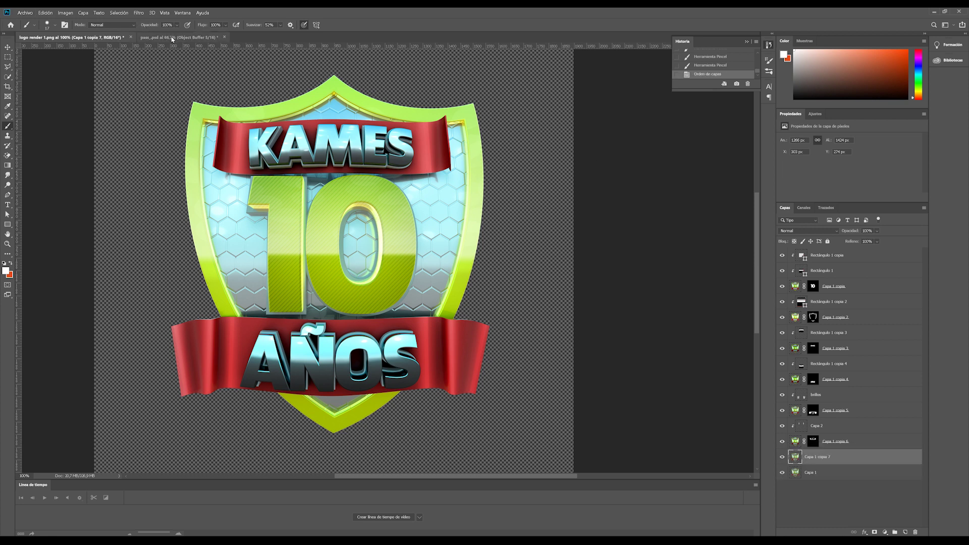
pyautogui.click(804, 208)
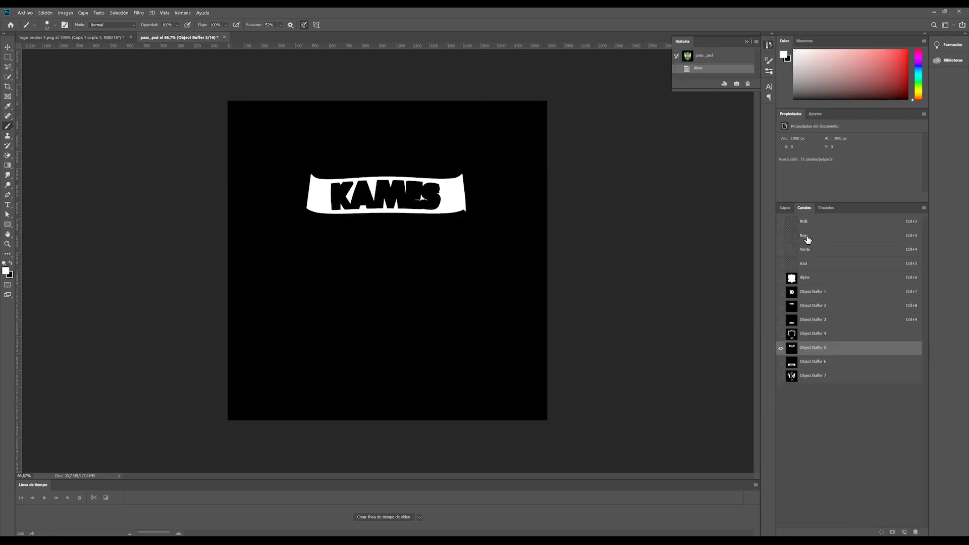
pyautogui.click(812, 376)
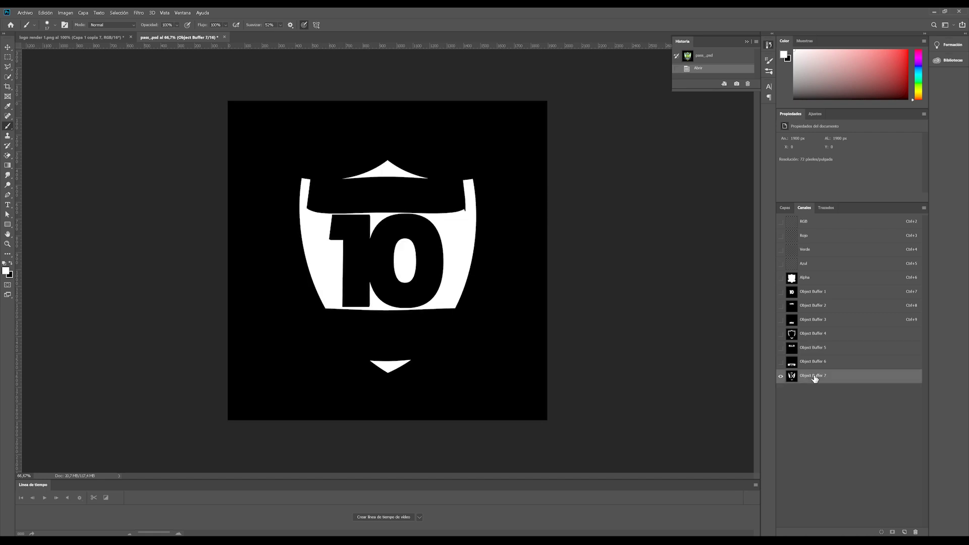
pyautogui.rightClick(795, 376)
pyautogui.click(817, 382)
pyautogui.click(417, 201)
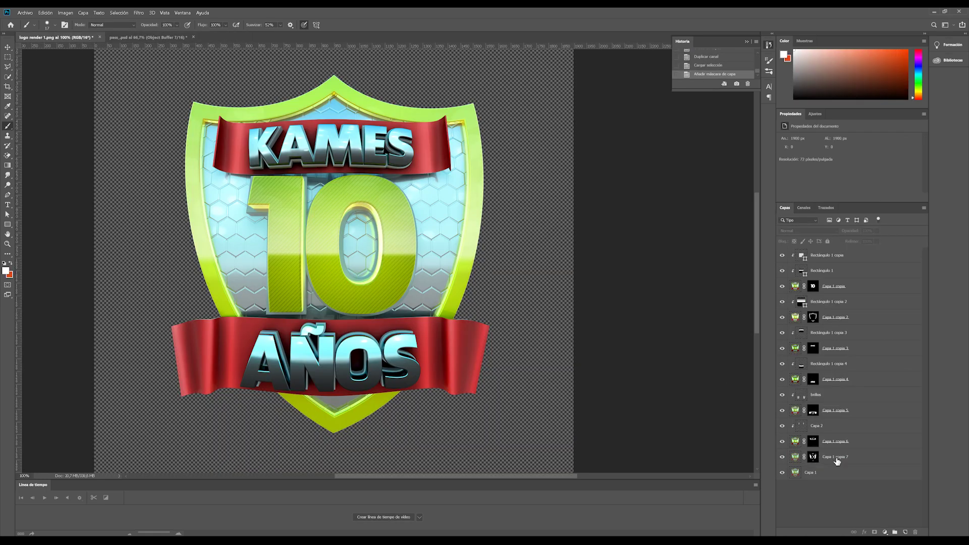
# Apply Levels to Capa 1 copia 7: input about 50 / 0,62 / 217, output white 247.
pyautogui.hotkey('ctrl', 'l')
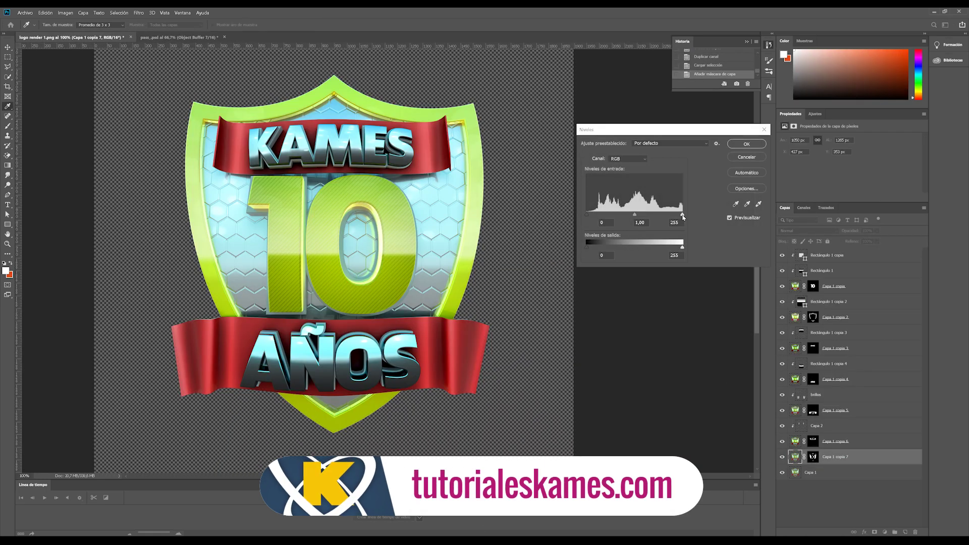
pyautogui.moveTo(682, 214); pyautogui.dragTo(669, 217)
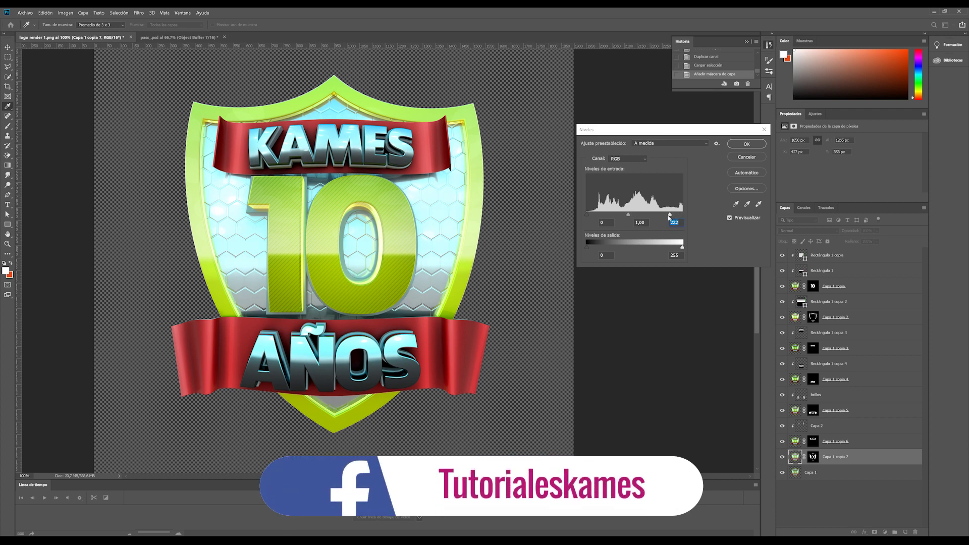
pyautogui.moveTo(590, 215); pyautogui.dragTo(601, 215)
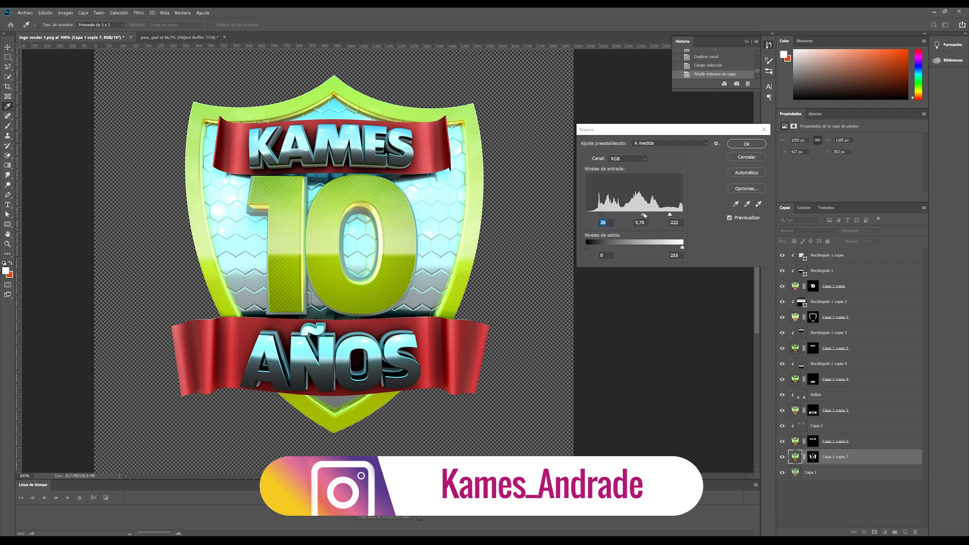
pyautogui.moveTo(634, 214); pyautogui.dragTo(641, 215)
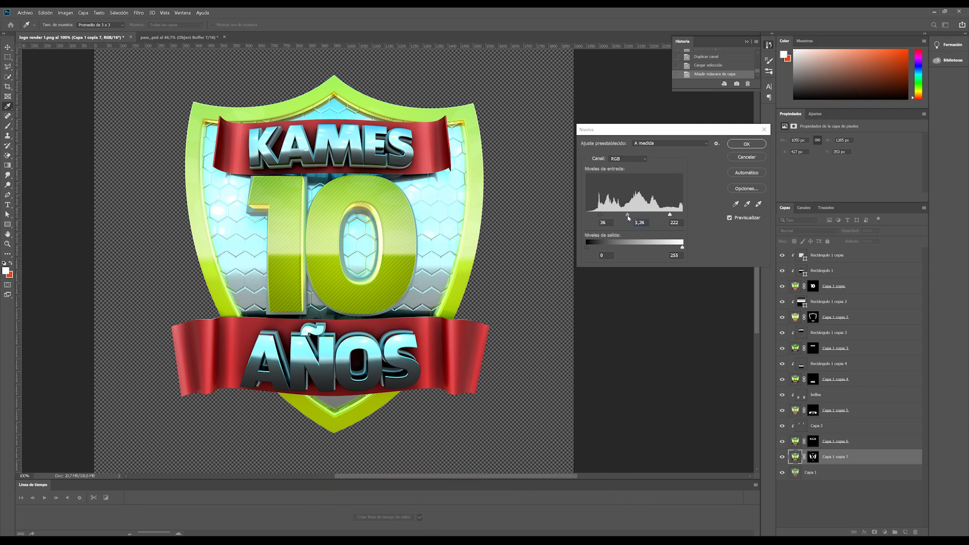
pyautogui.doubleClick(640, 222)
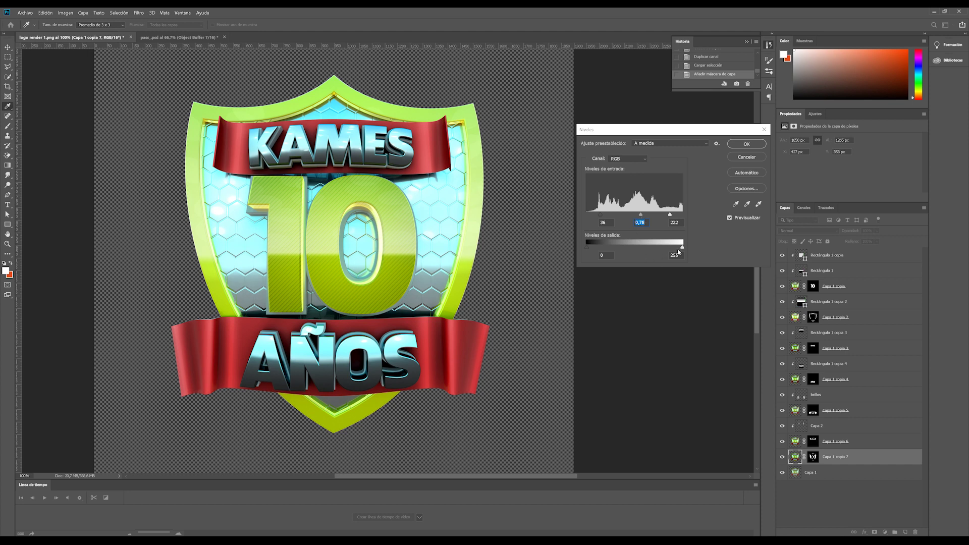
pyautogui.moveTo(679, 250); pyautogui.dragTo(678, 251)
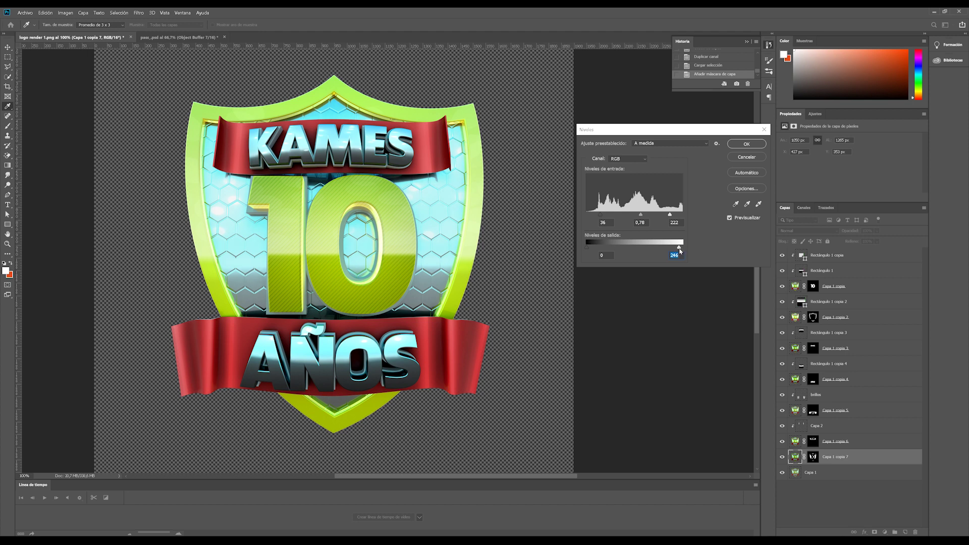
pyautogui.moveTo(681, 250); pyautogui.dragTo(680, 250)
pyautogui.moveTo(670, 216); pyautogui.dragTo(668, 215)
pyautogui.moveTo(641, 215); pyautogui.dragTo(644, 217)
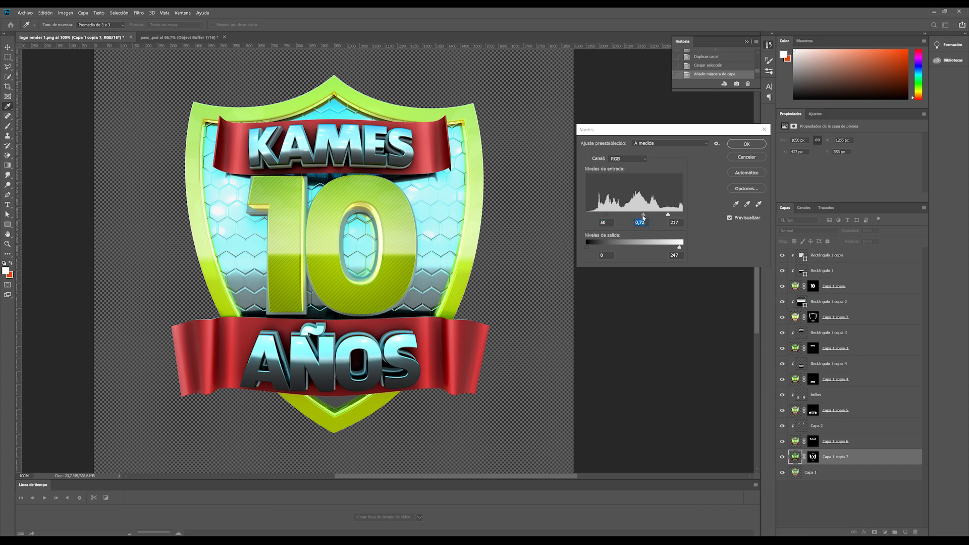
pyautogui.click(746, 144)
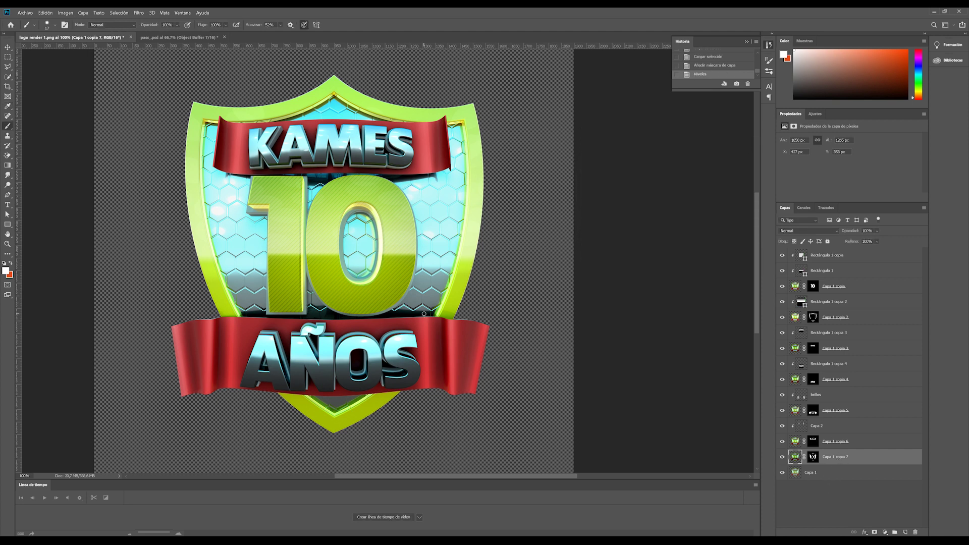
# Toggle Capa 1's visibility repeatedly to compare the hexagon before and after.
pyautogui.scroll(-1, 424, 313)
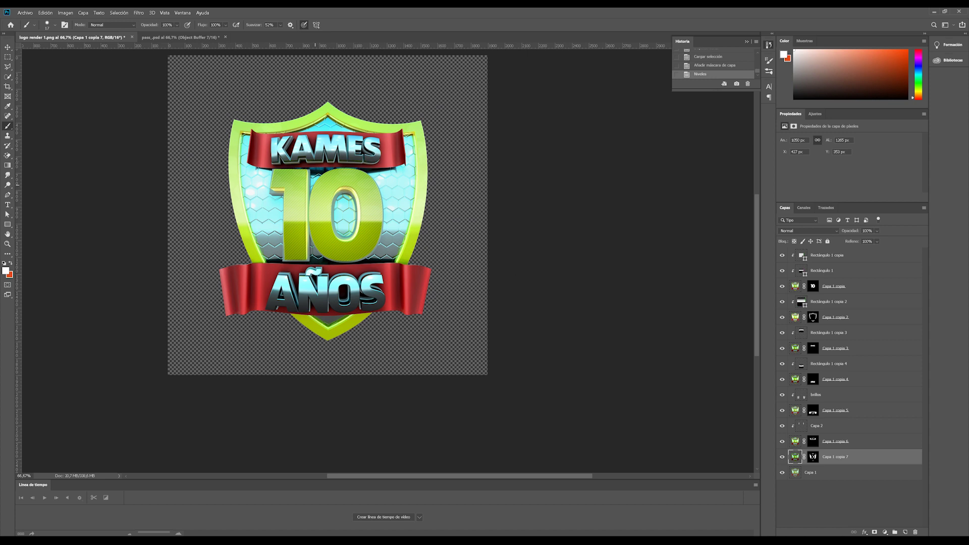
pyautogui.scroll(1, 313, 194)
pyautogui.click(802, 487)
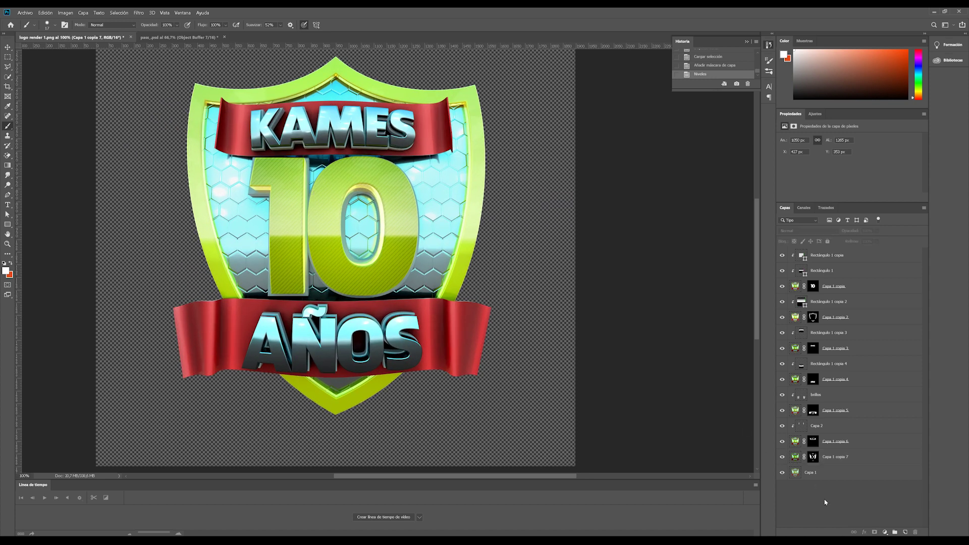
pyautogui.click(782, 474)
pyautogui.click(783, 473)
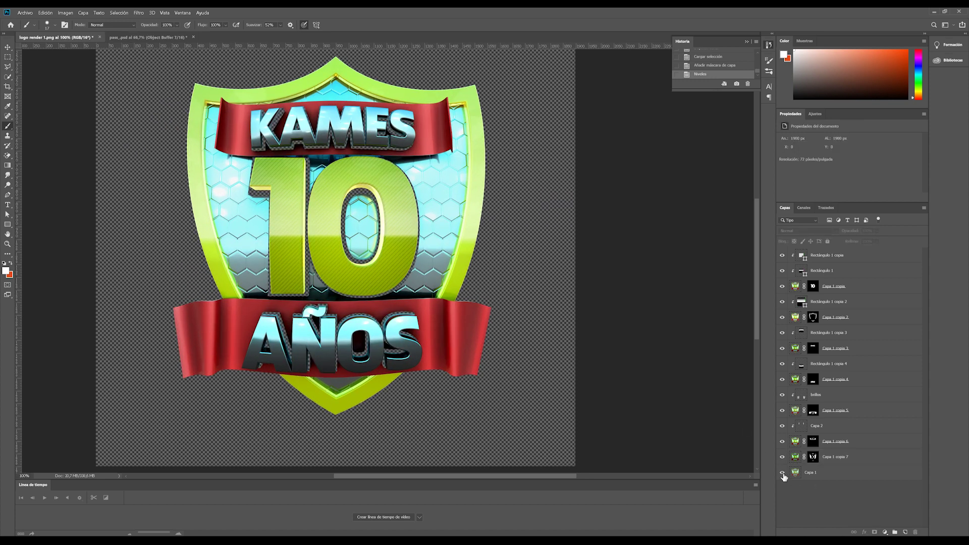
pyautogui.click(783, 474)
pyautogui.click(783, 473)
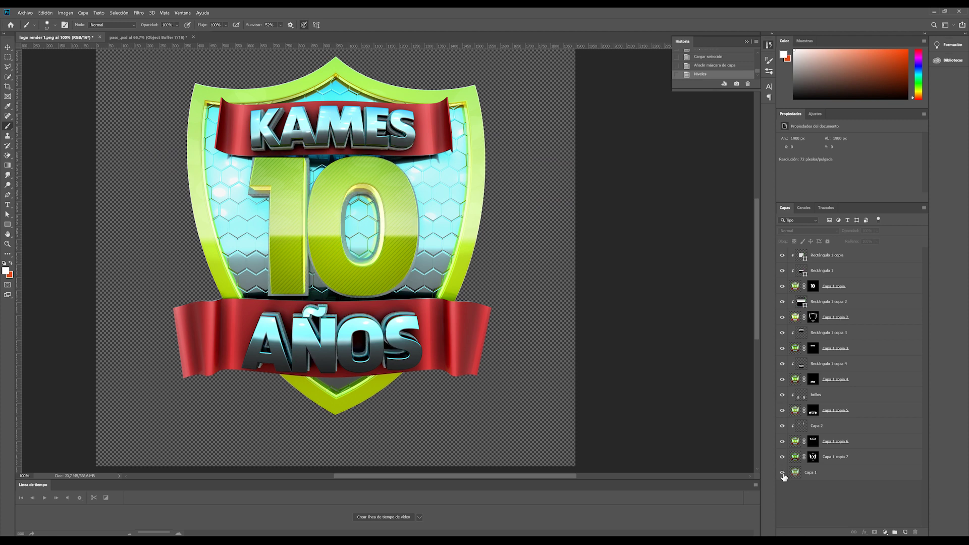
pyautogui.click(783, 474)
pyautogui.click(782, 473)
# Apply Levels to Capa 1 with input values 66 / 1.00 / 188.
pyautogui.click(838, 477)
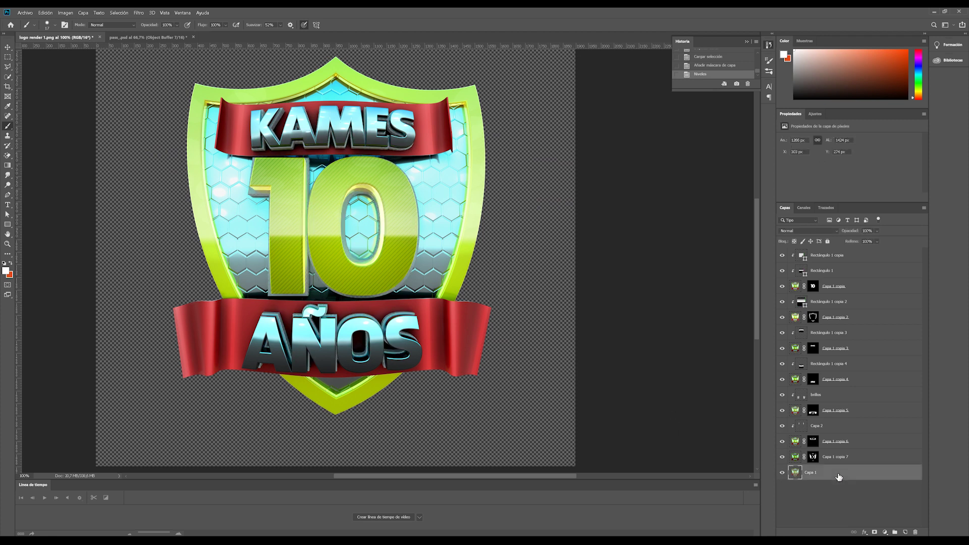
pyautogui.hotkey('ctrl', 'l')
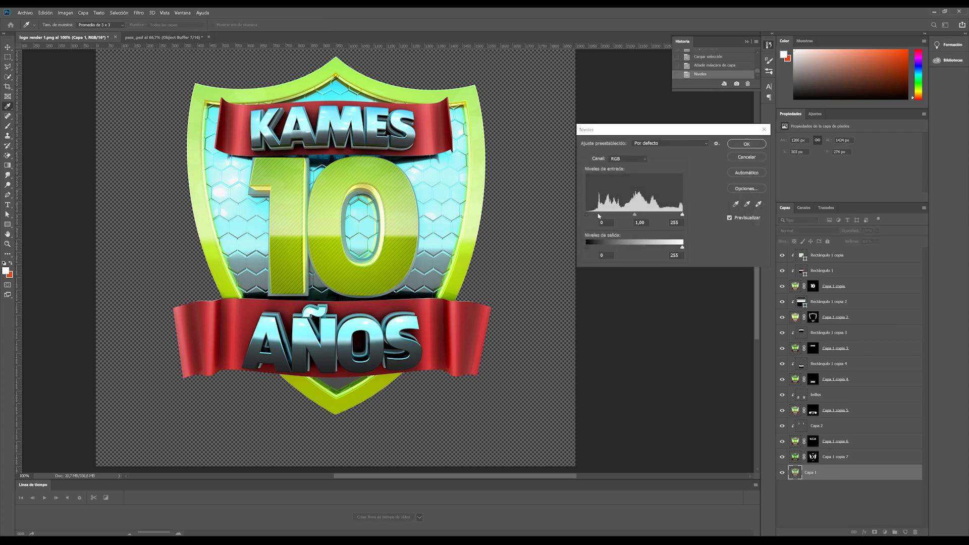
pyautogui.moveTo(586, 214); pyautogui.dragTo(599, 215)
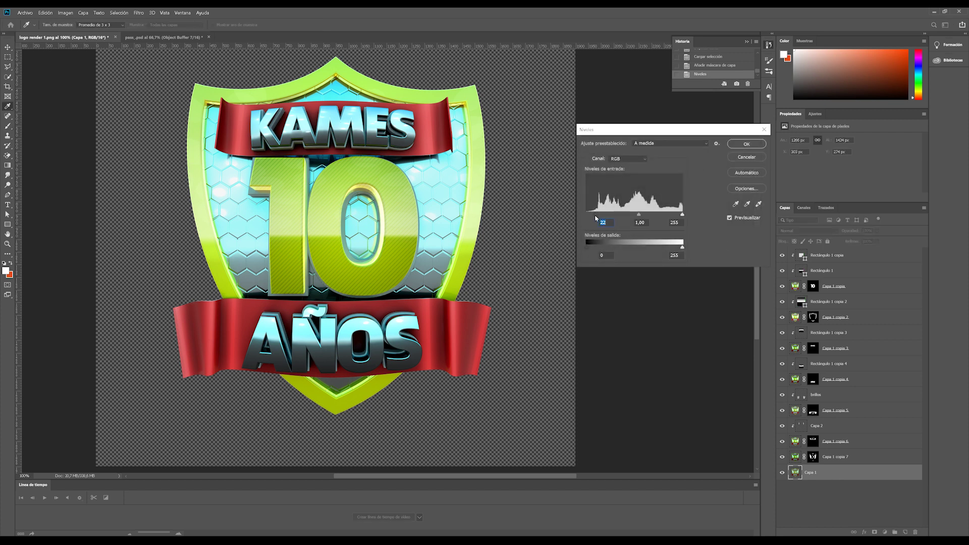
pyautogui.moveTo(682, 214); pyautogui.dragTo(655, 215)
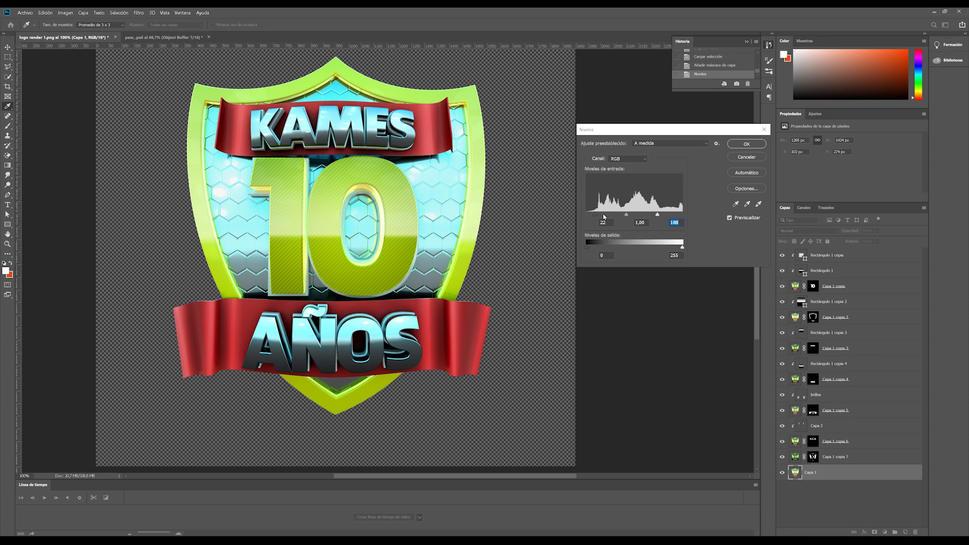
pyautogui.moveTo(603, 217); pyautogui.dragTo(611, 217)
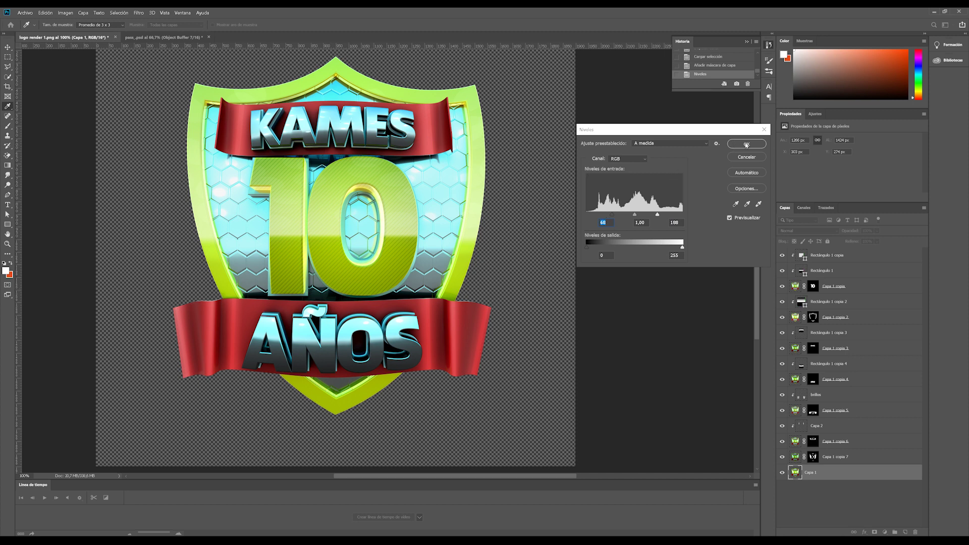
pyautogui.click(746, 145)
# Select all layers from Rectángulo 1 copia down to Capa 1 and group them as Grupo 1.
pyautogui.keyDown('ctrl'); pyautogui.keyDown('alt'); pyautogui.click(384, 218); pyautogui.keyUp('alt'); pyautogui.keyUp('ctrl')
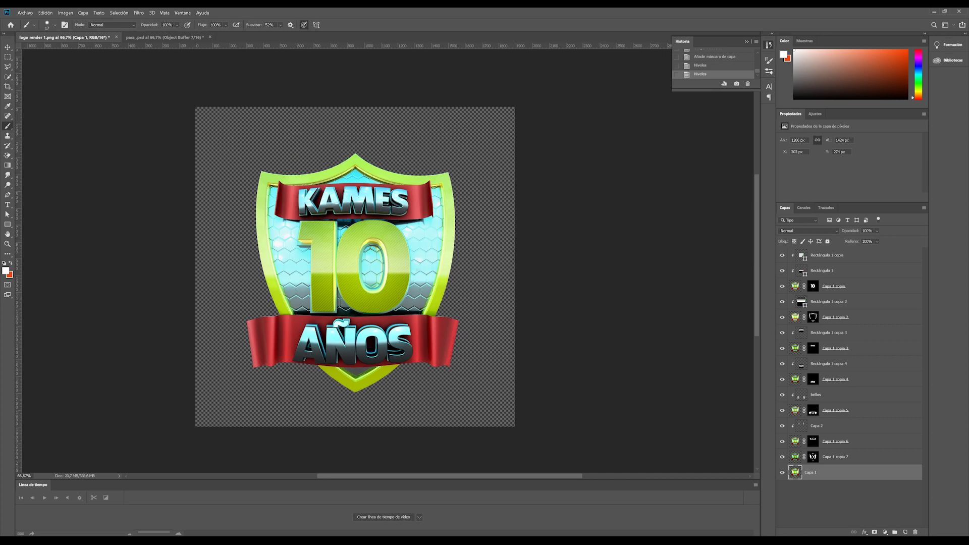
pyautogui.keyDown('ctrl'); pyautogui.click(372, 291); pyautogui.keyUp('ctrl')
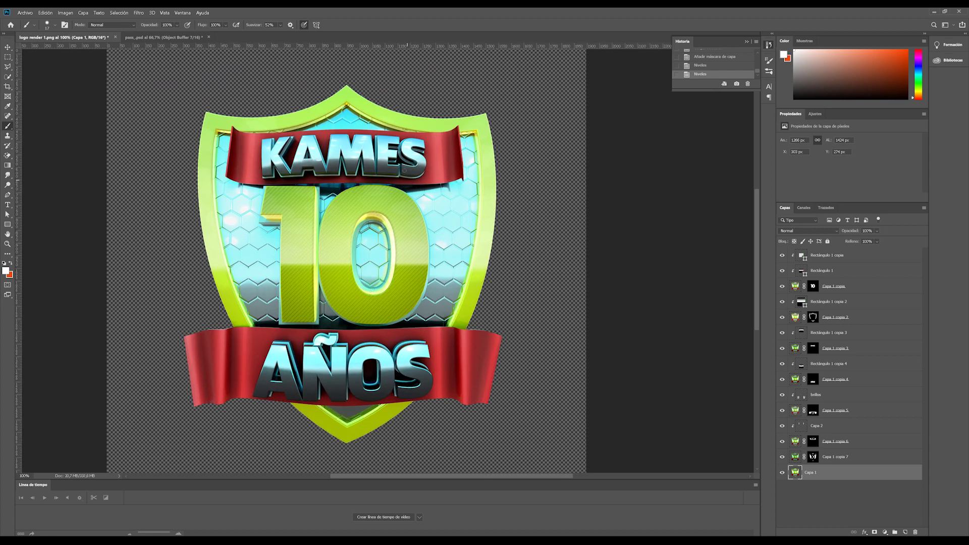
pyautogui.click(899, 504)
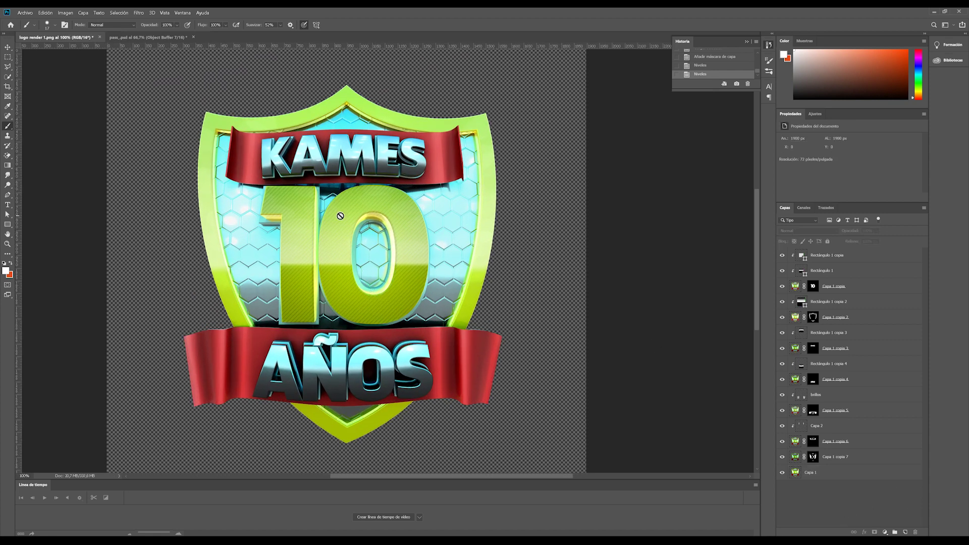
pyautogui.click(832, 262)
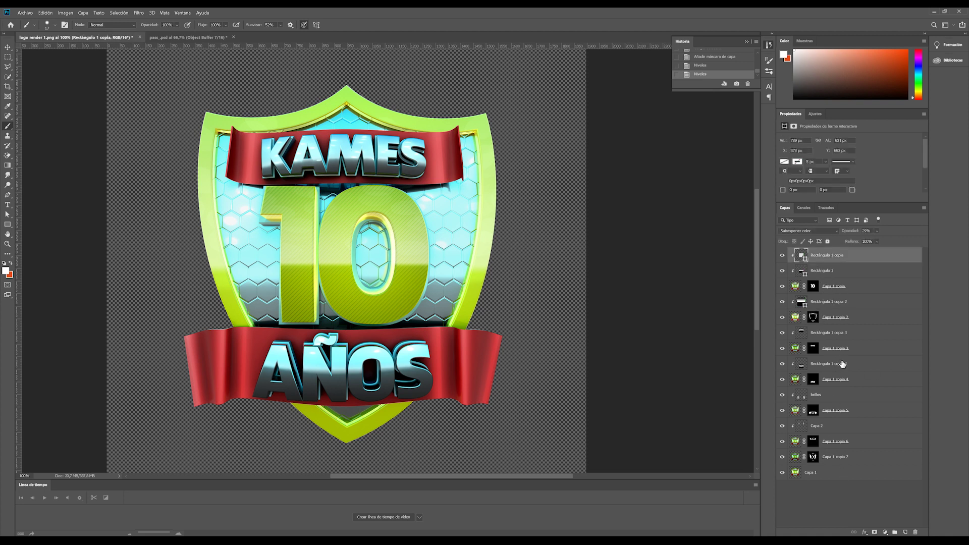
pyautogui.keyDown('shift'); pyautogui.click(842, 476); pyautogui.keyUp('shift')
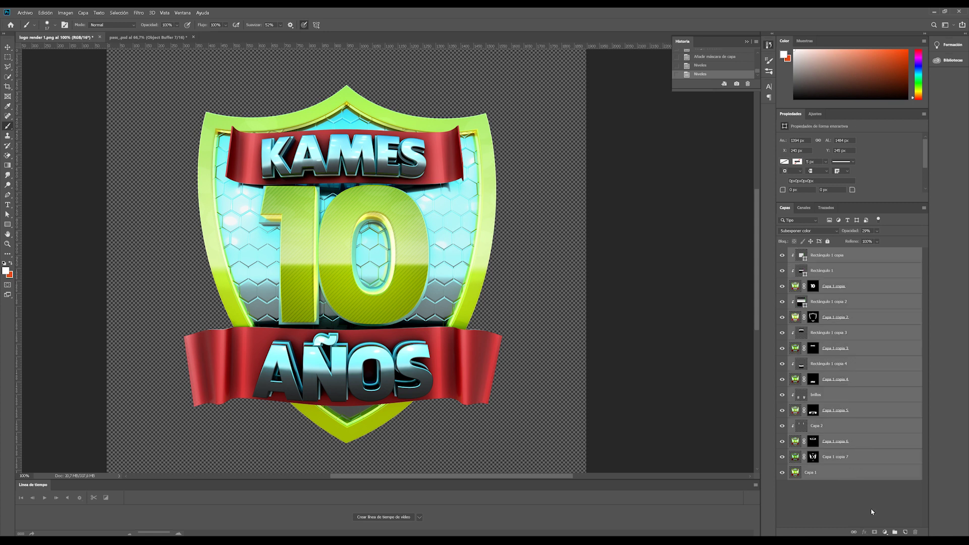
pyautogui.click(894, 532)
pyautogui.click(839, 308)
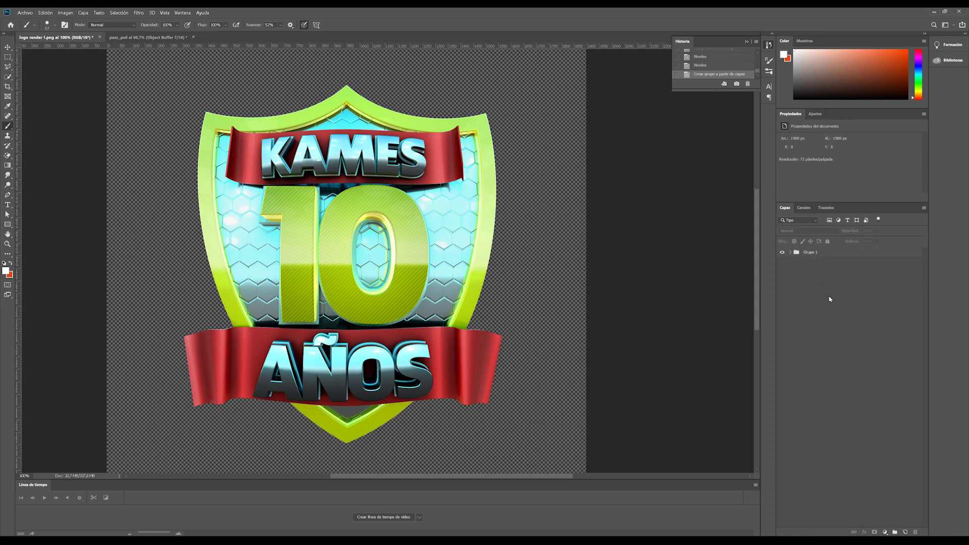
# In pass_.psd, hide Reflection so only the Specular pass is visible and selected.
pyautogui.click(148, 36)
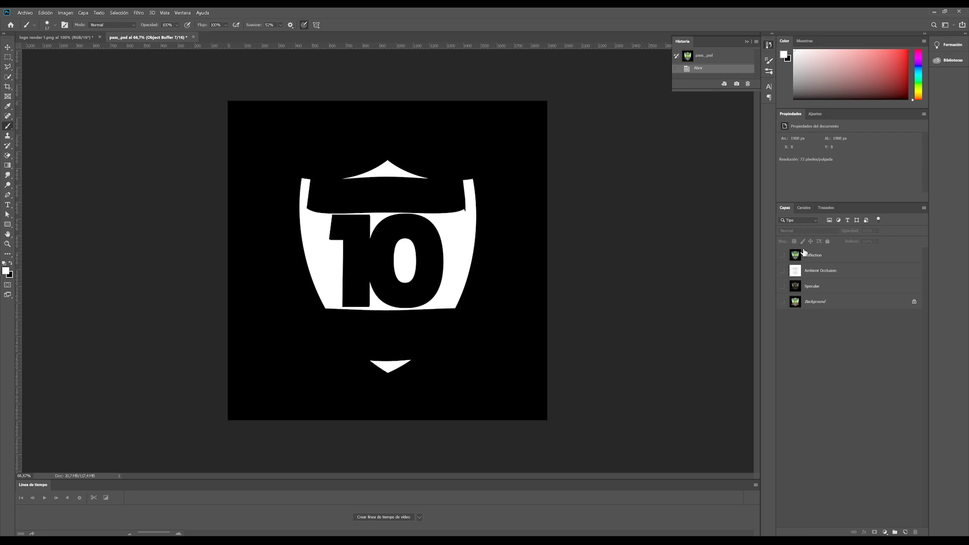
pyautogui.click(782, 255)
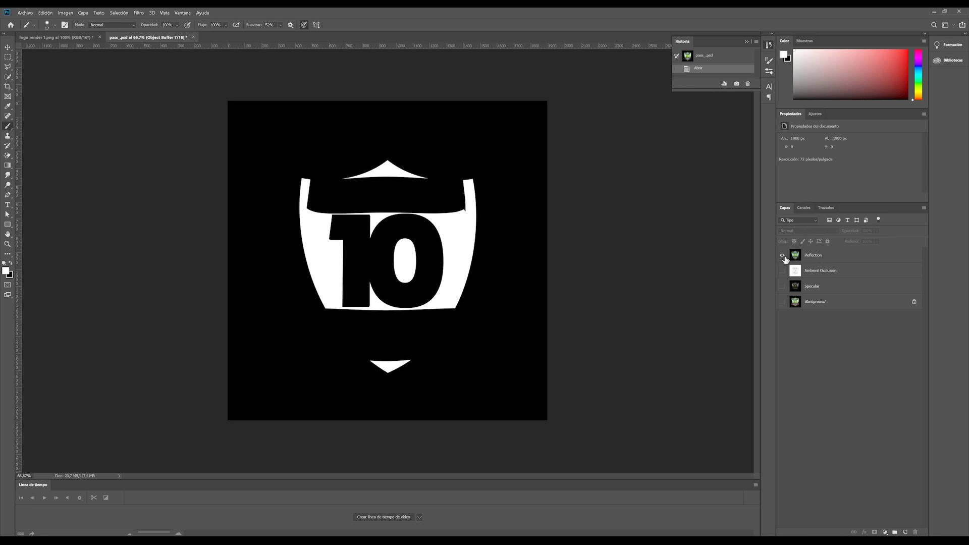
pyautogui.click(804, 207)
pyautogui.click(804, 226)
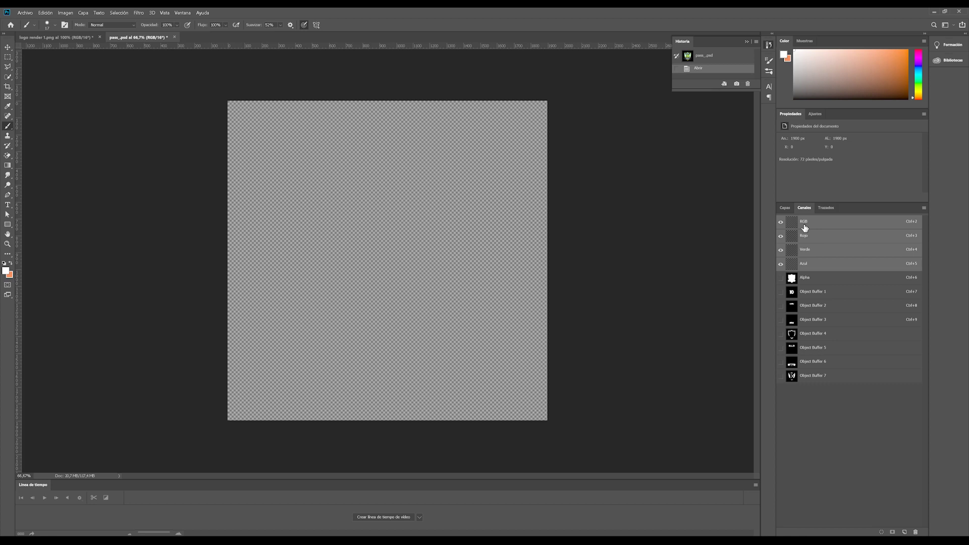
pyautogui.click(785, 207)
pyautogui.click(810, 255)
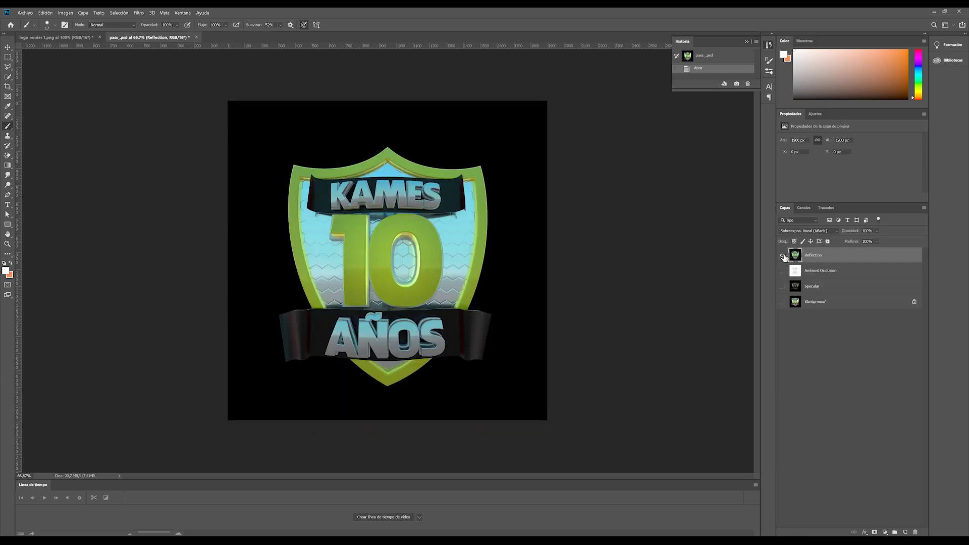
pyautogui.click(782, 256)
pyautogui.click(782, 271)
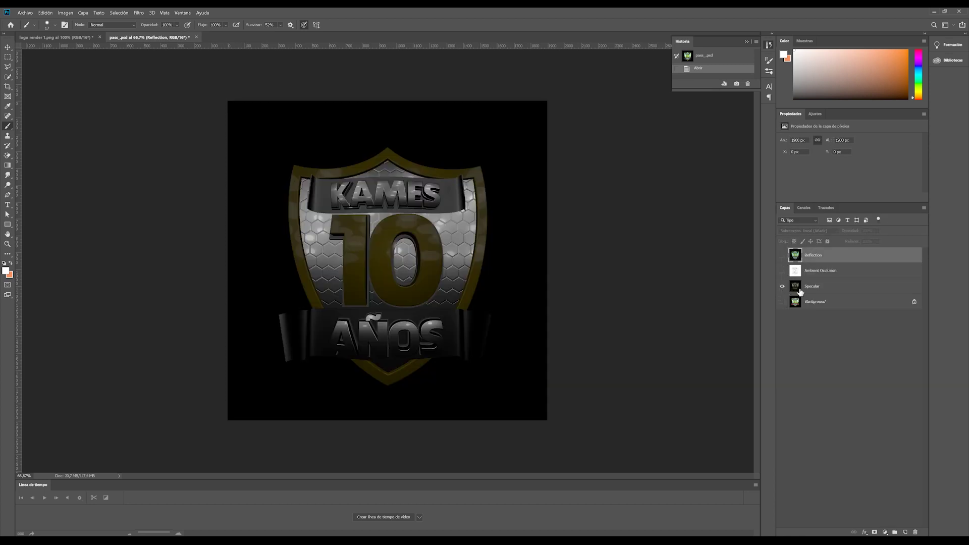
pyautogui.click(820, 289)
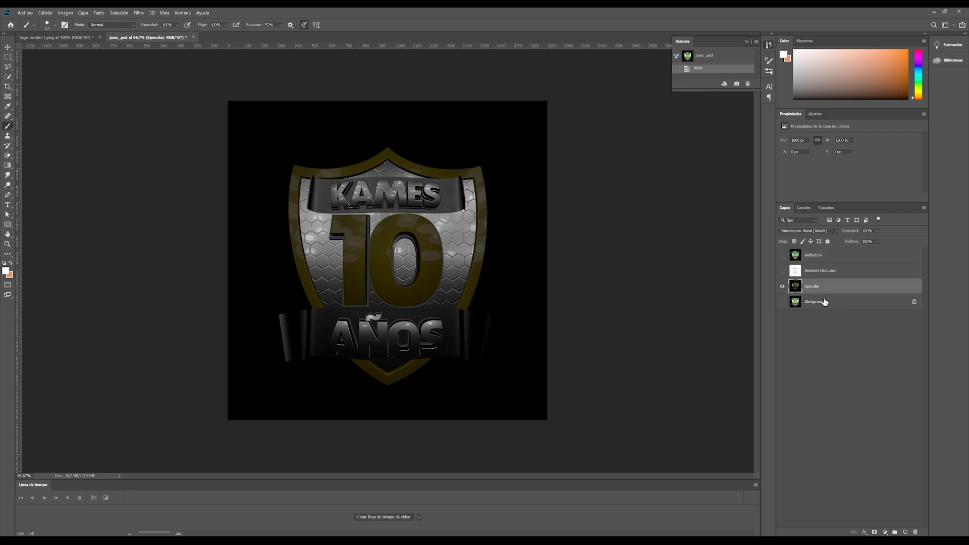
# Start duplicating the Specular layer and bring up the destination document list.
pyautogui.rightClick(808, 288)
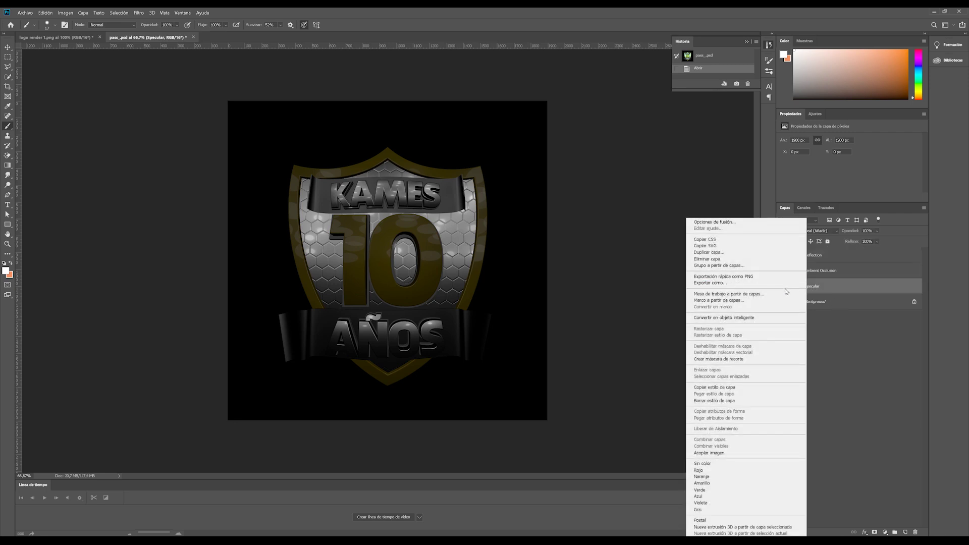
pyautogui.rightClick(796, 288)
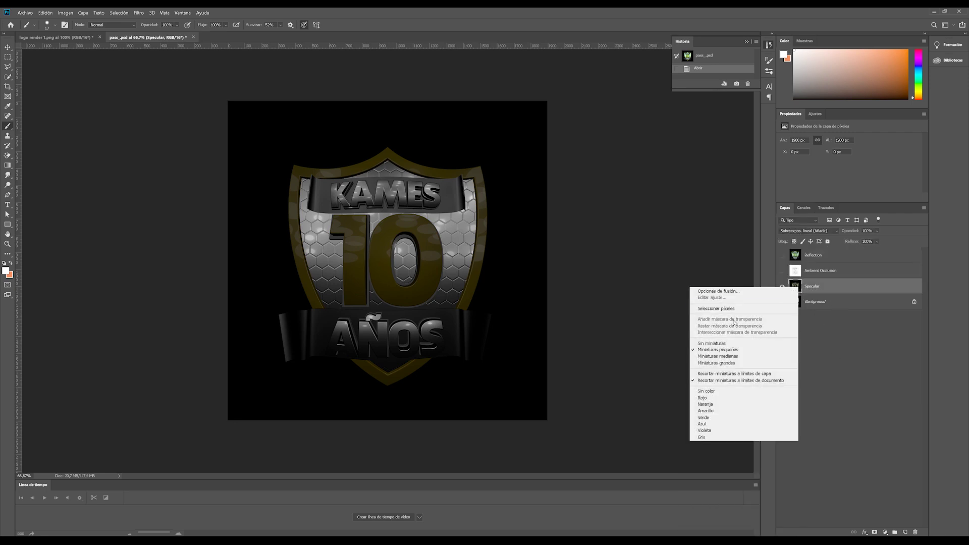
pyautogui.rightClick(823, 293)
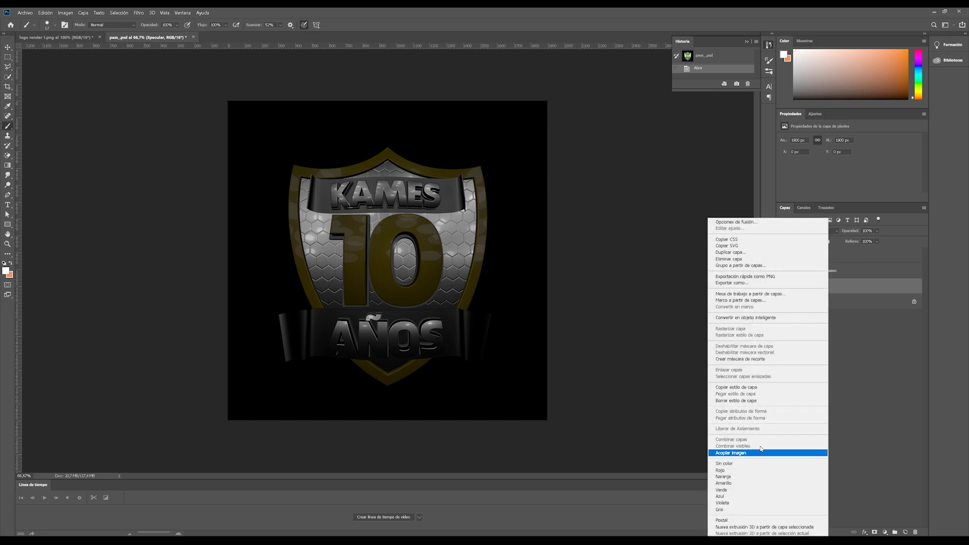
pyautogui.click(729, 252)
pyautogui.click(467, 187)
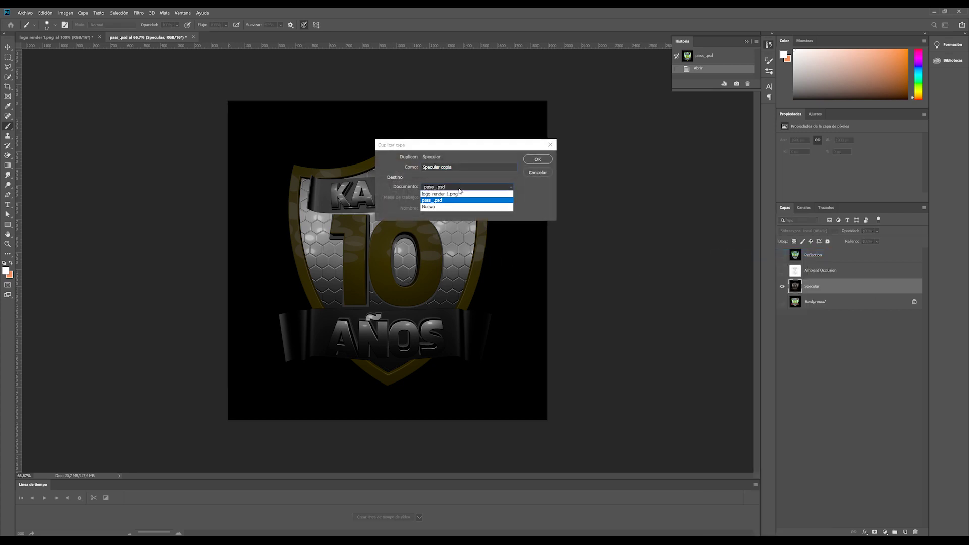
# Copy Specular into logo render 1.png, converting the colour profile, and toggle it to compare.
pyautogui.click(448, 199)
pyautogui.click(536, 159)
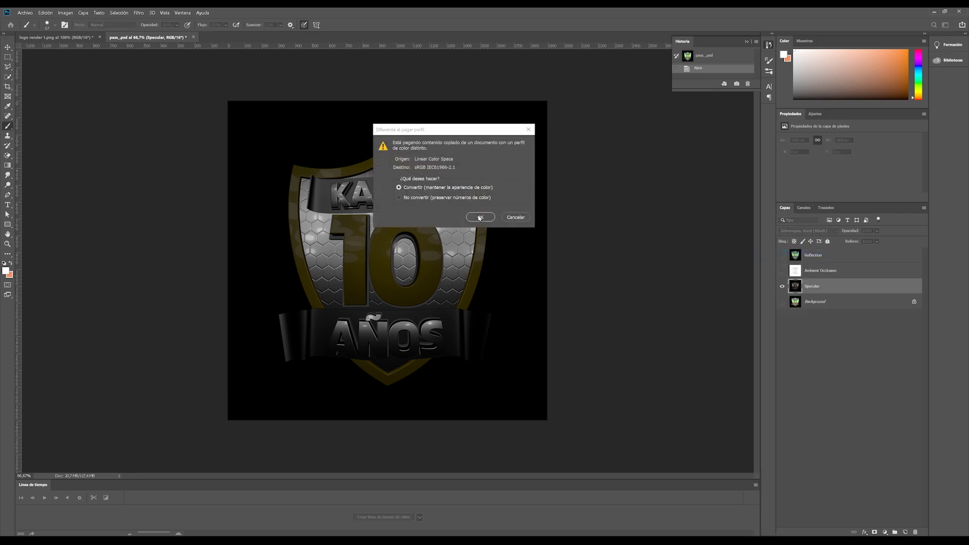
pyautogui.click(480, 217)
pyautogui.click(56, 37)
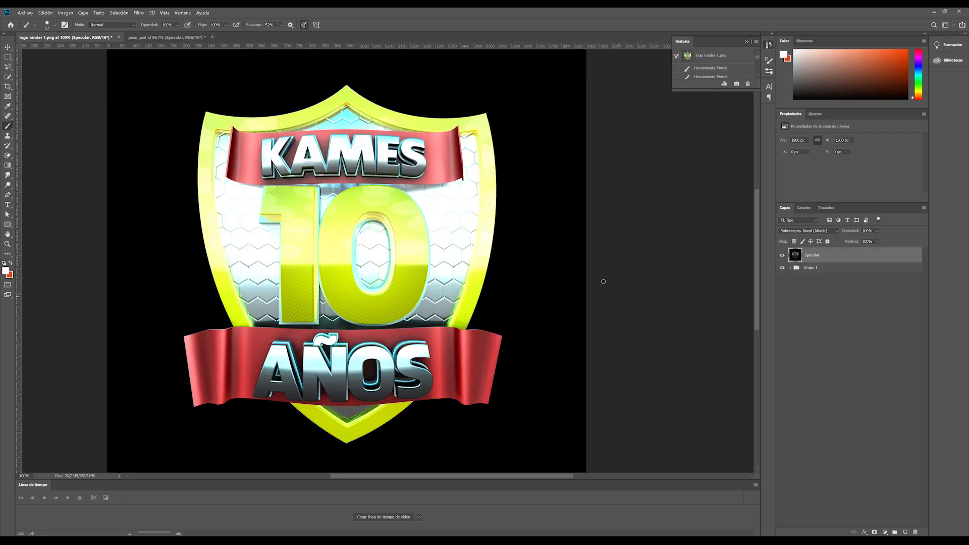
pyautogui.click(804, 384)
pyautogui.click(782, 256)
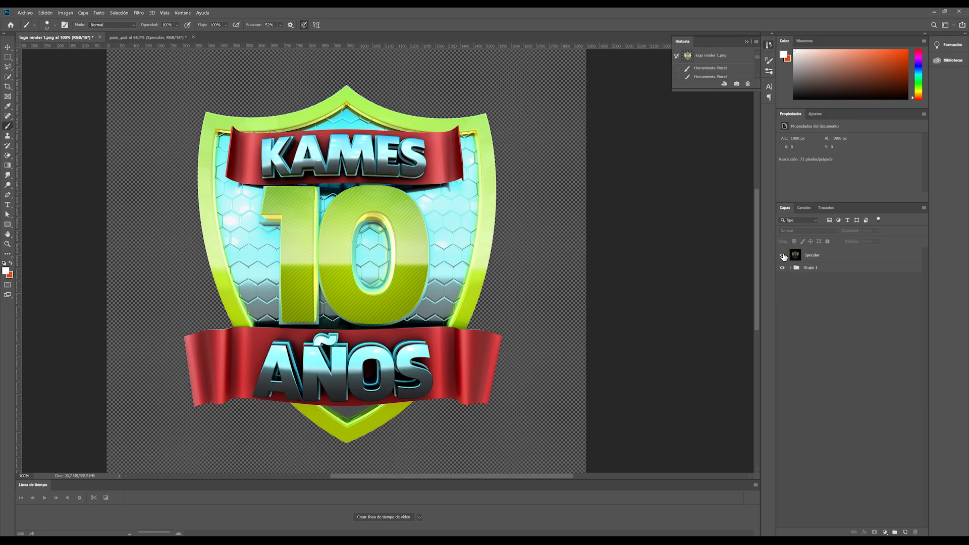
pyautogui.click(783, 255)
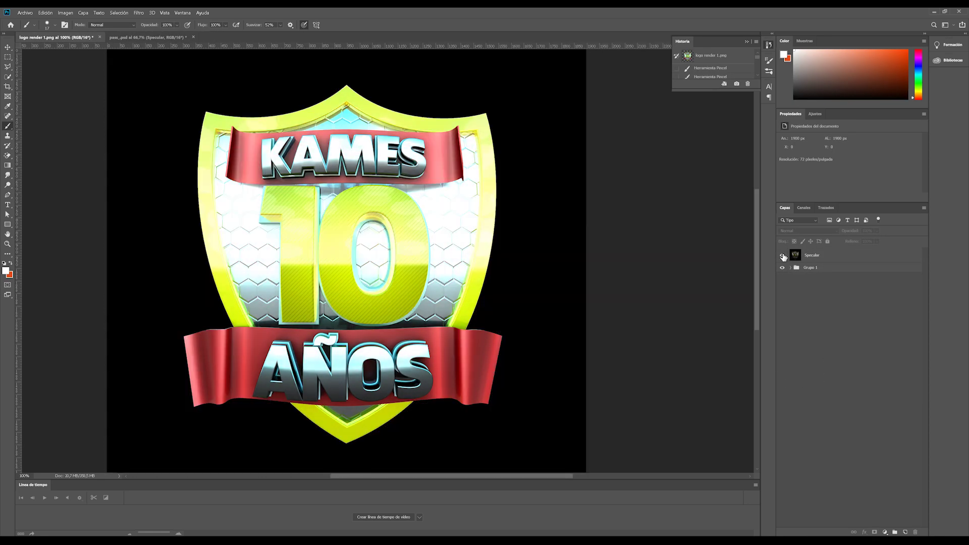
pyautogui.click(782, 255)
pyautogui.click(783, 256)
pyautogui.click(783, 255)
# Hide Grupo 1 and desaturate the Specular layer to grey.
pyautogui.click(782, 268)
pyautogui.click(815, 257)
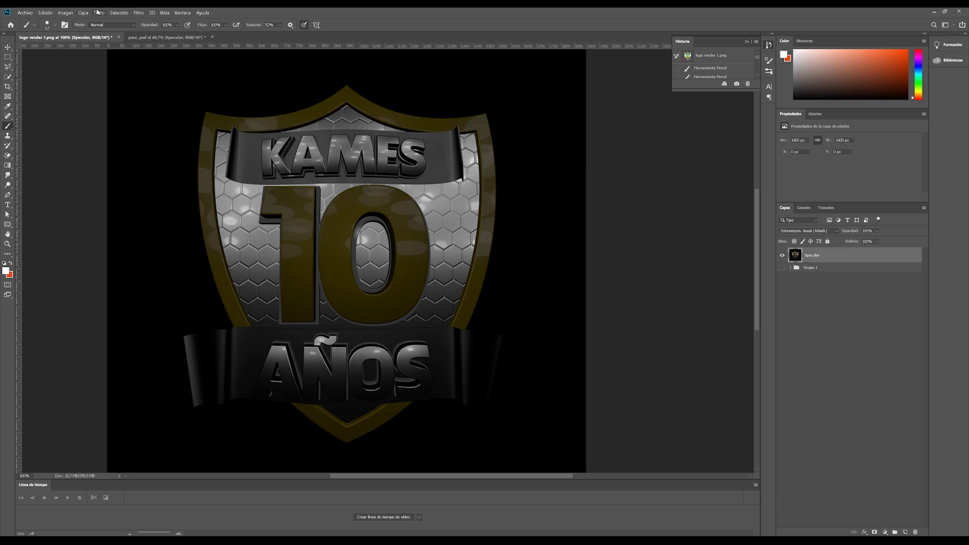
pyautogui.click(65, 13)
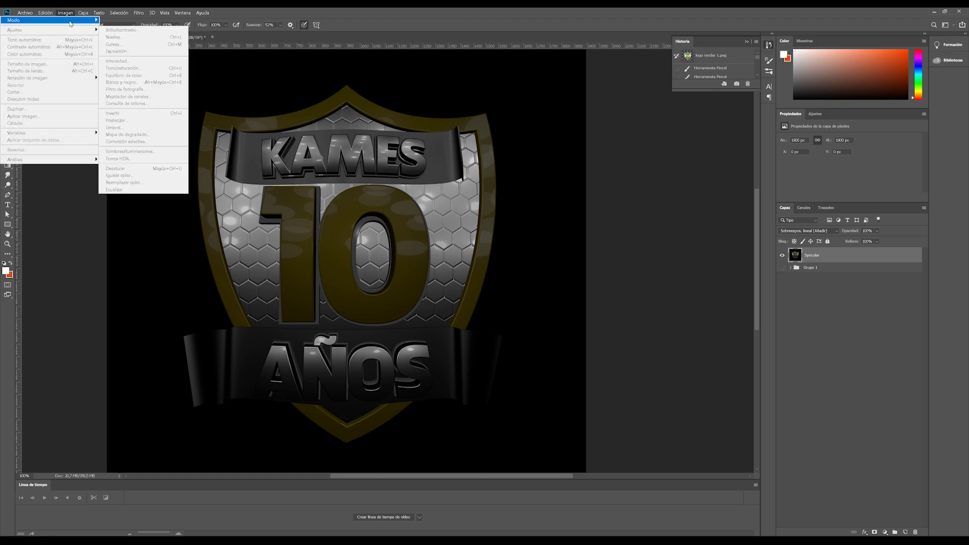
pyautogui.moveTo(46, 29)
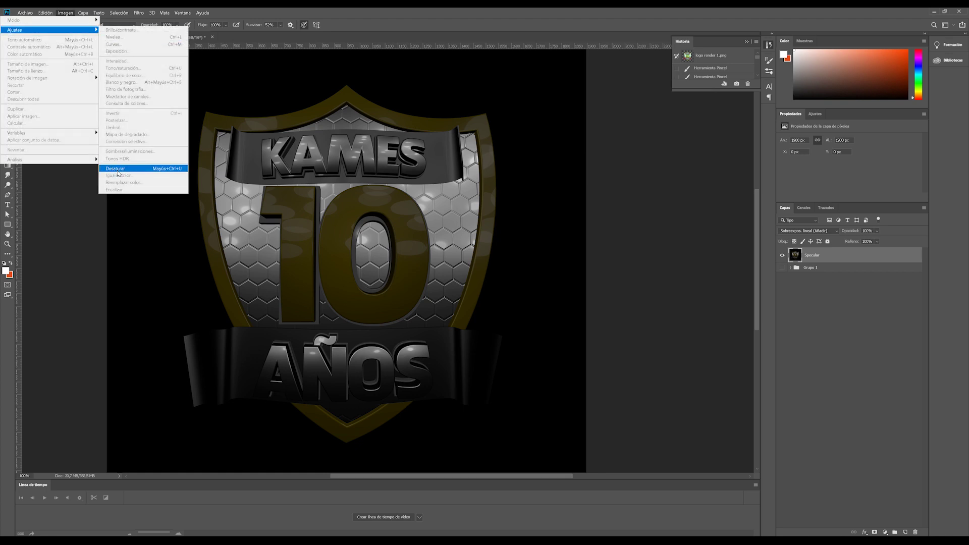
pyautogui.click(118, 170)
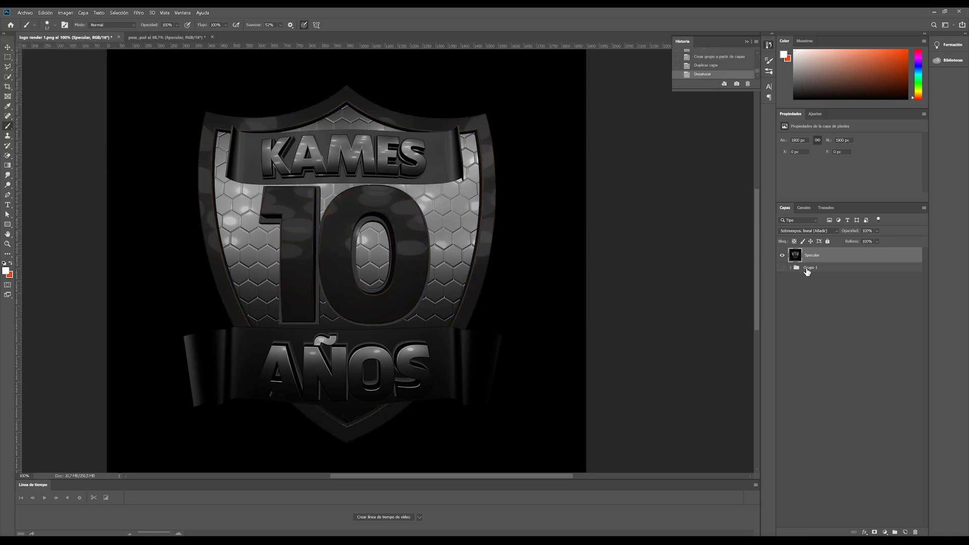
# Apply Levels to Specular with input 0 / 0,07 / 159, leaving only bright specks.
pyautogui.hotkey('ctrl', 'l')
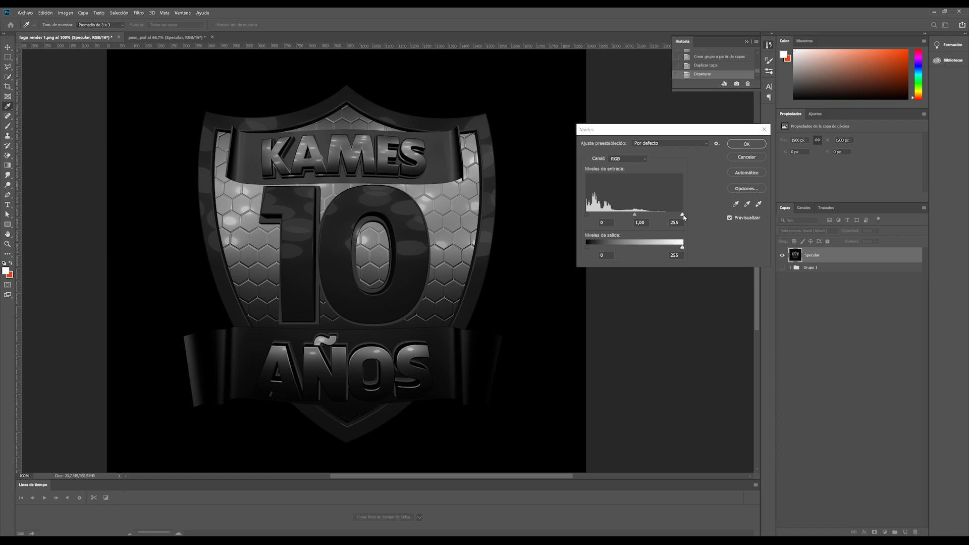
pyautogui.moveTo(682, 214)
pyautogui.mouseDown()
pyautogui.moveTo(635, 215)
pyautogui.moveTo(643, 218)
pyautogui.mouseUp()
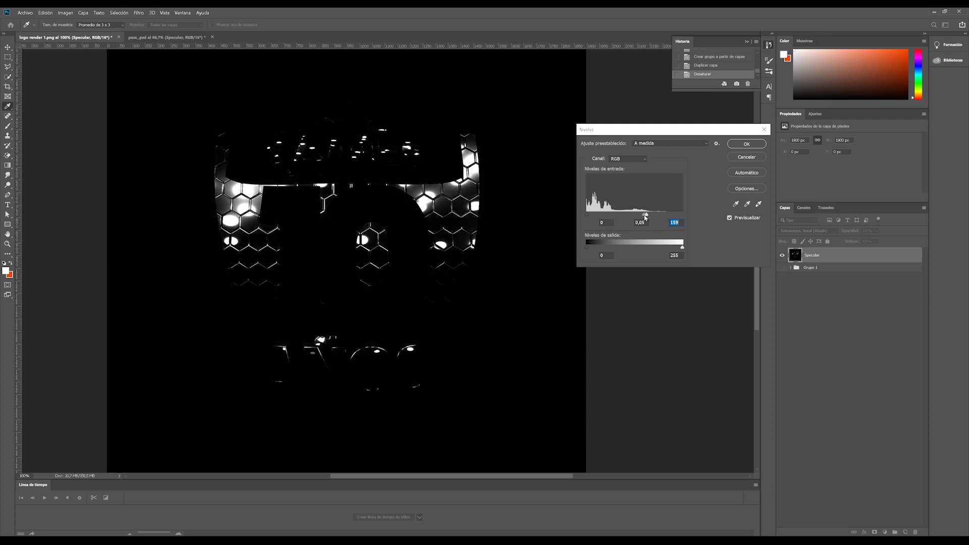
pyautogui.moveTo(643, 218); pyautogui.dragTo(645, 218)
pyautogui.moveTo(645, 218); pyautogui.dragTo(644, 218)
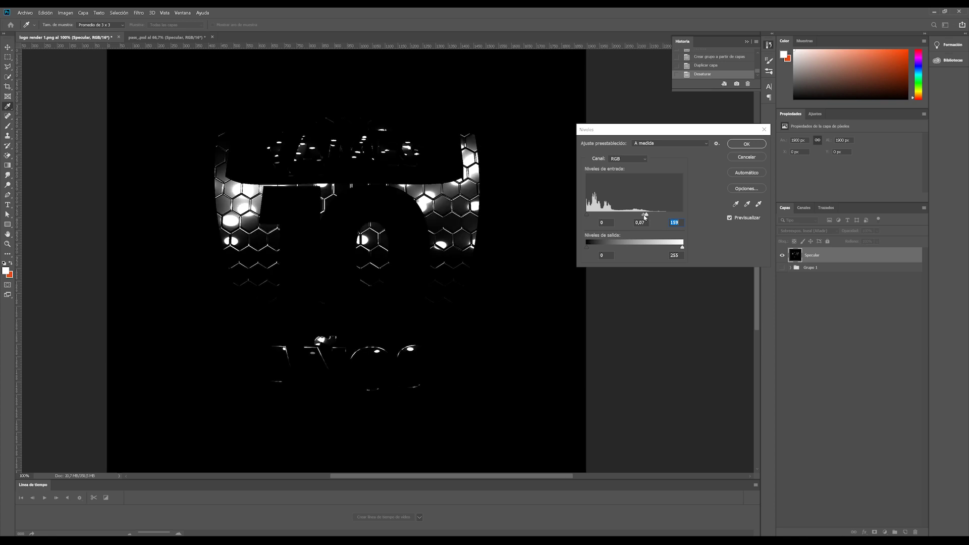
pyautogui.click(644, 217)
pyautogui.click(745, 144)
# Show Grupo 1 again and toggle Specular repeatedly to compare the highlights over the logo.
pyautogui.press('b')
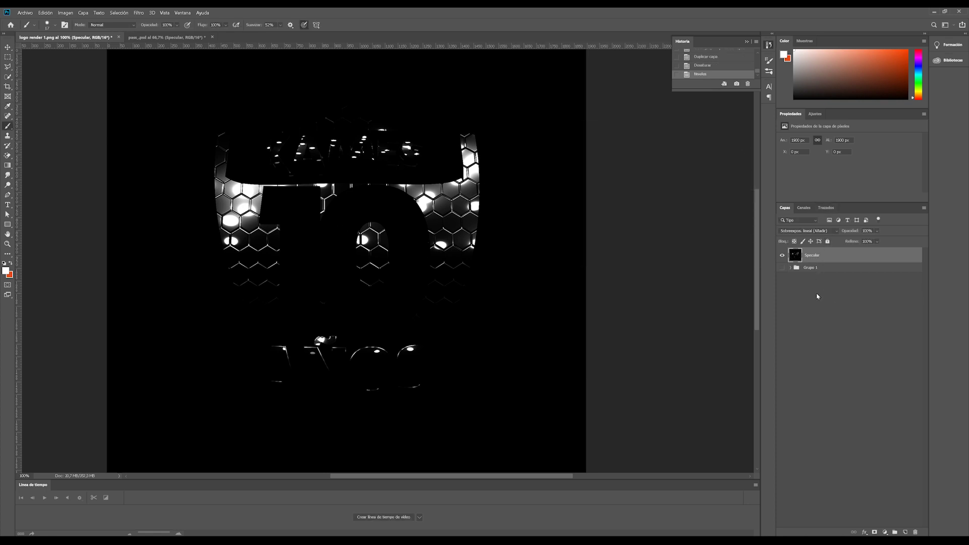
pyautogui.click(817, 296)
pyautogui.click(782, 267)
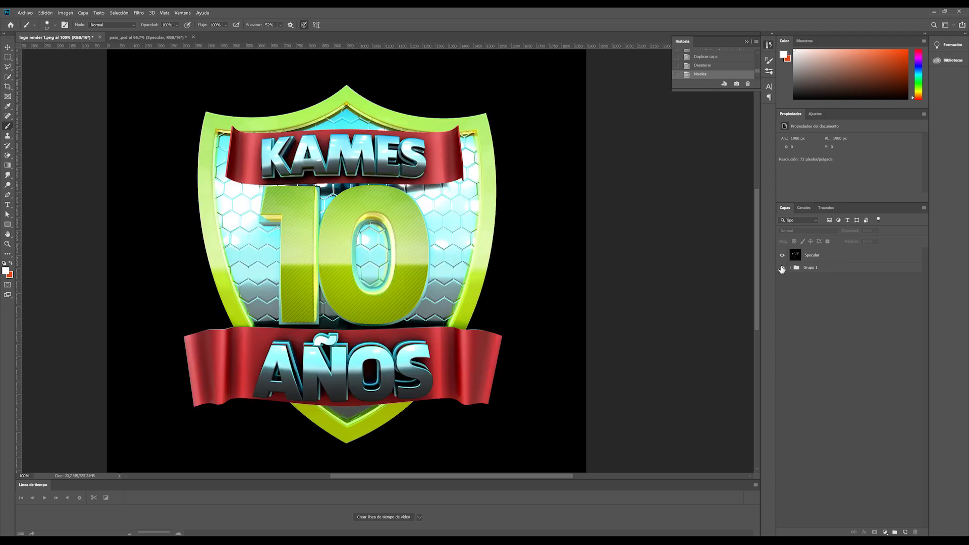
pyautogui.click(785, 257)
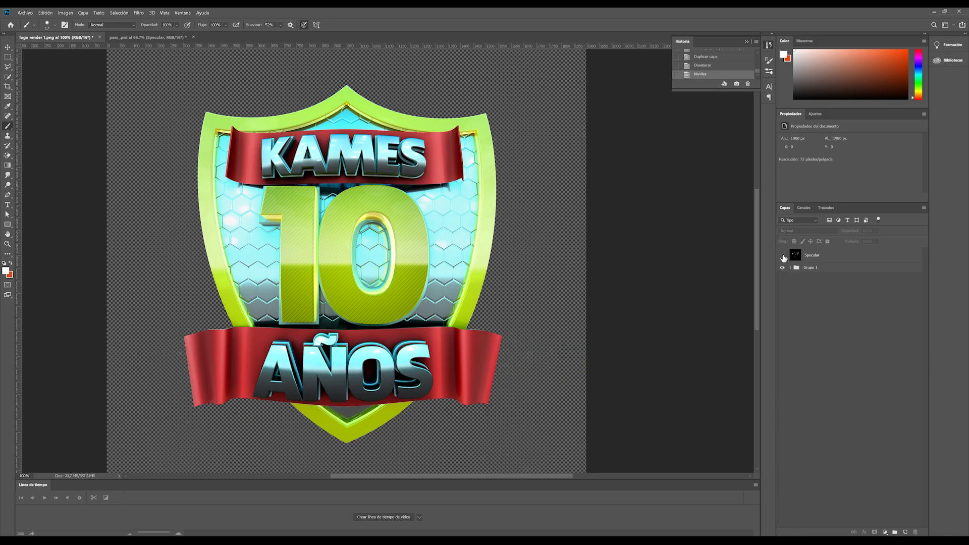
pyautogui.click(782, 256)
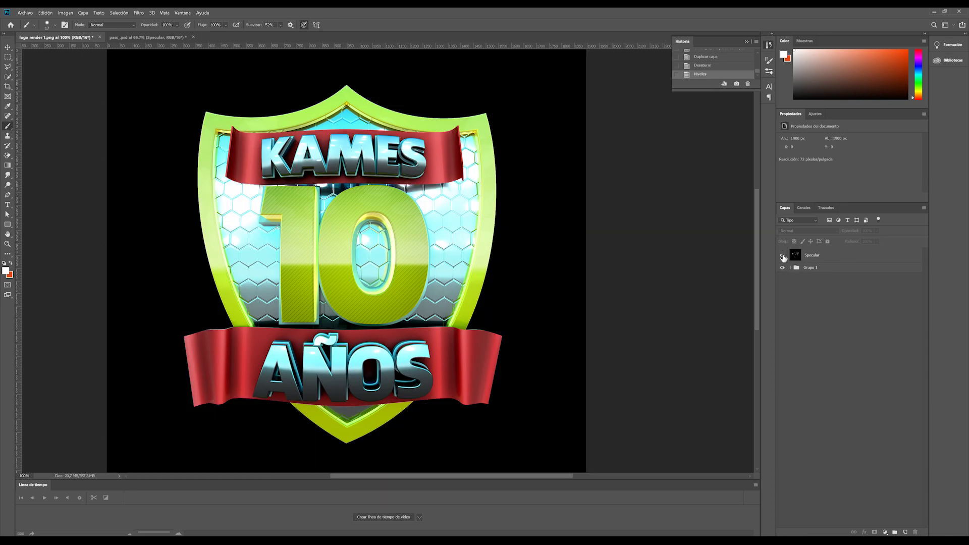
pyautogui.click(782, 256)
pyautogui.click(783, 256)
pyautogui.click(782, 256)
pyautogui.click(782, 256)
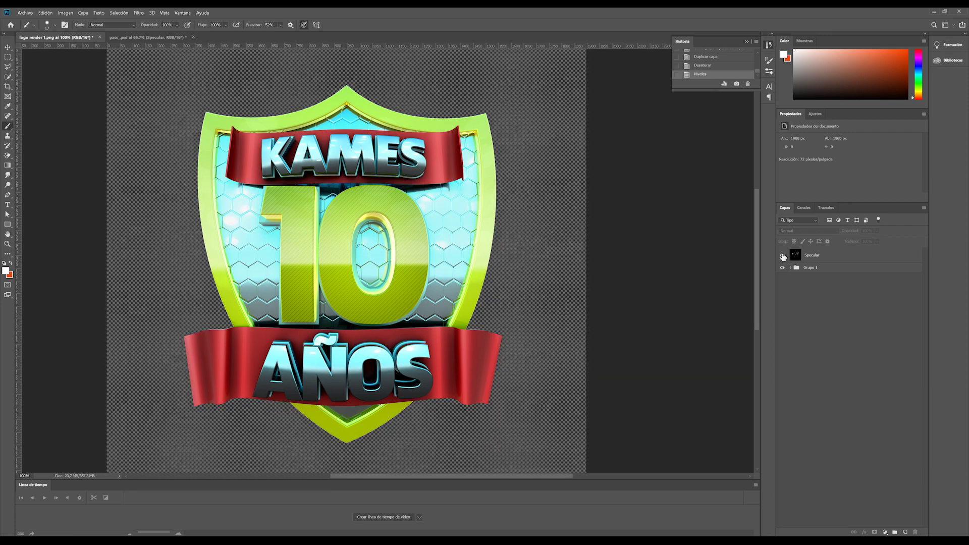
pyautogui.click(783, 256)
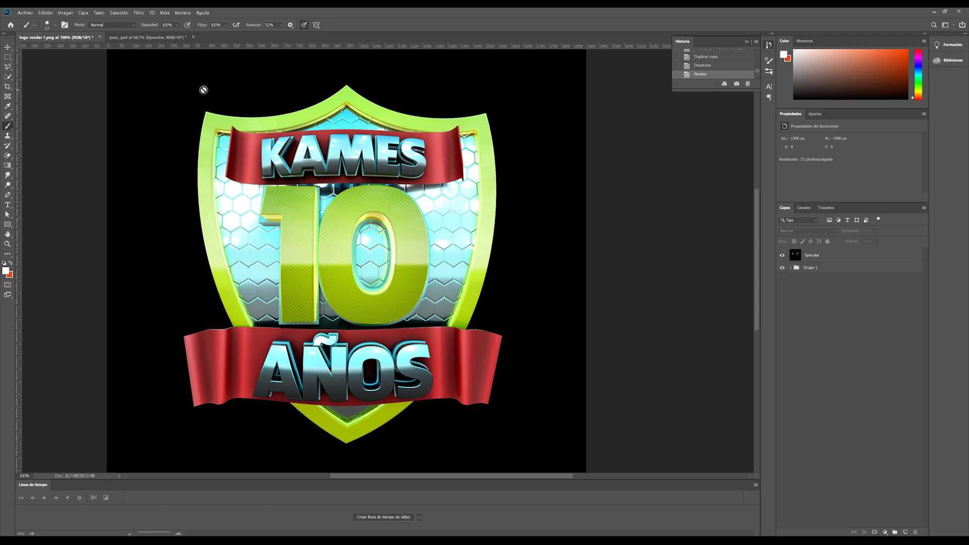
pyautogui.click(782, 255)
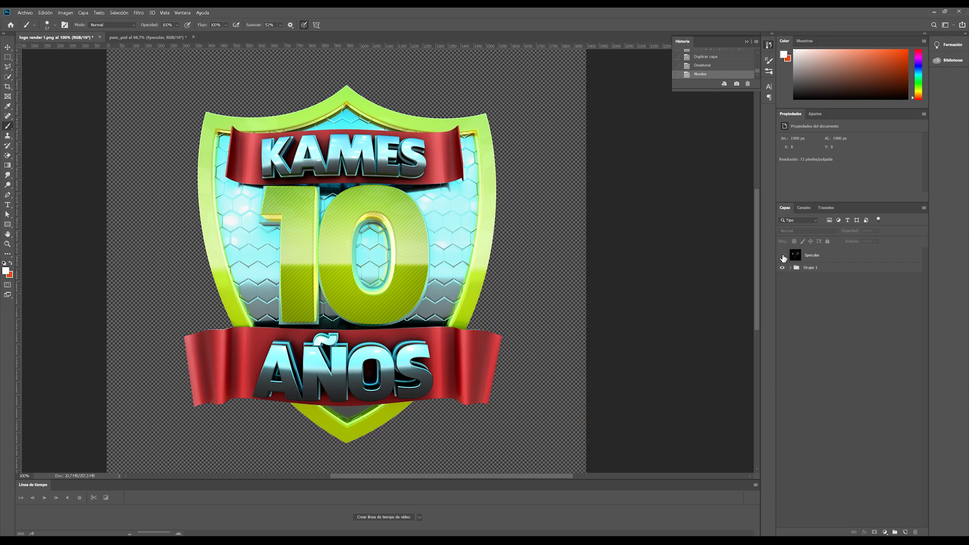
pyautogui.click(782, 256)
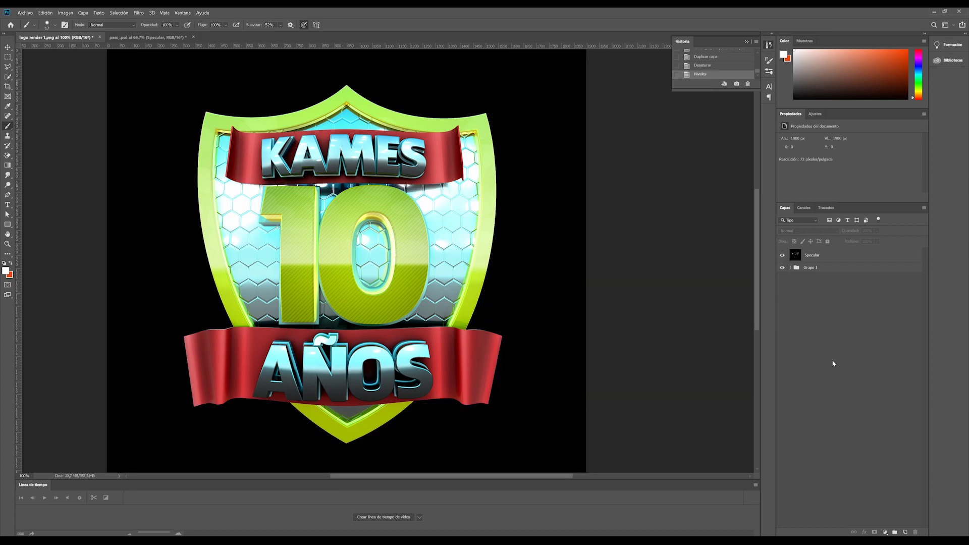
# Duplicate the Ambient Occlusion pass from pass_.psd into logo render 1.png, converting the profile.
pyautogui.click(148, 36)
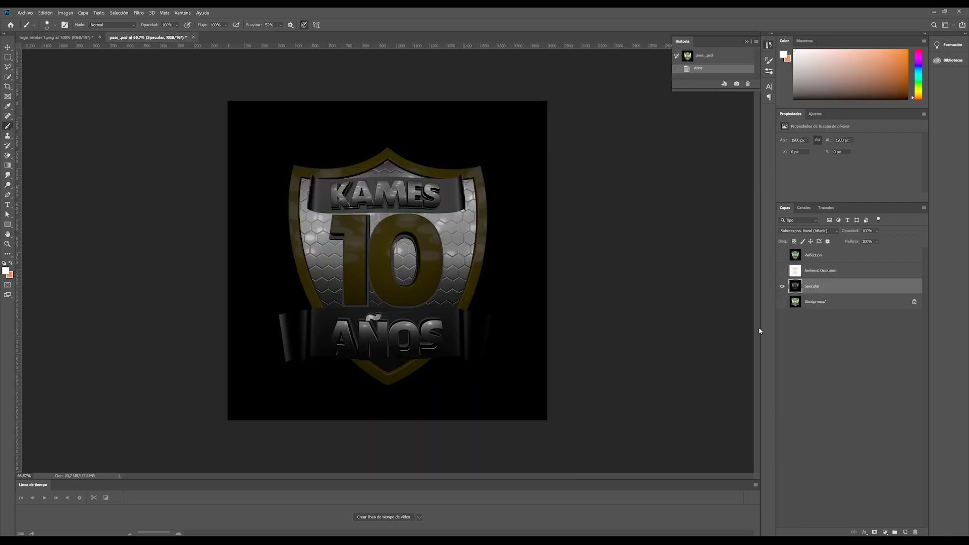
pyautogui.click(787, 323)
pyautogui.click(782, 286)
pyautogui.click(782, 271)
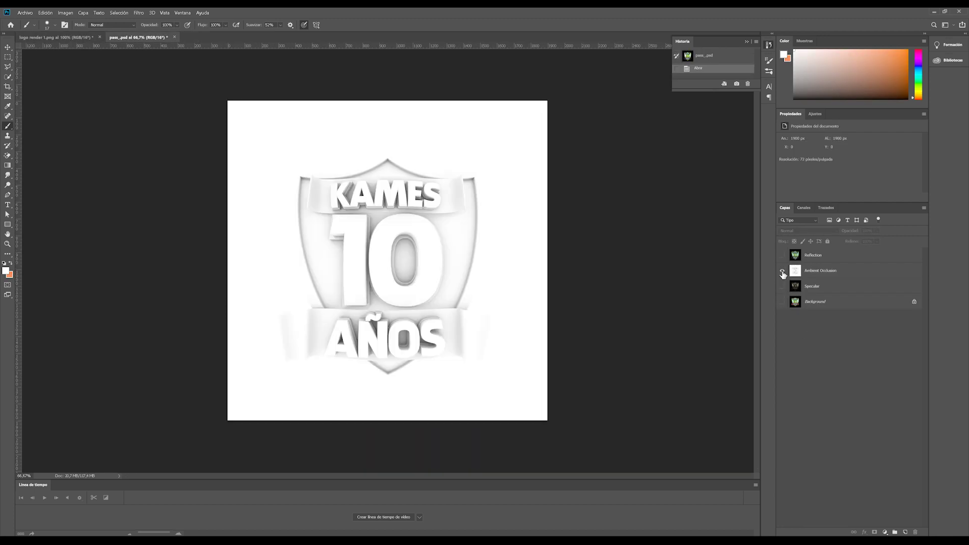
pyautogui.rightClick(794, 273)
pyautogui.rightClick(837, 270)
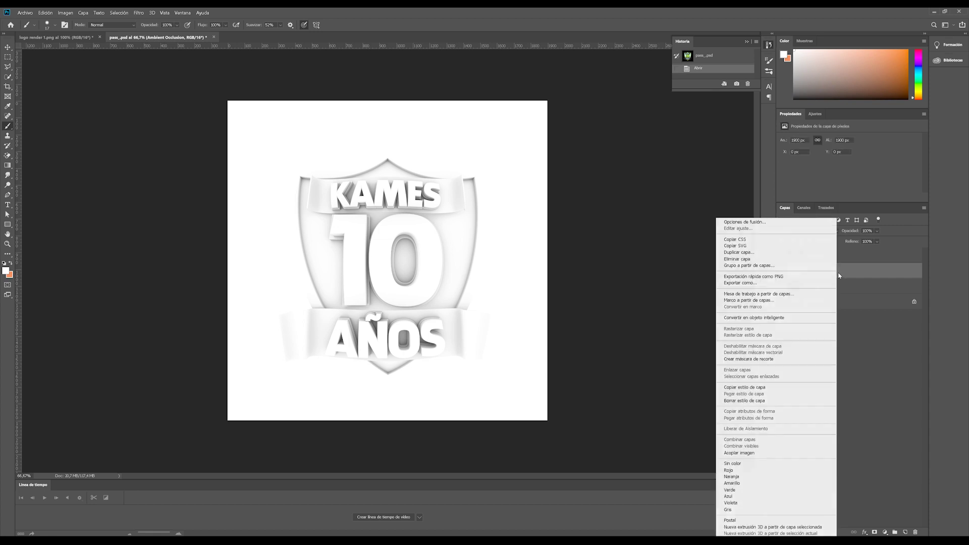
pyautogui.click(732, 255)
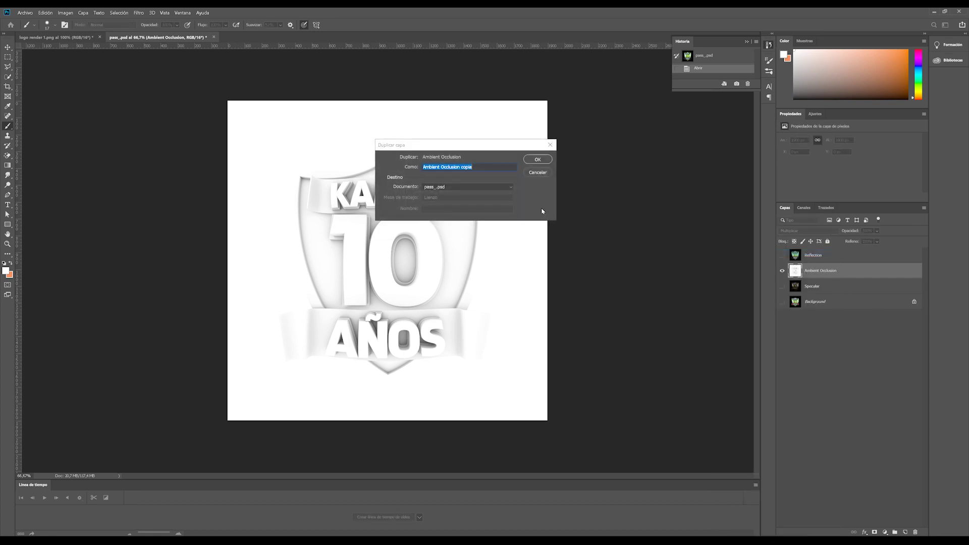
pyautogui.click(470, 186)
pyautogui.click(532, 161)
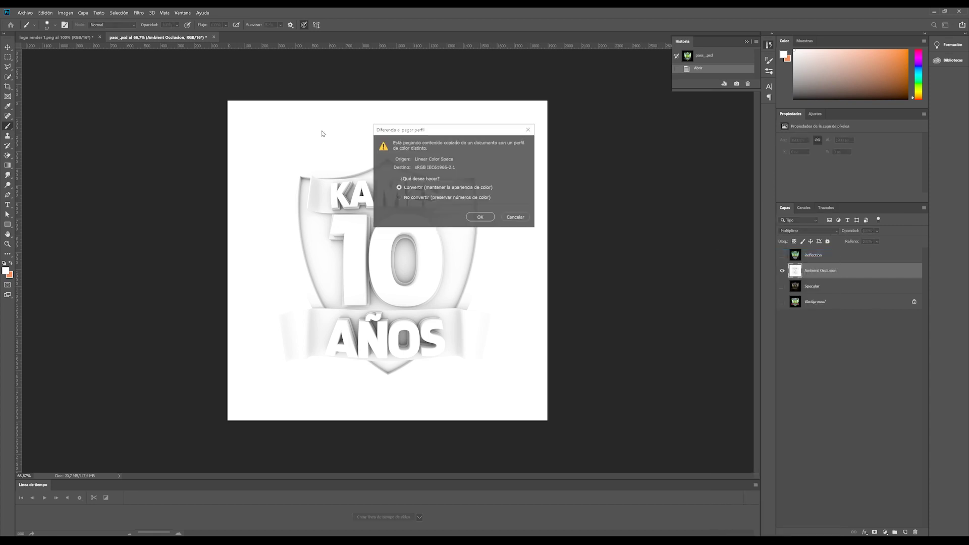
pyautogui.click(494, 218)
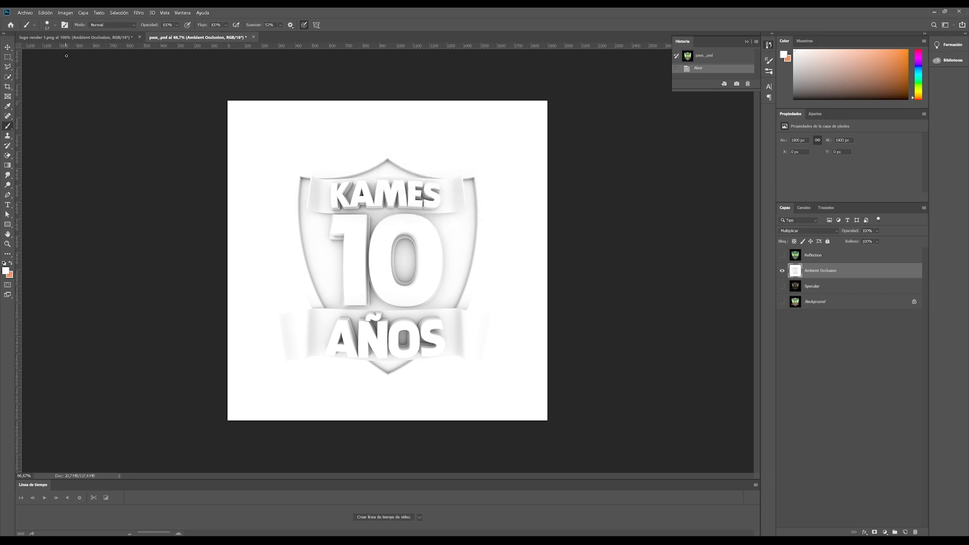
pyautogui.click(56, 37)
pyautogui.click(800, 349)
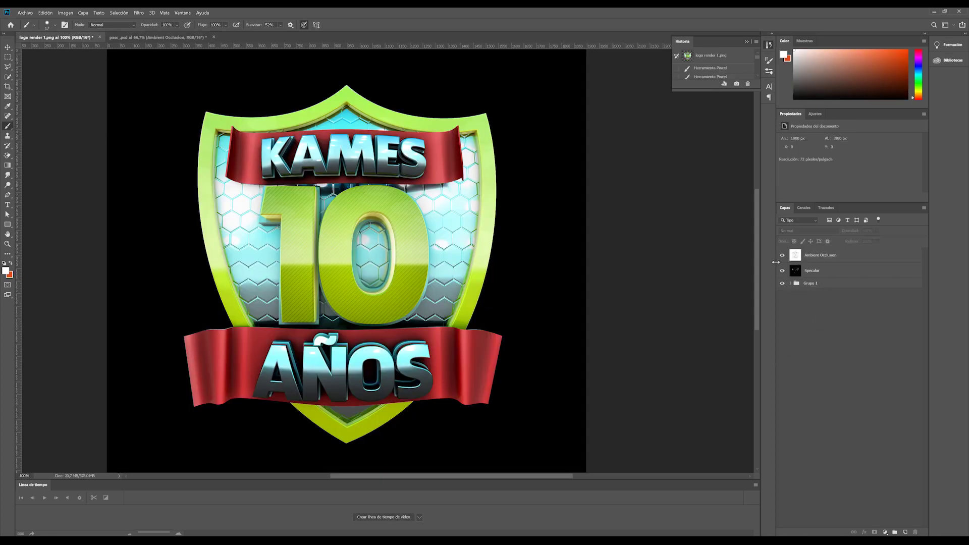
# Toggle Ambient Occlusion to compare, then hide Specular and Grupo 1 so it shows alone.
pyautogui.click(782, 256)
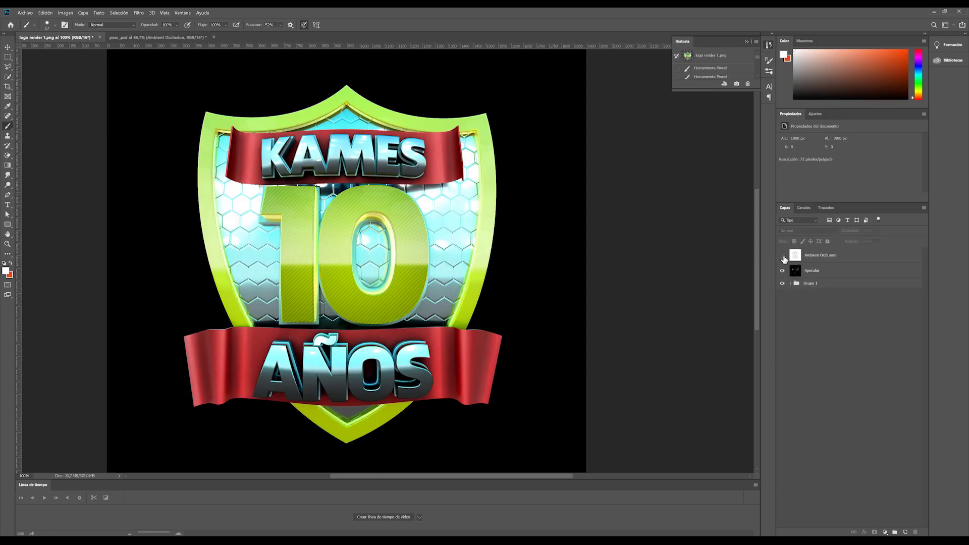
pyautogui.click(783, 256)
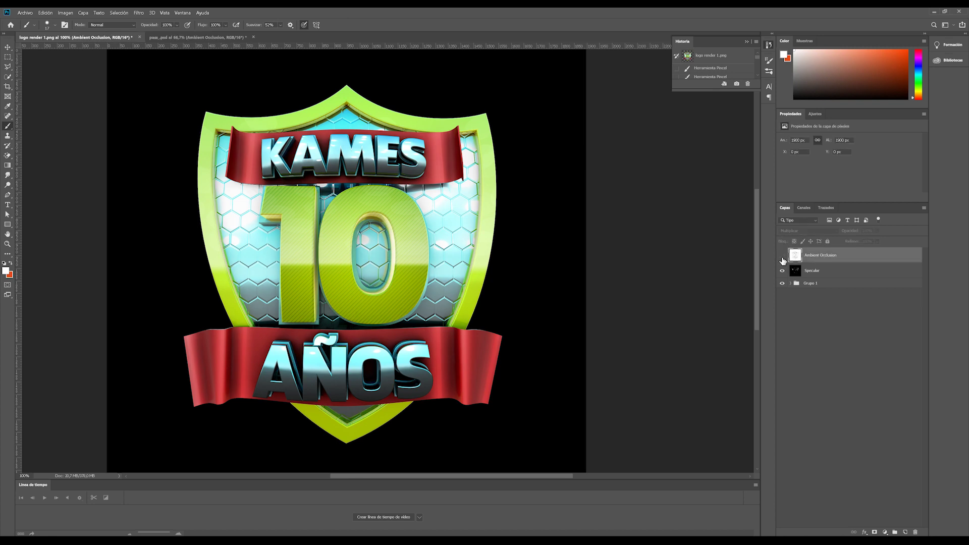
pyautogui.click(782, 256)
pyautogui.click(782, 255)
pyautogui.click(781, 255)
pyautogui.click(782, 255)
pyautogui.click(782, 257)
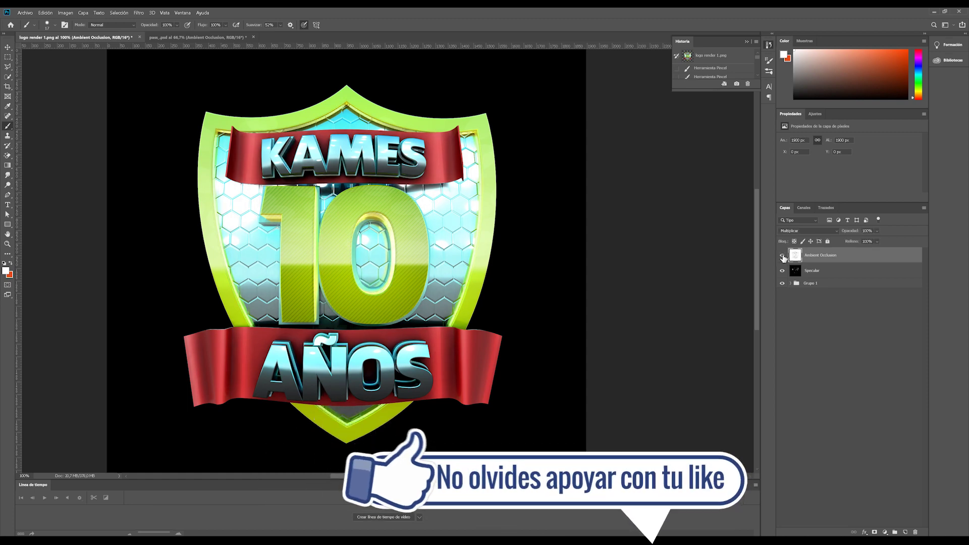
pyautogui.click(782, 256)
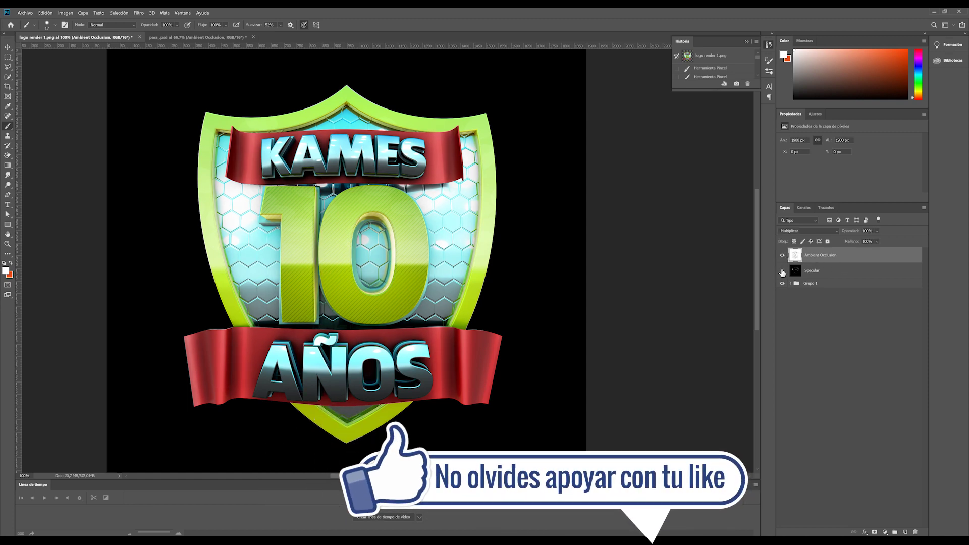
pyautogui.keyDown('alt'); pyautogui.click(782, 255); pyautogui.keyUp('alt')
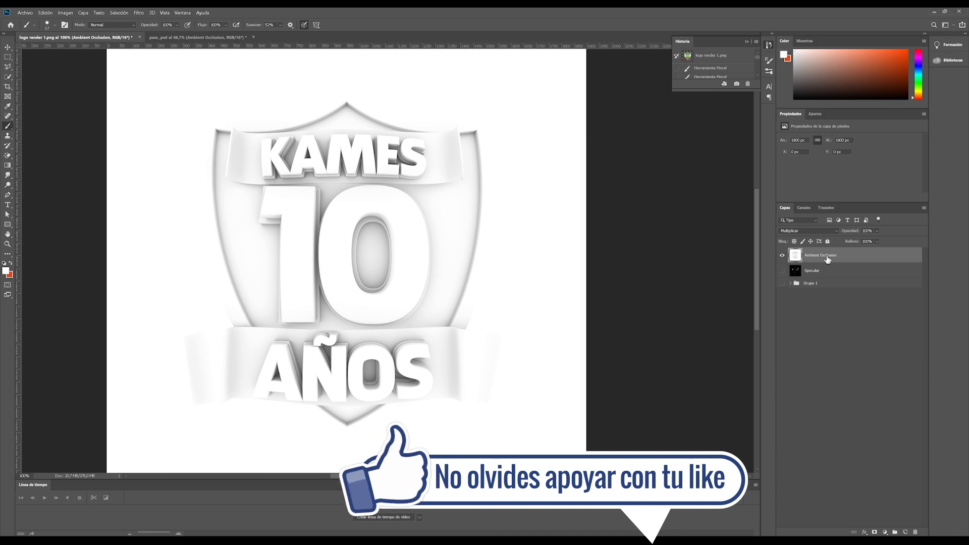
# Apply Levels to Ambient Occlusion with input about 10 / 0,65 / 240.
pyautogui.hotkey('ctrl', 'l')
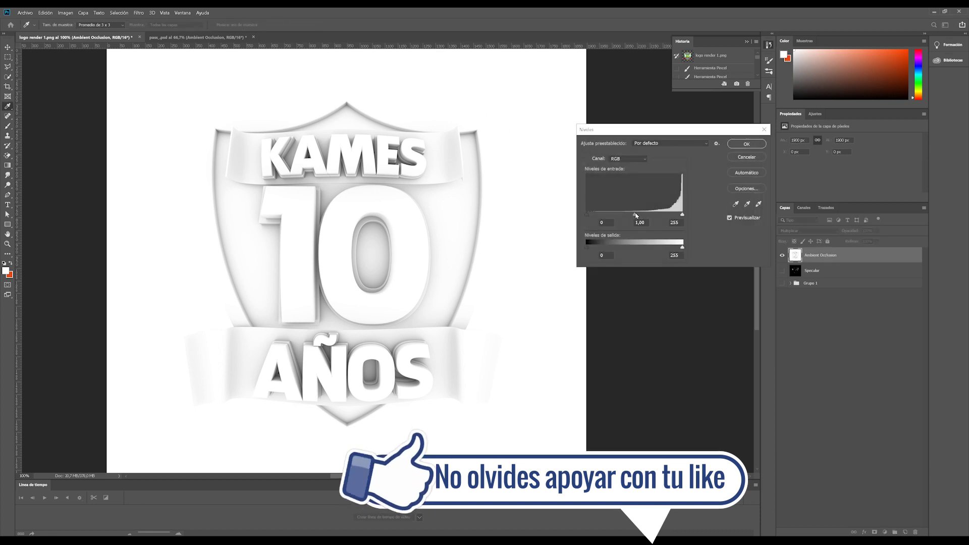
pyautogui.moveTo(635, 214); pyautogui.dragTo(646, 214)
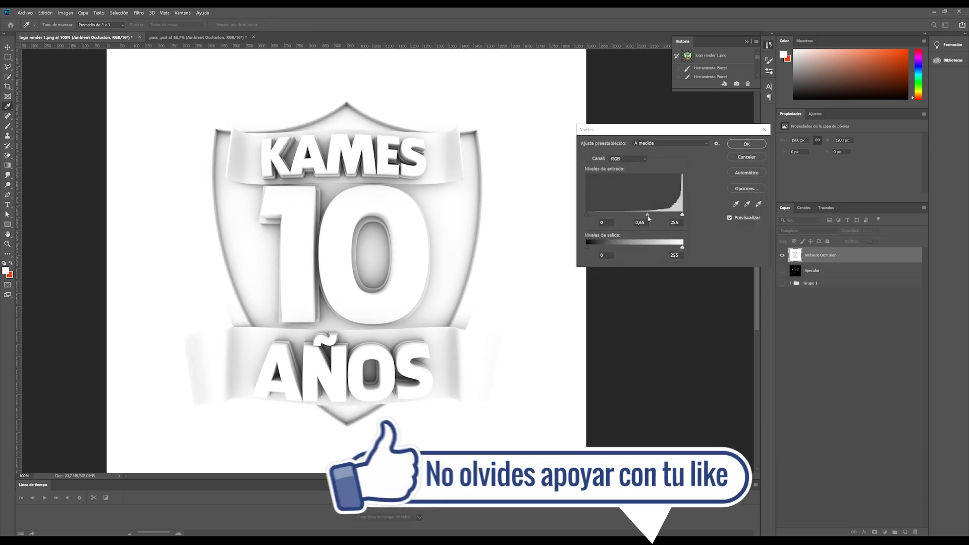
pyautogui.click(647, 215)
pyautogui.moveTo(682, 214); pyautogui.dragTo(678, 215)
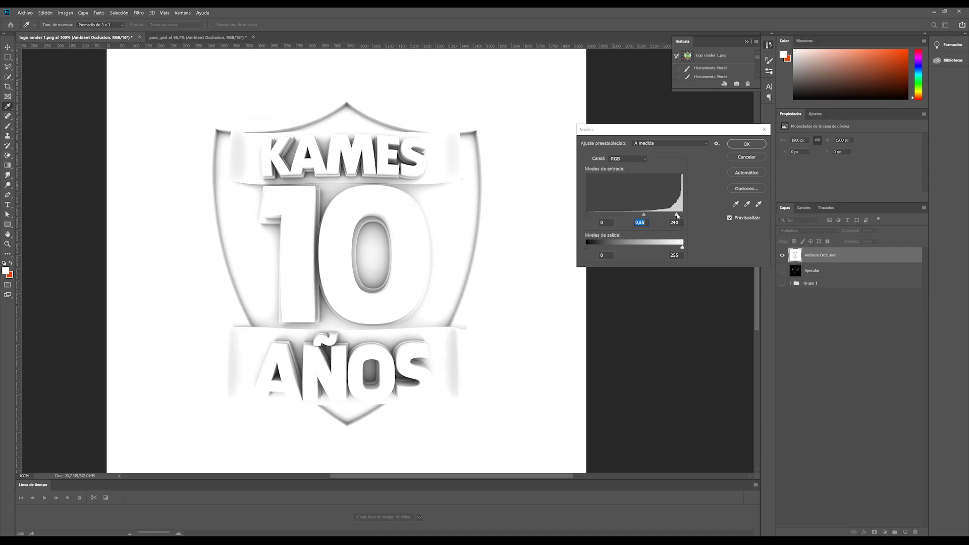
pyautogui.moveTo(677, 216); pyautogui.dragTo(677, 215)
pyautogui.moveTo(587, 214); pyautogui.dragTo(591, 216)
pyautogui.click(746, 144)
# Show Grupo 1 and Specular again, toggling Ambient Occlusion on and off to compare.
pyautogui.click(782, 270)
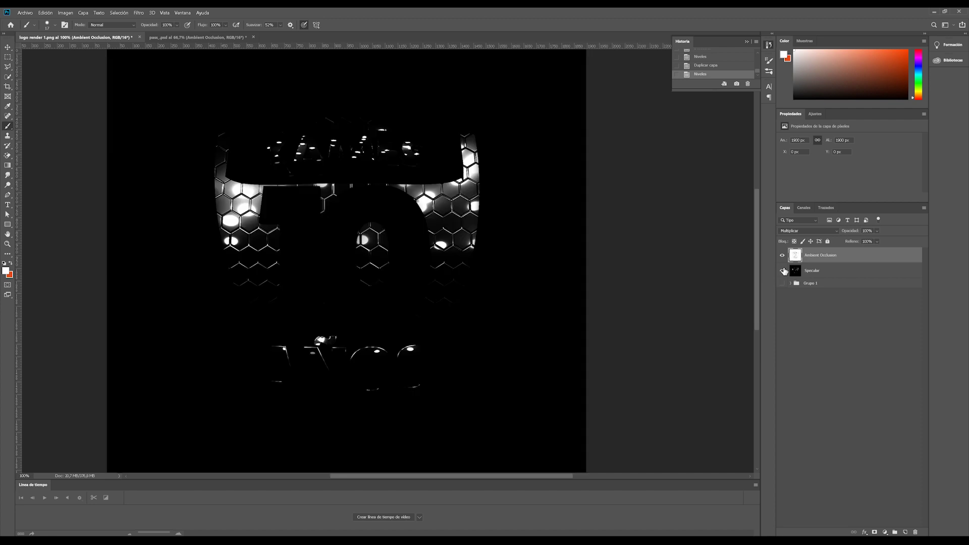
pyautogui.click(781, 284)
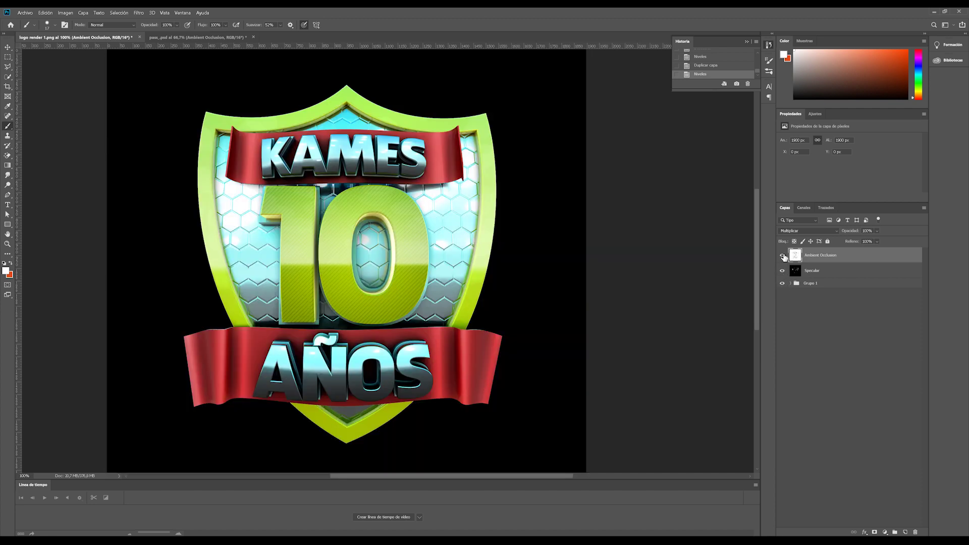
pyautogui.click(782, 256)
pyautogui.click(782, 255)
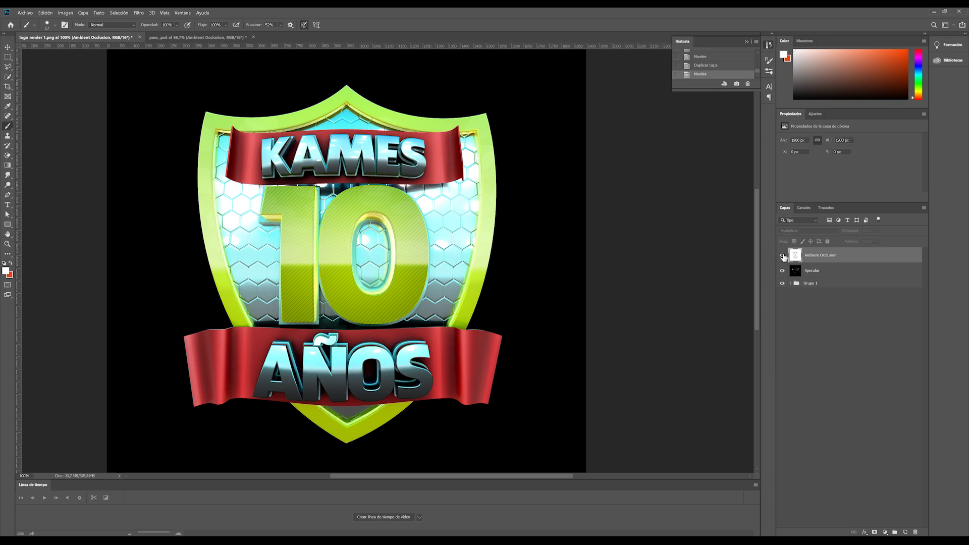
pyautogui.click(782, 256)
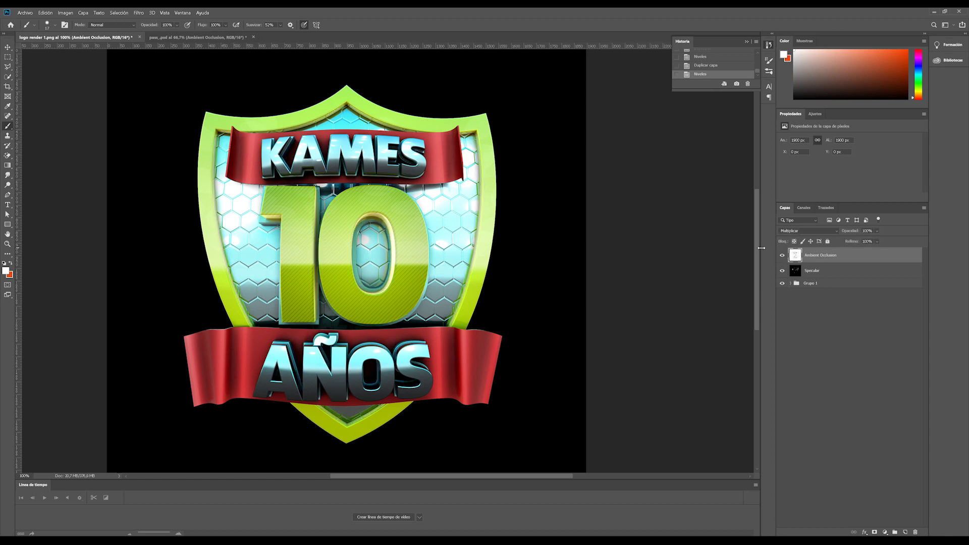
pyautogui.click(782, 255)
pyautogui.click(782, 255)
pyautogui.click(781, 256)
pyautogui.click(782, 257)
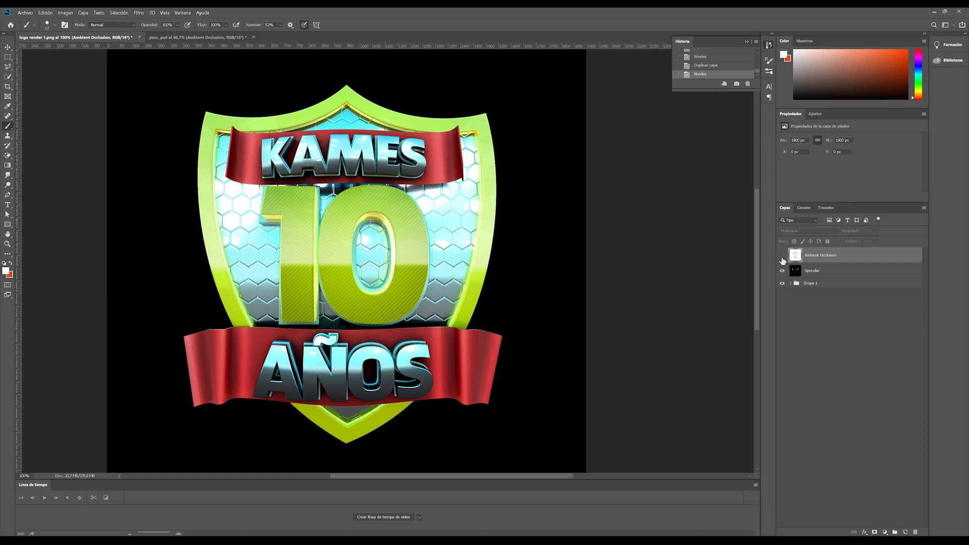
pyautogui.click(782, 257)
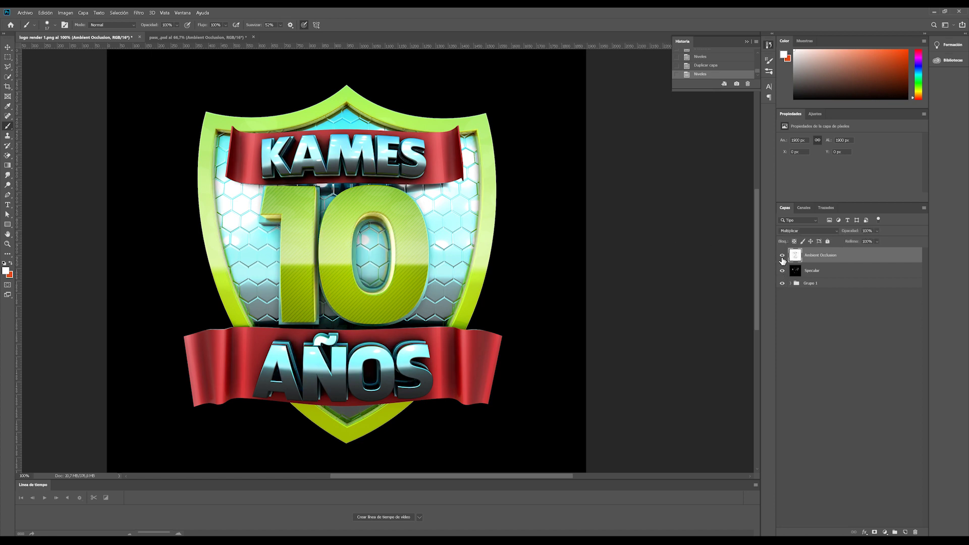
# Lower the Ambient Occlusion layer's opacity to about 43%.
pyautogui.click(876, 241)
pyautogui.moveTo(880, 241); pyautogui.dragTo(879, 240)
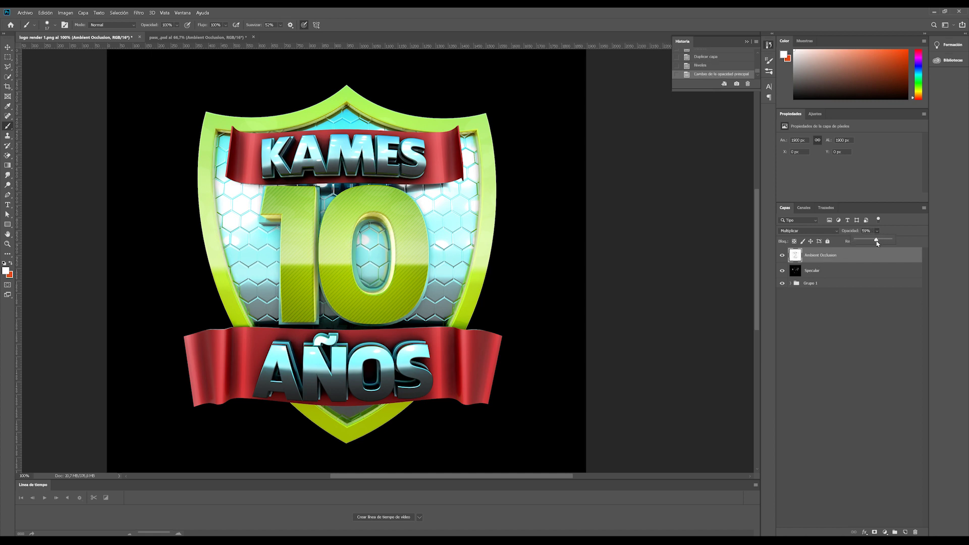
pyautogui.moveTo(879, 240); pyautogui.dragTo(871, 241)
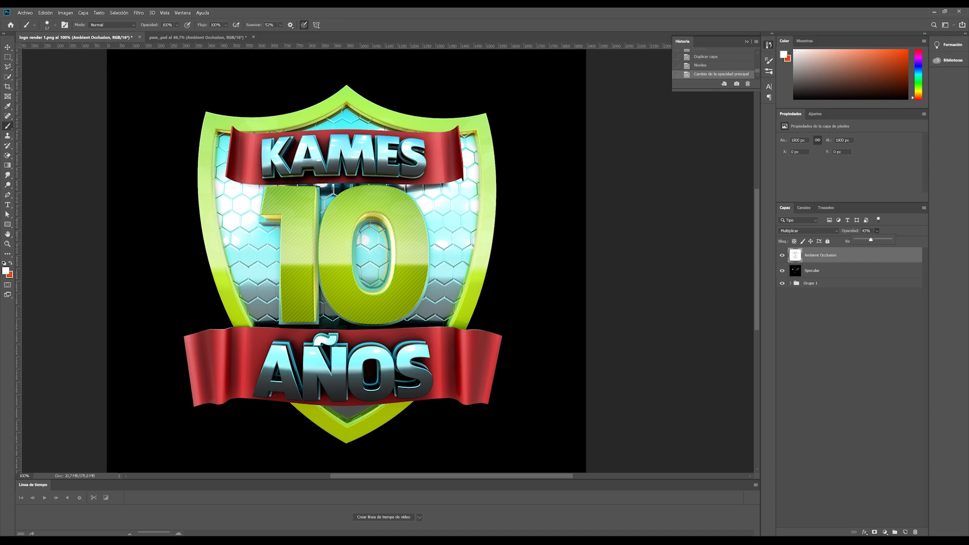
pyautogui.click(600, 311)
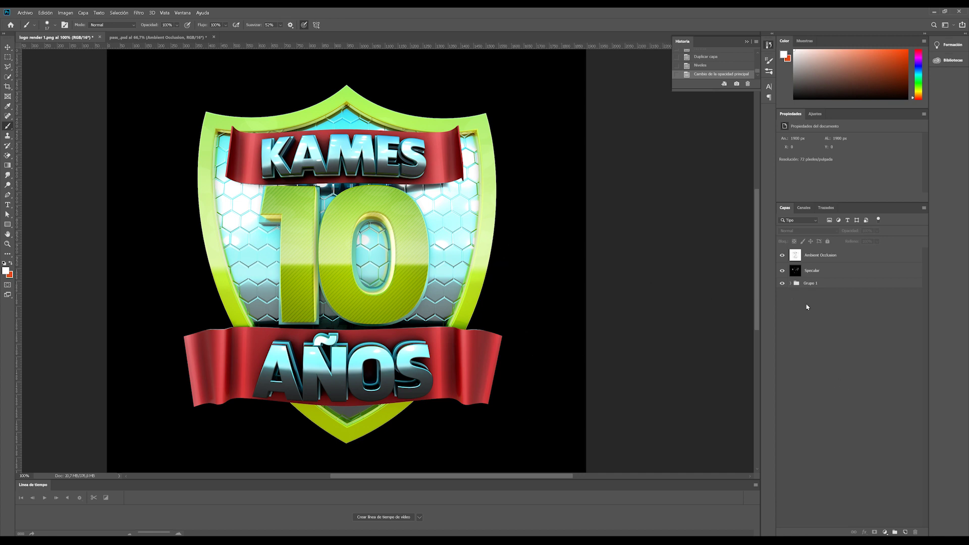
# Rename the Grupo 1 group to 'capas'.
pyautogui.click(820, 255)
pyautogui.keyDown('shift'); pyautogui.click(819, 283); pyautogui.keyUp('shift')
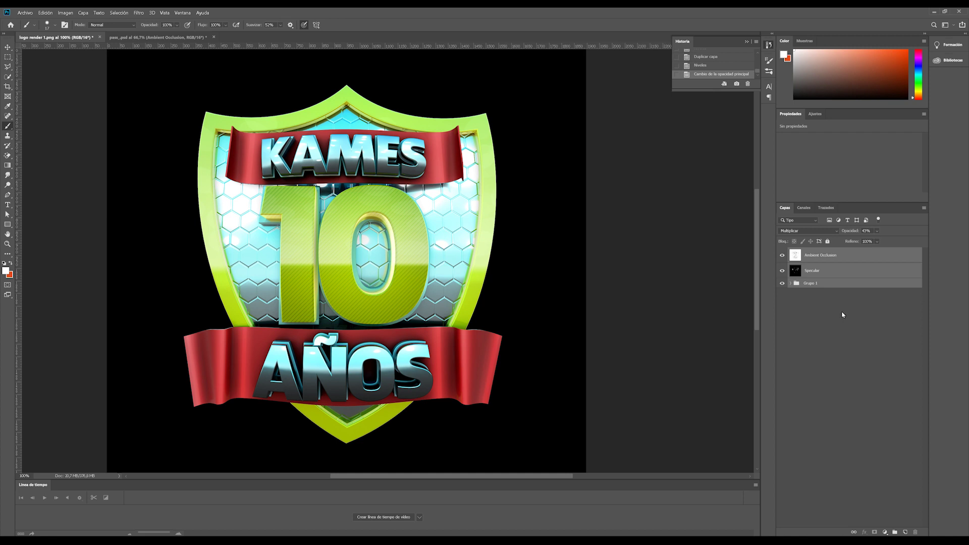
pyautogui.click(809, 283)
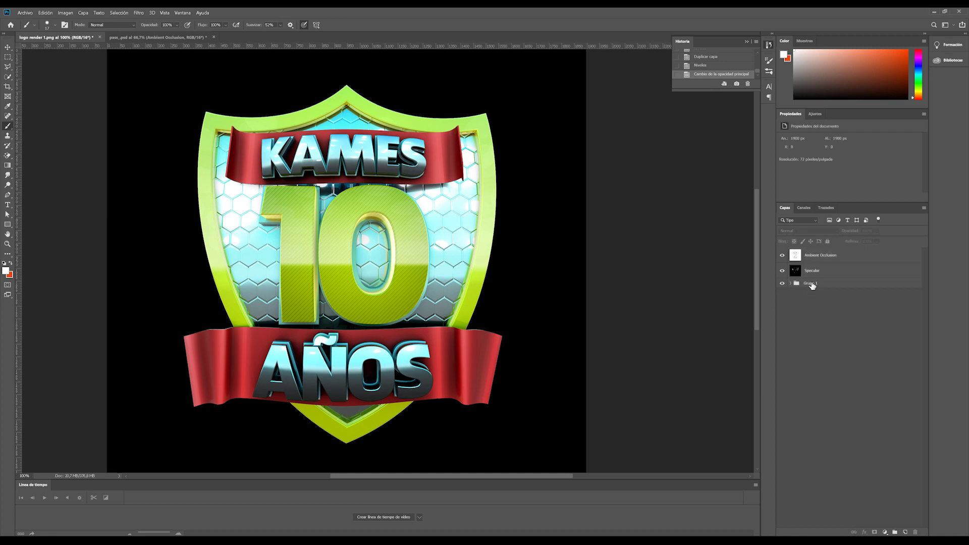
pyautogui.doubleClick(810, 283)
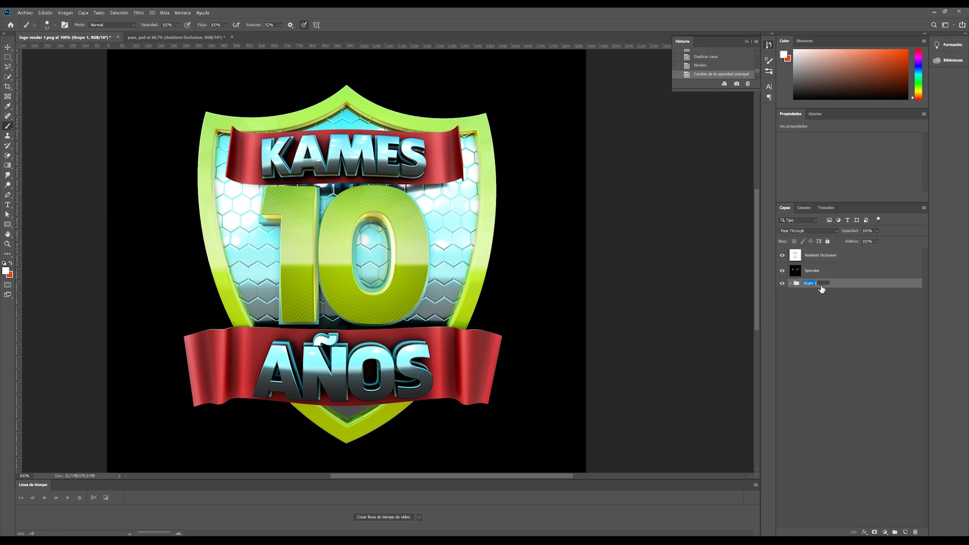
pyautogui.write('capas')
pyautogui.press('Return')
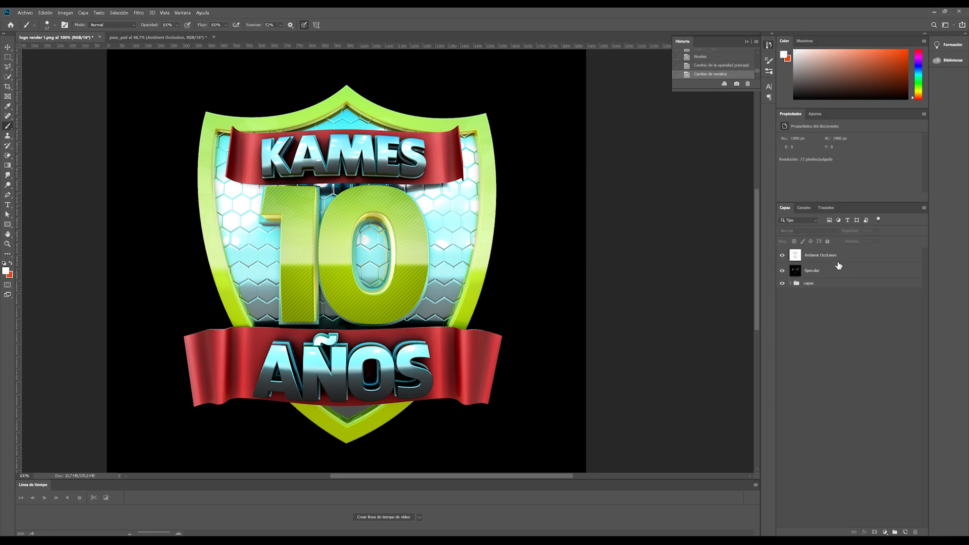
# Put the three layers in a new group named 'logo', then switch to pass_.psd.
pyautogui.click(835, 262)
pyautogui.keyDown('shift'); pyautogui.click(831, 285); pyautogui.keyUp('shift')
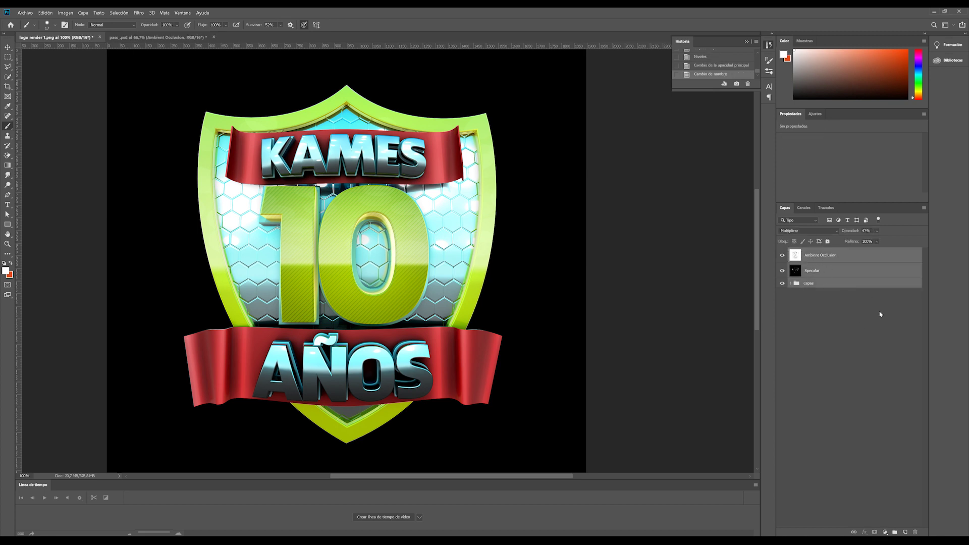
pyautogui.click(894, 532)
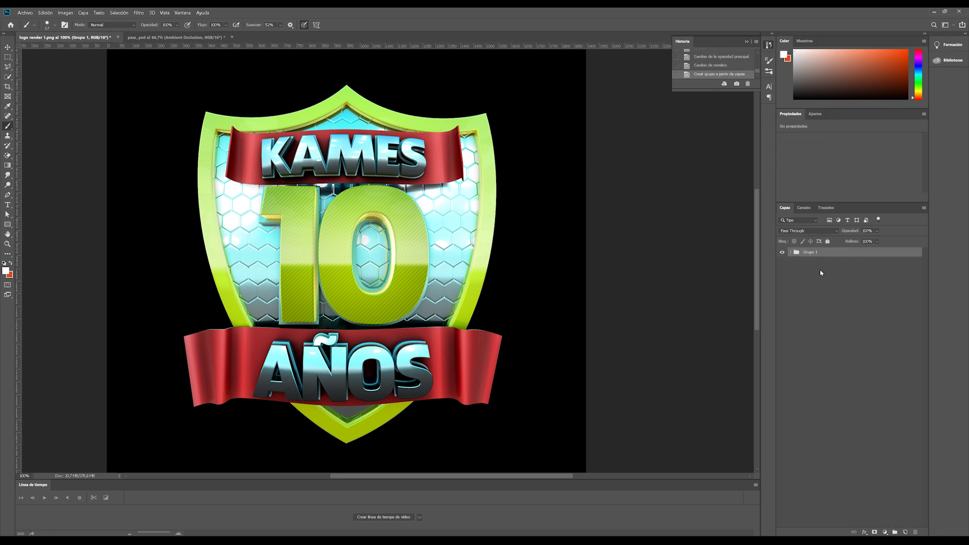
pyautogui.doubleClick(816, 252)
pyautogui.write('logo')
pyautogui.click(827, 298)
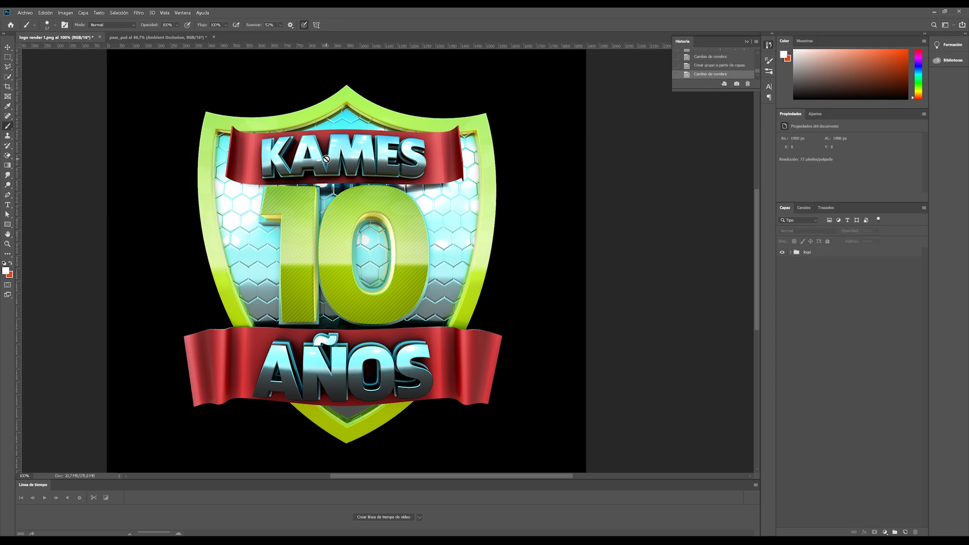
pyautogui.click(130, 39)
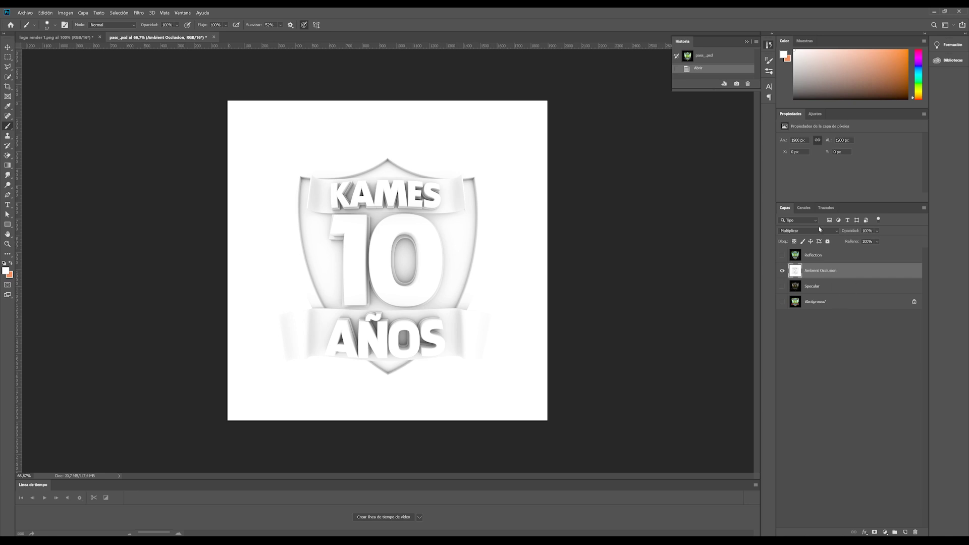
# Duplicate the shield-shaped Alpha channel into the logo render 1.png document.
pyautogui.click(808, 208)
pyautogui.click(818, 378)
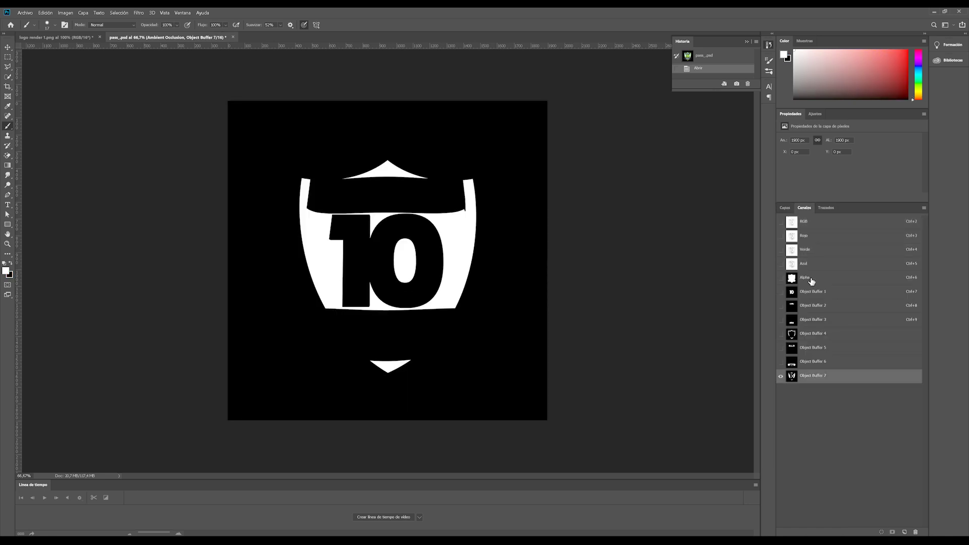
pyautogui.click(814, 283)
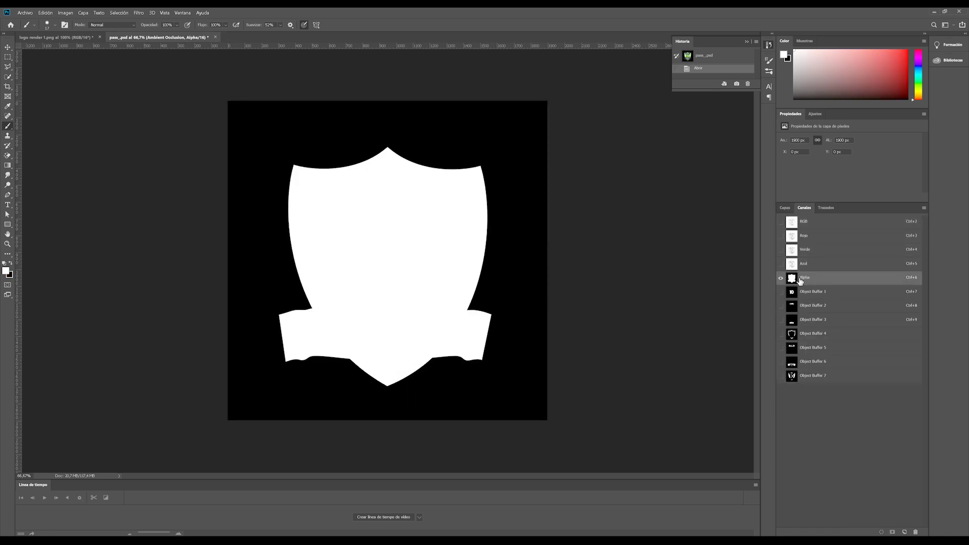
pyautogui.rightClick(807, 282)
pyautogui.click(776, 283)
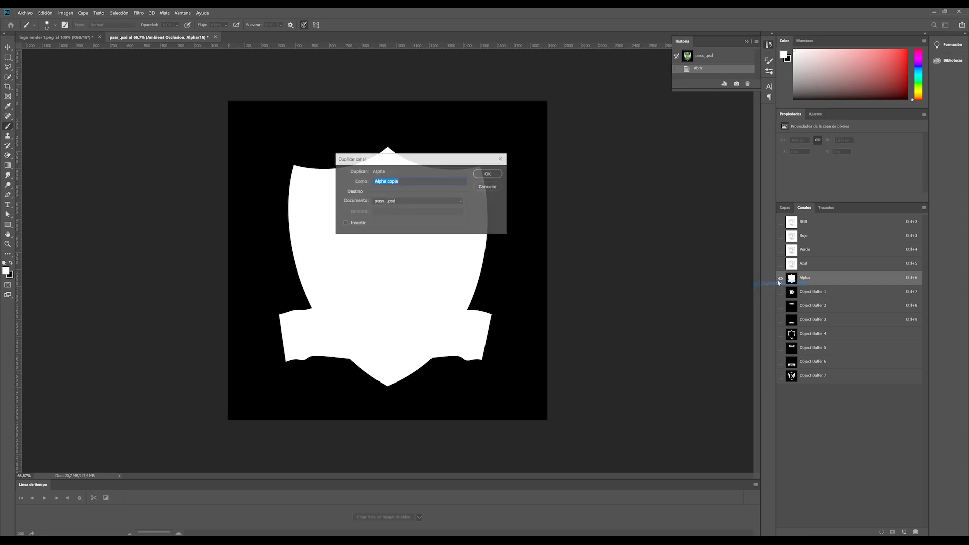
pyautogui.click(414, 201)
pyautogui.click(411, 209)
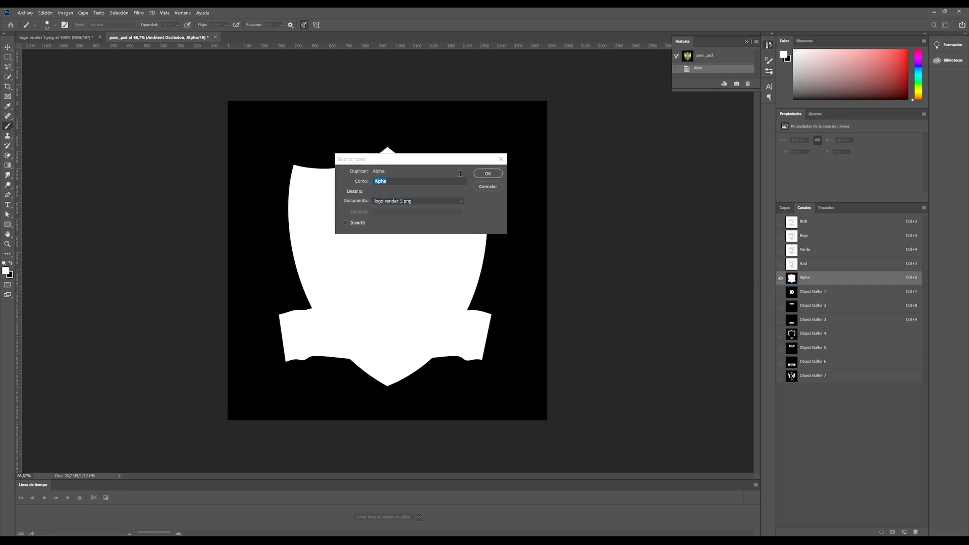
pyautogui.click(488, 173)
# In logo render 1.png, select the logo group, then add and undo a plain white mask.
pyautogui.click(56, 37)
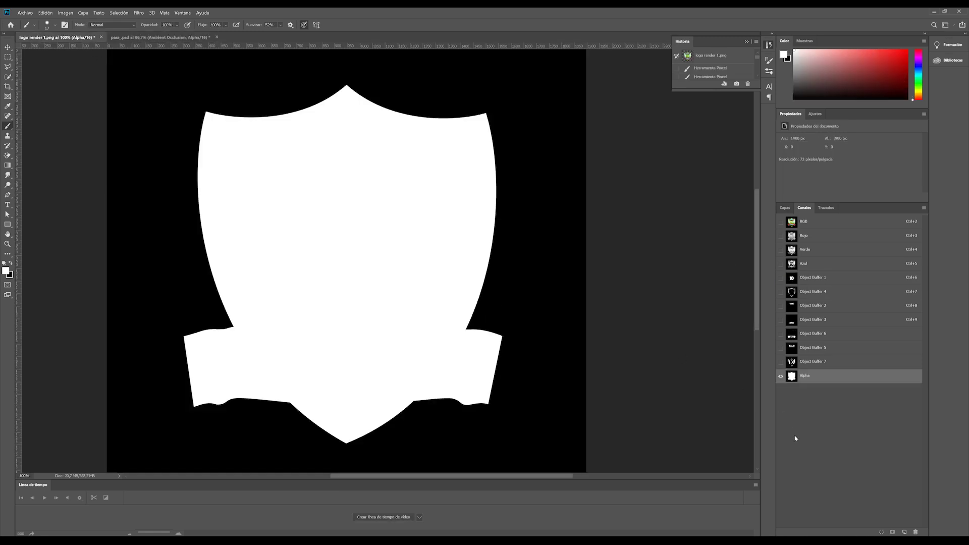
pyautogui.click(784, 208)
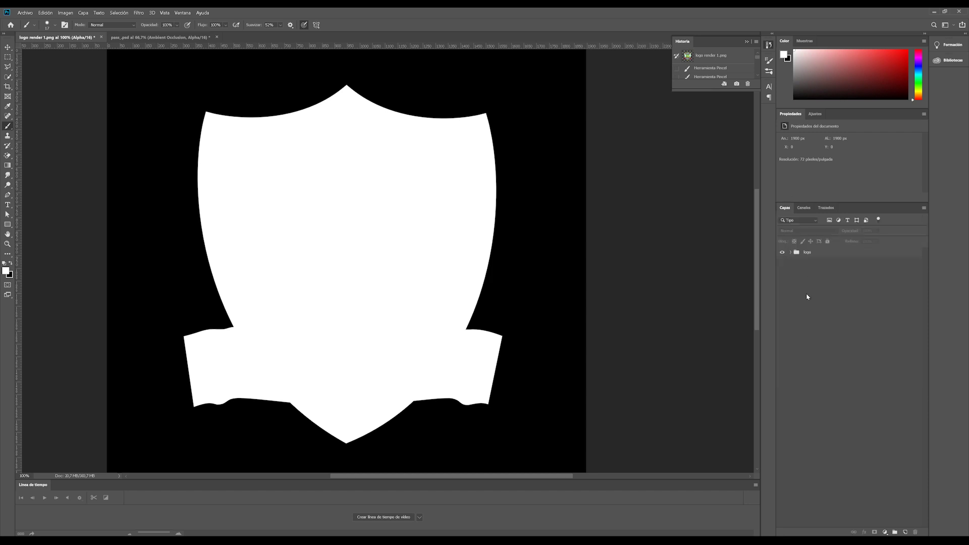
pyautogui.click(809, 253)
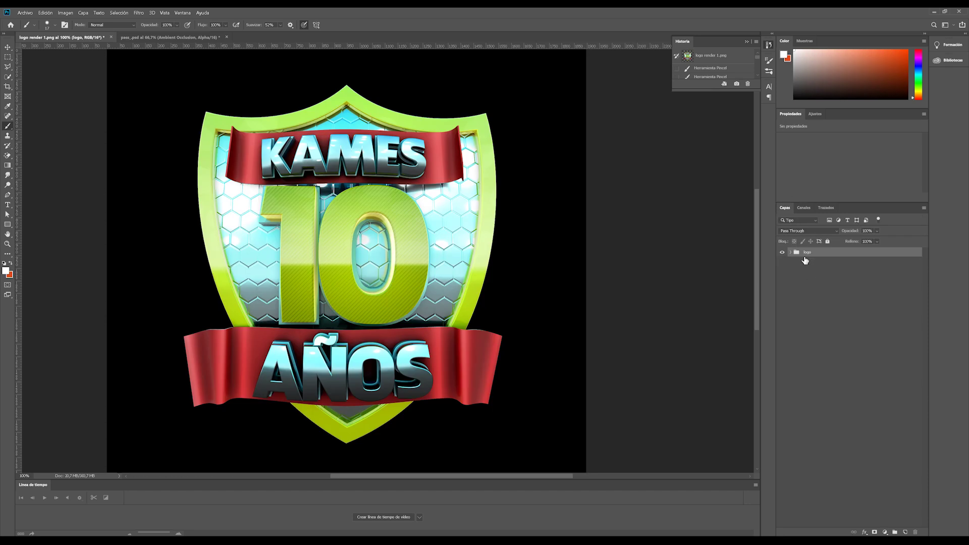
pyautogui.click(874, 532)
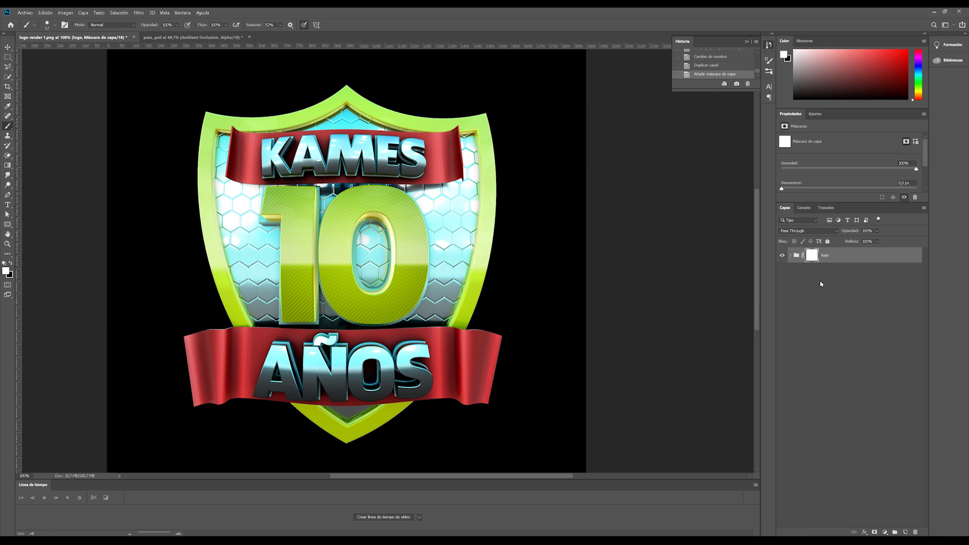
pyautogui.hotkey('ctrl', 'z')
# Load the Alpha channel as a selection and use it as the logo group's layer mask.
pyautogui.click(803, 207)
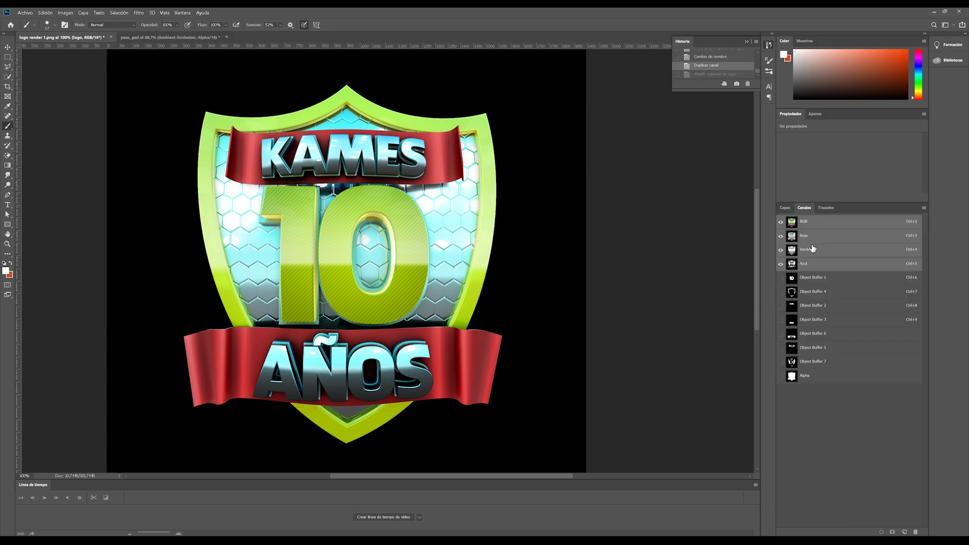
pyautogui.keyDown('ctrl'); pyautogui.click(792, 377); pyautogui.keyUp('ctrl')
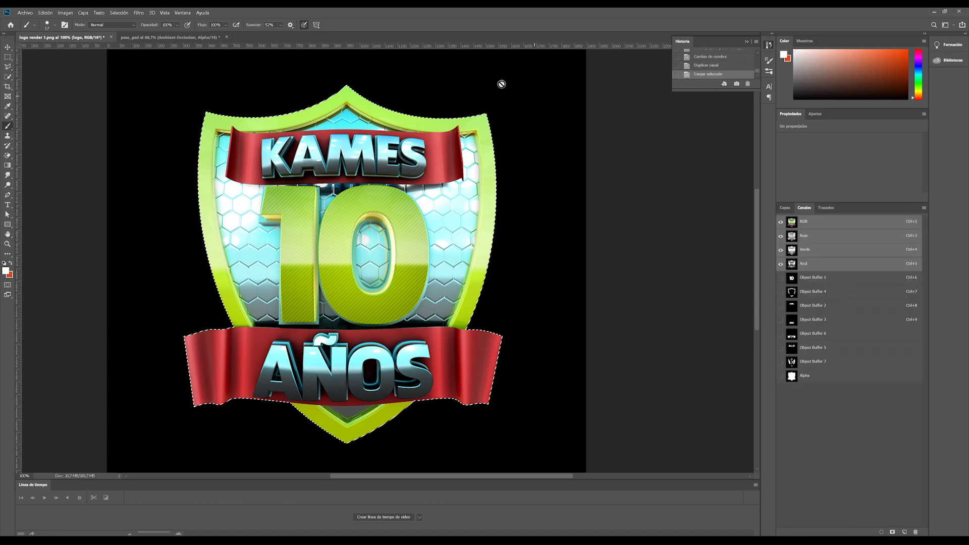
pyautogui.click(784, 208)
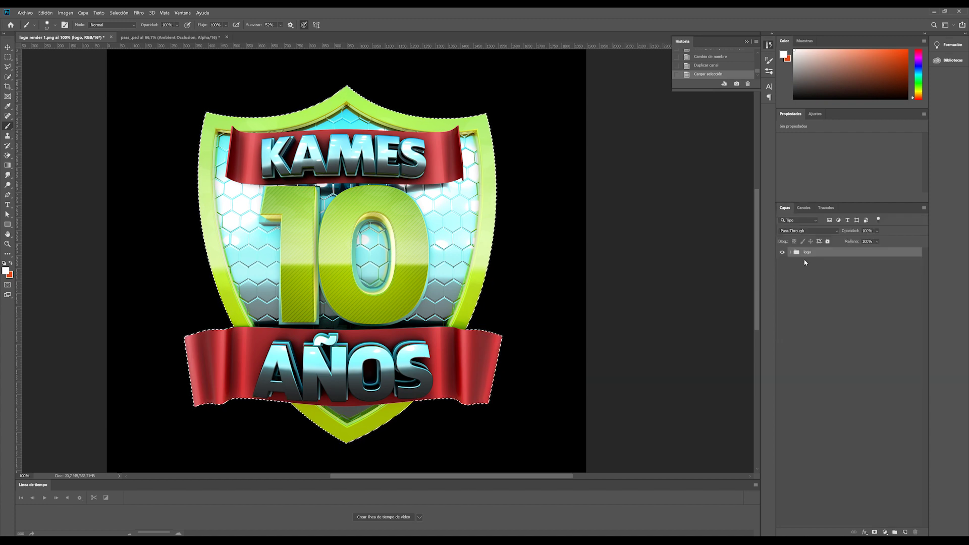
pyautogui.click(874, 532)
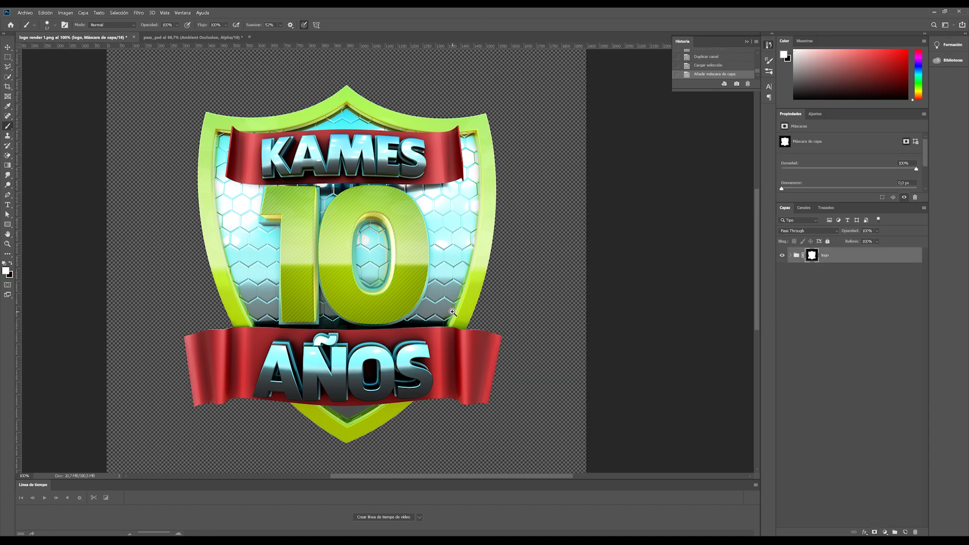
pyautogui.scroll(-1, 453, 312)
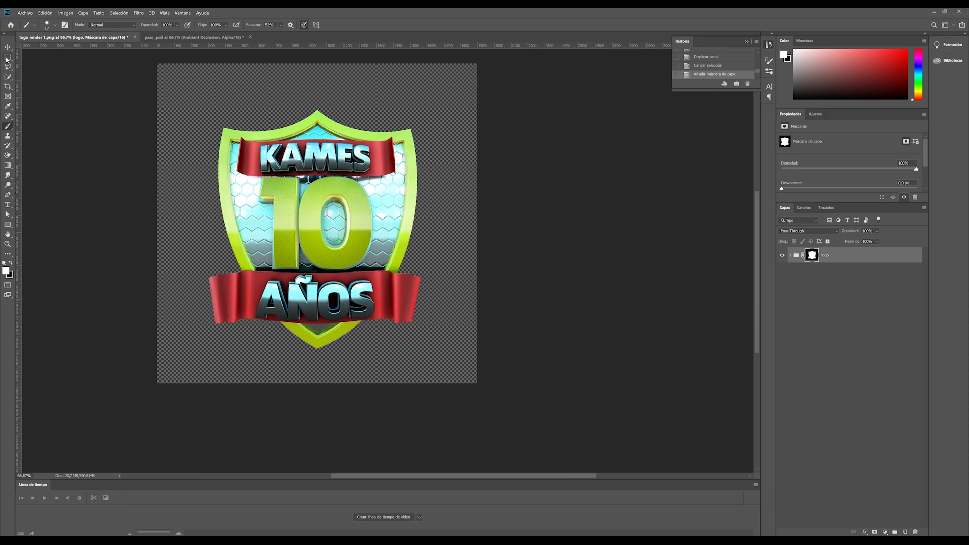
pyautogui.press('v')
pyautogui.hotkey('ctrl', '1')
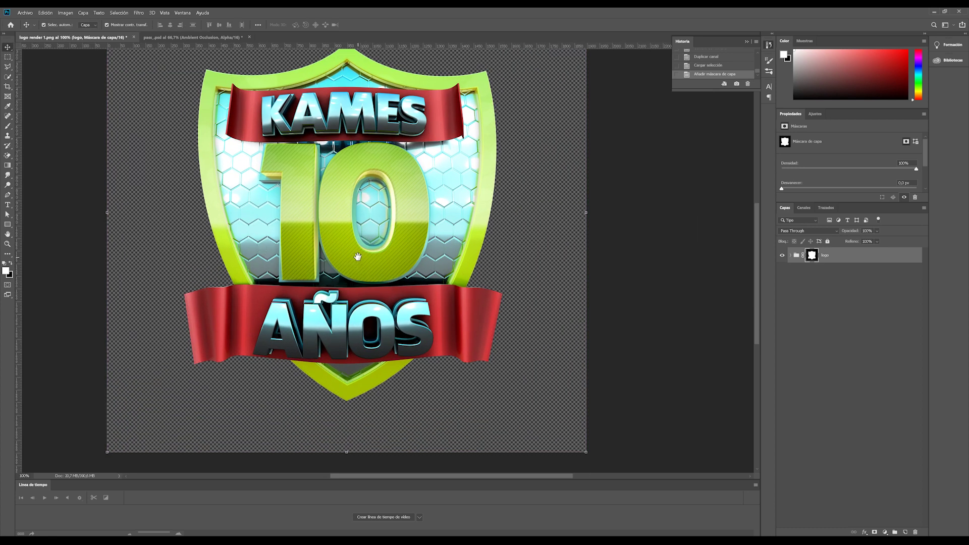
pyautogui.scroll(1, 357, 266)
pyautogui.click(685, 274)
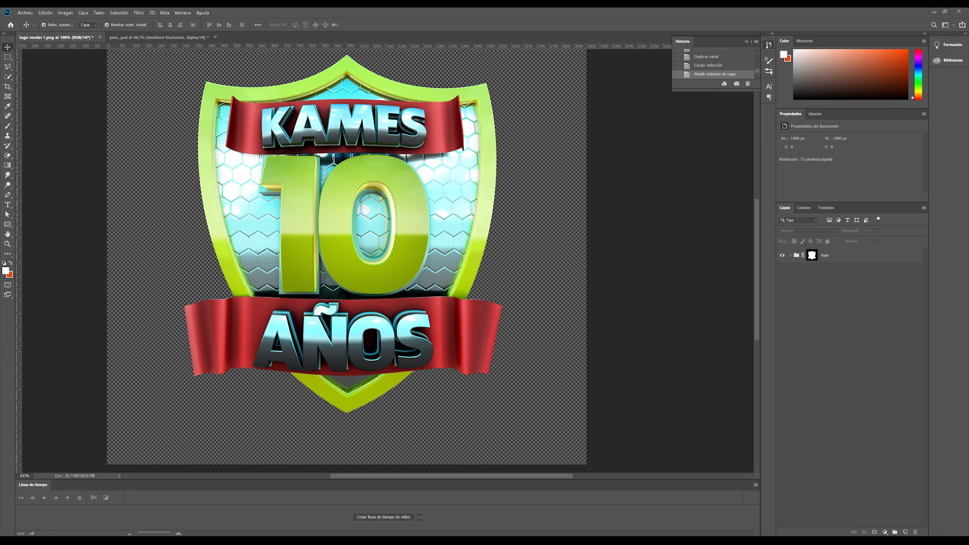
# Copy the 'Estadio de fútbol - Fondos HD' image from the fondo futbol image results.
pyautogui.scroll(-2, 148, 150)
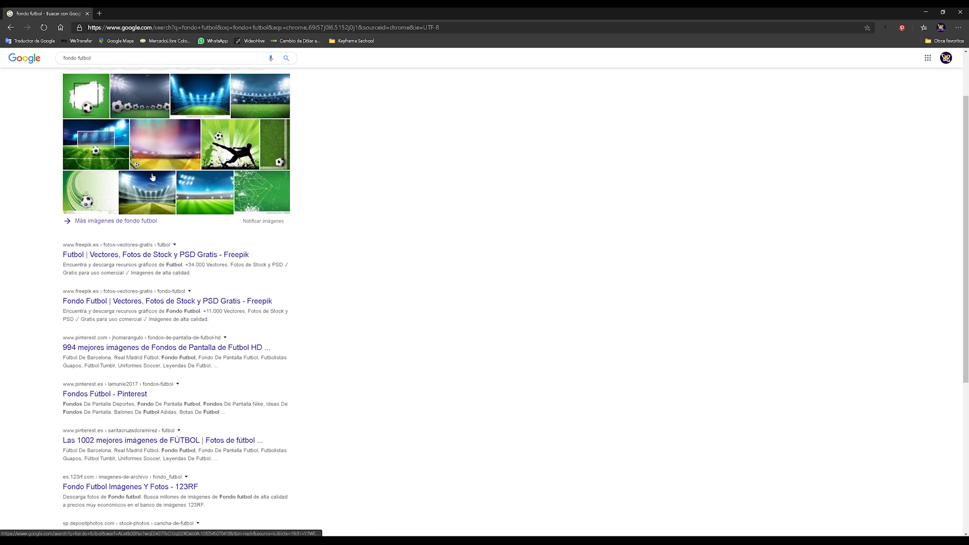
pyautogui.scroll(2, 148, 151)
pyautogui.click(112, 88)
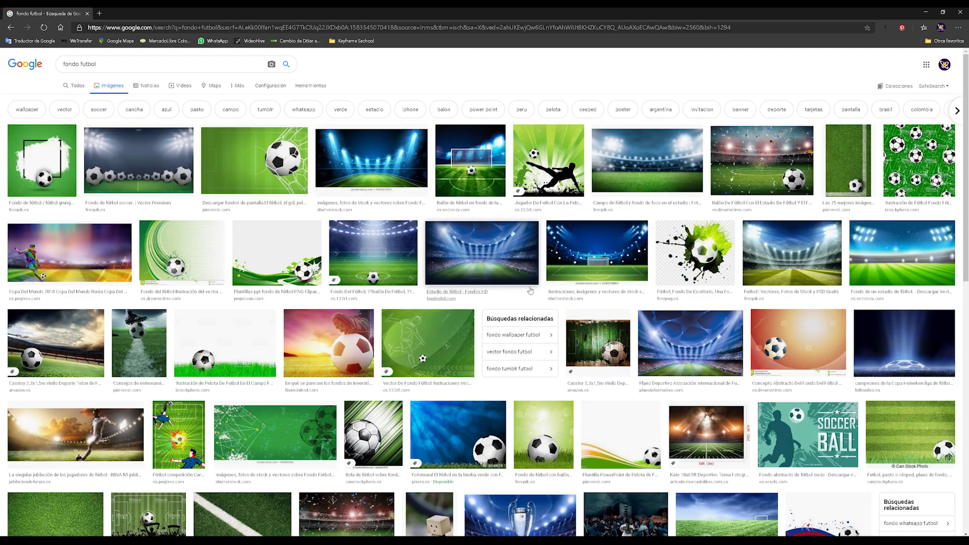
pyautogui.click(493, 244)
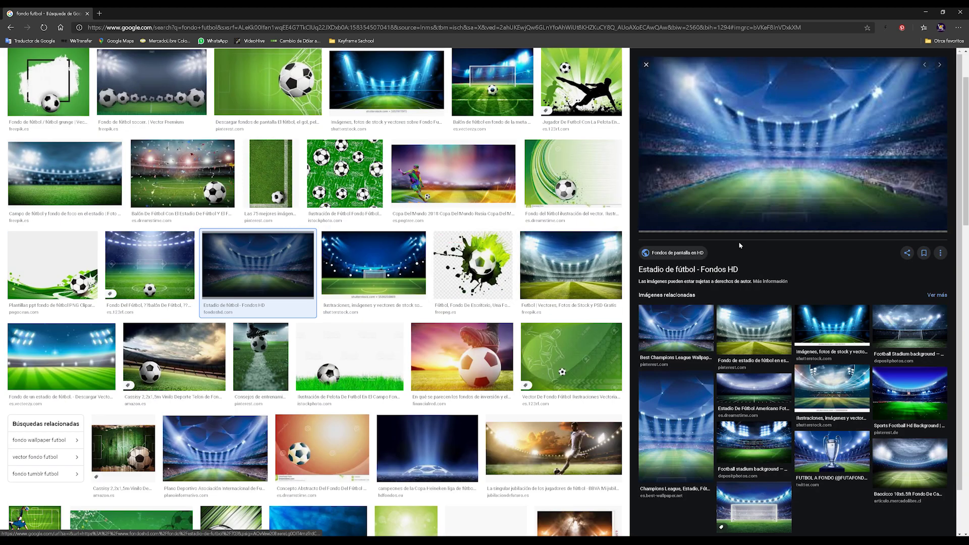
pyautogui.rightClick(802, 144)
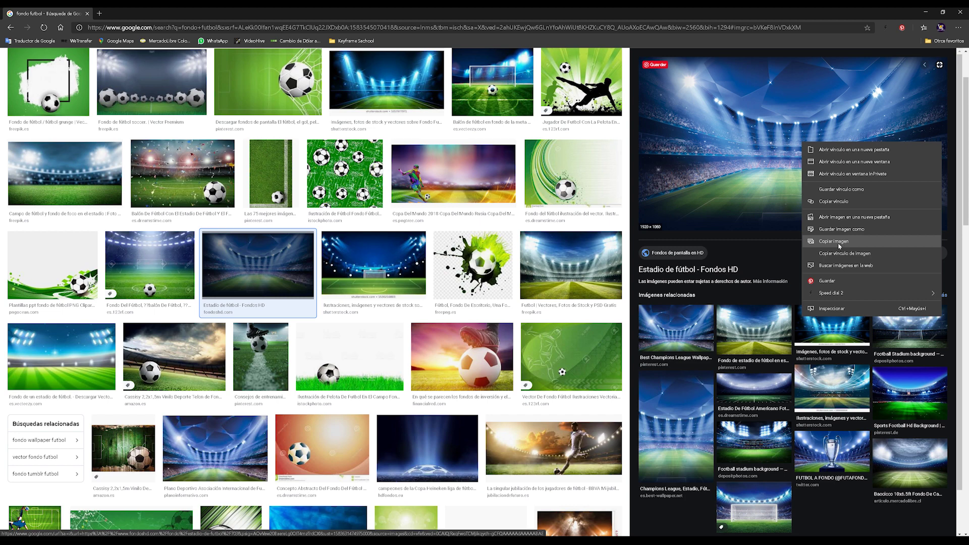
pyautogui.click(840, 246)
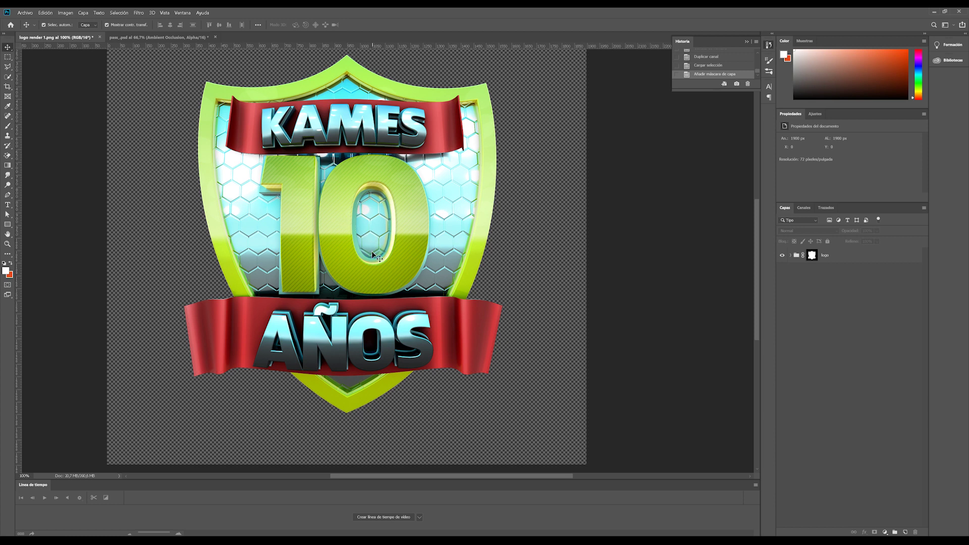
# Paste the stadium image on a new layer and enlarge it to cover the canvas.
pyautogui.click(904, 532)
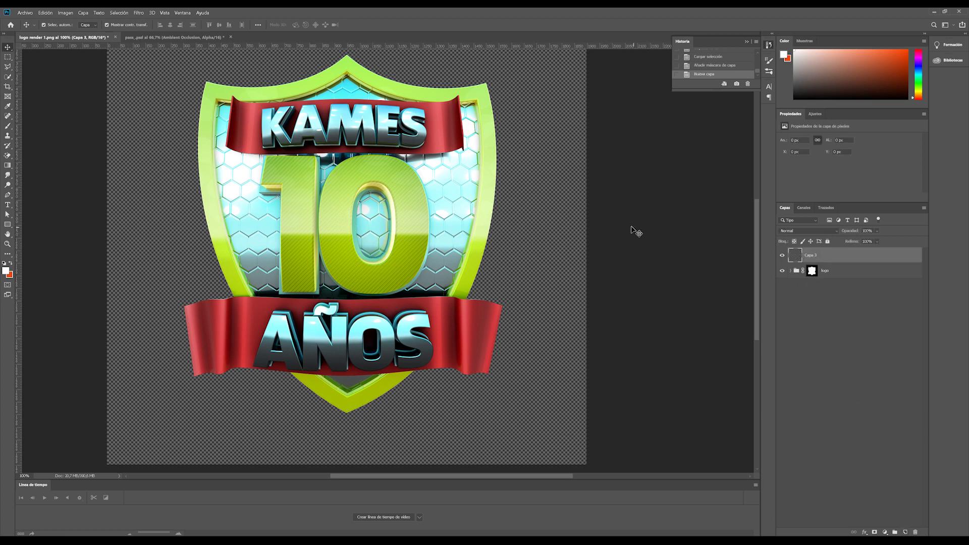
pyautogui.hotkey('ctrl', 'v')
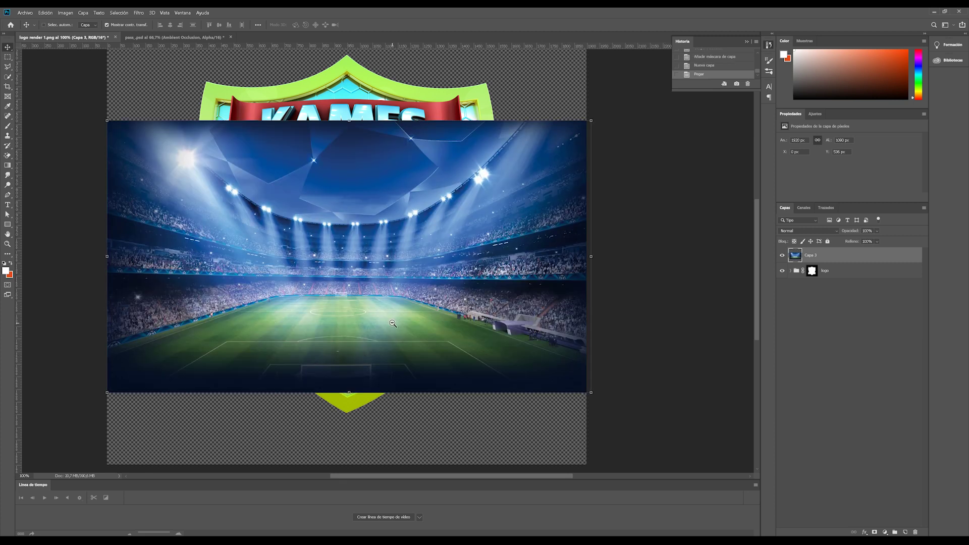
pyautogui.scroll(-2, 392, 303)
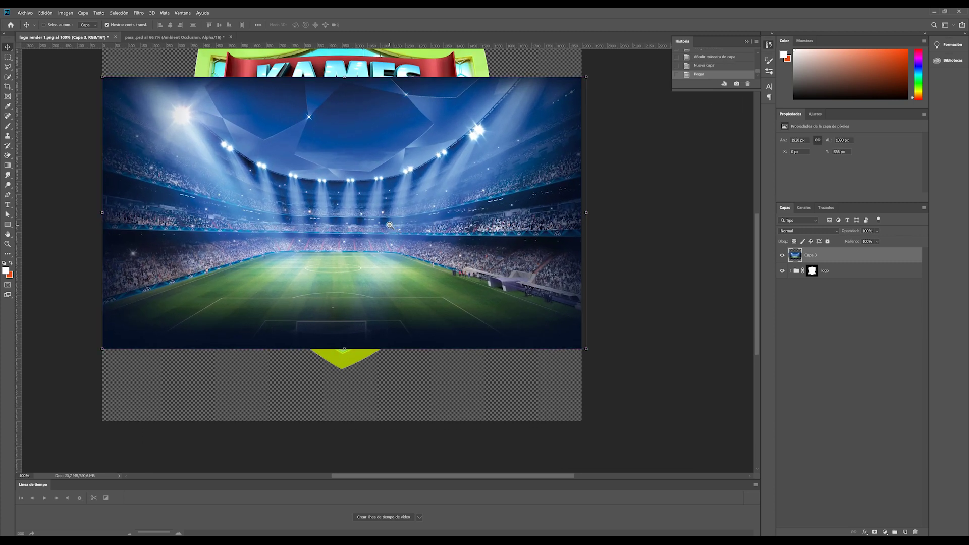
pyautogui.scroll(-2, 390, 225)
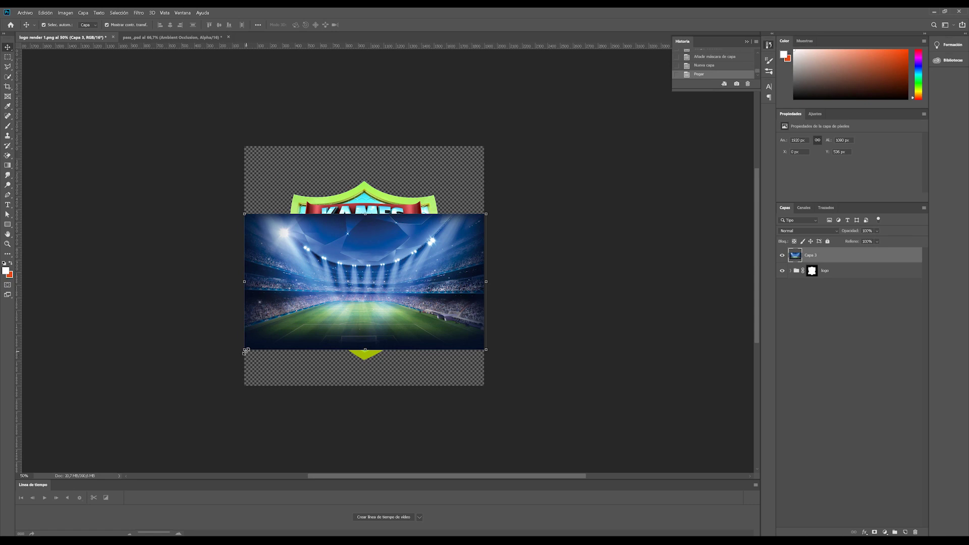
pyautogui.moveTo(246, 350); pyautogui.dragTo(138, 410)
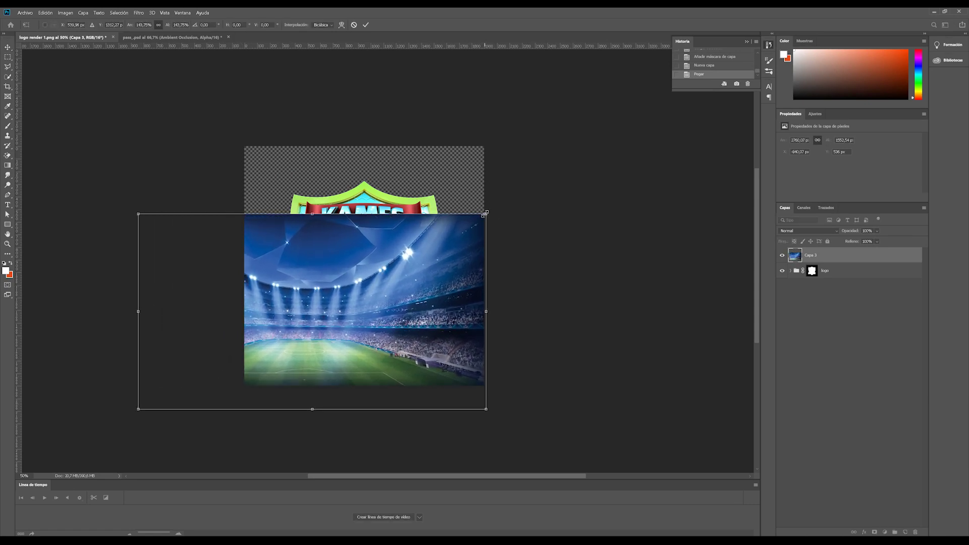
pyautogui.moveTo(486, 214); pyautogui.dragTo(644, 122)
pyautogui.moveTo(487, 269); pyautogui.dragTo(467, 259)
pyautogui.press('Return')
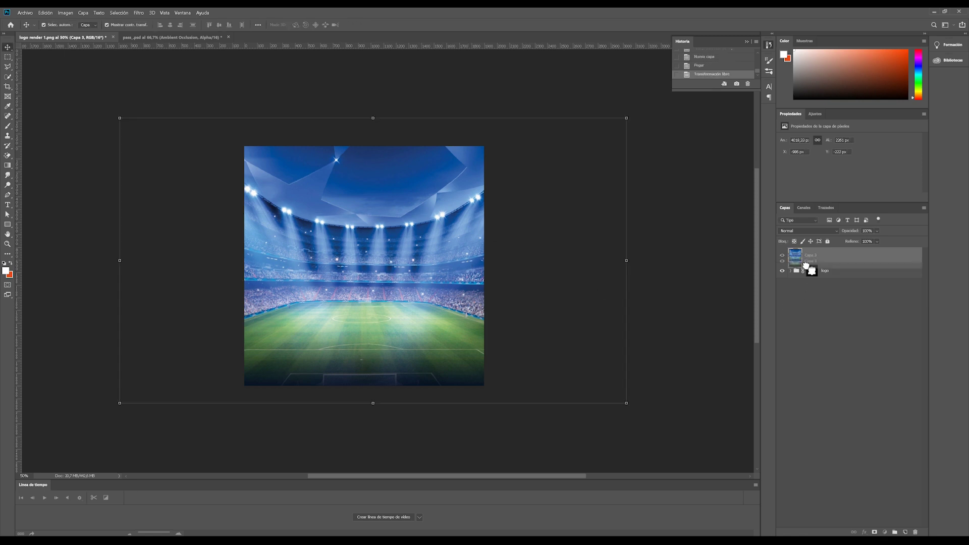
# Move the stadium layer Capa 3 below the logo group and nudge it into place.
pyautogui.moveTo(806, 266); pyautogui.dragTo(806, 292)
pyautogui.scroll(1, 353, 286)
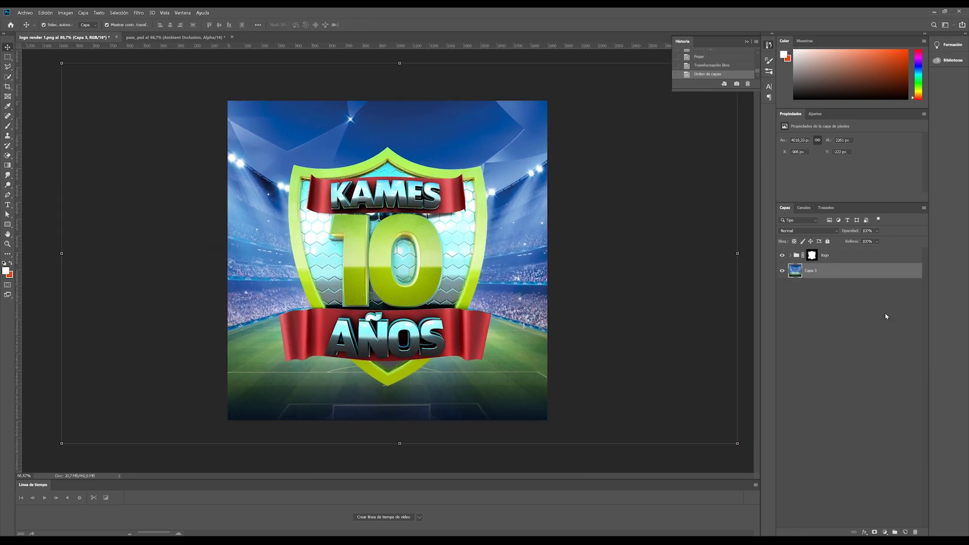
pyautogui.hotkey('ctrl', 'h')
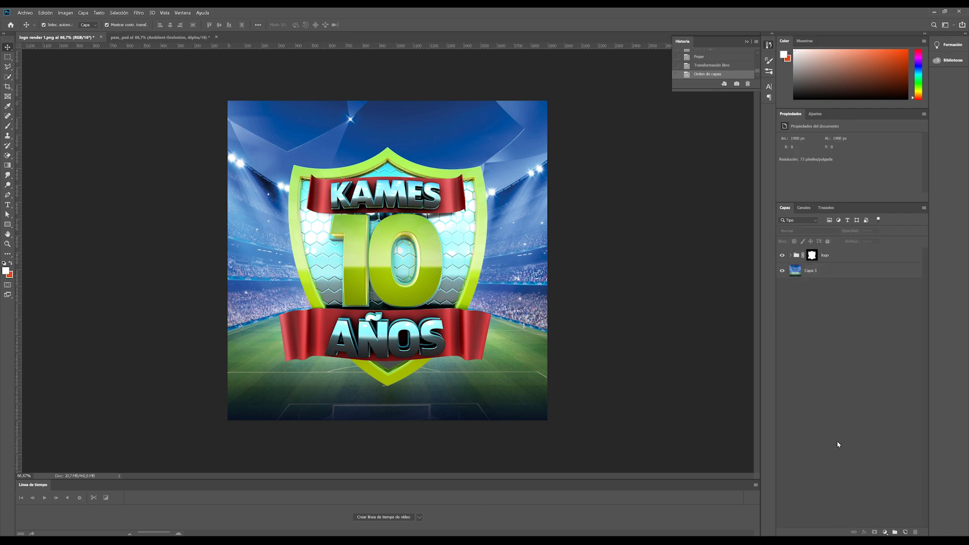
pyautogui.hotkey('ctrl', 'h')
pyautogui.moveTo(545, 319); pyautogui.dragTo(549, 320)
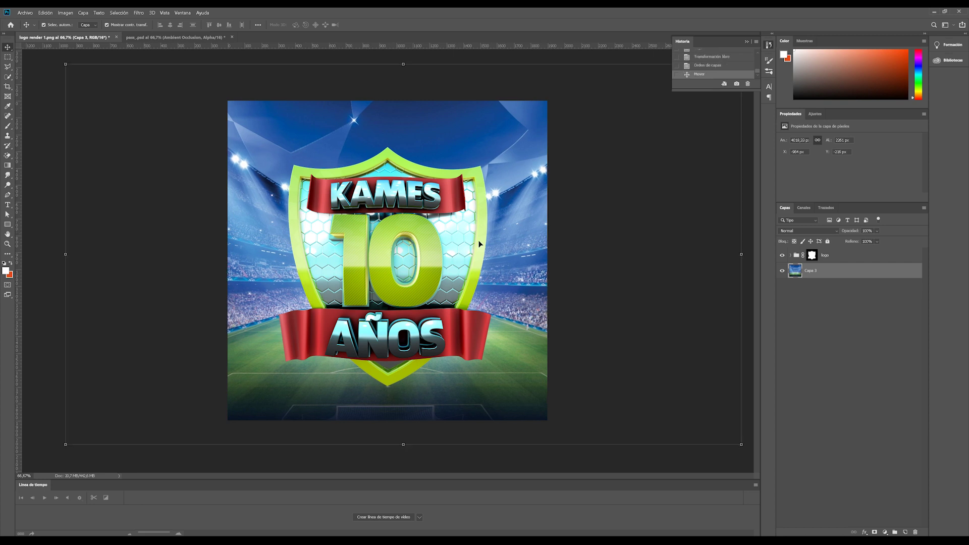
pyautogui.click(889, 389)
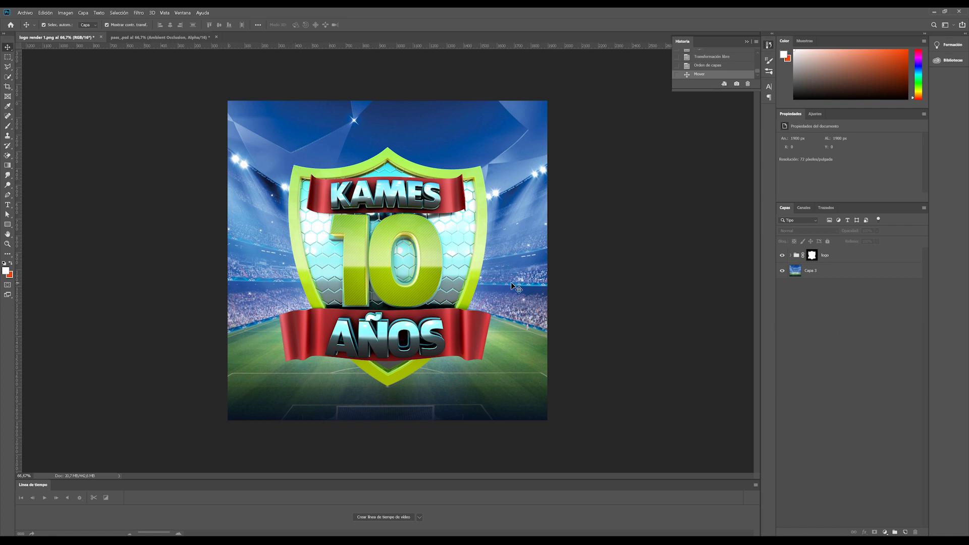
pyautogui.click(826, 277)
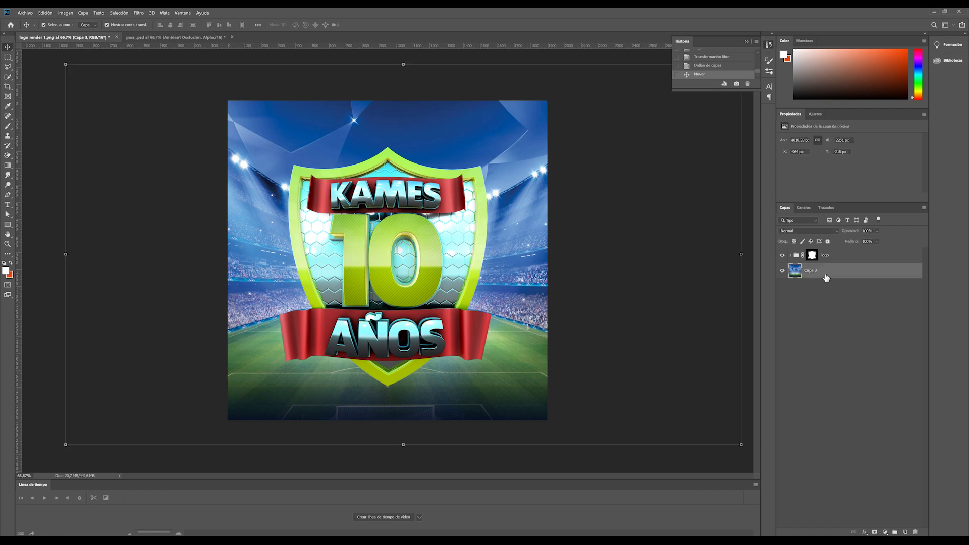
# Apply a Gaussian blur of about 30 px (30,4) to the Capa 3 stadium layer.
pyautogui.click(129, 15)
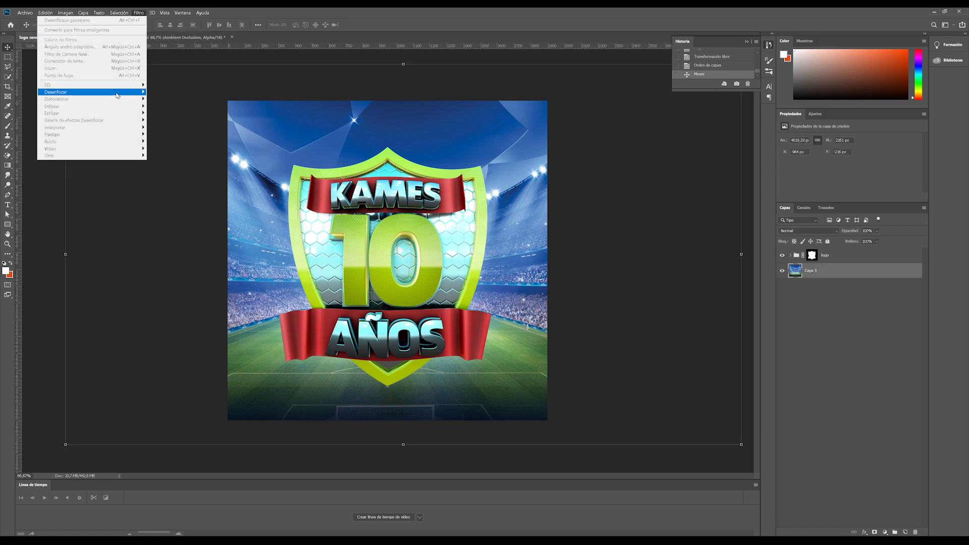
pyautogui.moveTo(91, 92)
pyautogui.click(179, 143)
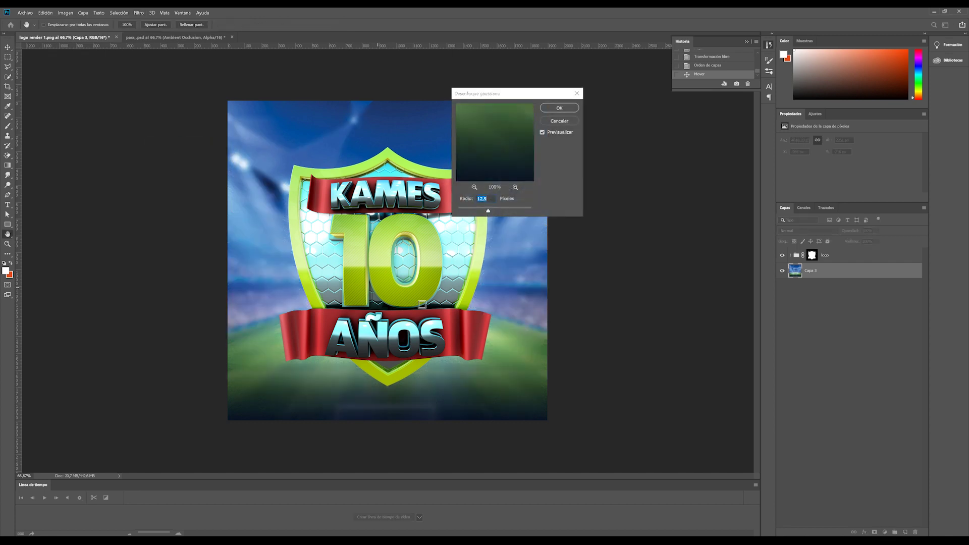
pyautogui.moveTo(527, 94); pyautogui.dragTo(604, 85)
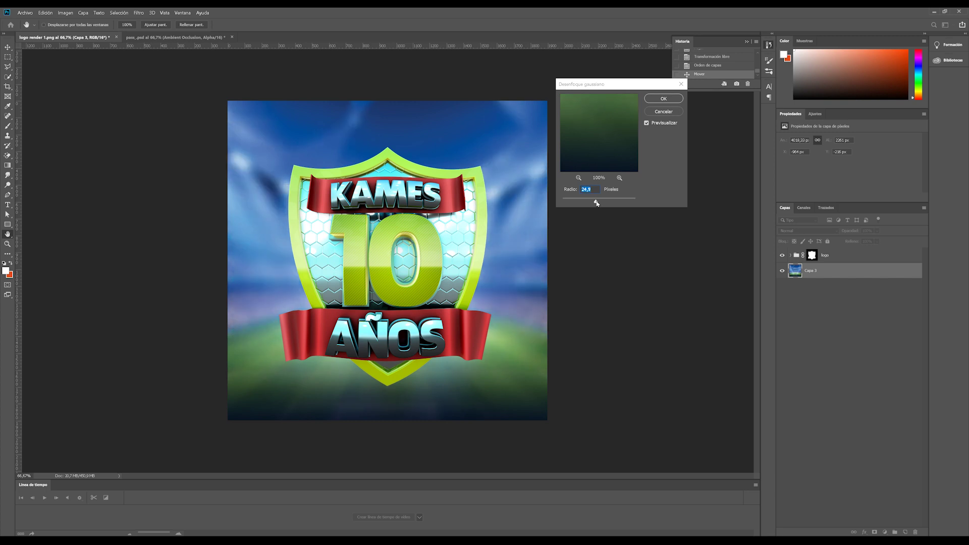
pyautogui.click(597, 201)
pyautogui.moveTo(597, 202); pyautogui.dragTo(598, 203)
pyautogui.click(663, 99)
pyautogui.click(807, 302)
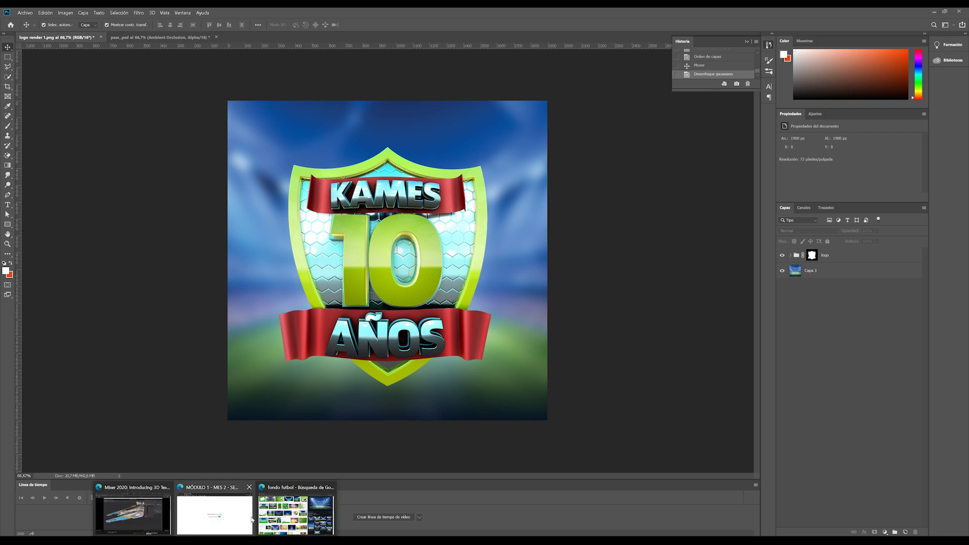
# Replace the Google Images query with 'lents flare' and search.
pyautogui.click(305, 517)
pyautogui.scroll(2, 120, 125)
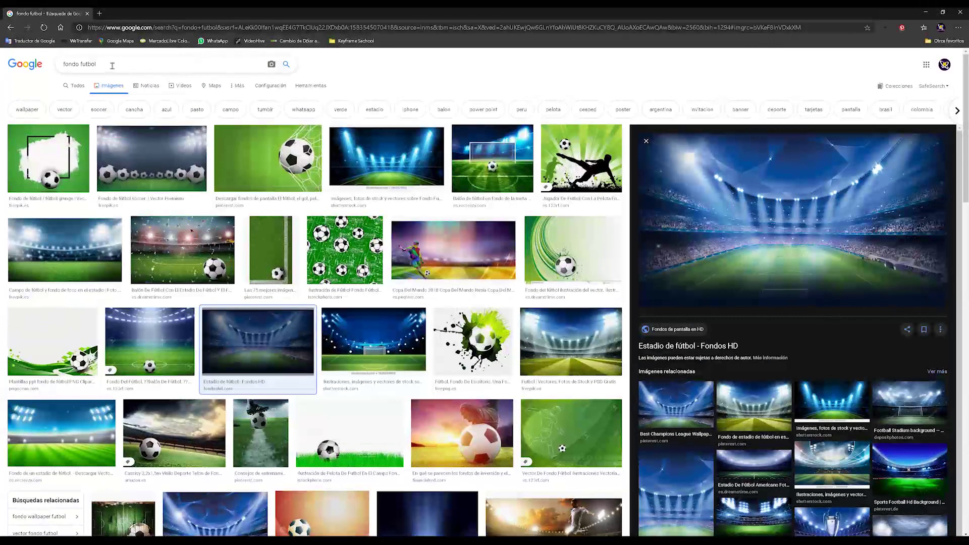
pyautogui.moveTo(97, 64); pyautogui.dragTo(23, 59)
pyautogui.press('BackSpace')
pyautogui.write('len')
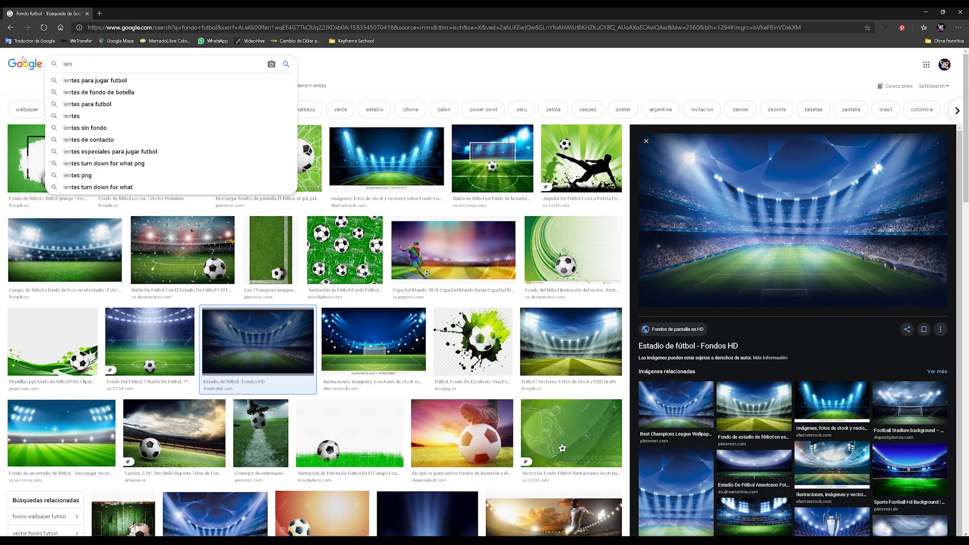
pyautogui.write('ts f')
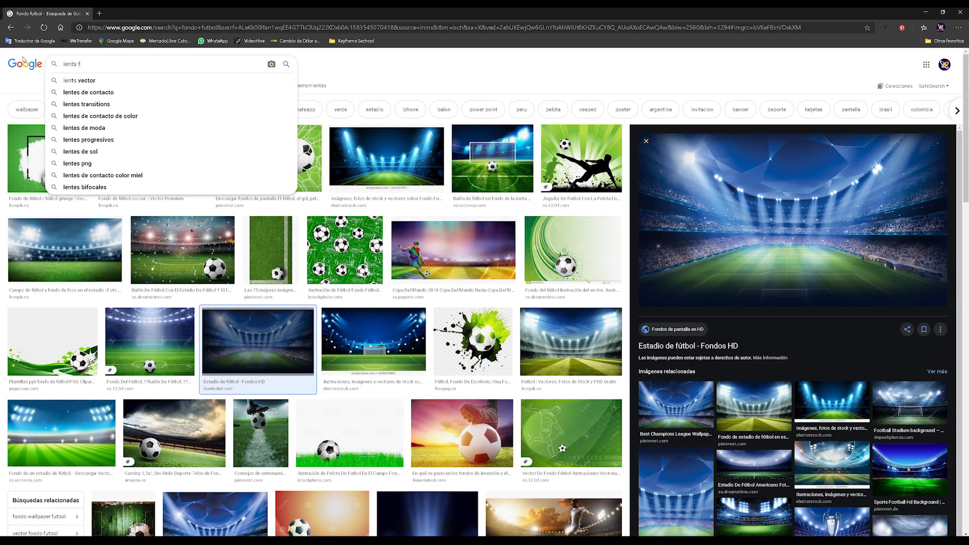
pyautogui.write('lare')
pyautogui.press('Return')
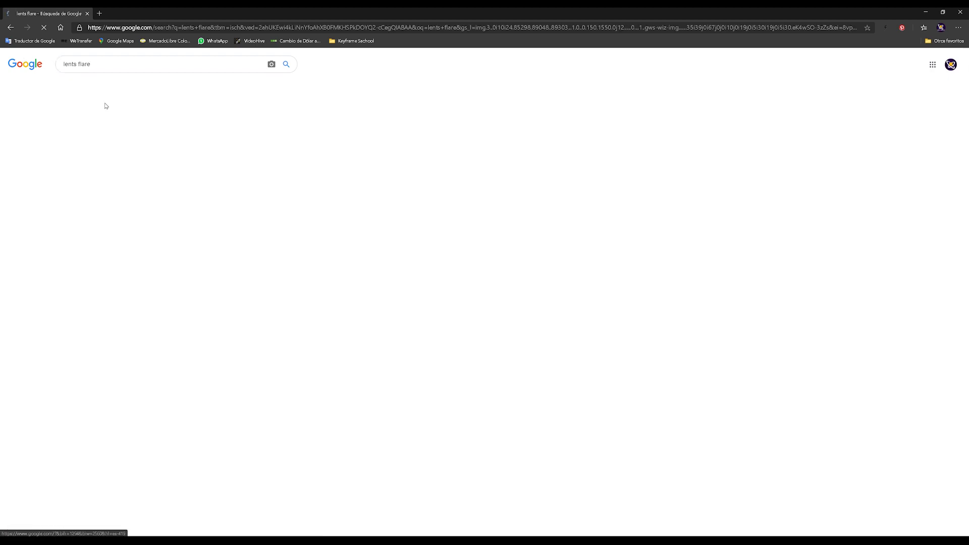
# Browse the blue flare results and copy the Optical Lens Flare Effect image.
pyautogui.scroll(-1, 300, 223)
pyautogui.scroll(-1, 292, 214)
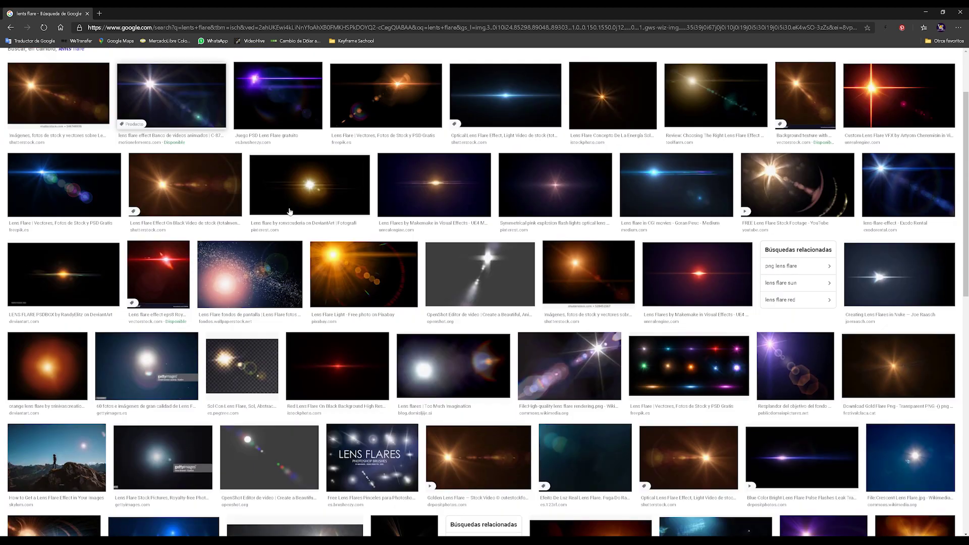
pyautogui.scroll(2, 290, 211)
pyautogui.click(515, 194)
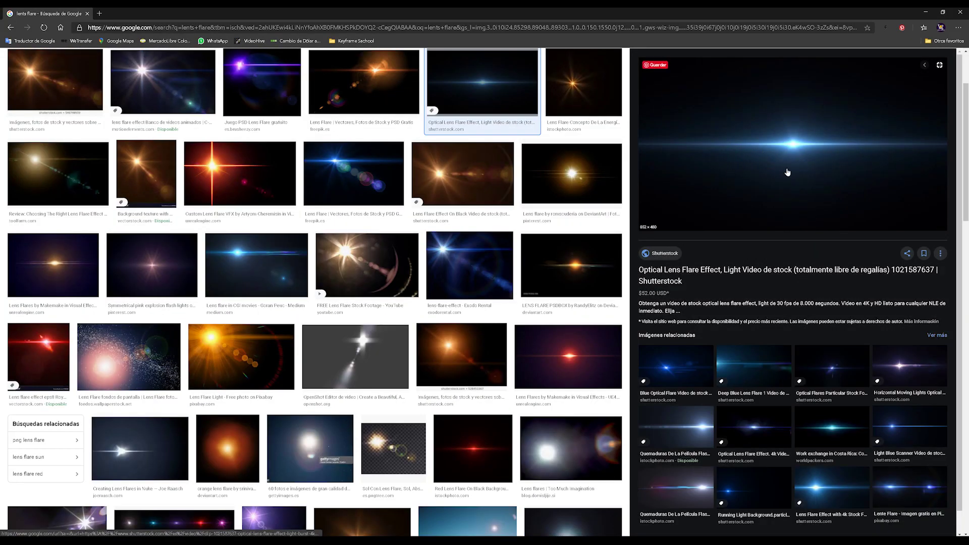
pyautogui.click(813, 429)
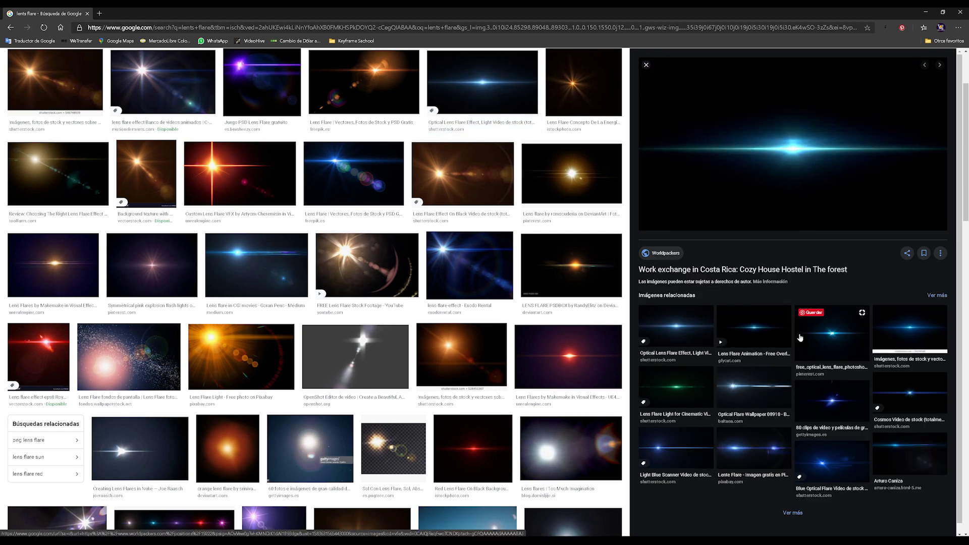
pyautogui.click(754, 330)
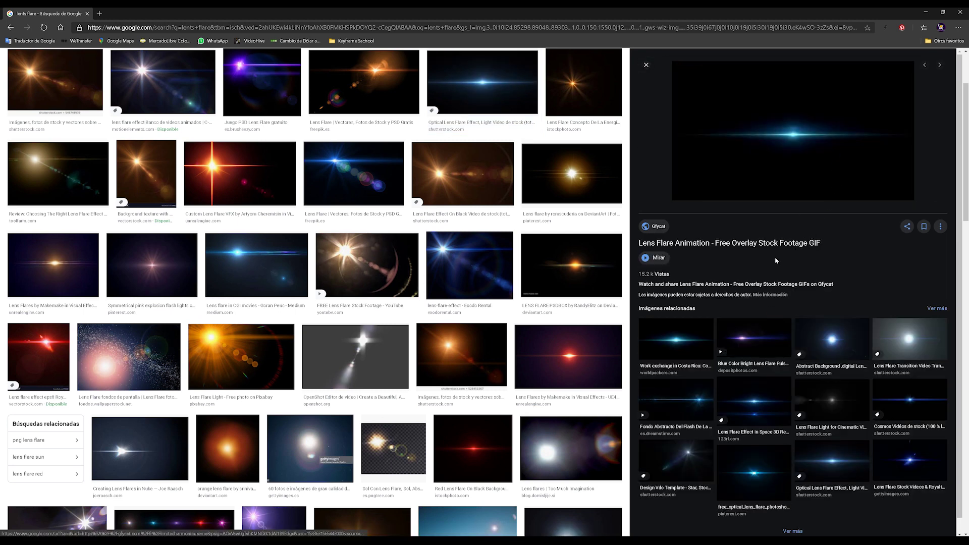
pyautogui.click(686, 337)
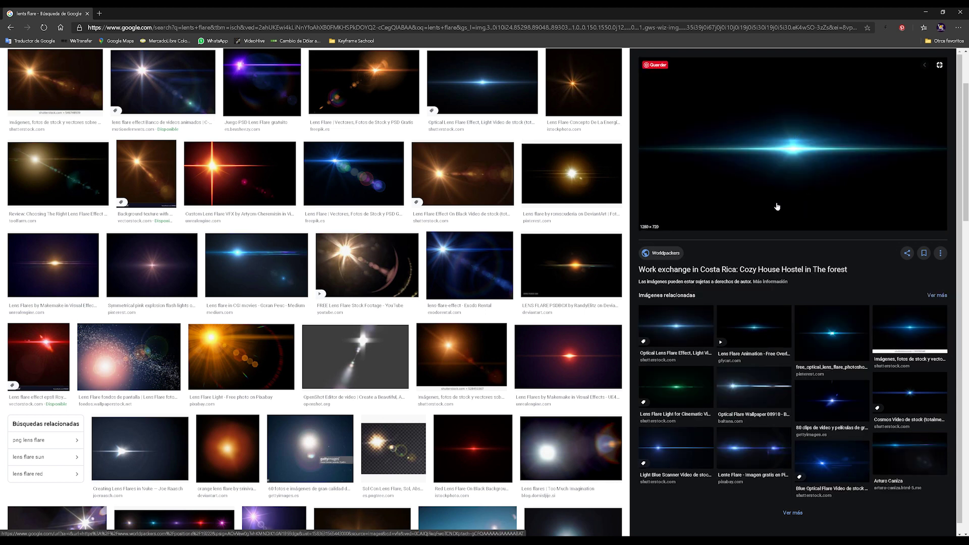
pyautogui.scroll(2, 270, 204)
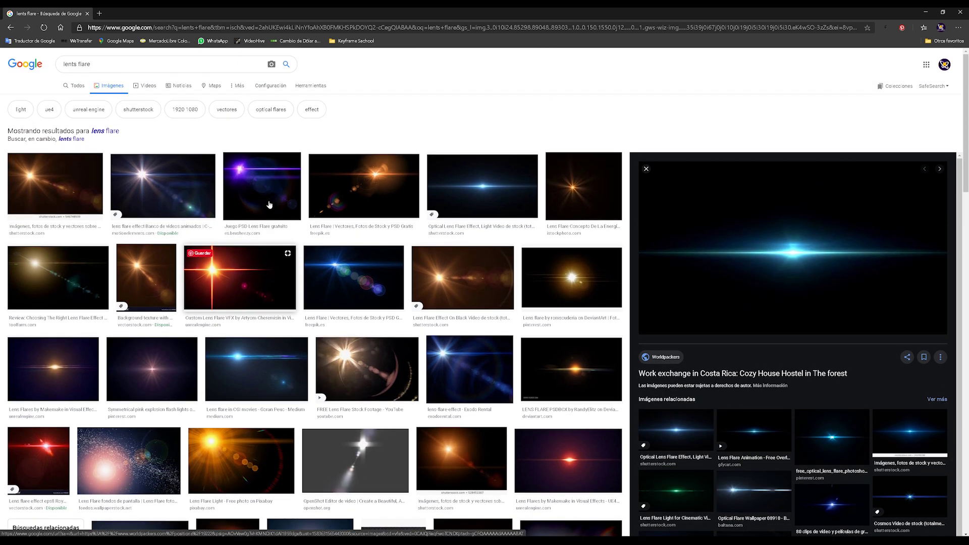
pyautogui.click(482, 184)
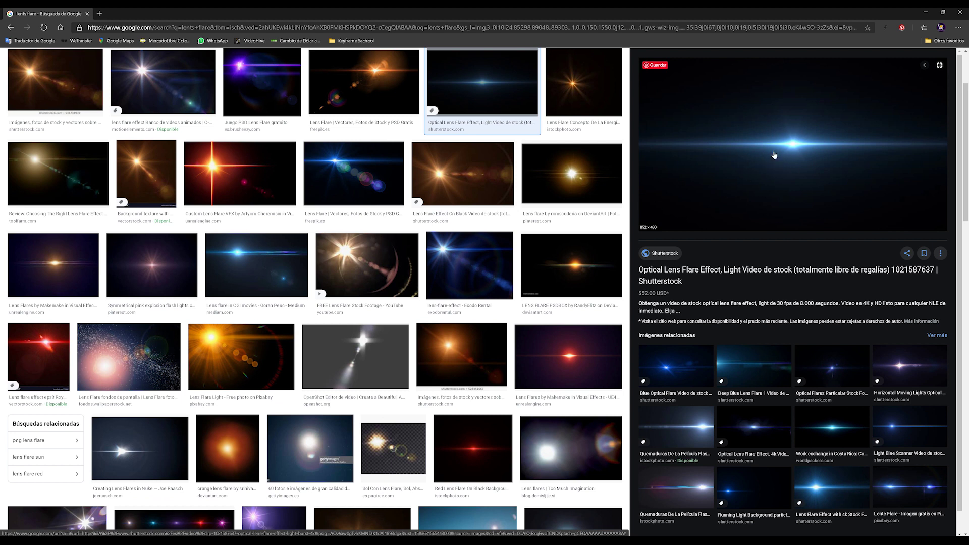
pyautogui.rightClick(781, 153)
pyautogui.click(807, 244)
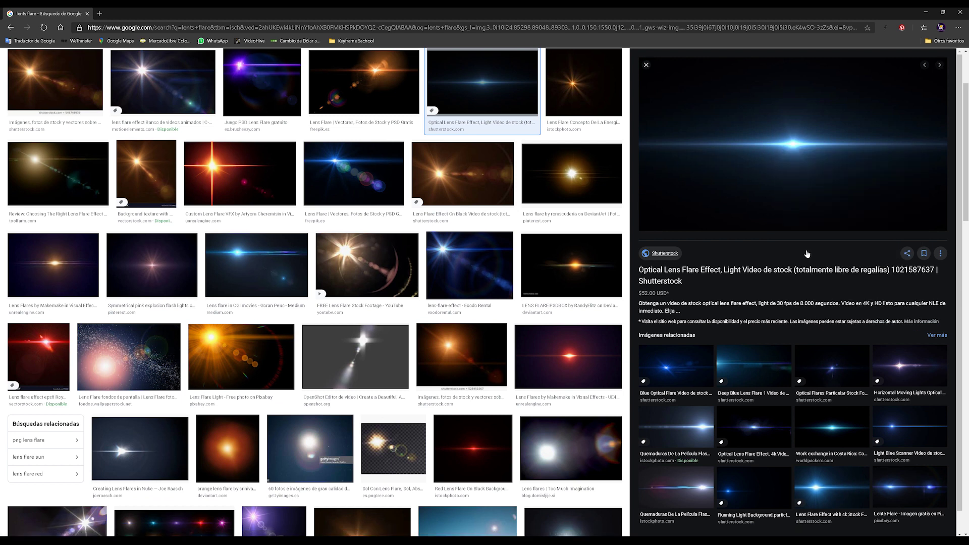
# Paste the flare into the badge document as Capa 4, placed over the shield.
pyautogui.hotkey('alt', 'Tab')
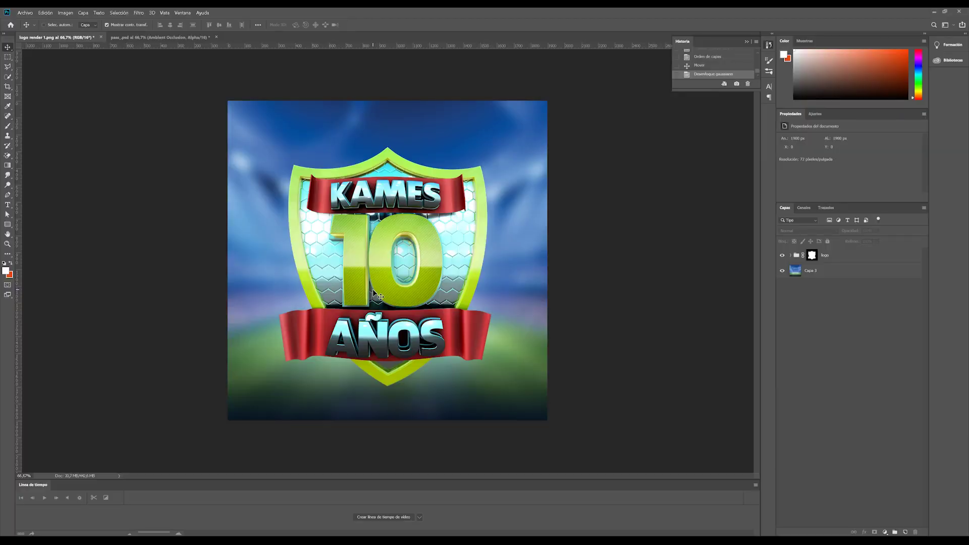
pyautogui.hotkey('ctrl', 'v')
pyautogui.moveTo(418, 265); pyautogui.dragTo(427, 238)
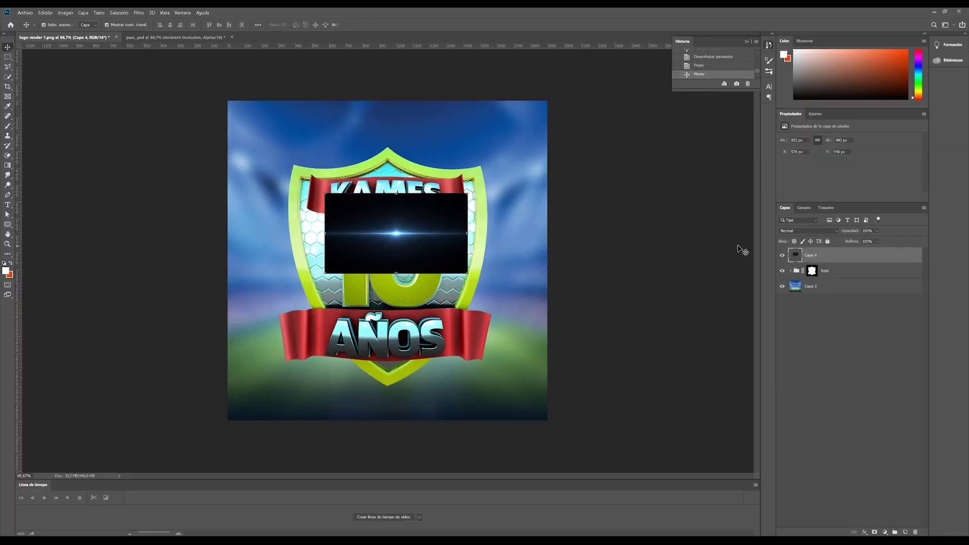
pyautogui.click(808, 231)
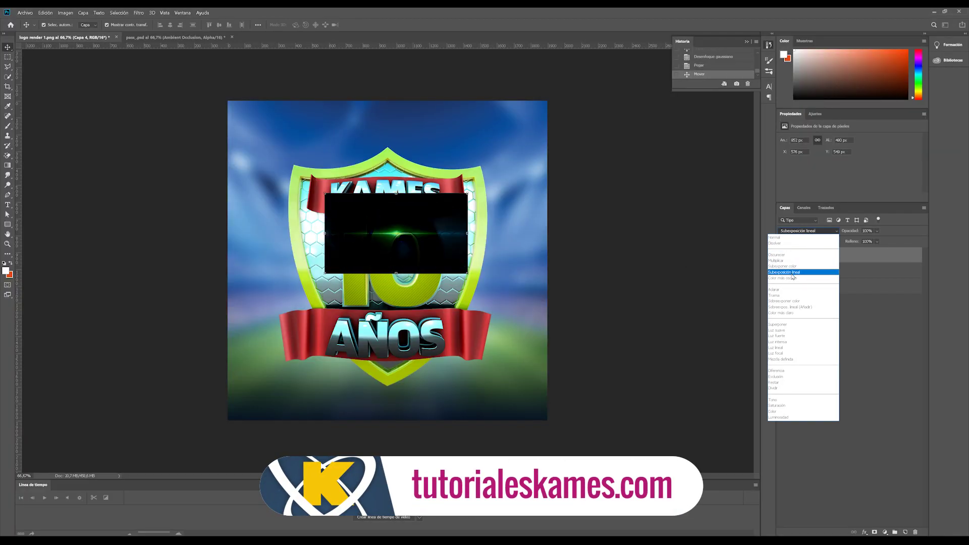
# Set Capa 4 to Sobreexponer color, then skew and narrow it onto the KAMES ribbon.
pyautogui.click(790, 301)
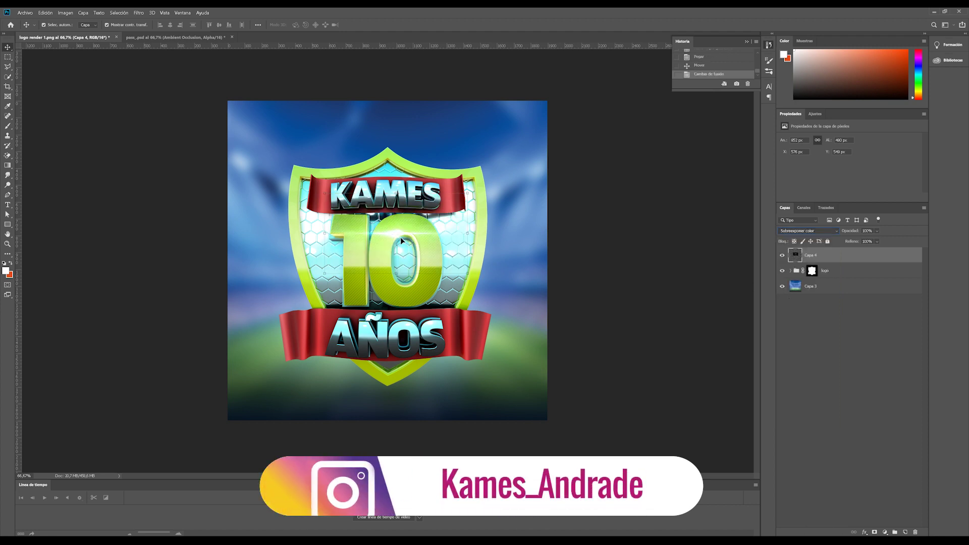
pyautogui.moveTo(407, 208)
pyautogui.mouseDown()
pyautogui.moveTo(357, 191)
pyautogui.moveTo(376, 190)
pyautogui.moveTo(381, 213)
pyautogui.mouseUp()
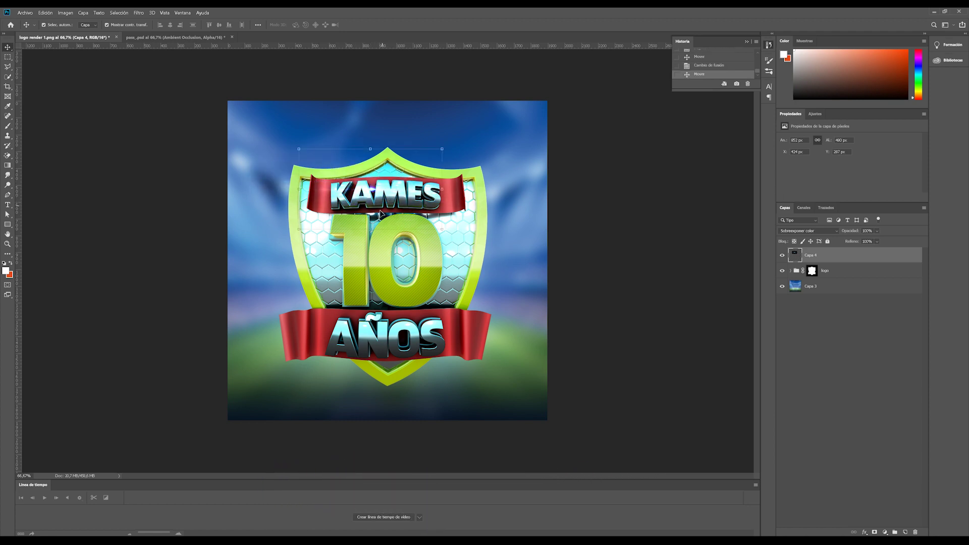
pyautogui.click(443, 189)
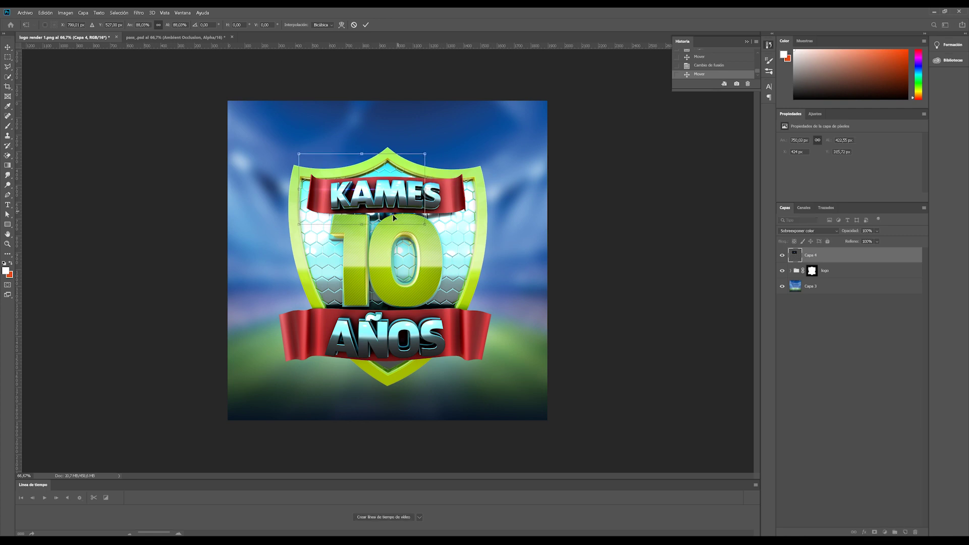
pyautogui.moveTo(373, 233); pyautogui.dragTo(361, 173)
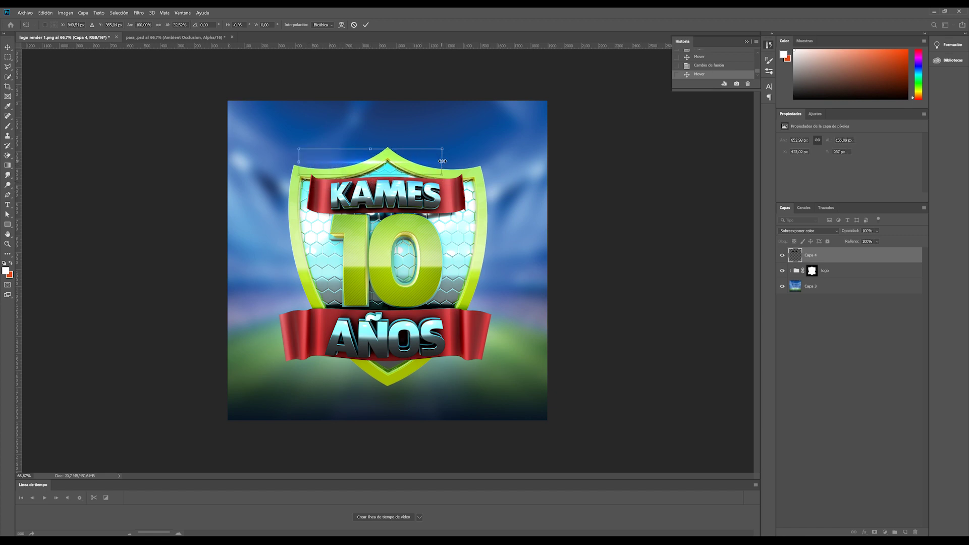
pyautogui.moveTo(442, 161)
pyautogui.mouseDown()
pyautogui.moveTo(387, 161)
pyautogui.moveTo(438, 201)
pyautogui.moveTo(411, 213)
pyautogui.moveTo(451, 207)
pyautogui.mouseUp()
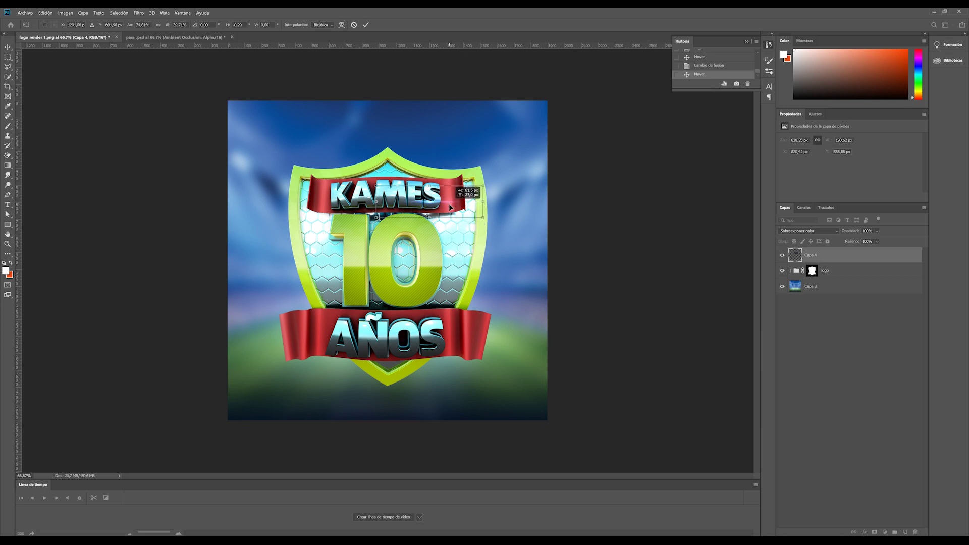
pyautogui.press('Return')
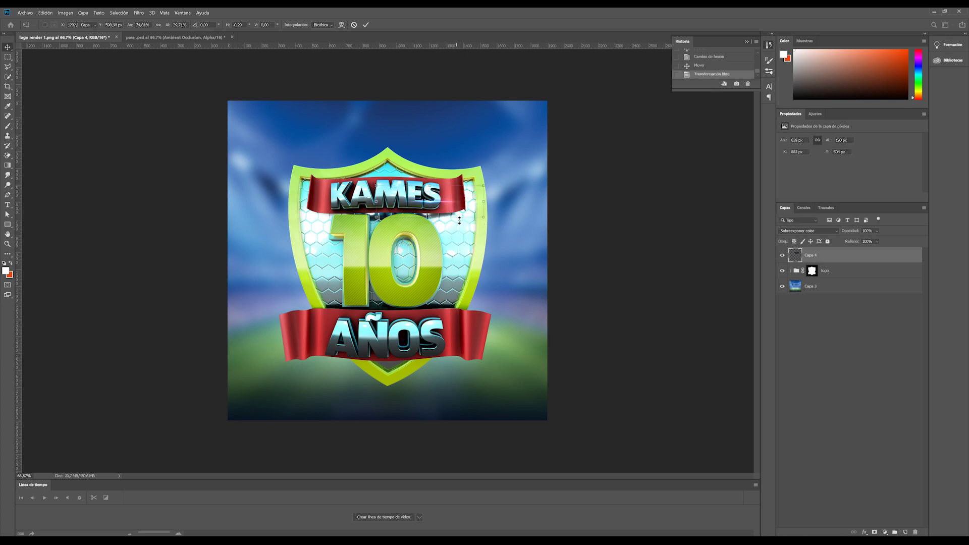
# Duplicate the flare to the left on KAMES, enlarge the copy, and open Tono/saturación.
pyautogui.moveTo(442, 205)
pyautogui.mouseDown()
pyautogui.moveTo(361, 187)
pyautogui.moveTo(362, 198)
pyautogui.mouseUp()
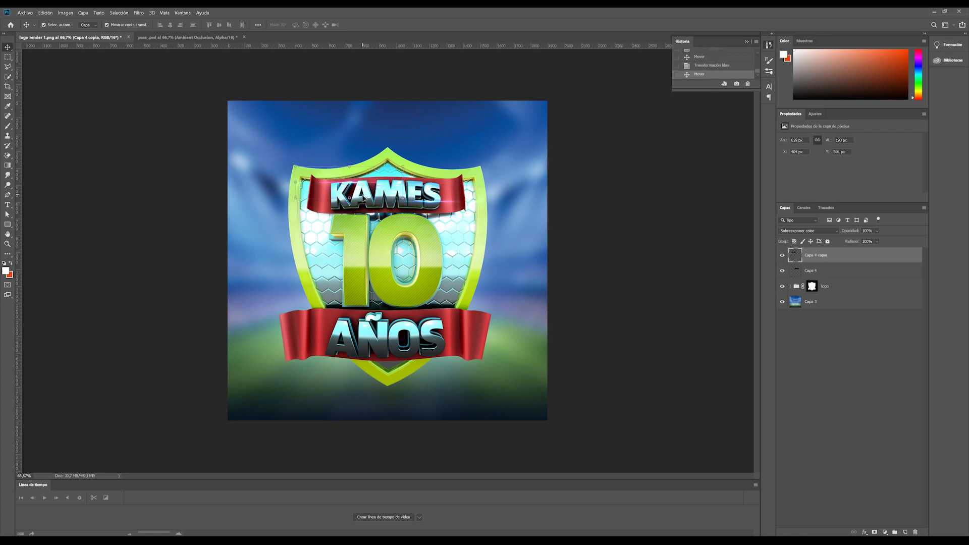
pyautogui.moveTo(295, 200); pyautogui.dragTo(277, 217)
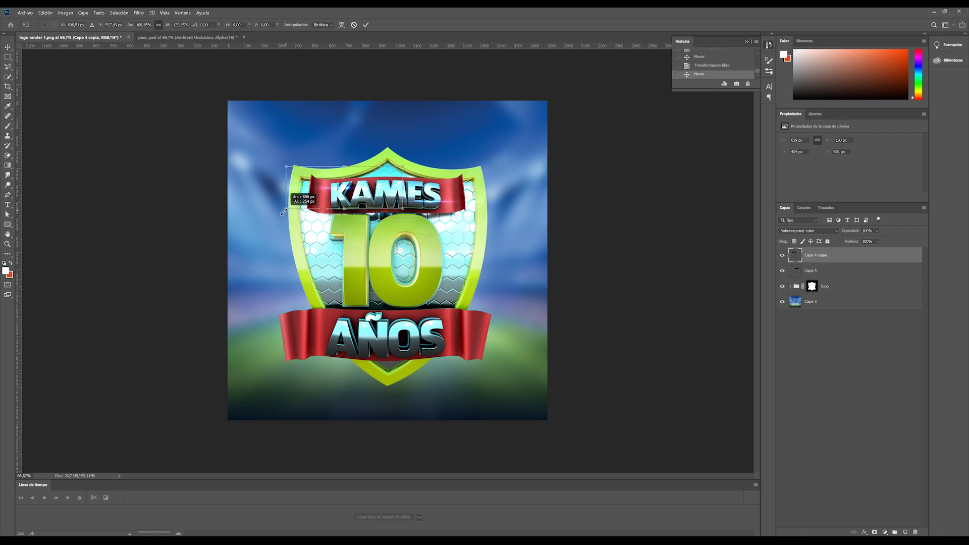
pyautogui.moveTo(340, 217)
pyautogui.mouseDown()
pyautogui.moveTo(339, 239)
pyautogui.moveTo(370, 182)
pyautogui.mouseUp()
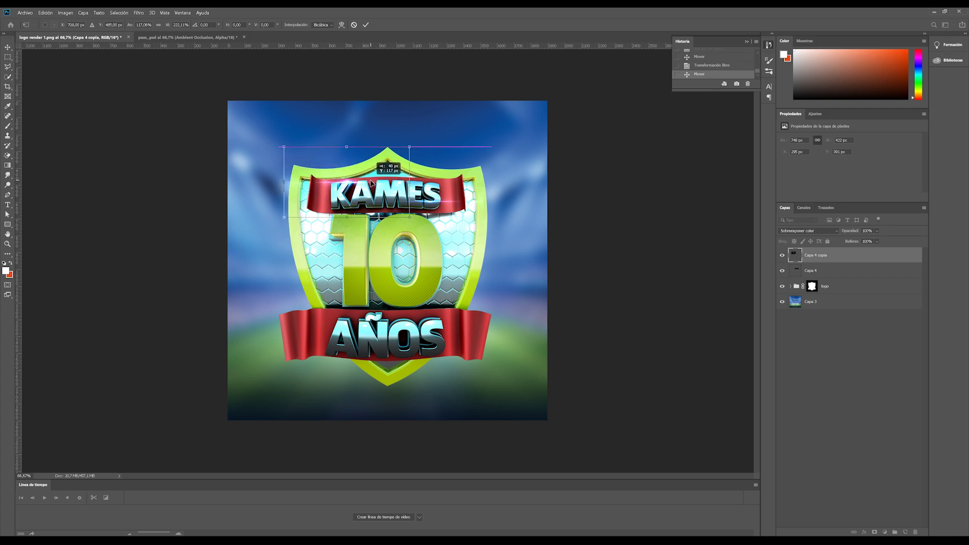
pyautogui.press('Return')
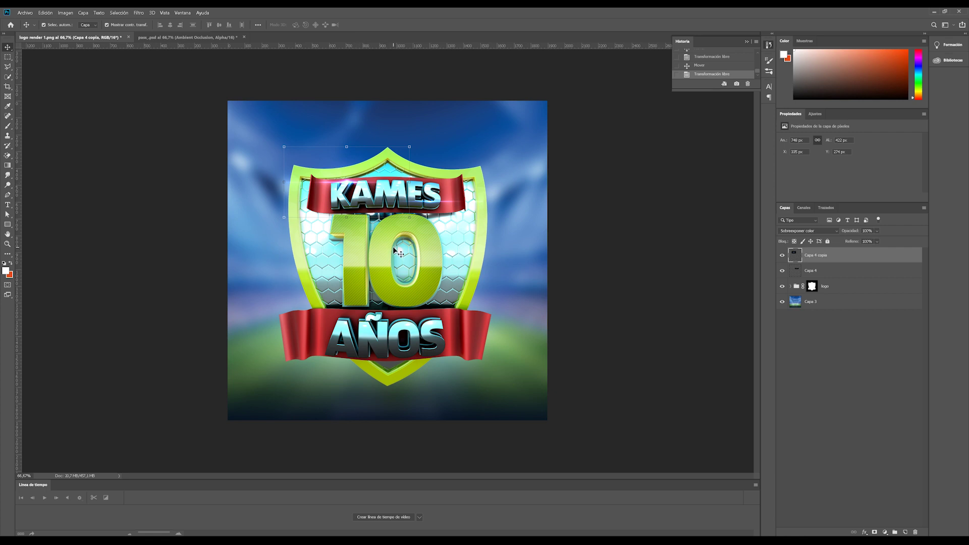
pyautogui.hotkey('ctrl', 'u')
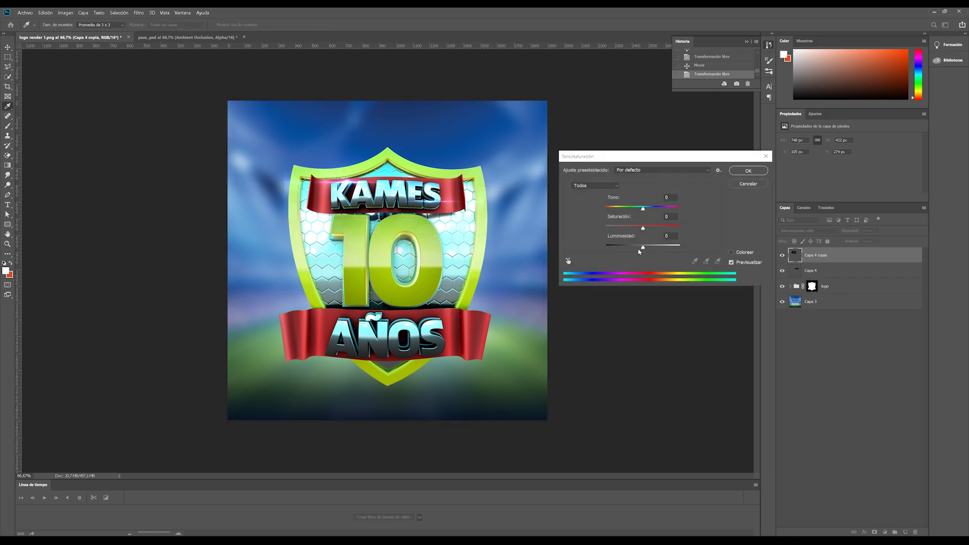
# Apply a -127 hue shift to the Capa 4 copia lens flare.
pyautogui.moveTo(631, 209); pyautogui.dragTo(614, 208)
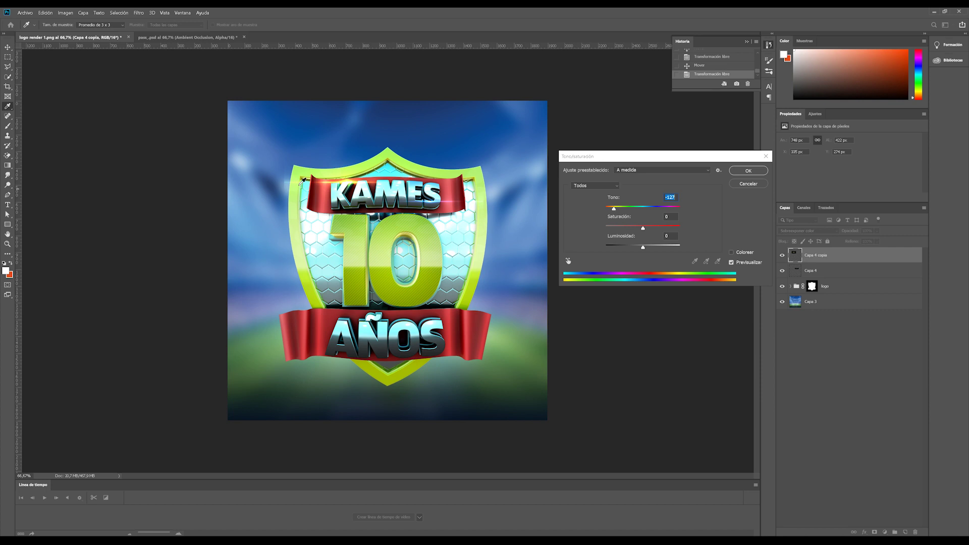
pyautogui.click(748, 171)
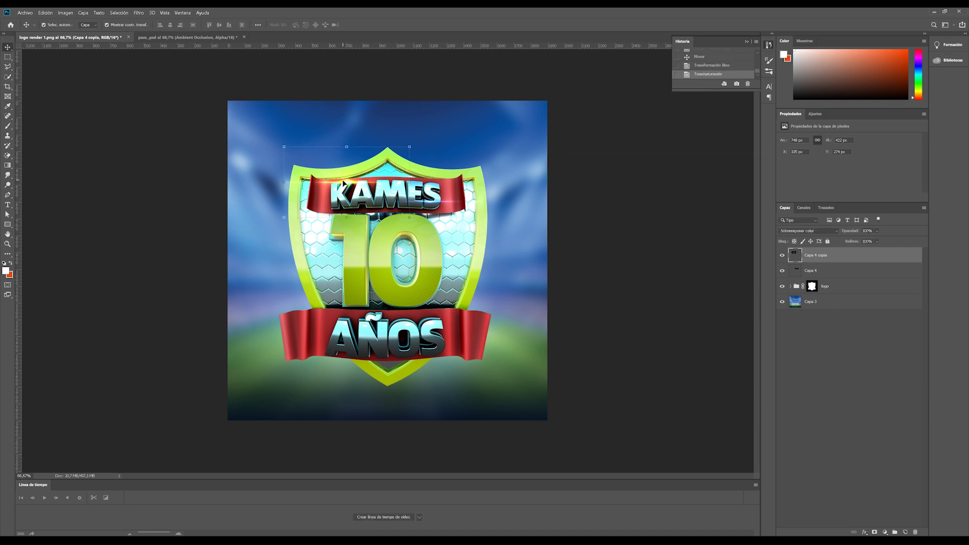
# Duplicate the lens flare onto the number 10 and nudge it into position.
pyautogui.moveTo(353, 186); pyautogui.dragTo(389, 266)
pyautogui.click(646, 273)
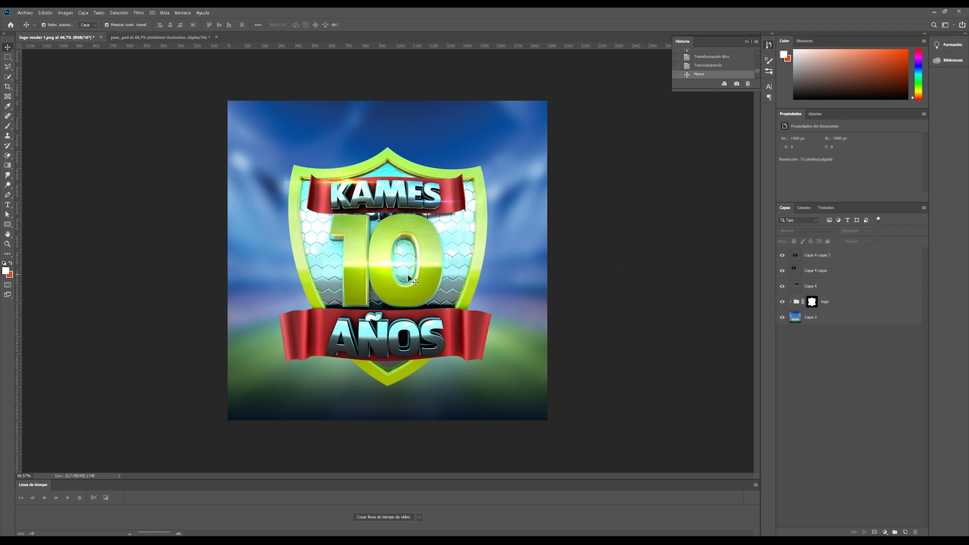
pyautogui.click(384, 267)
pyautogui.click(380, 270)
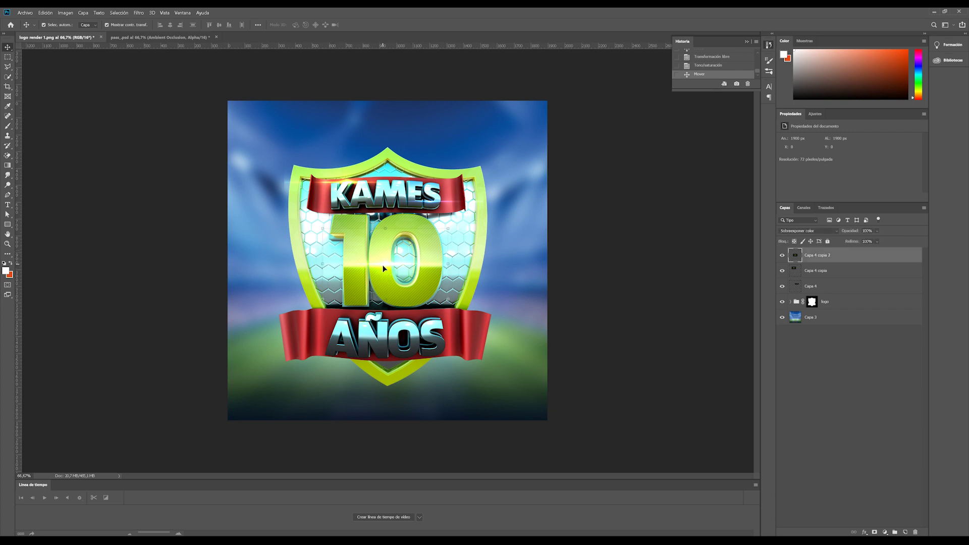
pyautogui.press('Up')
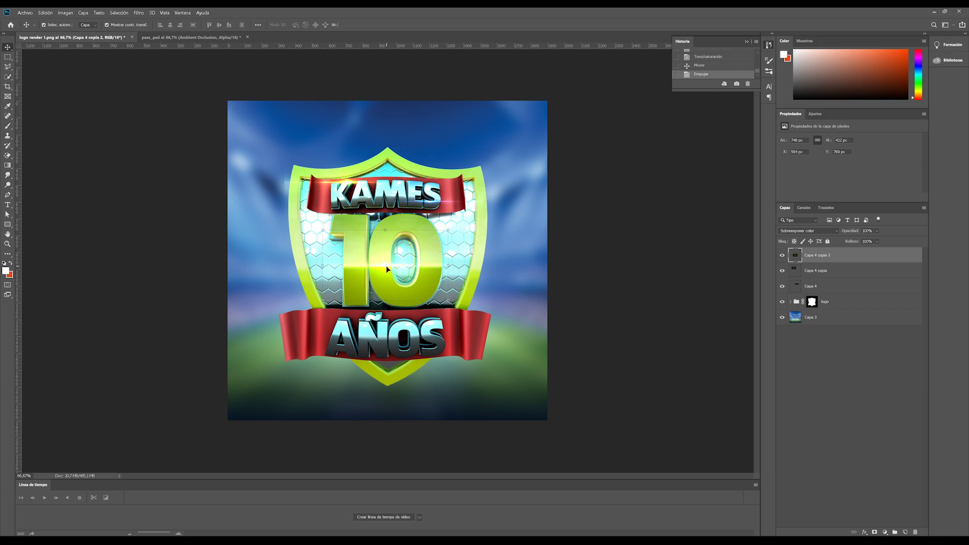
pyautogui.click(638, 316)
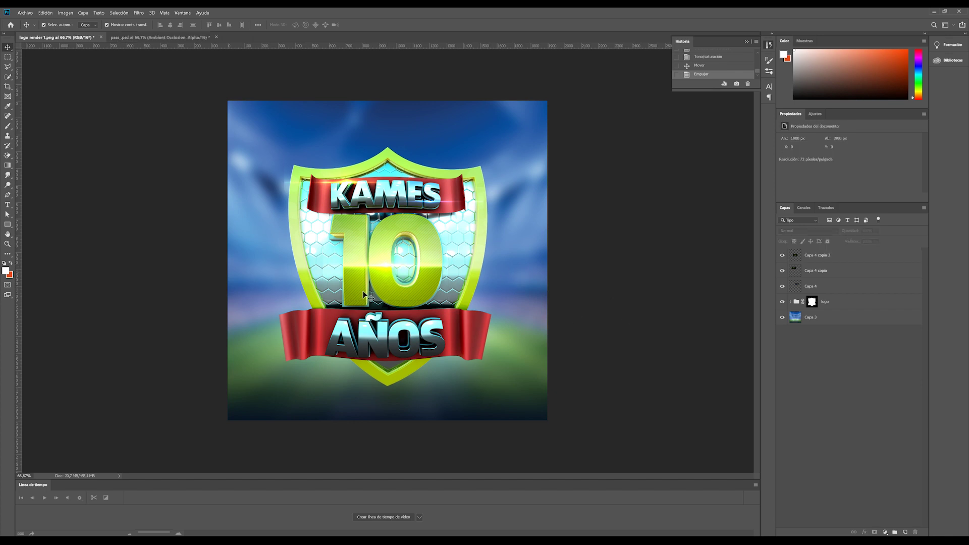
# Add two more flare copies across the AÑOS ribbon.
pyautogui.click(446, 207)
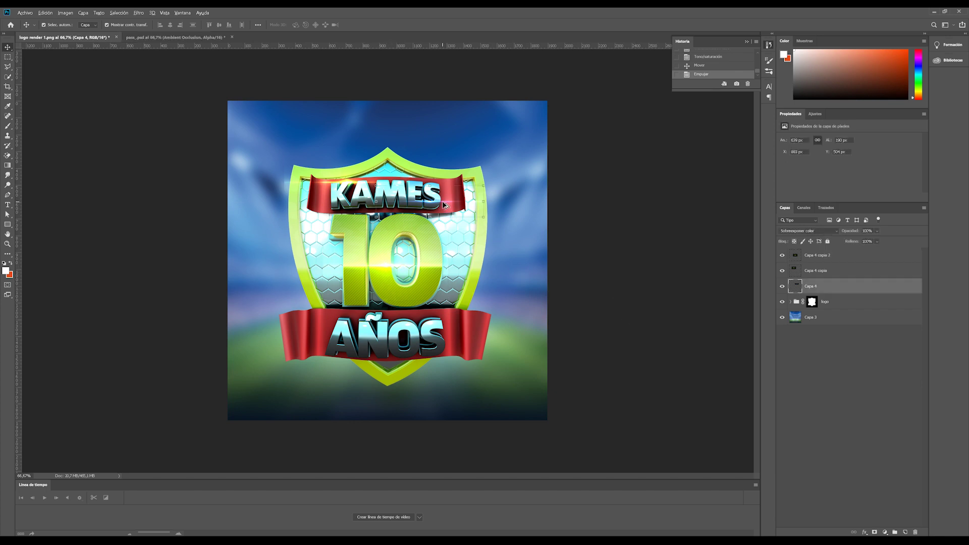
pyautogui.moveTo(444, 203)
pyautogui.mouseDown()
pyautogui.moveTo(433, 322)
pyautogui.moveTo(446, 351)
pyautogui.moveTo(362, 314)
pyautogui.mouseUp()
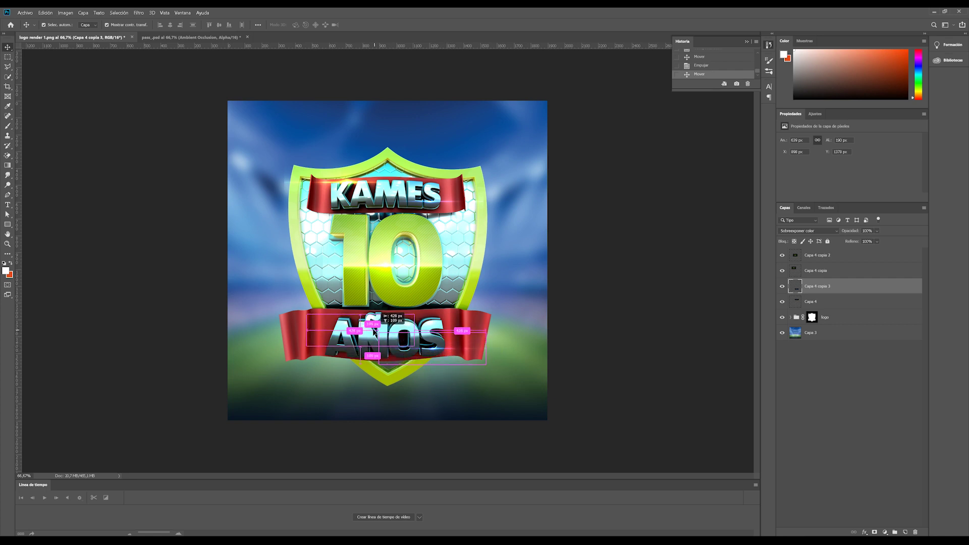
pyautogui.moveTo(362, 313); pyautogui.dragTo(364, 329)
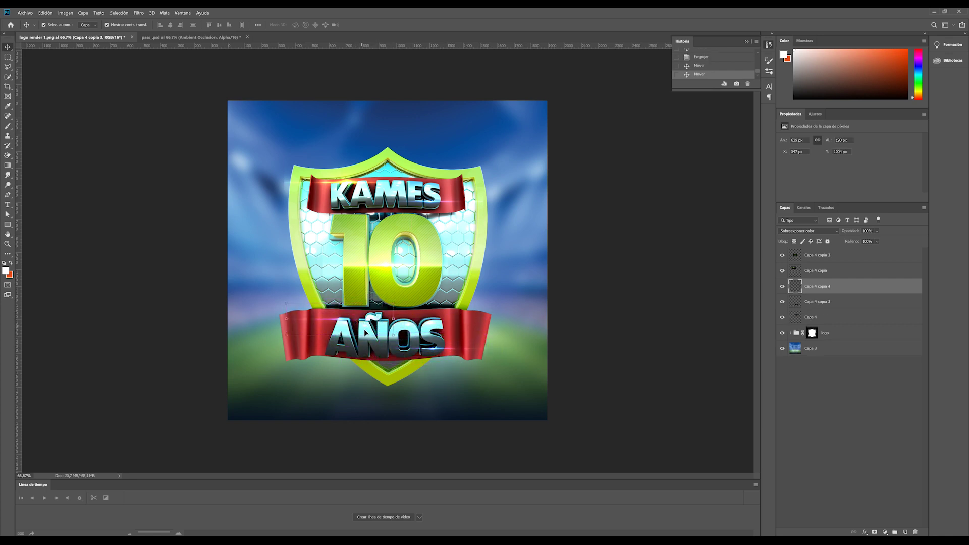
pyautogui.click(585, 386)
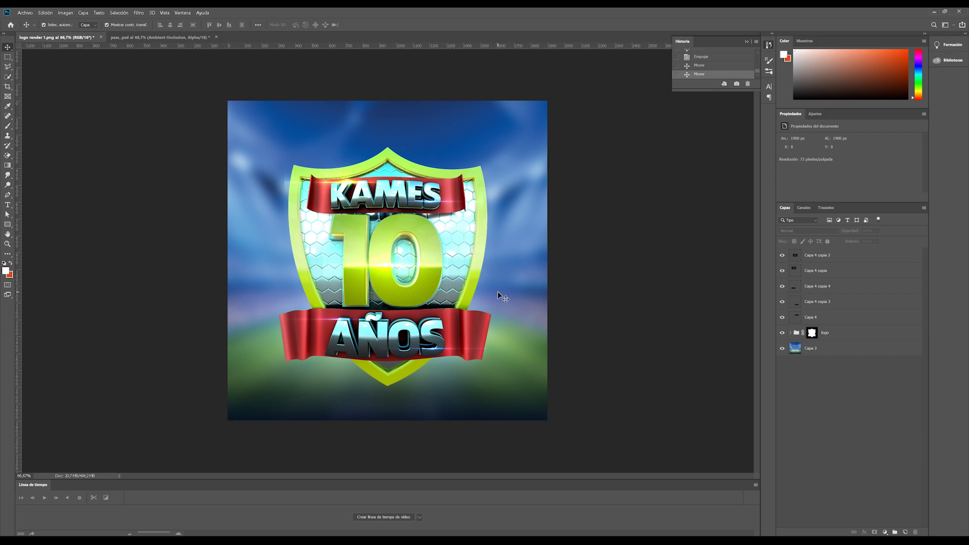
# At 100% zoom, erase the Capa 4 copia flare's stray edges with a 65 px eraser.
pyautogui.hotkey('ctrl', '1')
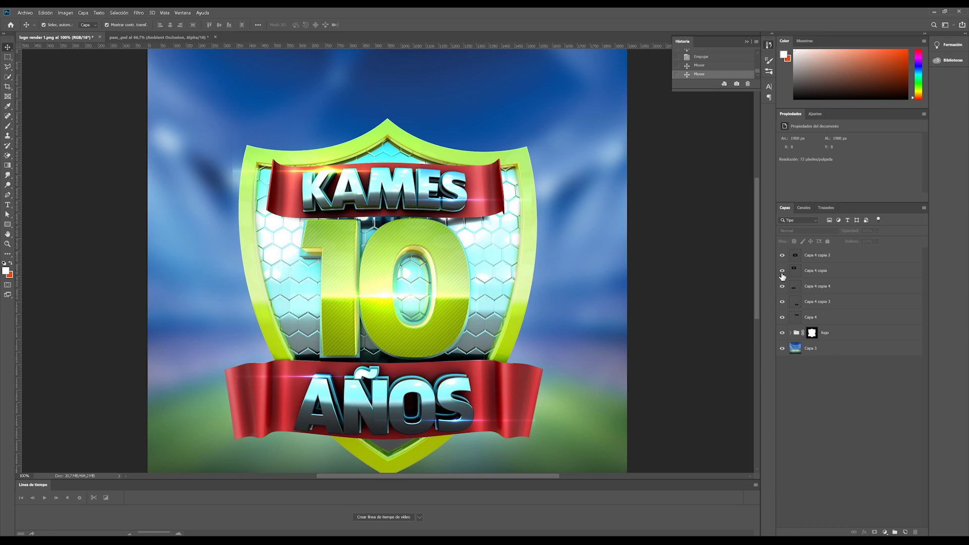
pyautogui.click(359, 179)
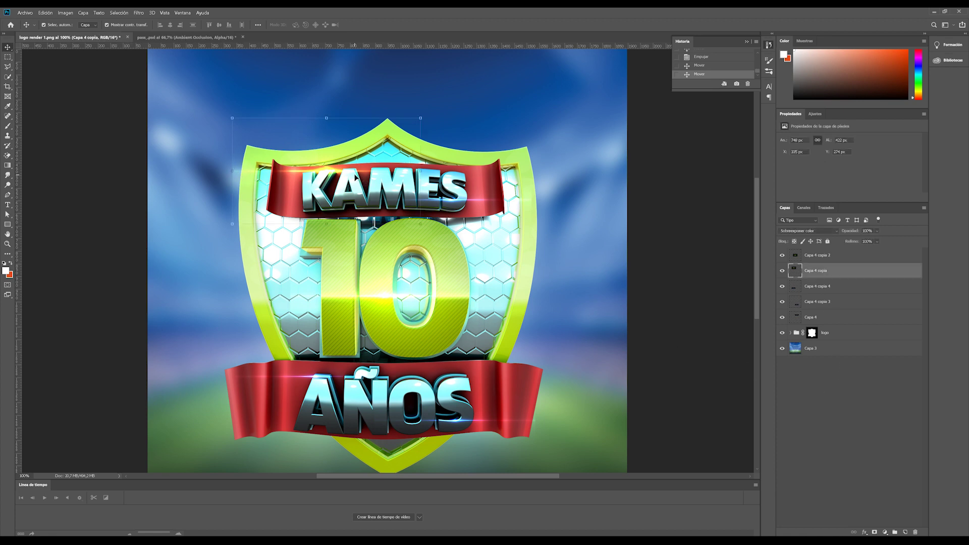
pyautogui.rightClick(7, 155)
pyautogui.click(40, 157)
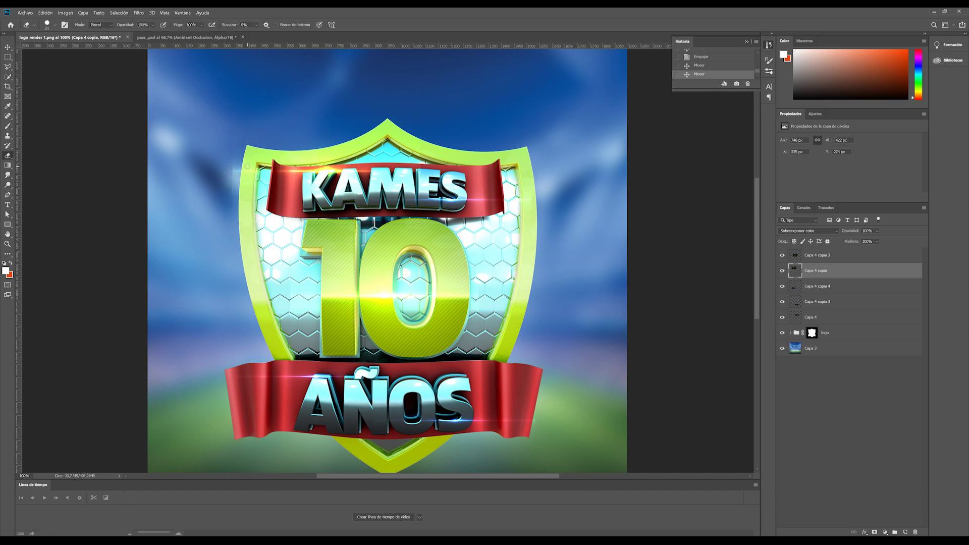
pyautogui.rightClick(247, 166)
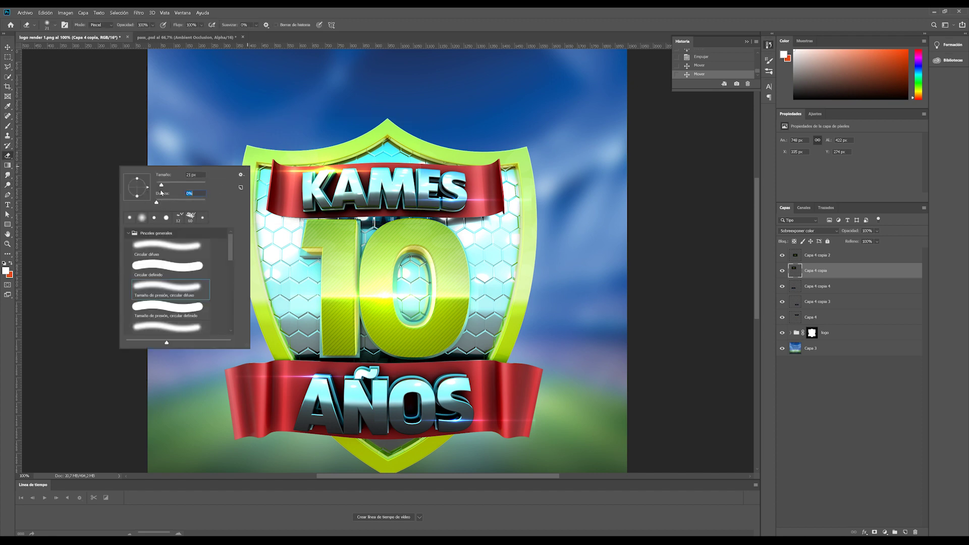
pyautogui.moveTo(162, 185); pyautogui.dragTo(172, 184)
pyautogui.moveTo(209, 126); pyautogui.dragTo(221, 147)
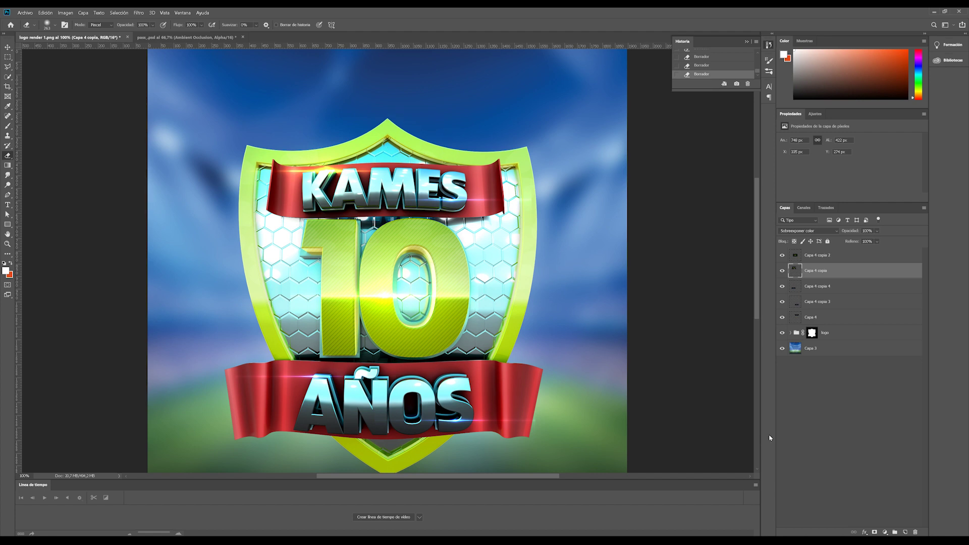
pyautogui.click(813, 287)
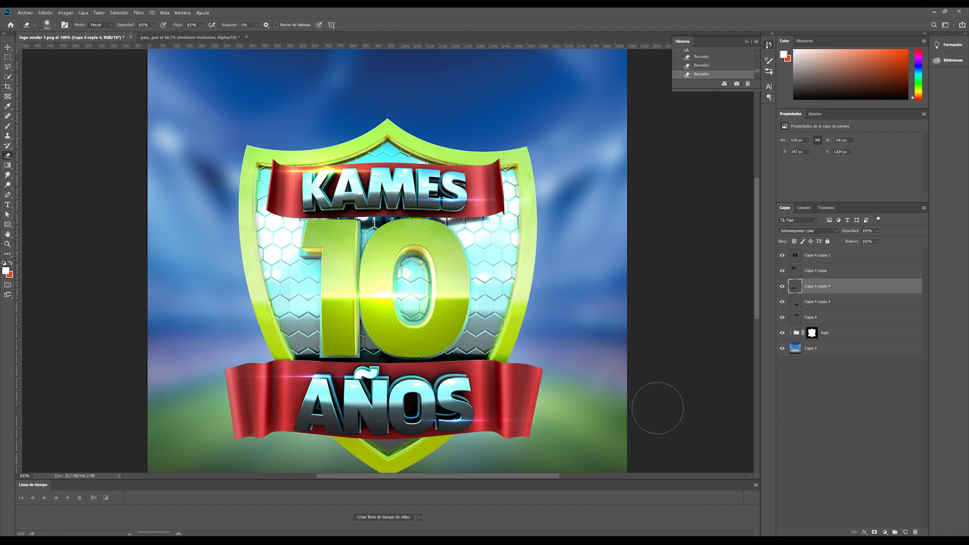
pyautogui.click(821, 255)
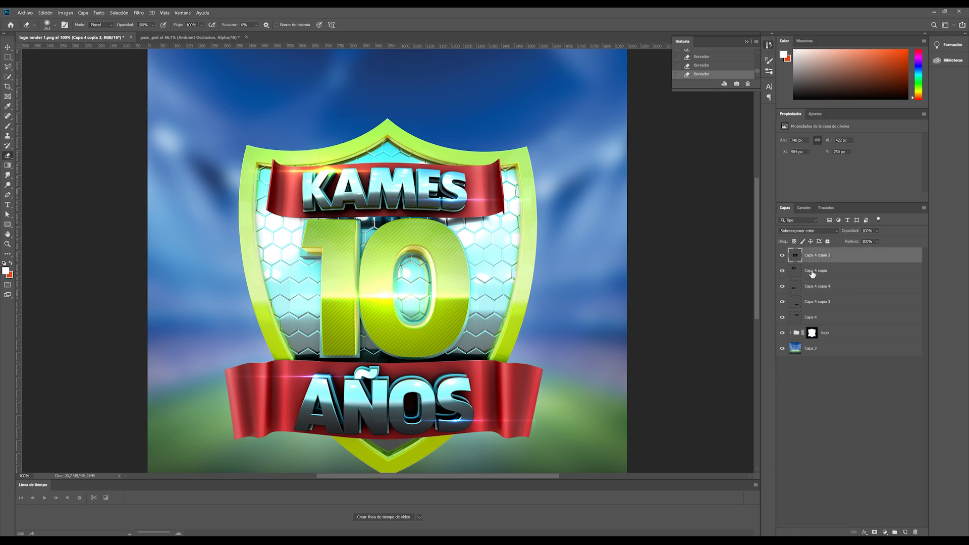
pyautogui.click(783, 256)
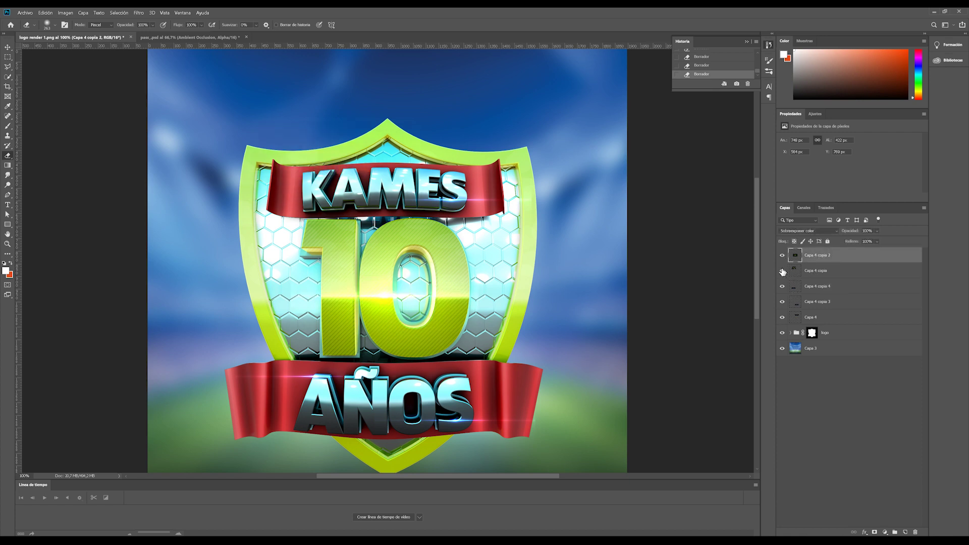
pyautogui.click(782, 318)
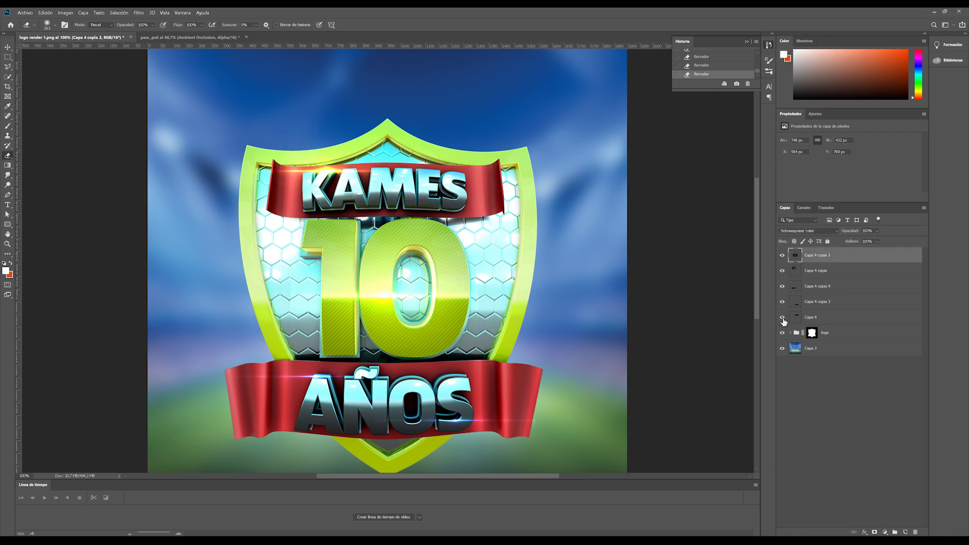
pyautogui.click(783, 318)
pyautogui.click(782, 301)
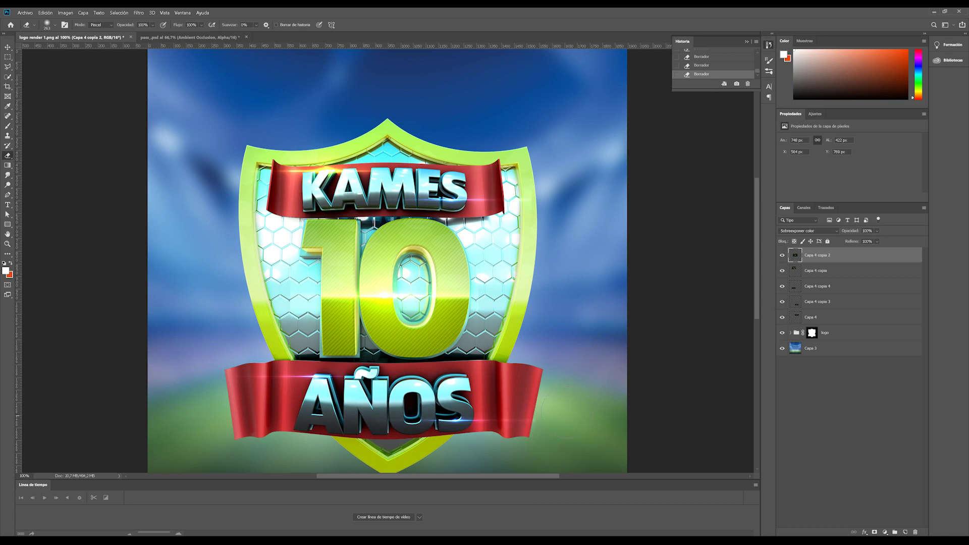
pyautogui.click(821, 275)
pyautogui.click(781, 272)
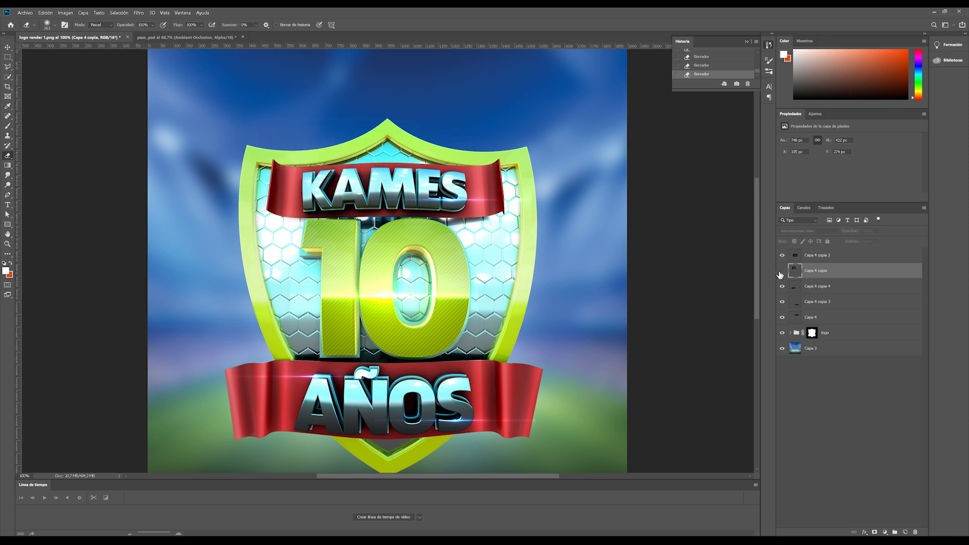
pyautogui.click(809, 288)
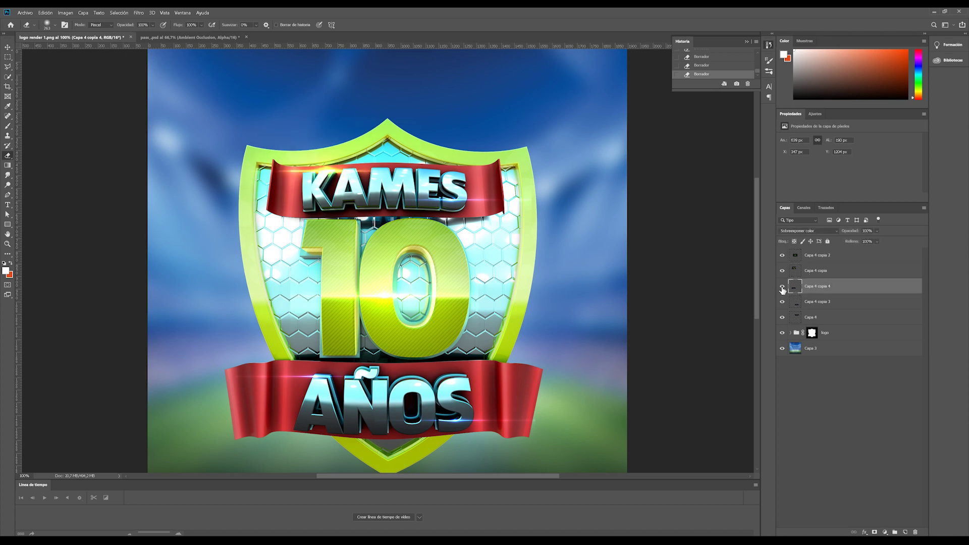
pyautogui.click(782, 302)
pyautogui.click(819, 303)
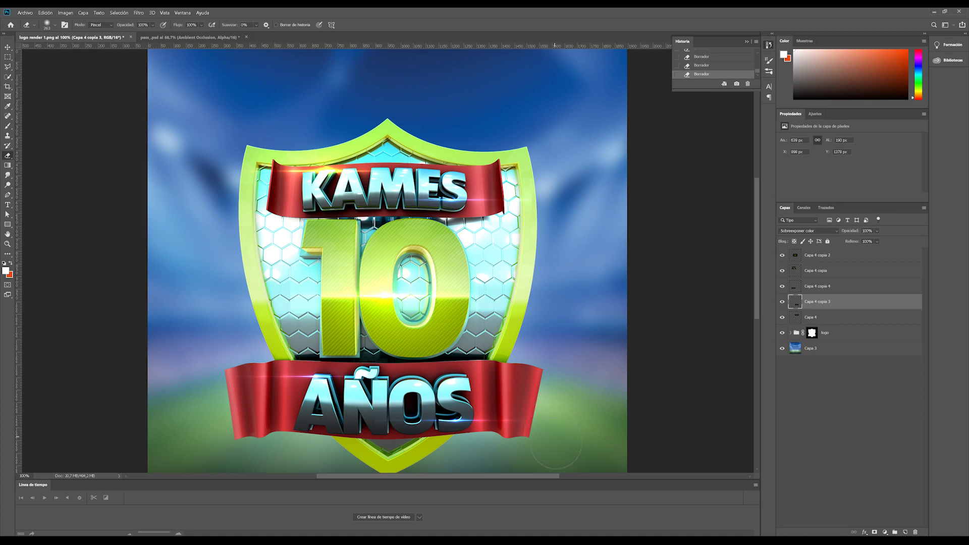
pyautogui.moveTo(497, 410); pyautogui.dragTo(487, 412)
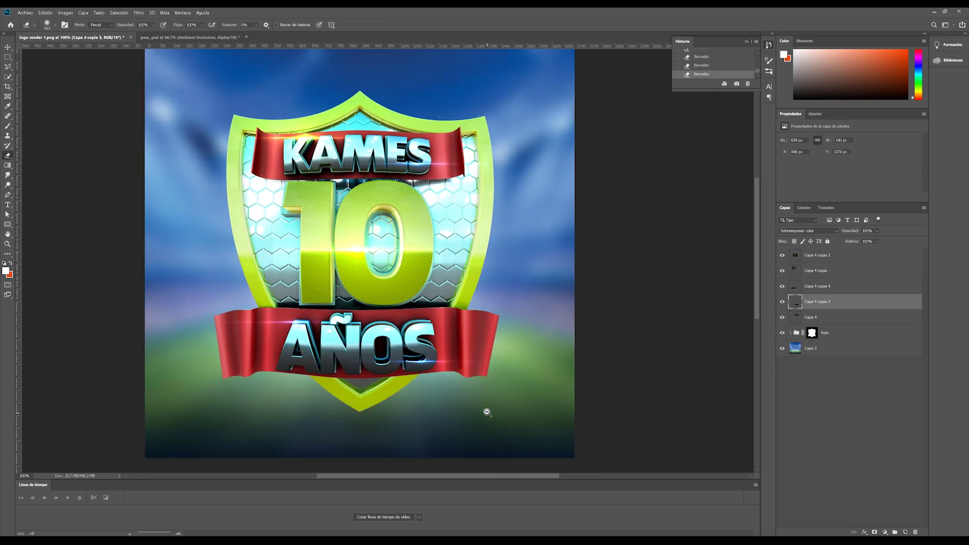
pyautogui.keyDown('alt'); pyautogui.click(487, 413); pyautogui.keyUp('alt')
pyautogui.moveTo(403, 270); pyautogui.dragTo(471, 325)
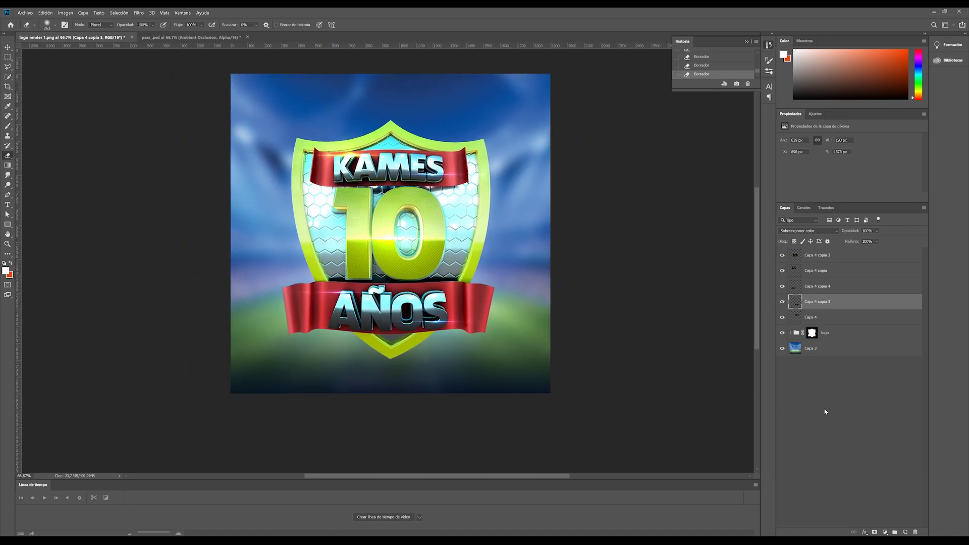
pyautogui.click(825, 412)
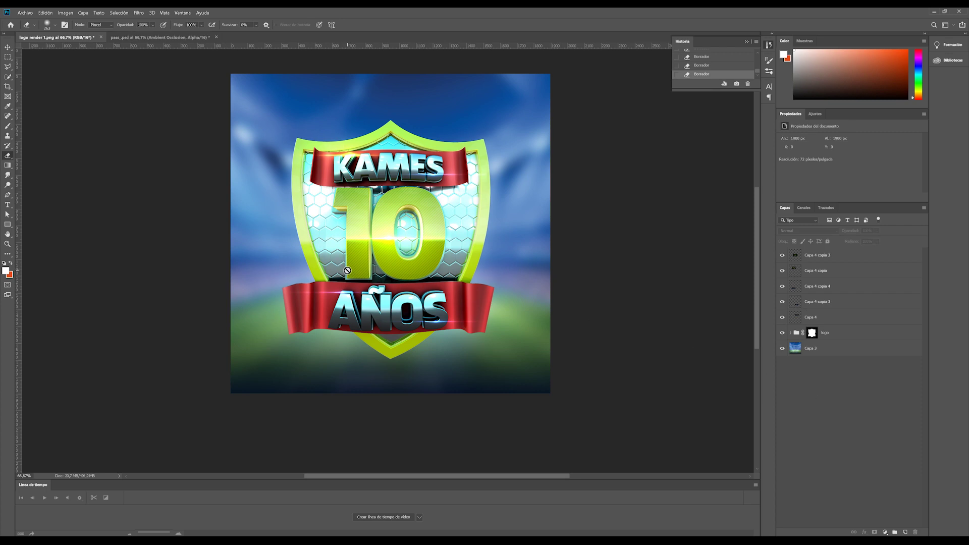
pyautogui.press('v')
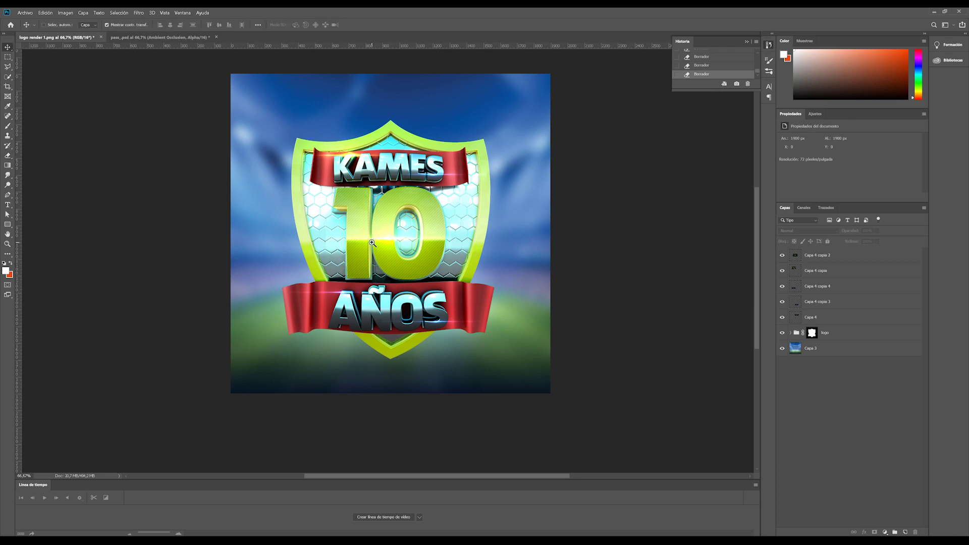
pyautogui.keyDown('ctrl'); pyautogui.click(371, 243); pyautogui.keyUp('ctrl')
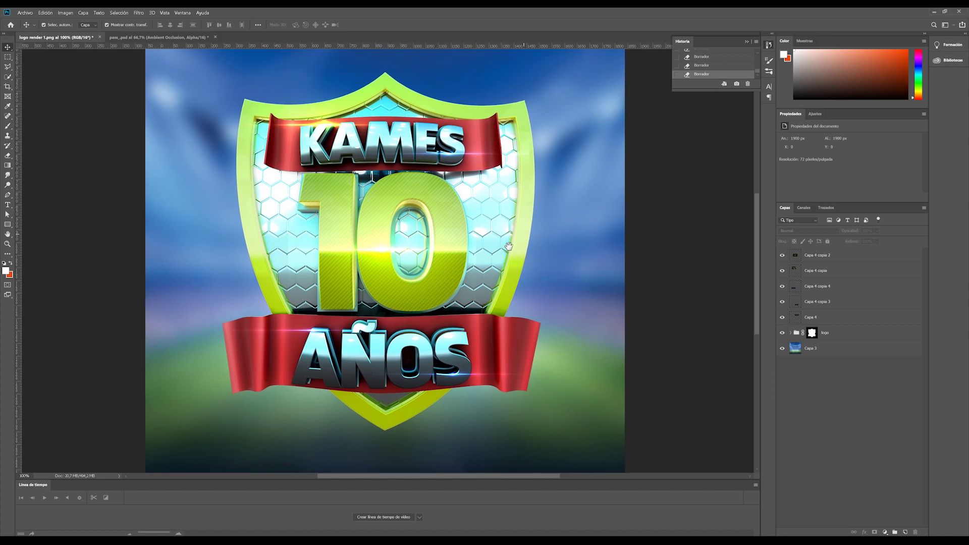